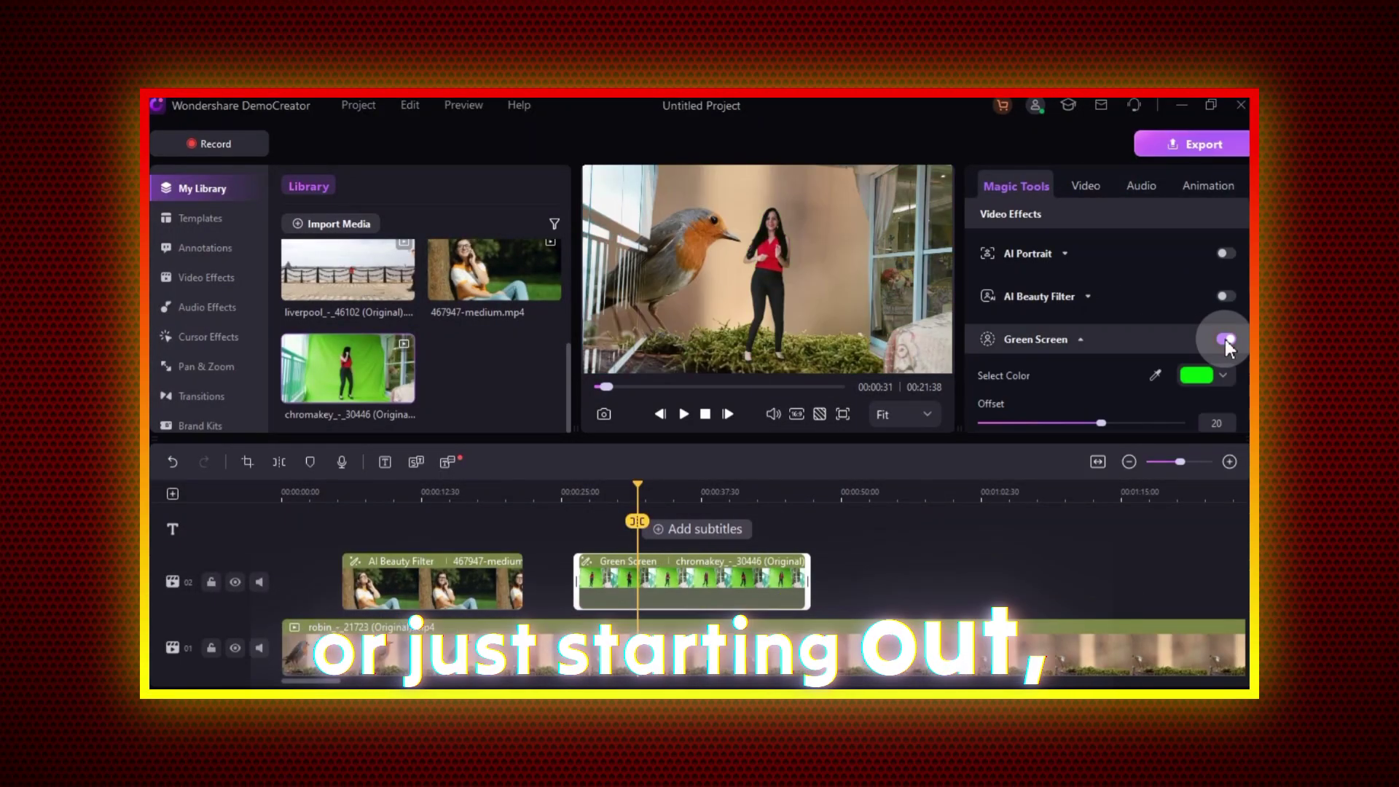
Sample the green-screen key colour from the preview with the Select Color eyedropper
click(1155, 375)
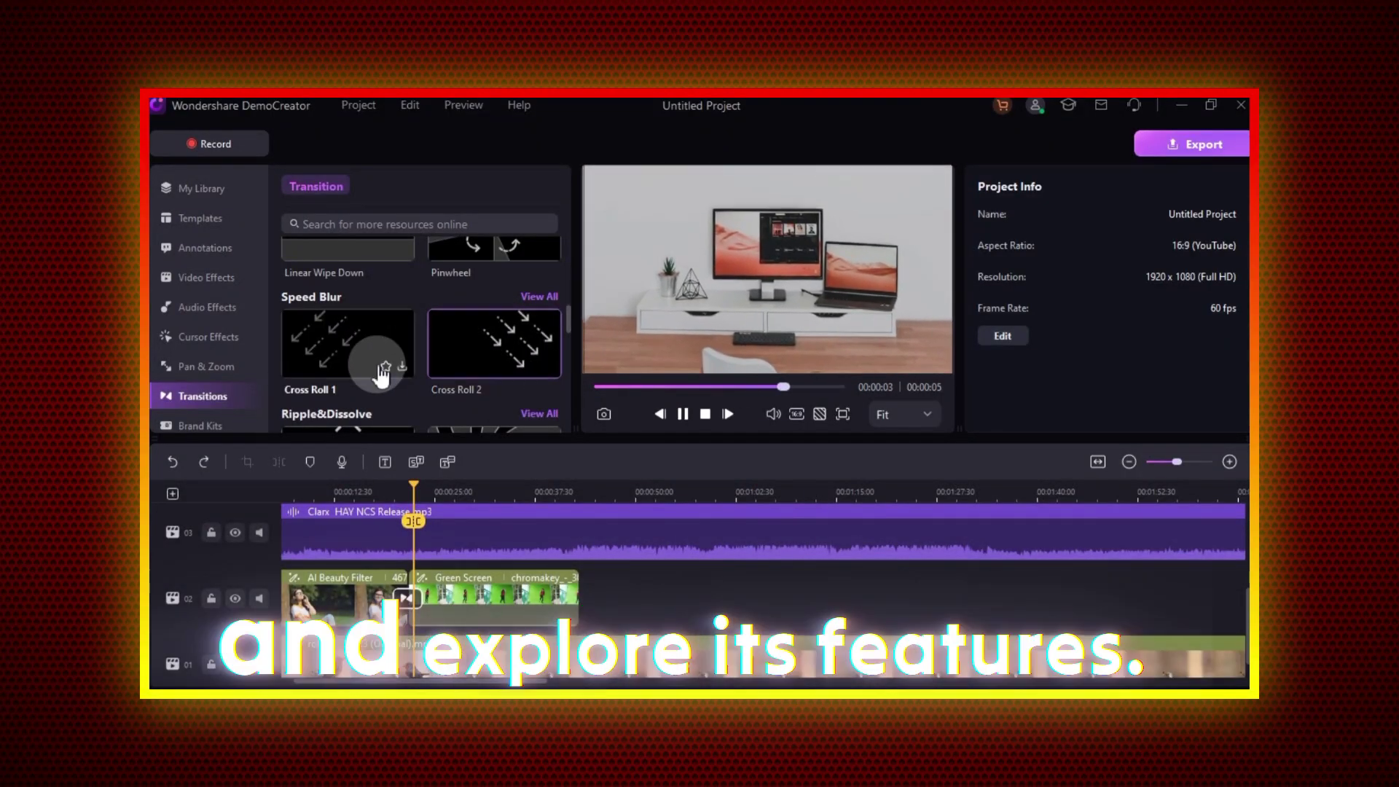
scroll(372, 377, down, 2)
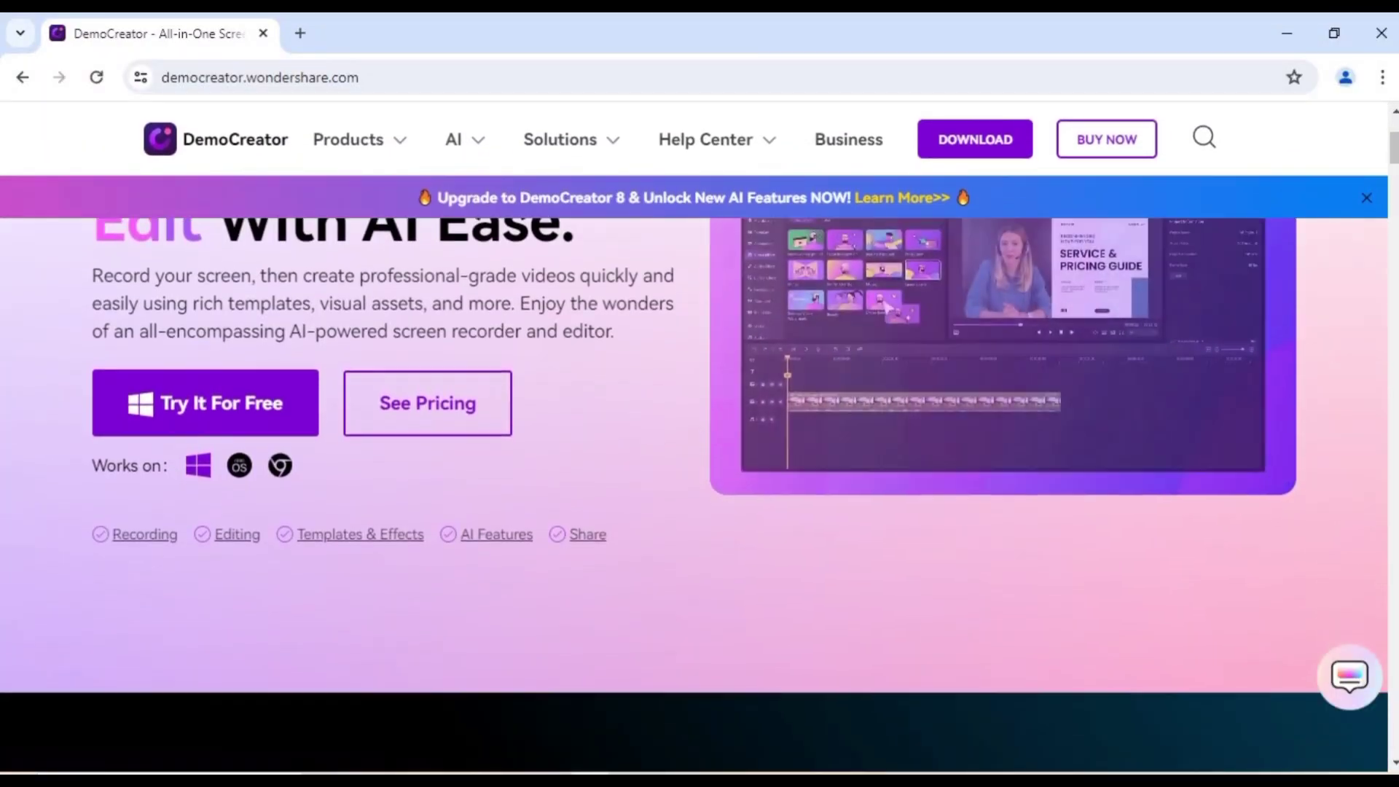
scroll(700, 492, down, 5)
scroll(700, 492, down, 5)
scroll(700, 492, down, 5)
scroll(700, 492, down, 5)
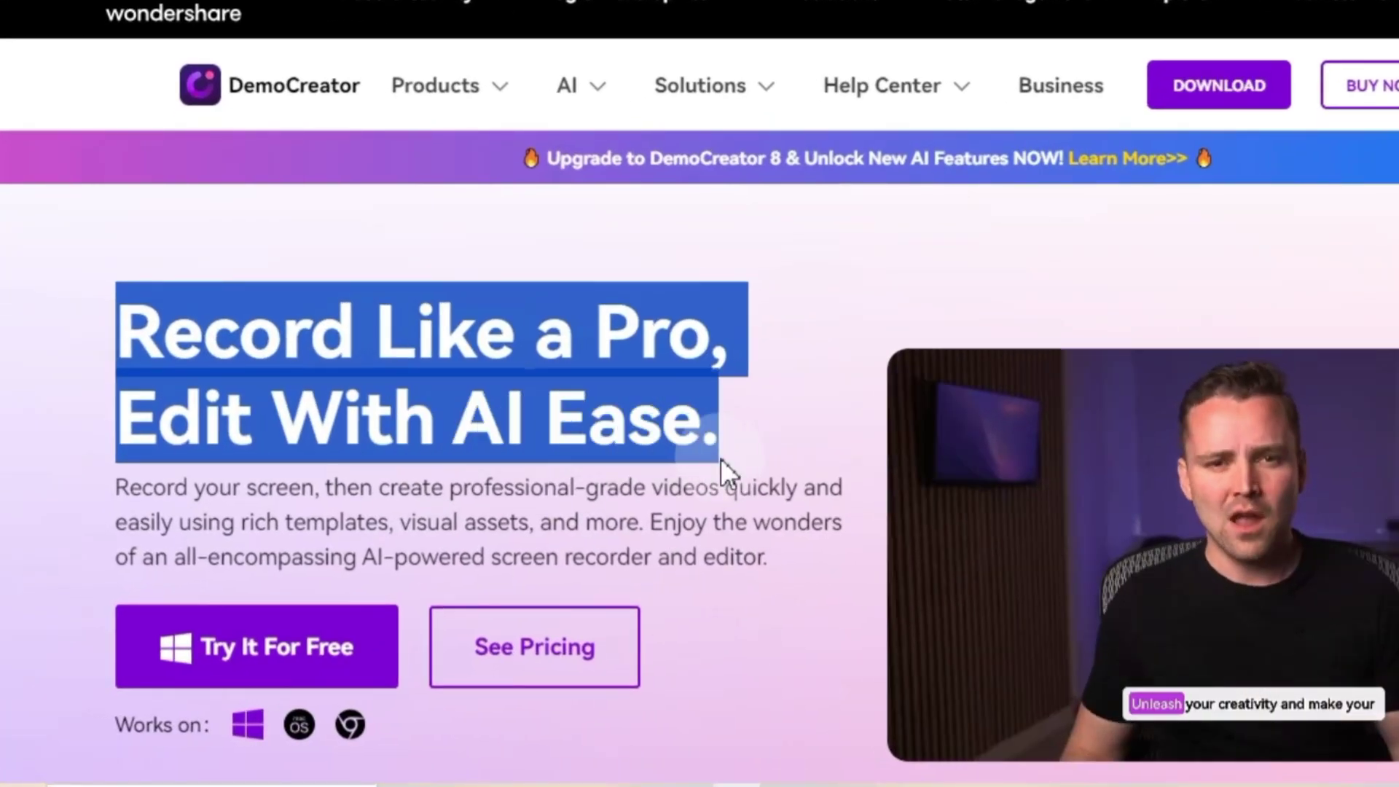
Start the free DemoCreator installer download with 'Try It For Free' on the homepage
click(721, 457)
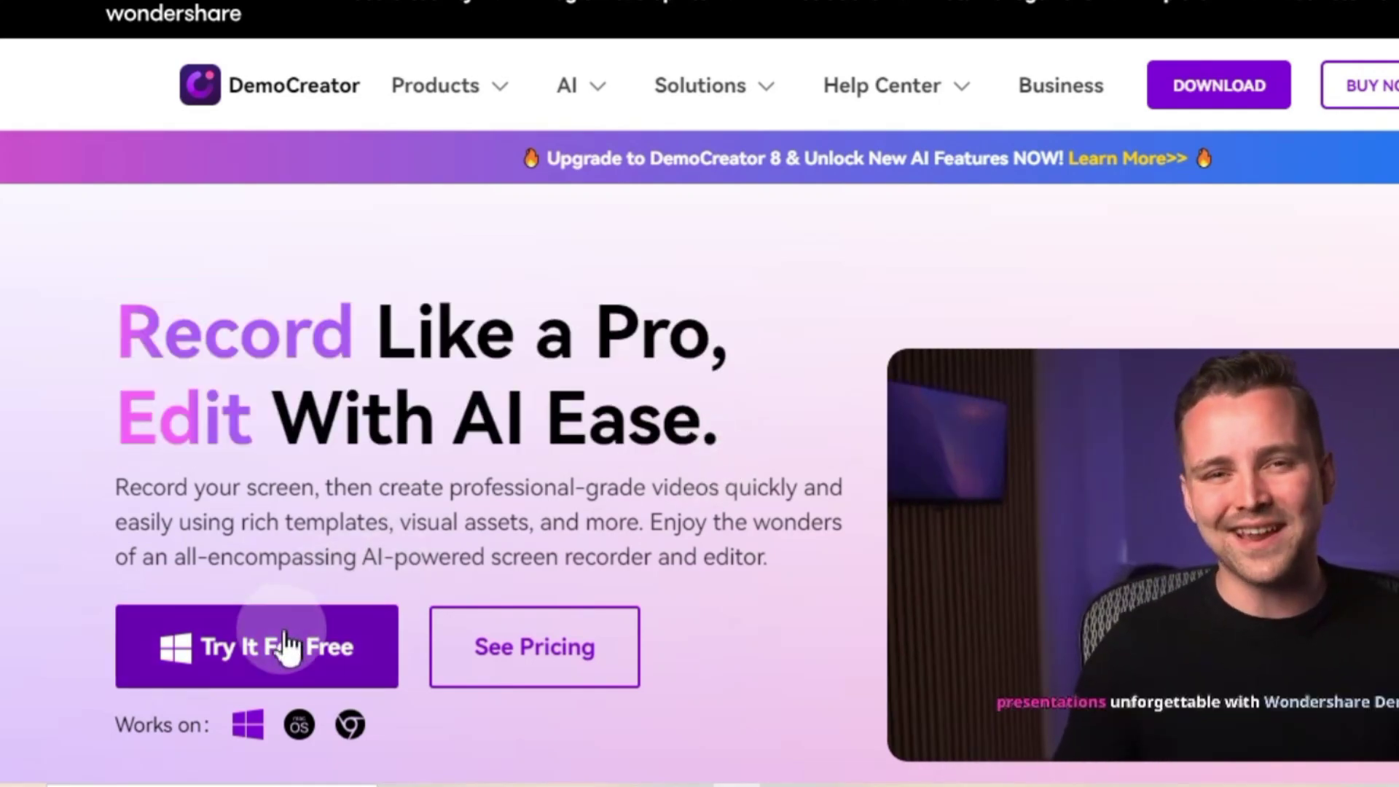
scroll(275, 645, down, 1)
click(276, 536)
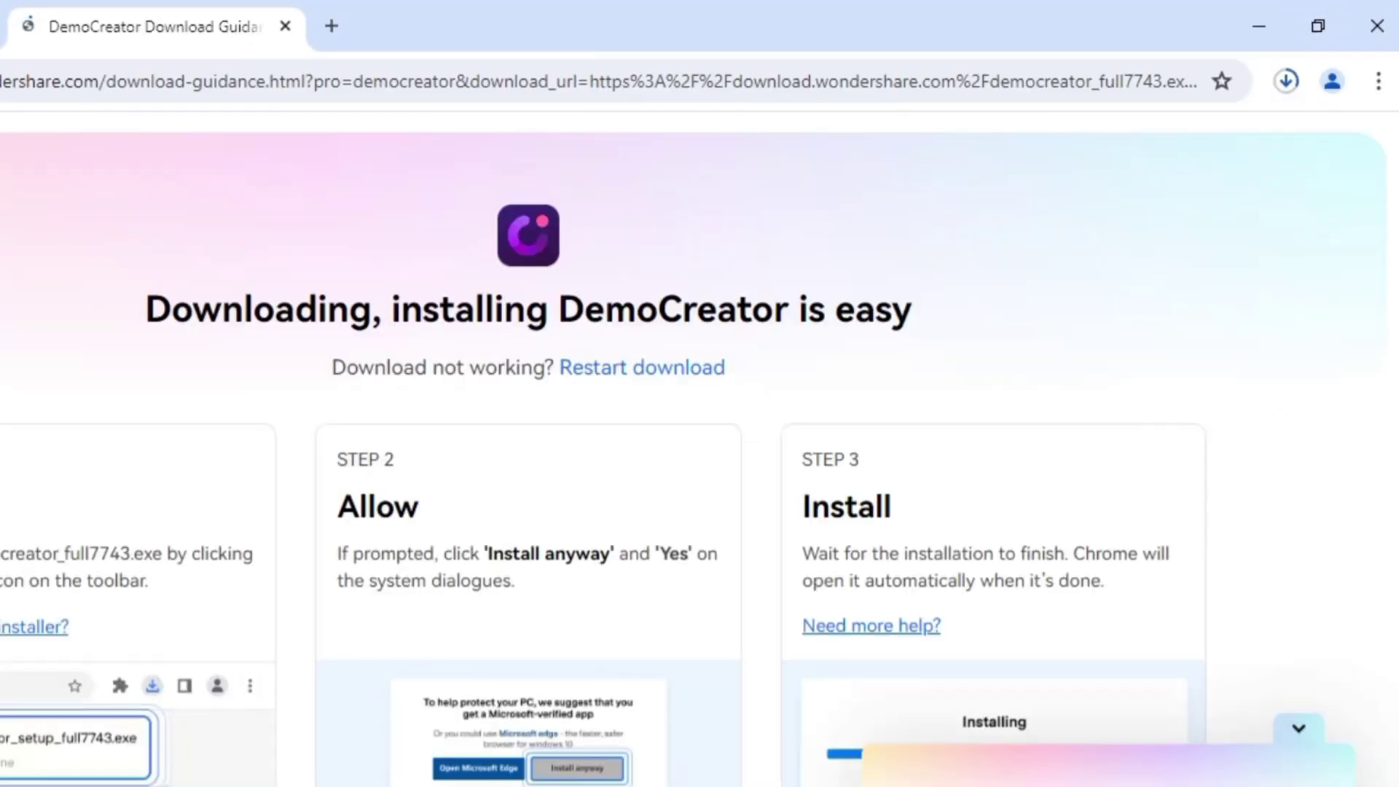
Find the downloaded DemoCreator setup file in its folder and launch it
click(1287, 81)
click(1218, 196)
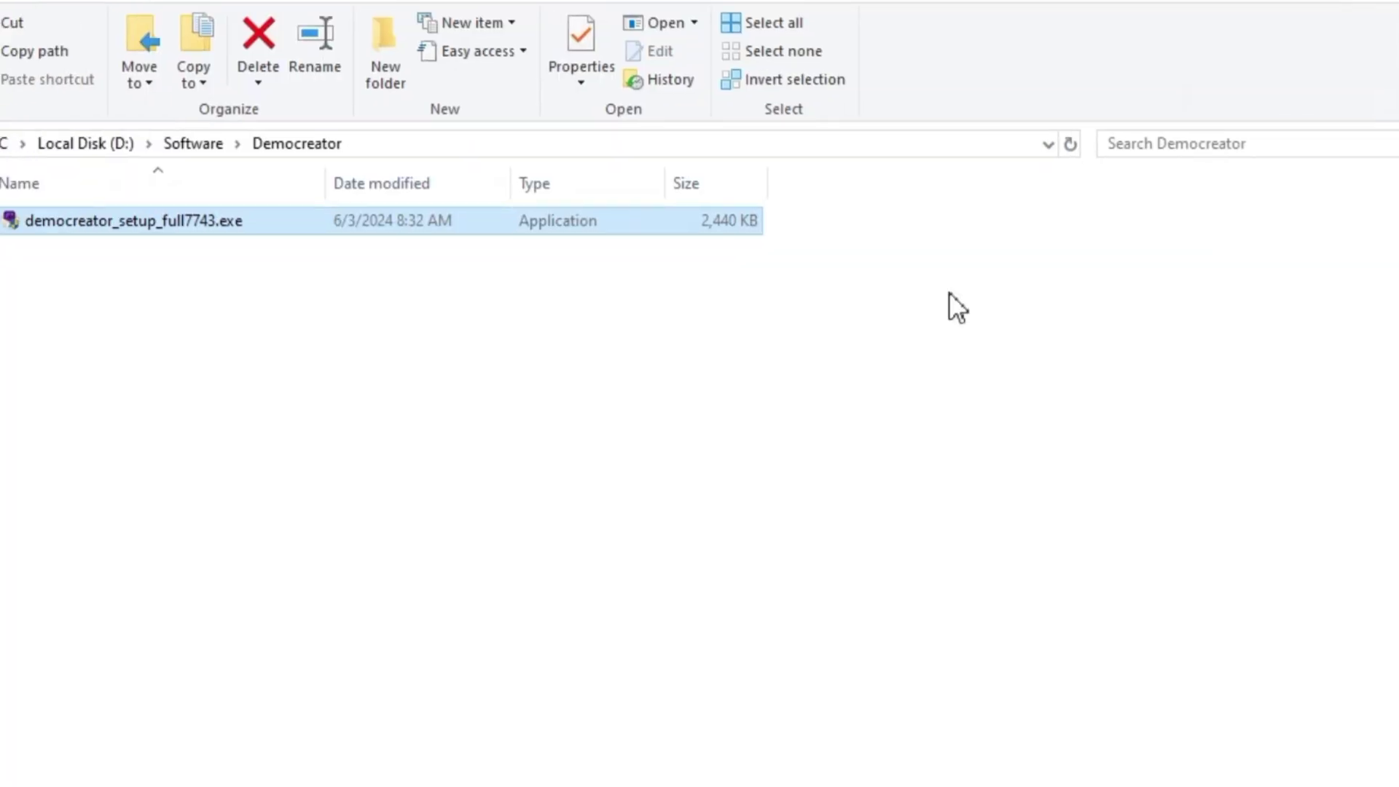
right_click(189, 205)
click(277, 130)
Accept the license agreement, install DemoCreator, and start it
click(430, 572)
click(700, 501)
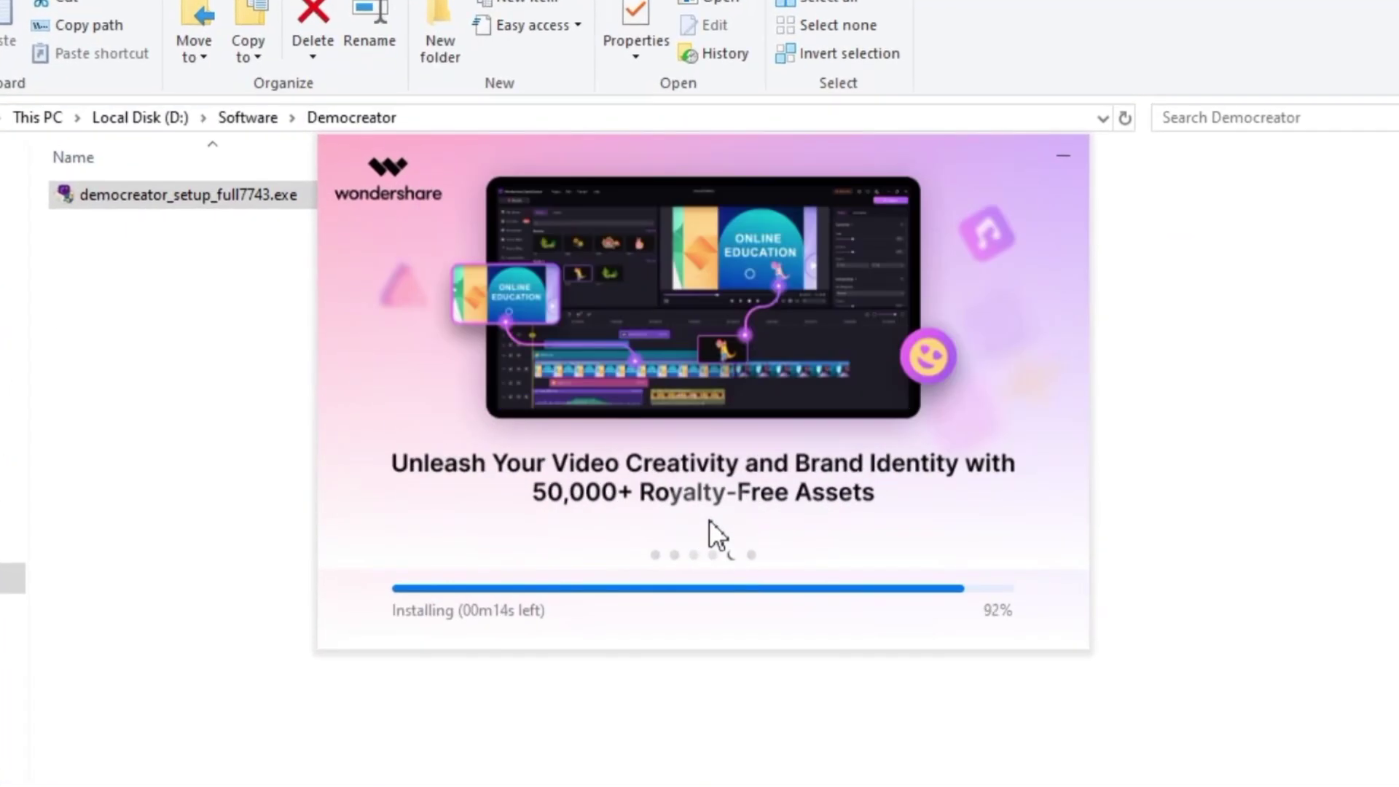
click(711, 522)
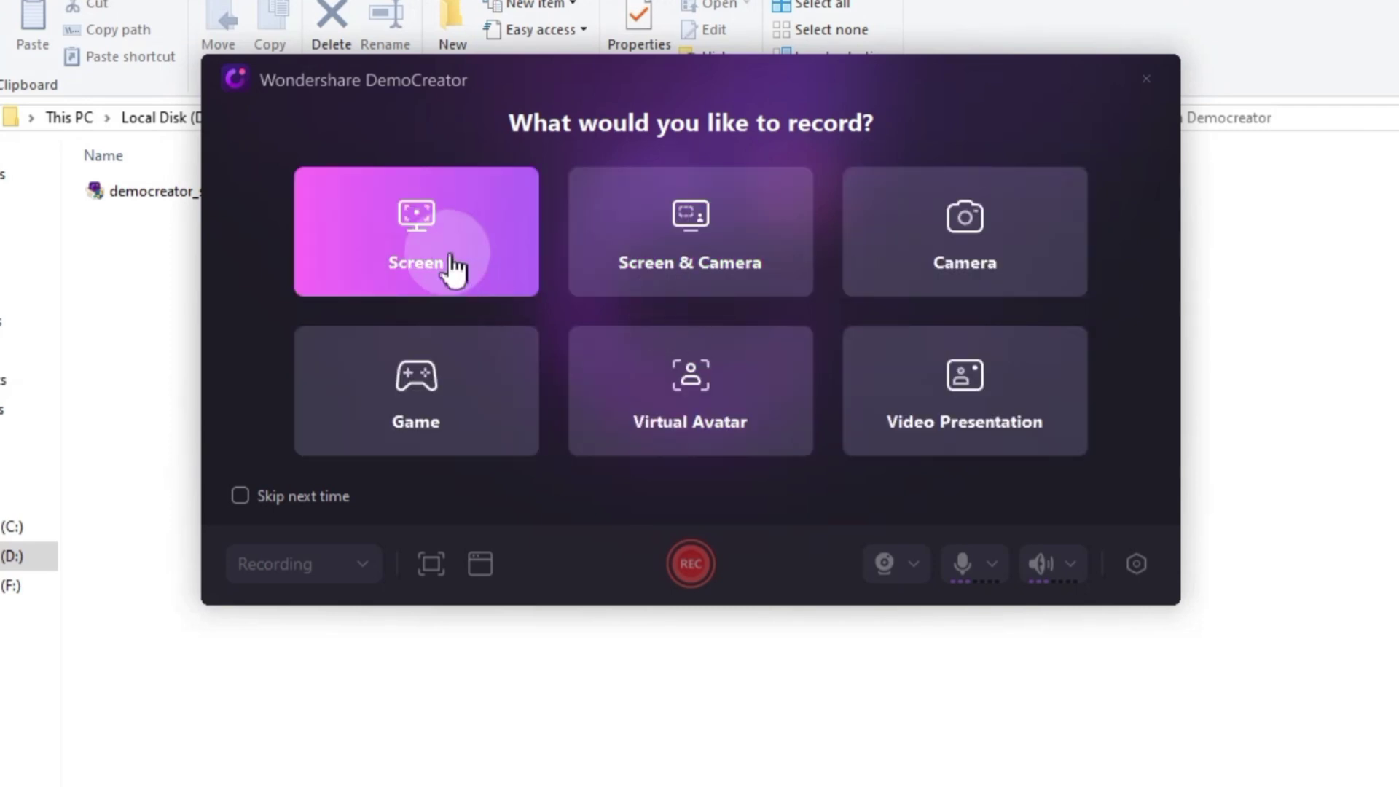
Try Screen, then Screen & Camera with a smaller webcam circle at lower right, then Game mode
click(455, 266)
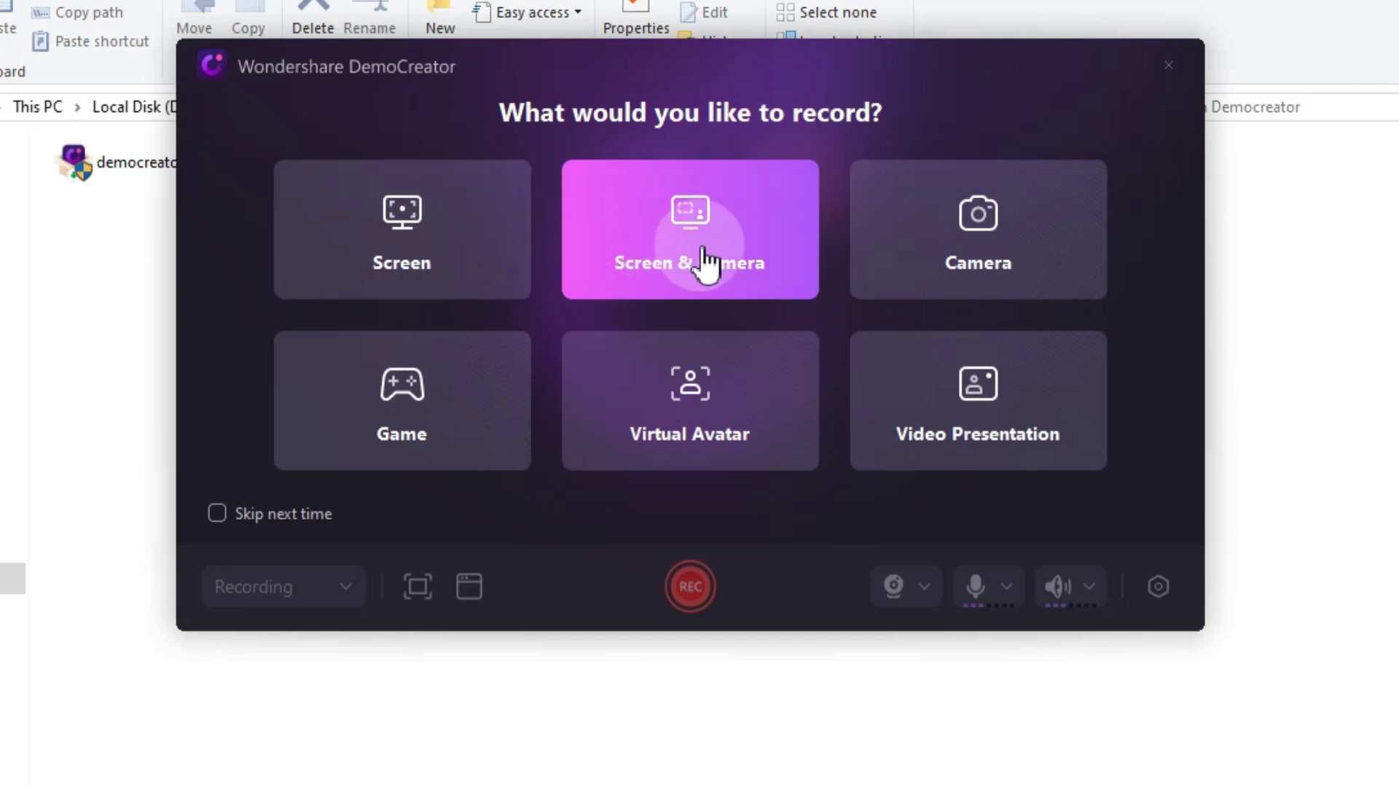
click(703, 266)
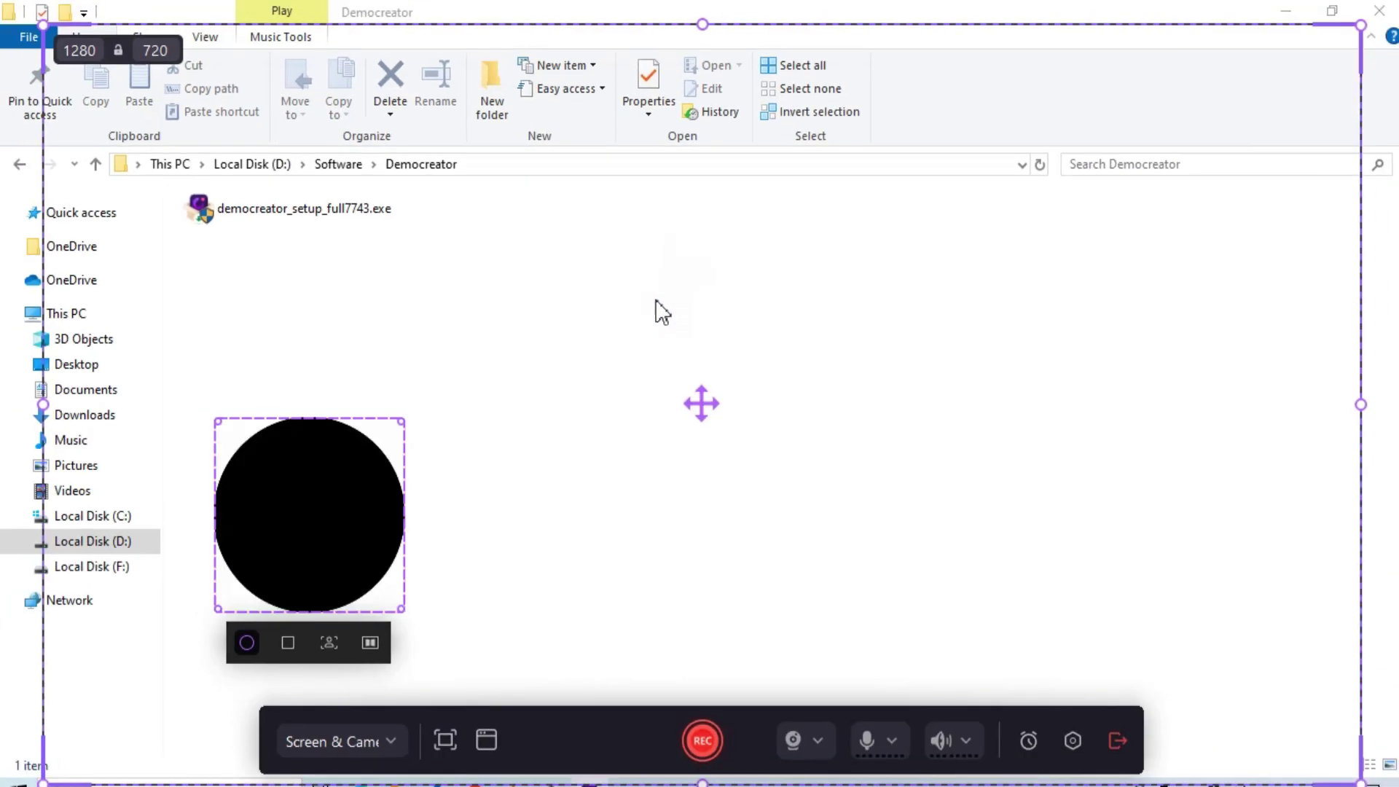
mouse_move(310, 515)
mouse_down()
mouse_move(1136, 530)
mouse_move(836, 290)
mouse_move(1126, 492)
mouse_up()
drag(1203, 579, 943, 534)
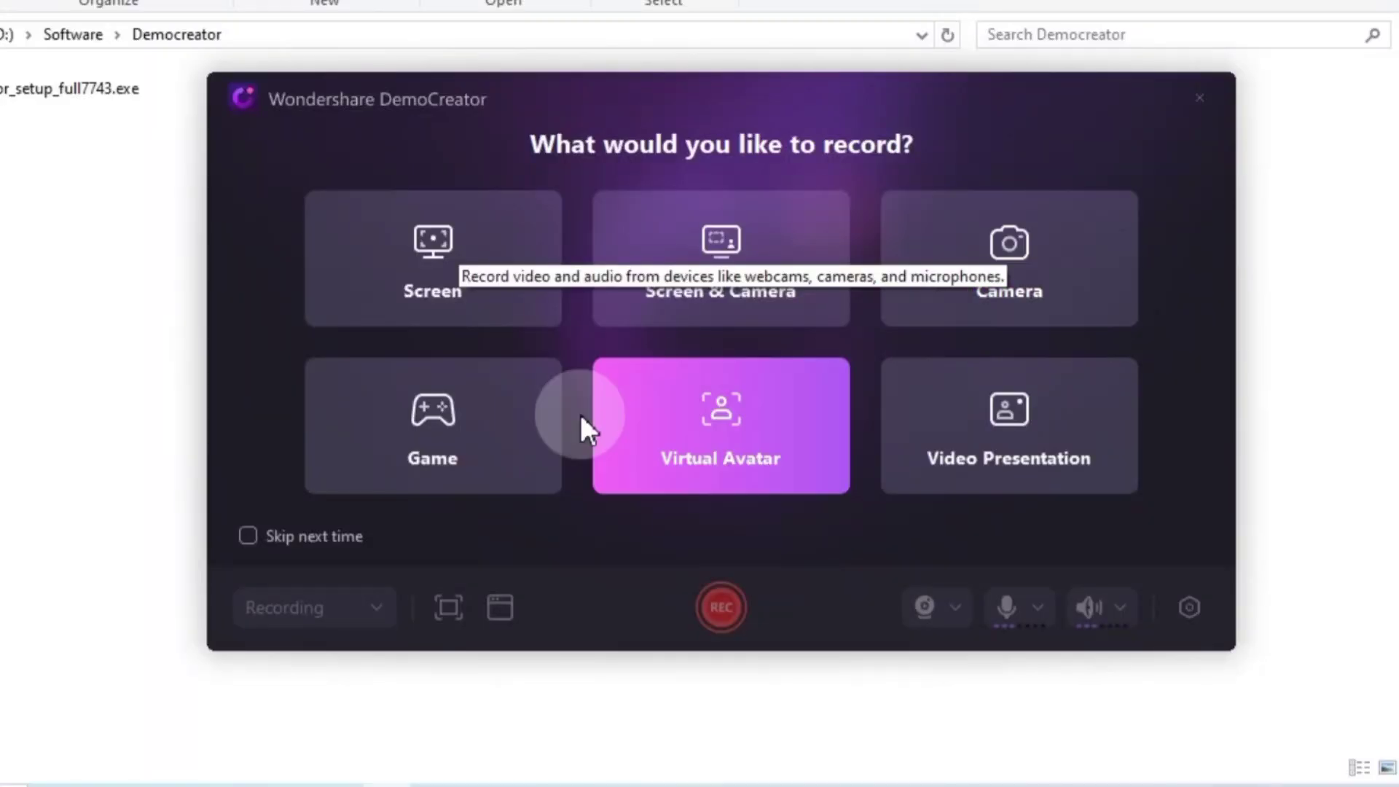
click(437, 465)
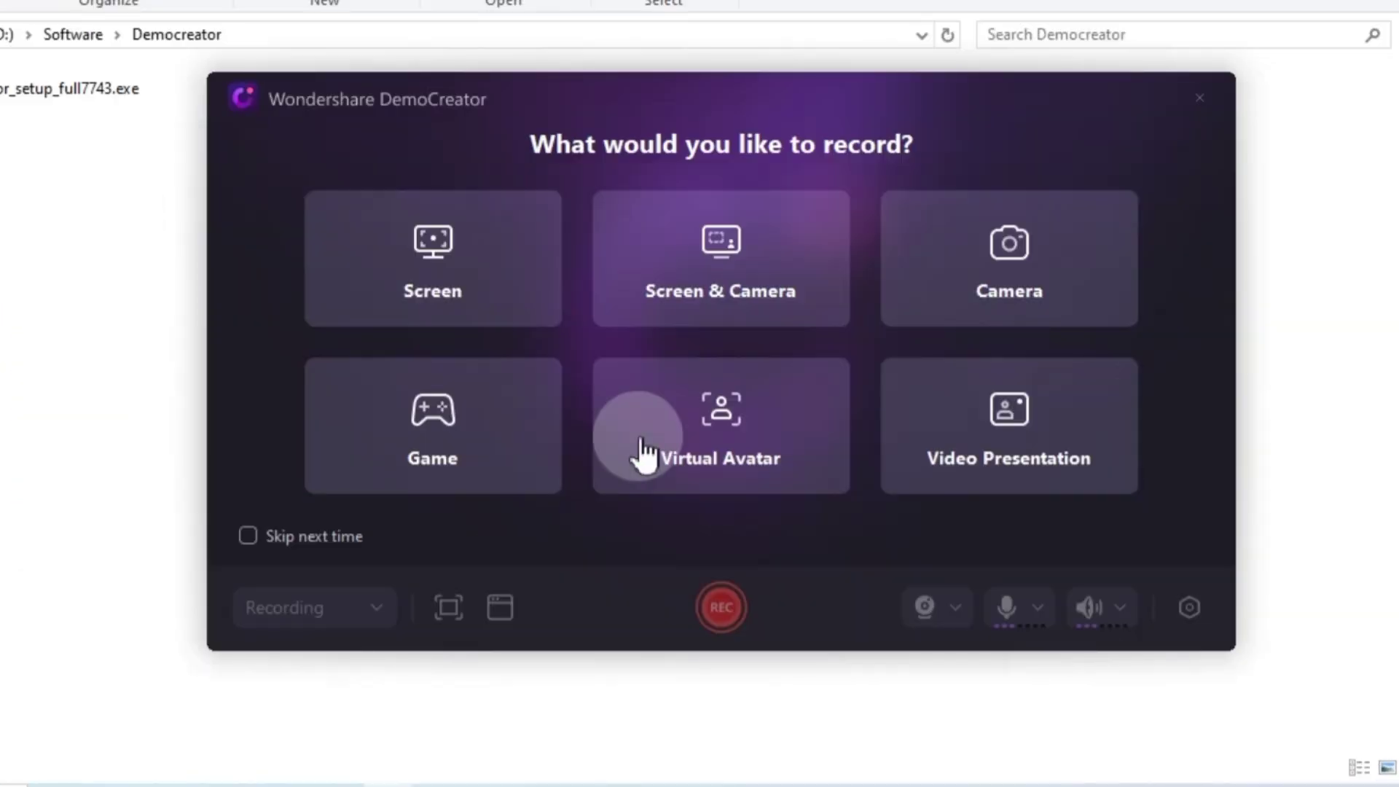
Browse Virtual Avatar mode's ACG and Cartoon avatars, Meta and Portrait backgrounds, and teleprompter
click(645, 453)
click(350, 742)
click(531, 738)
click(423, 356)
click(487, 356)
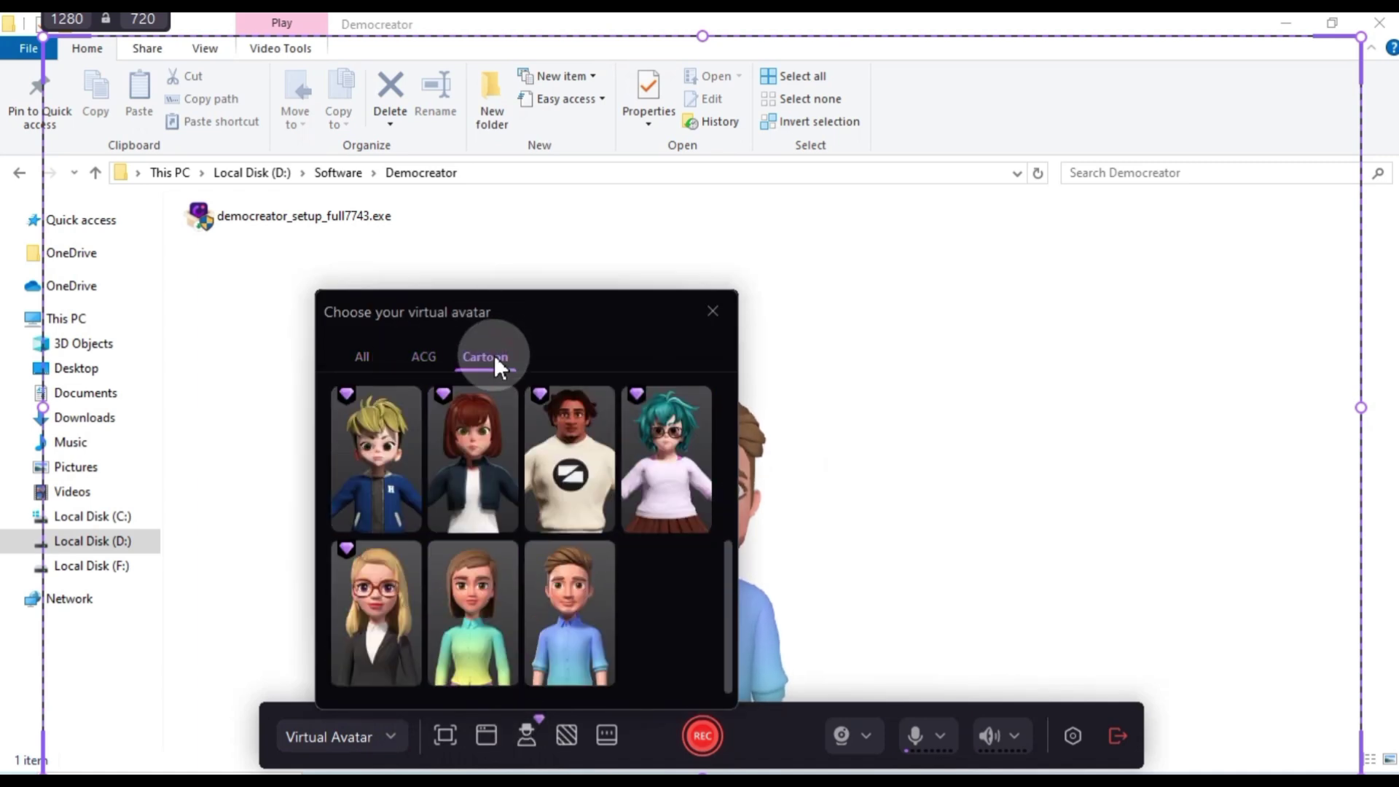
click(710, 312)
click(566, 735)
click(652, 294)
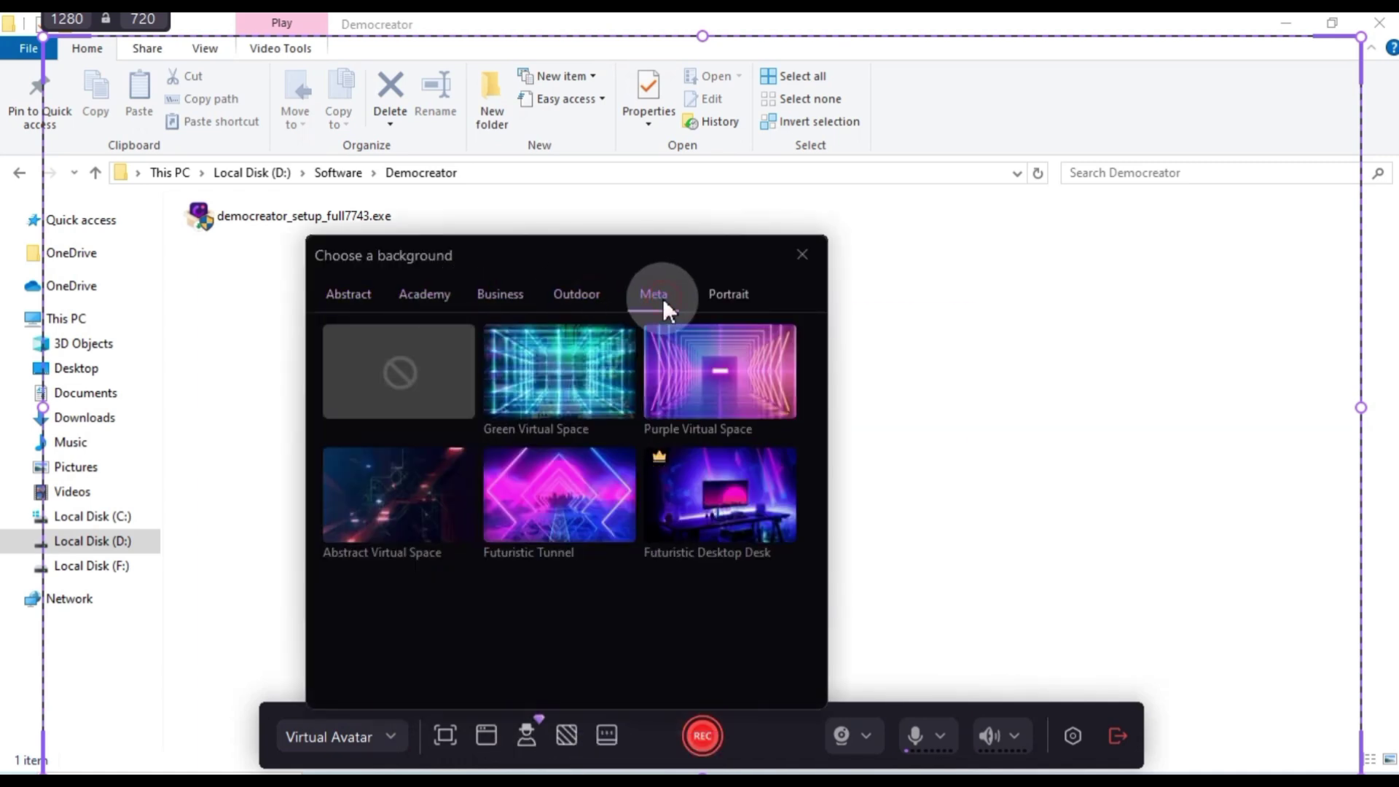
click(728, 293)
click(607, 734)
click(607, 734)
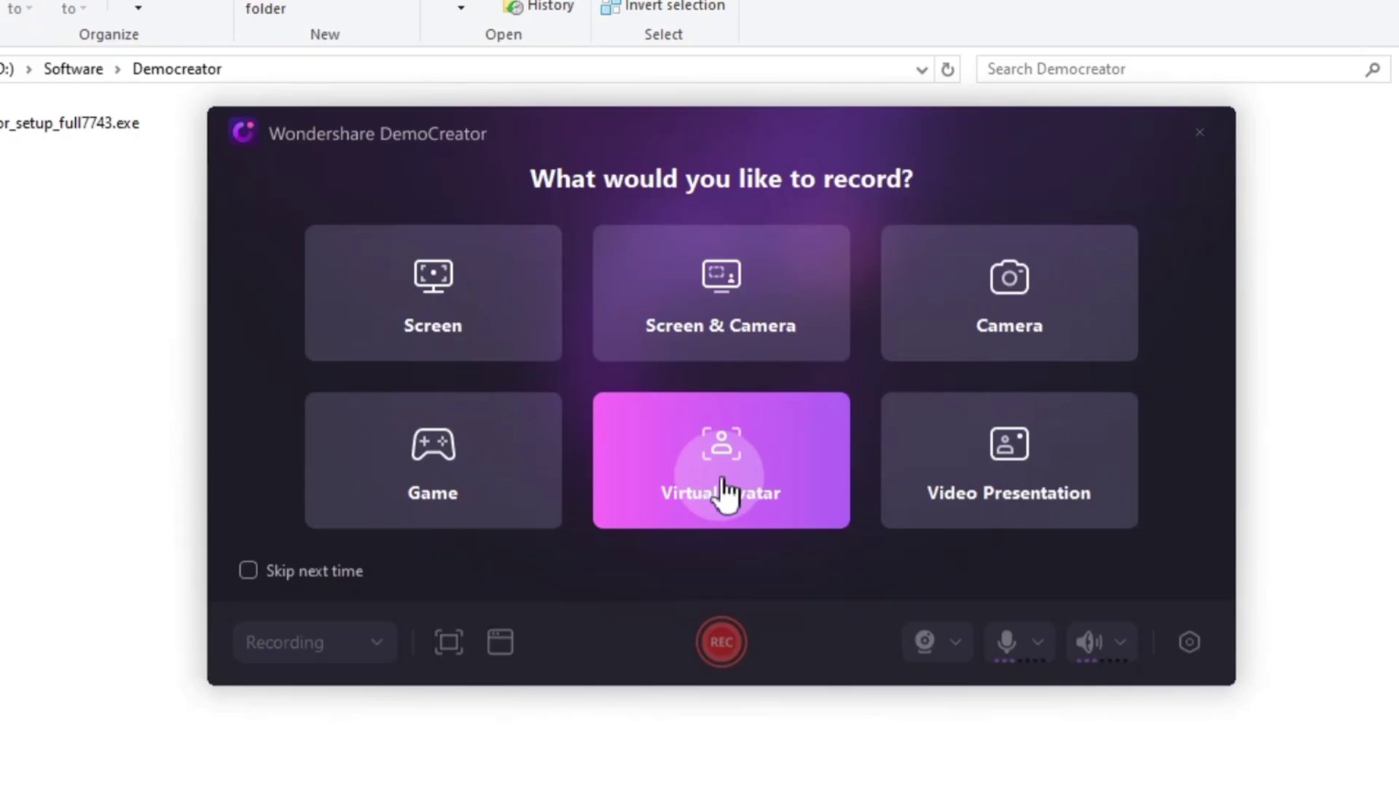
Switch to Video Presentation mode with a smaller camera circle at the top right
click(1000, 478)
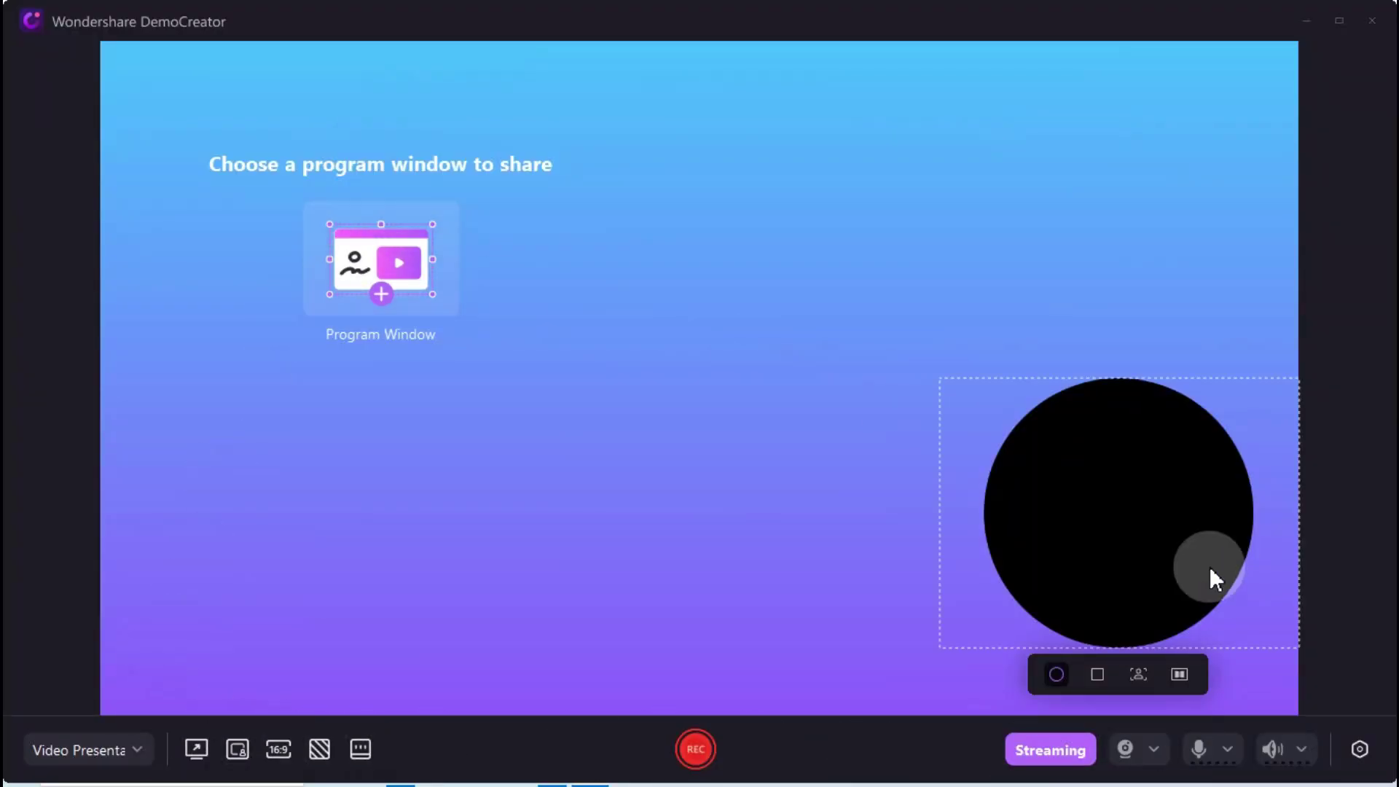
drag(1203, 569, 1131, 218)
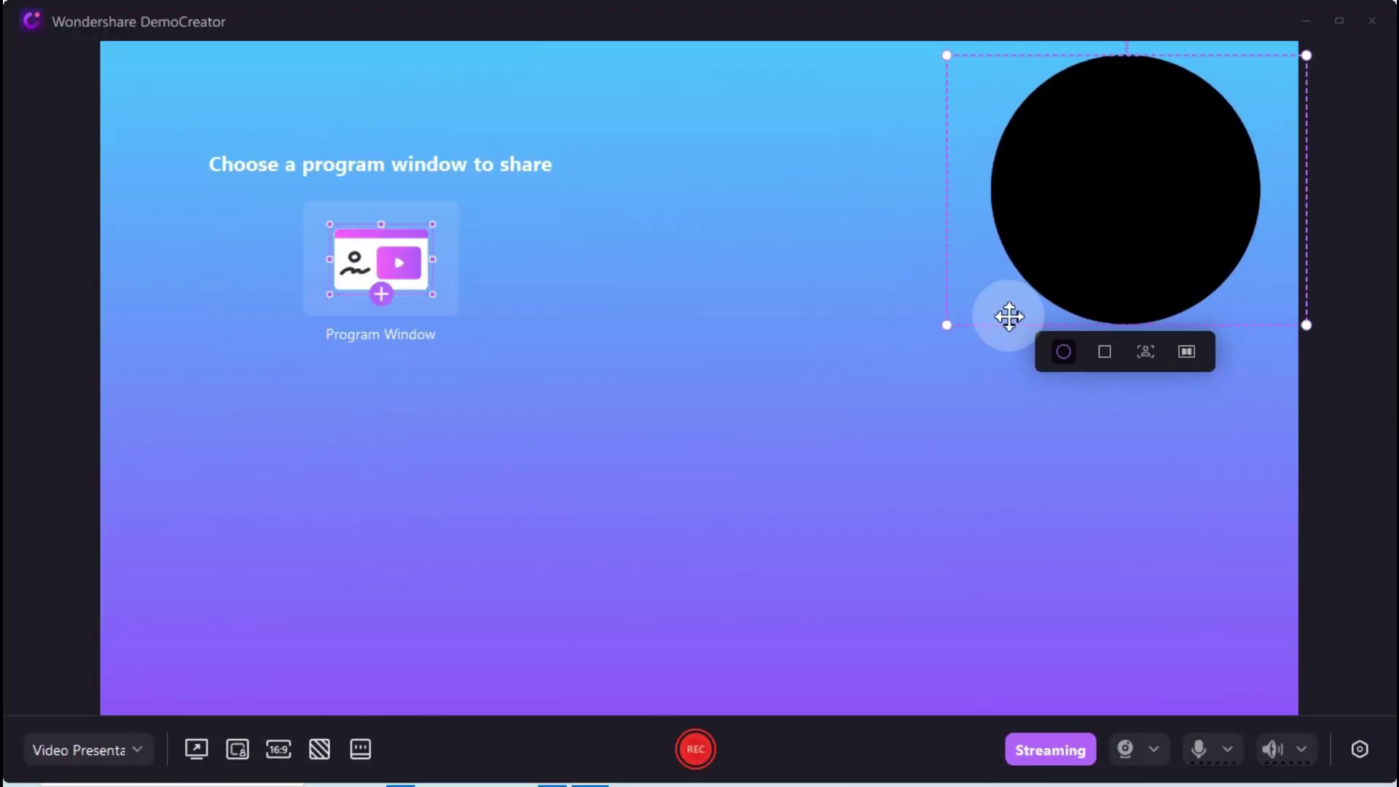
drag(946, 325, 1068, 230)
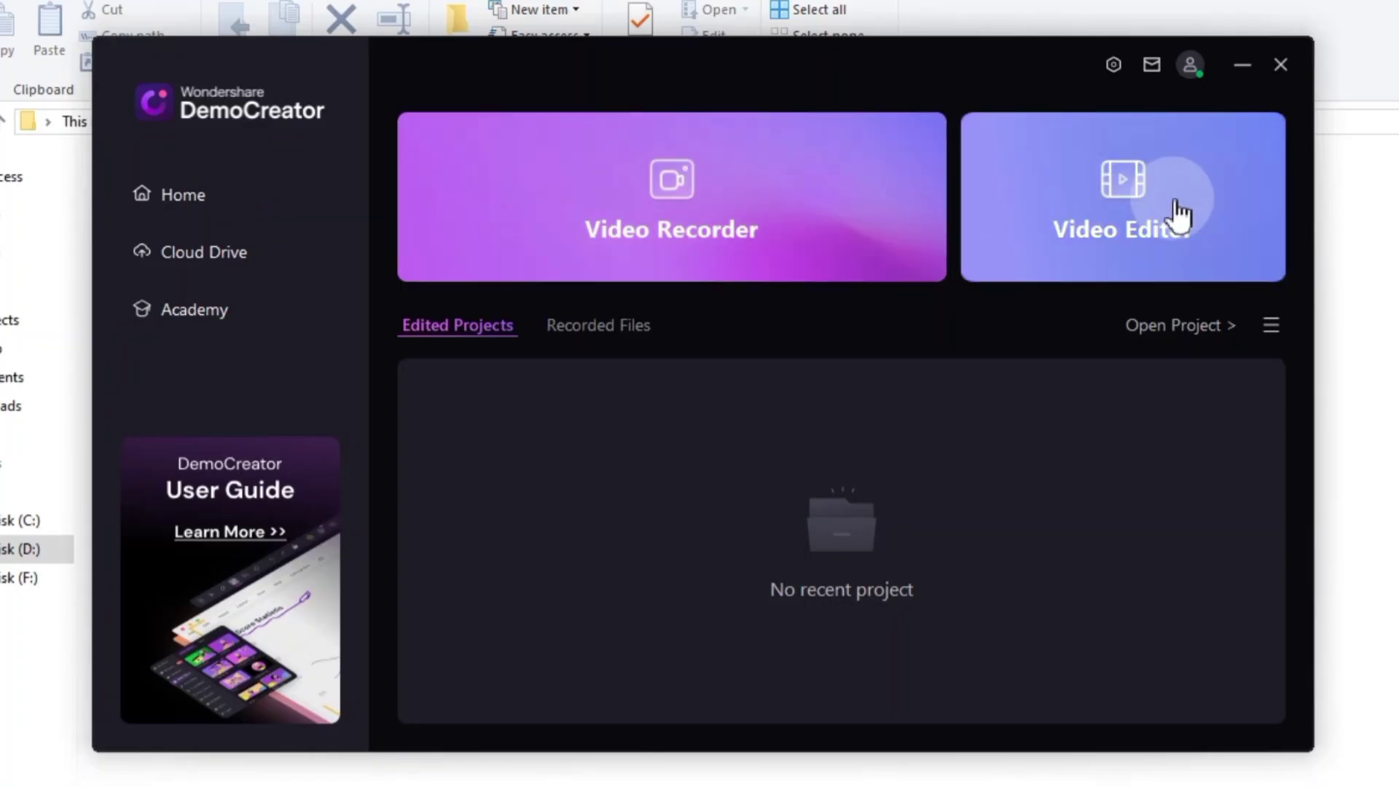
Open the Video Editor and preview Sample.dcrc from My Library
click(1180, 213)
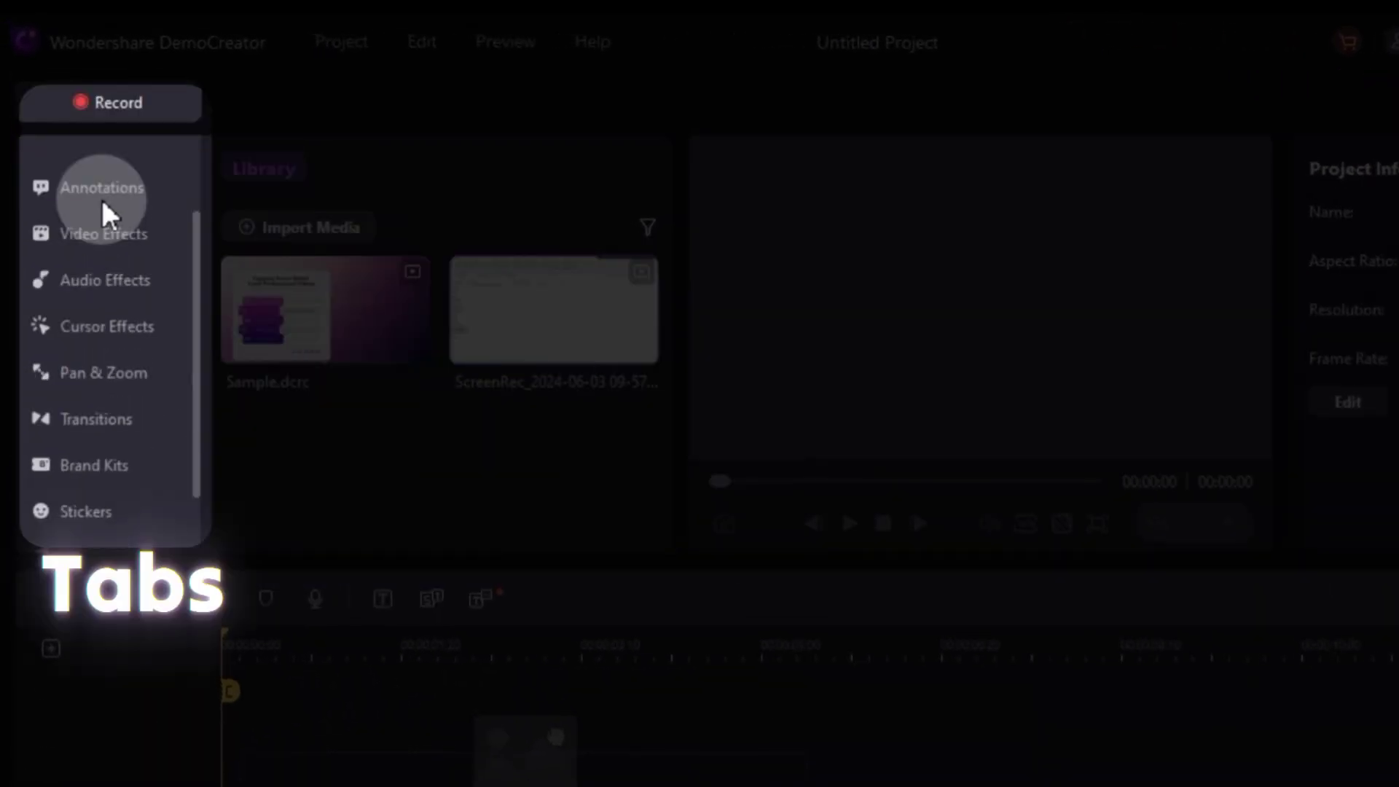
scroll(100, 220, down, 3)
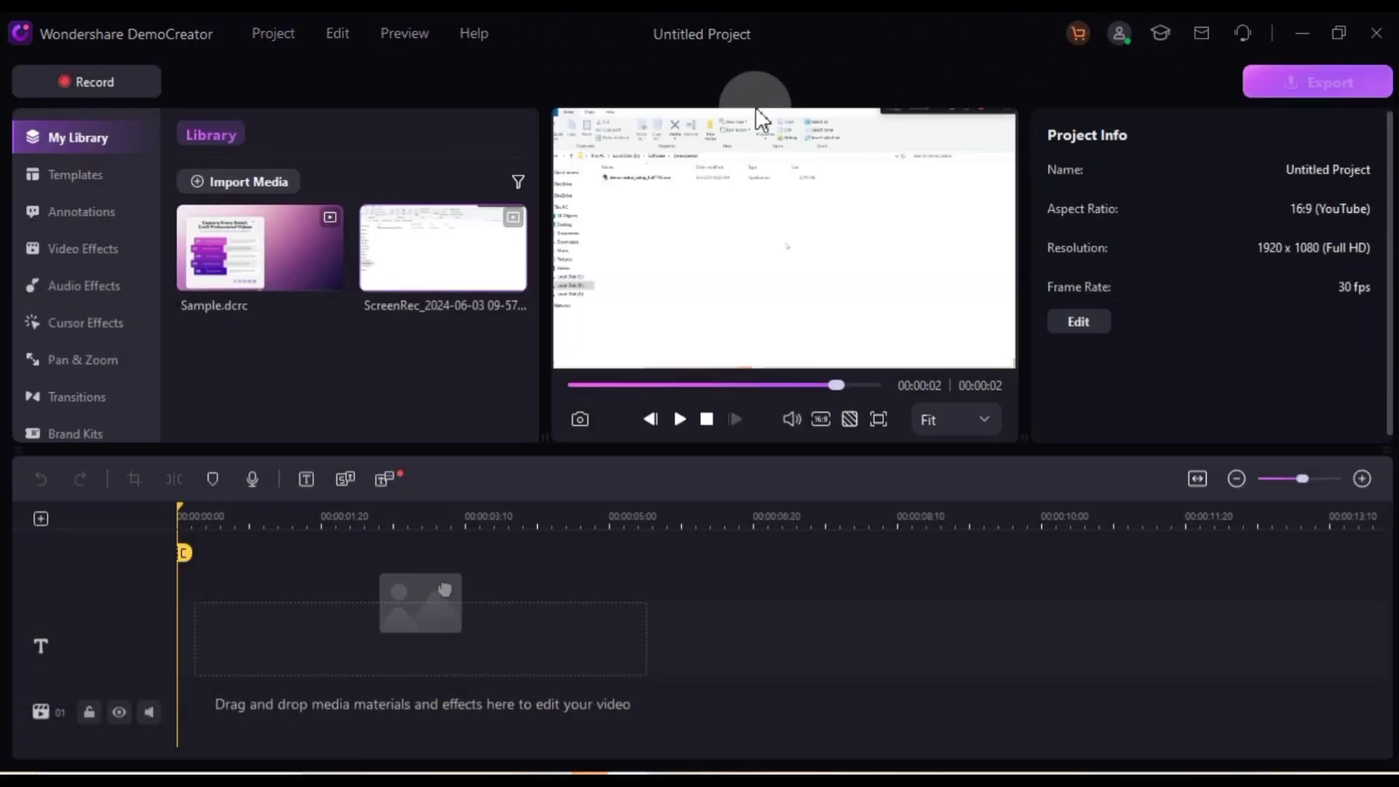
click(306, 273)
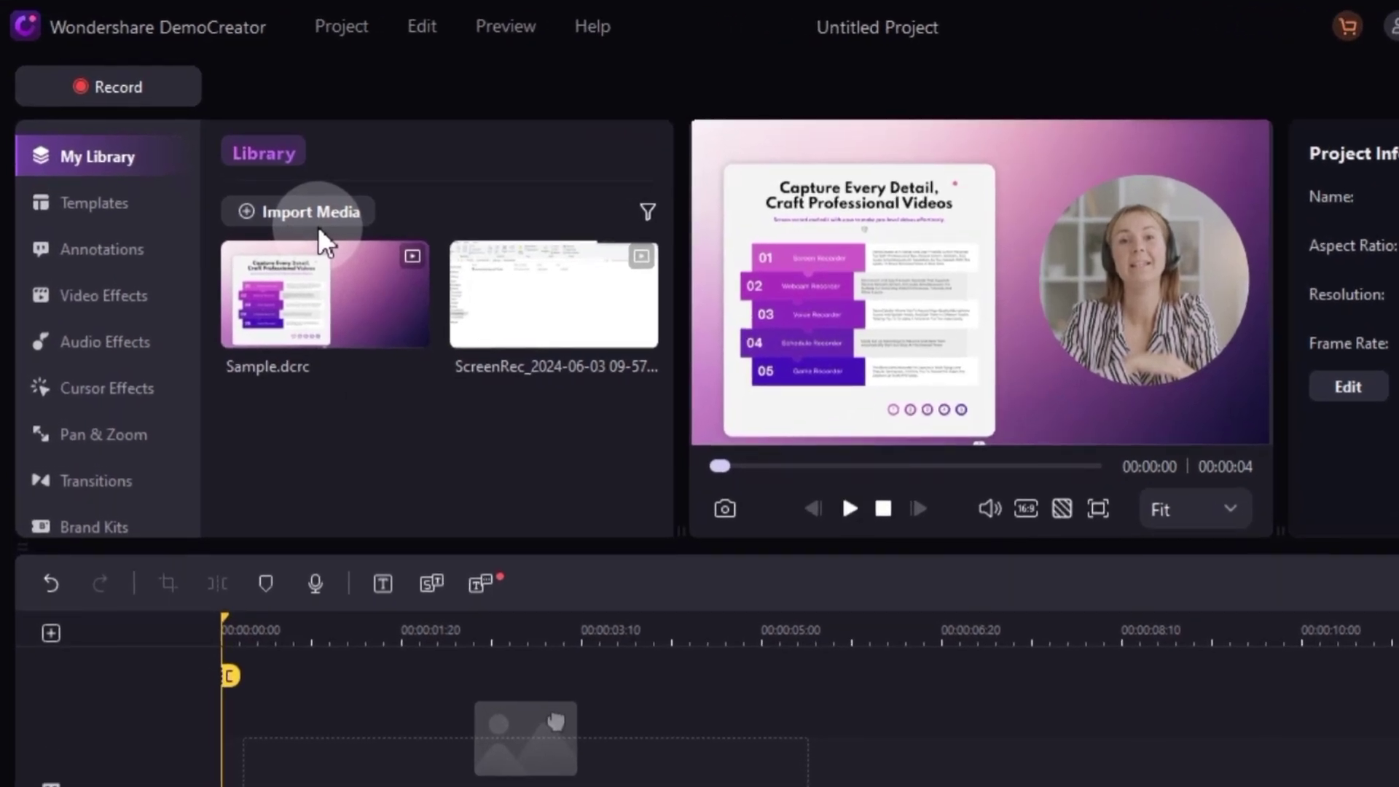
Import the robin, liverpool and 148597 mp4 clips and add robin to the timeline
click(318, 225)
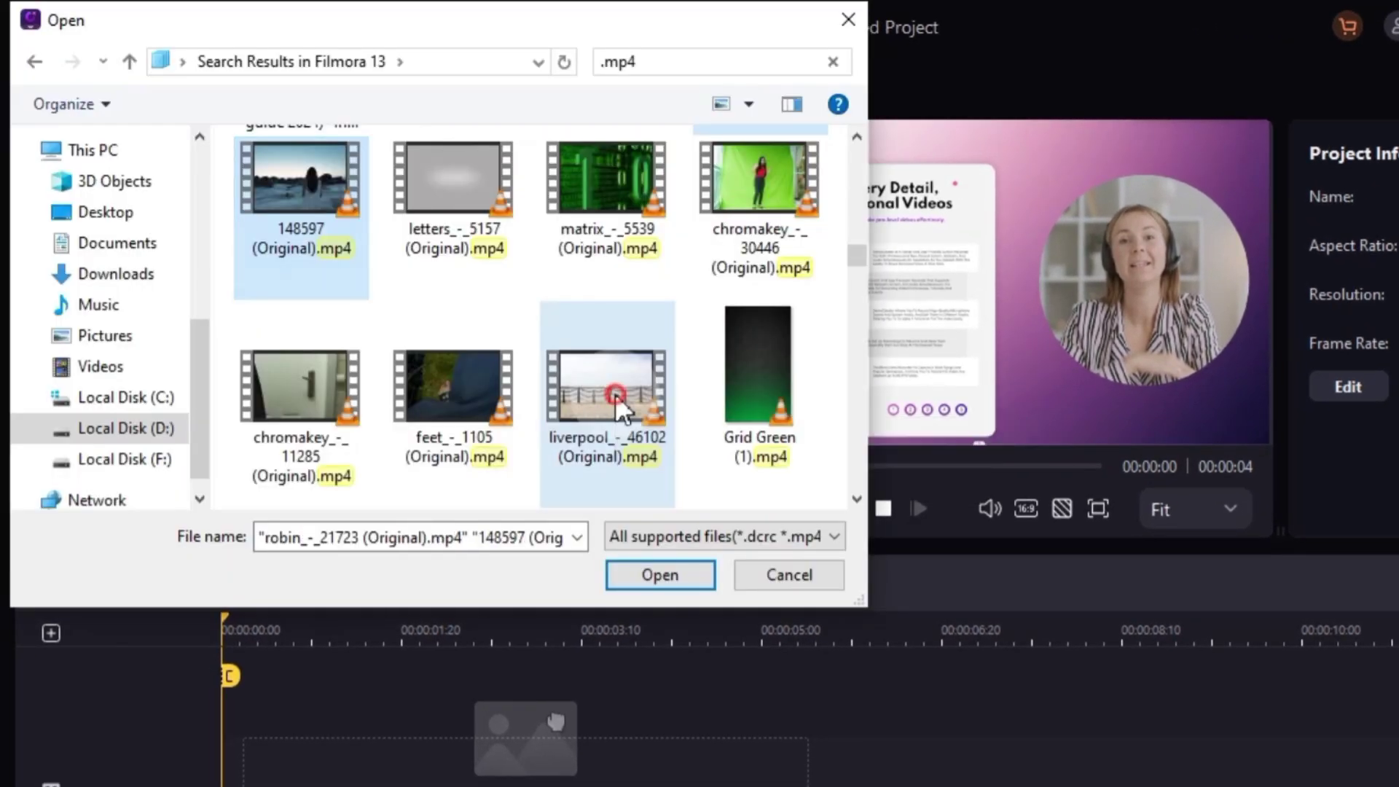
ctrl+click(615, 393)
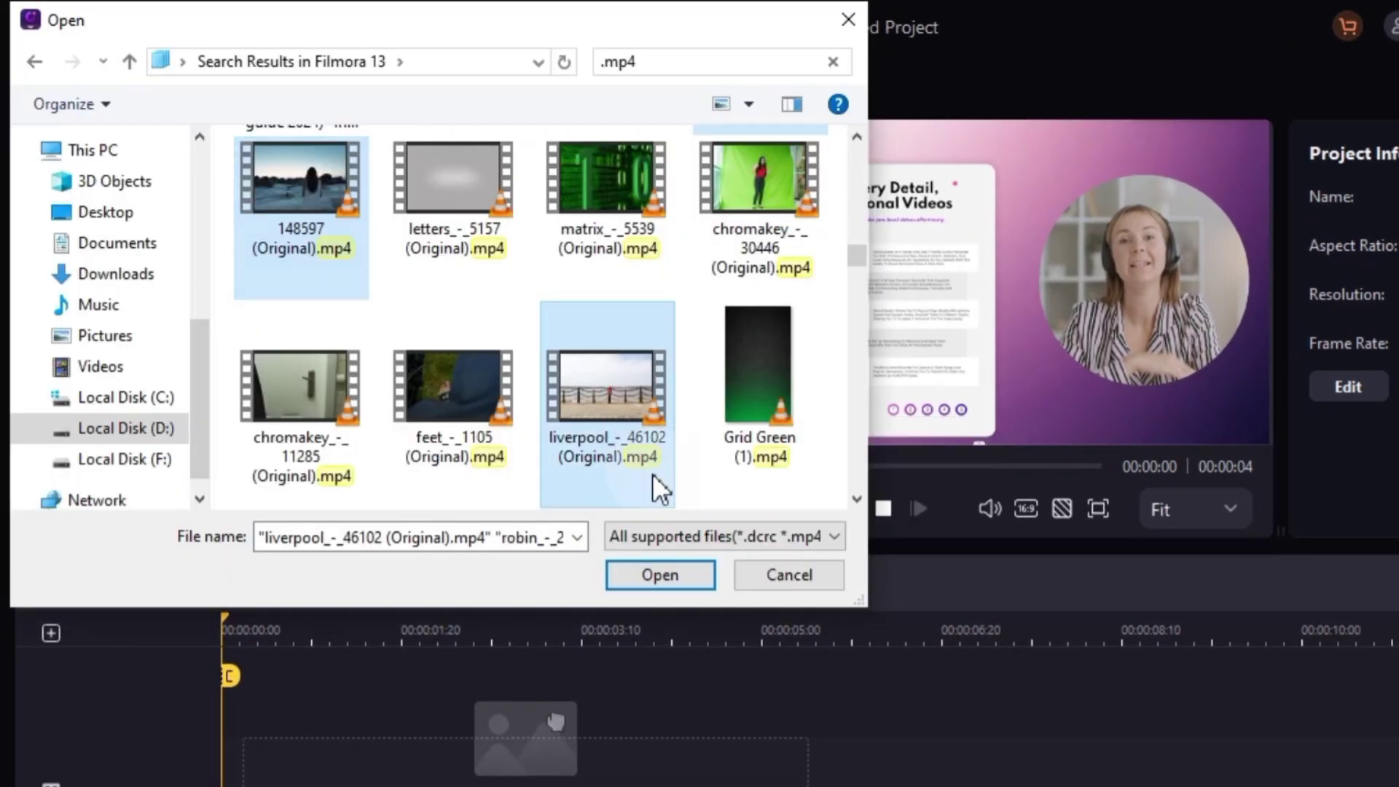
click(667, 576)
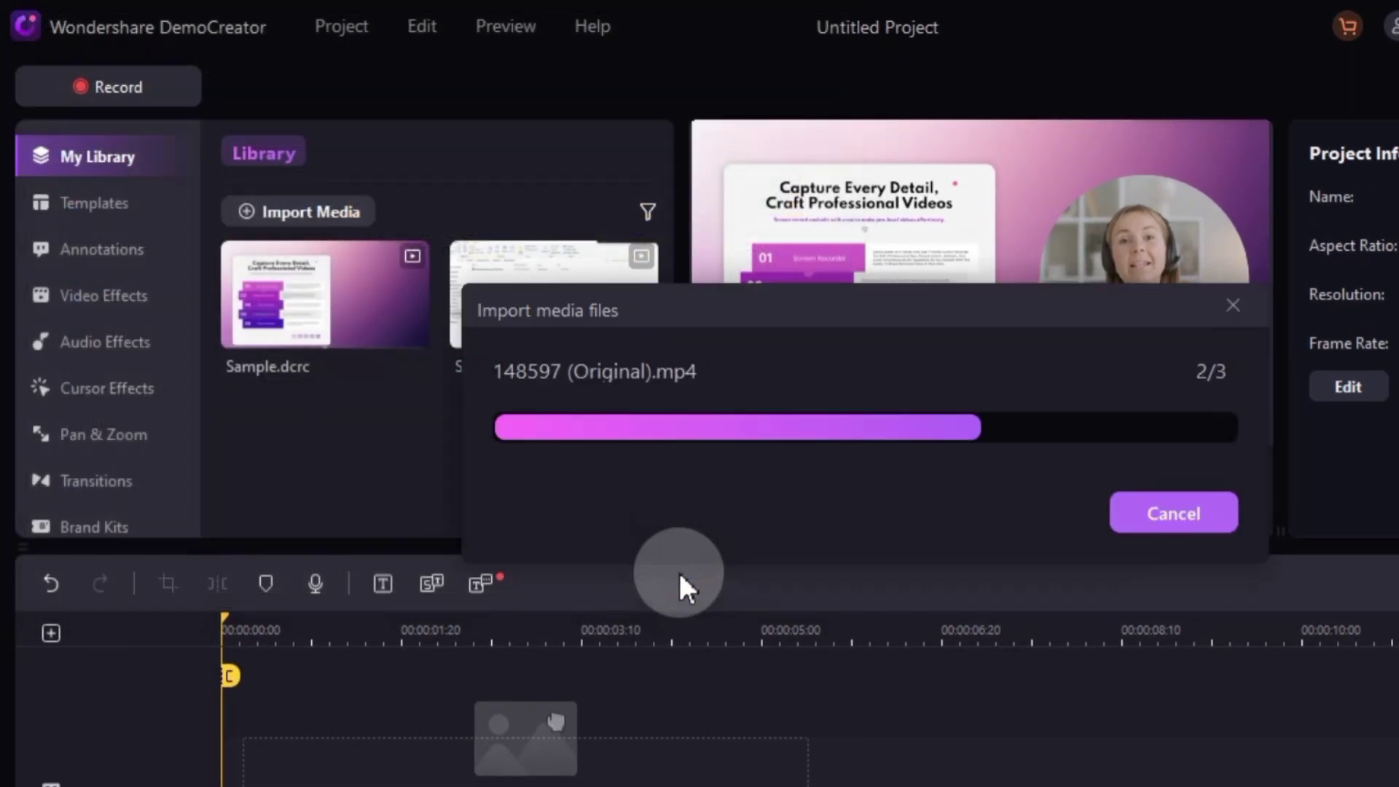
scroll(438, 383, up, 1)
right_click(323, 294)
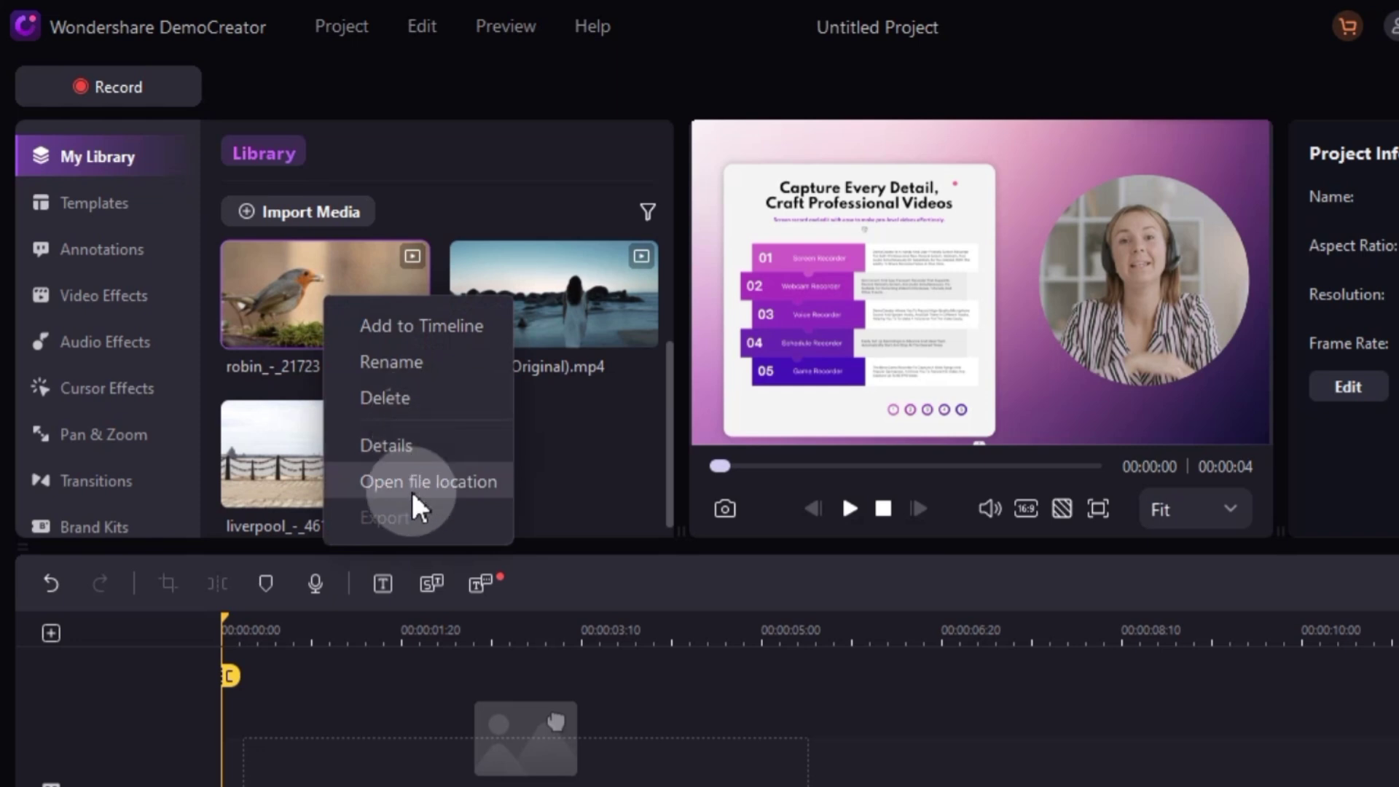
click(404, 324)
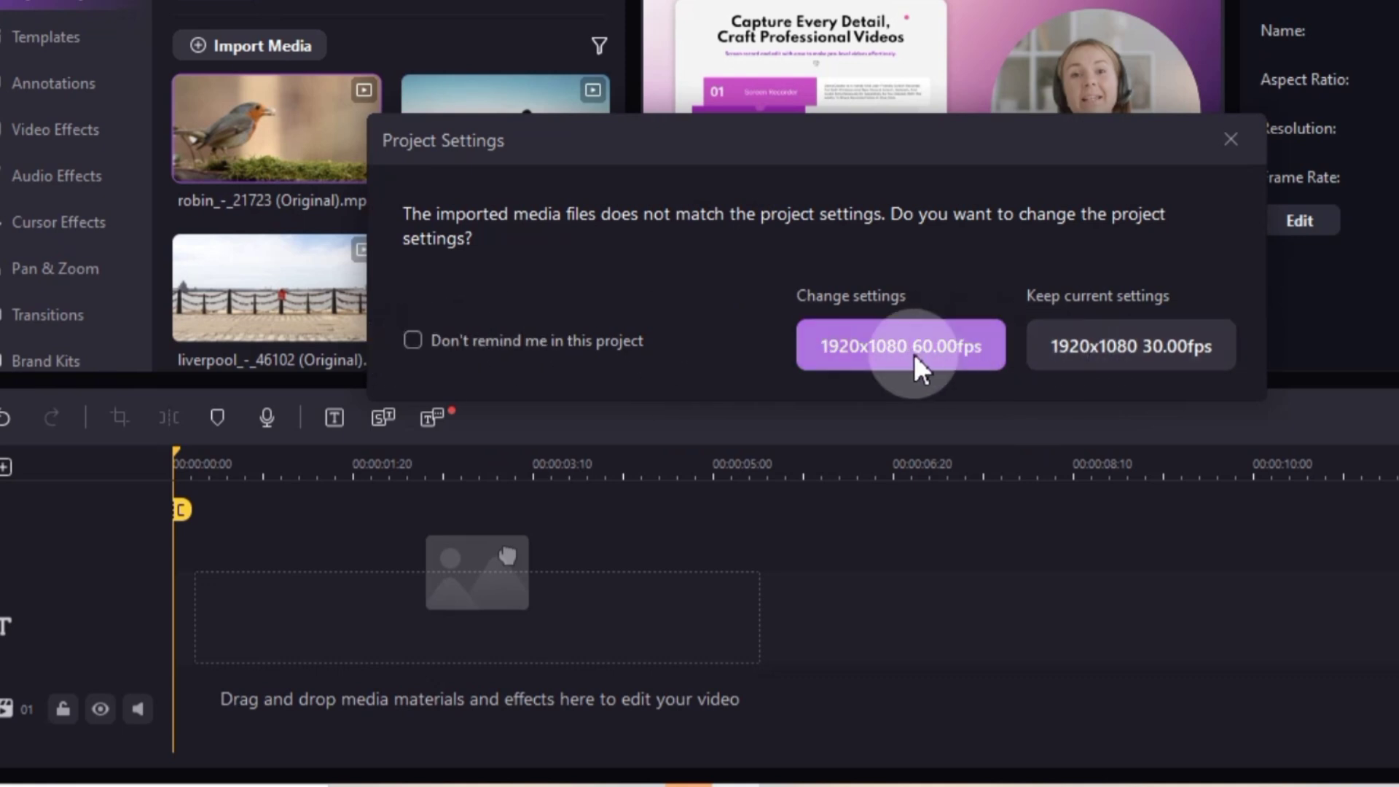
Set the project to 60 fps, preview the robin clip, and park the playhead at 00:12
click(911, 354)
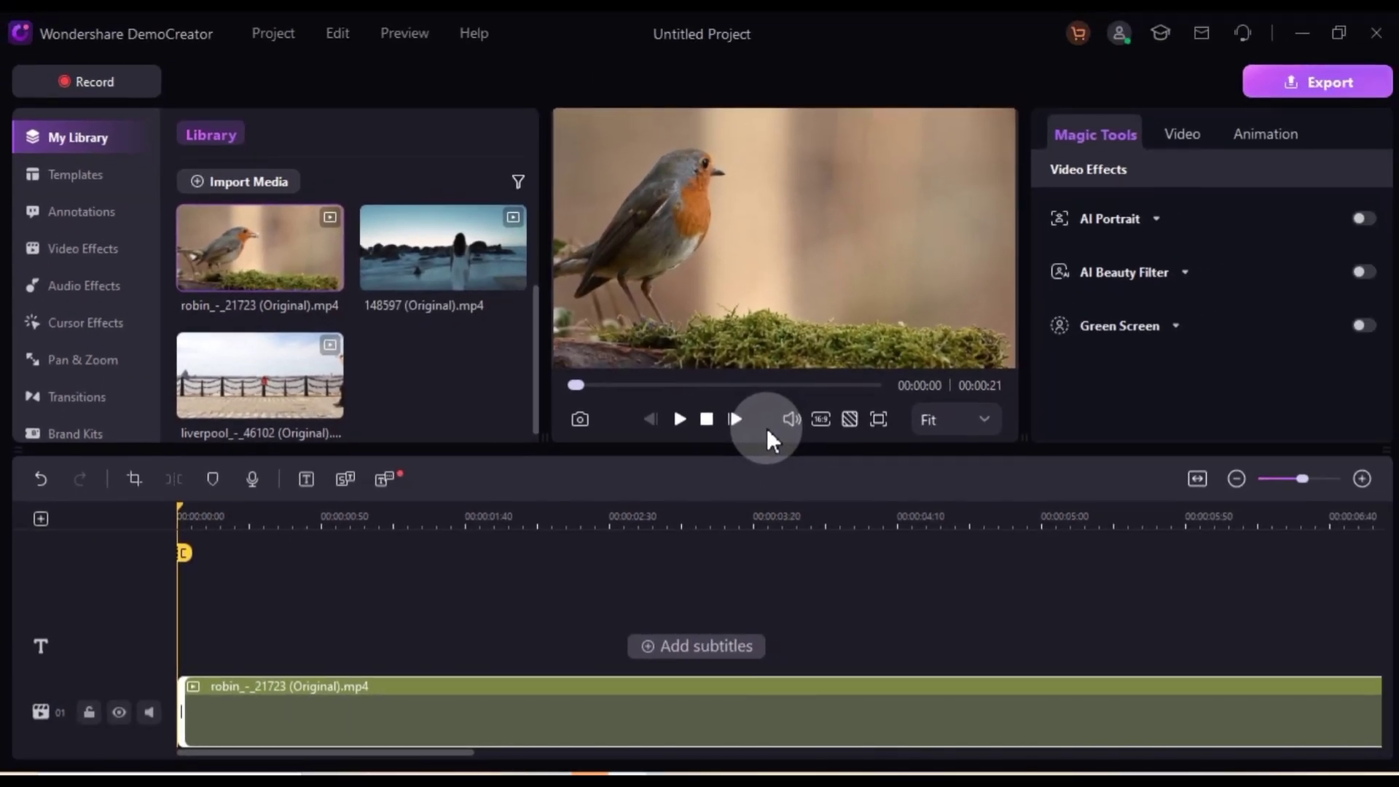
click(680, 421)
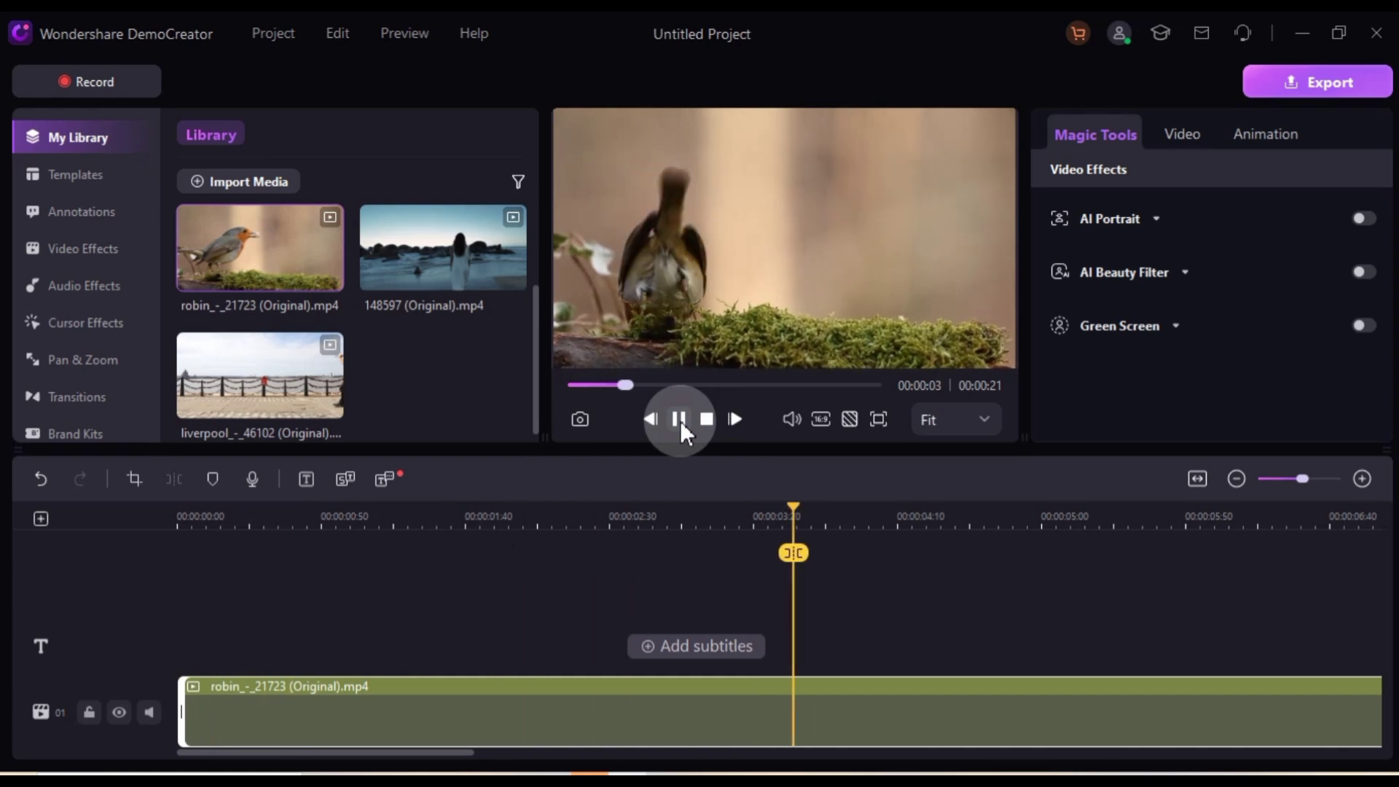
click(681, 422)
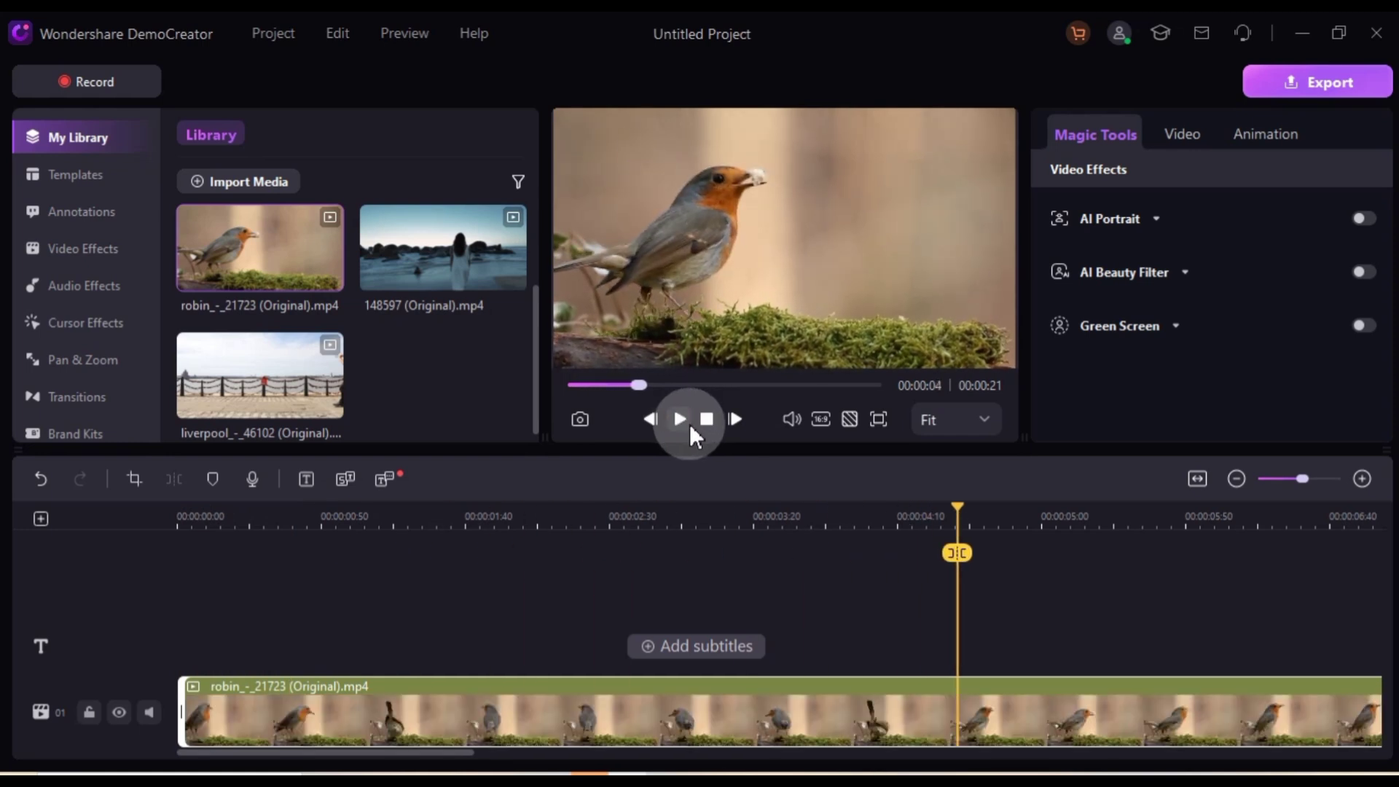
click(1196, 478)
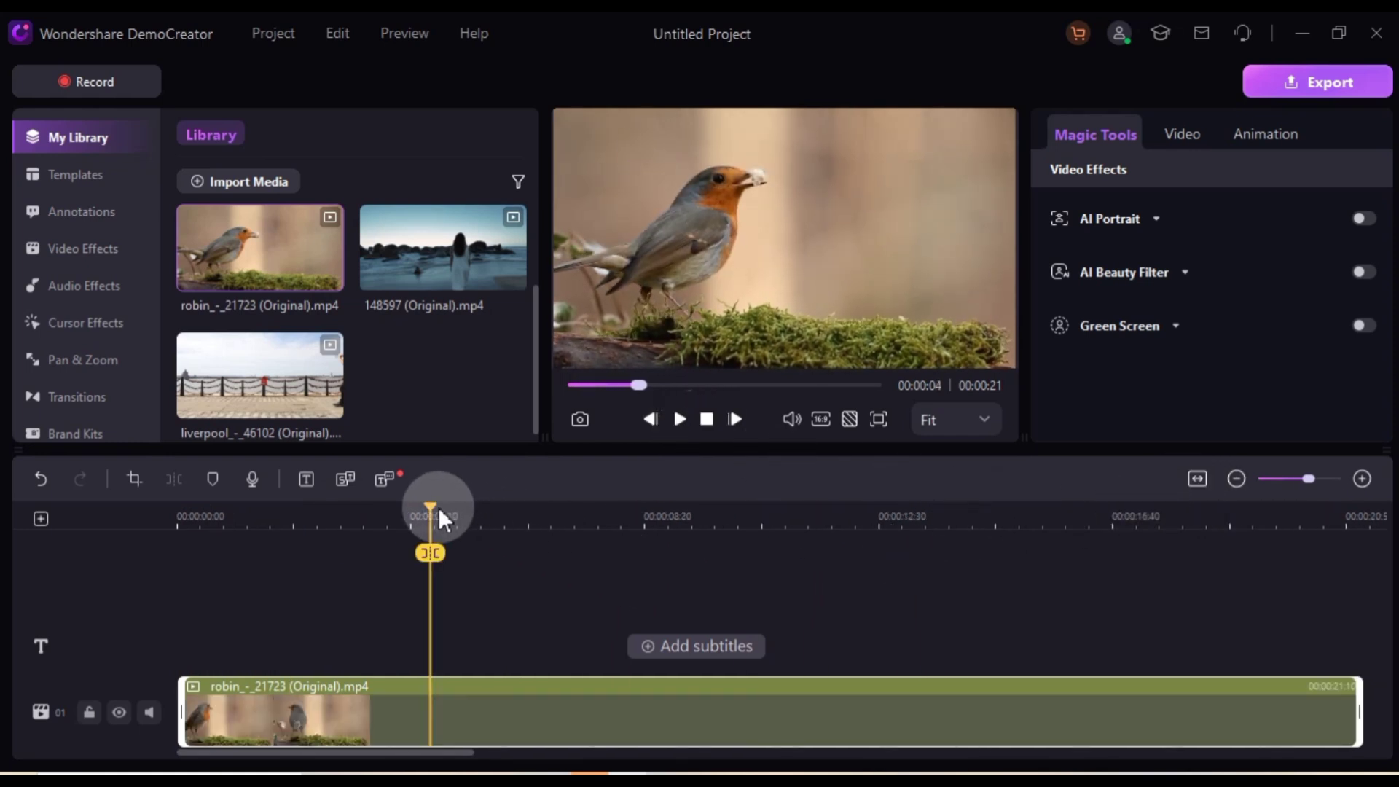
drag(433, 510, 437, 514)
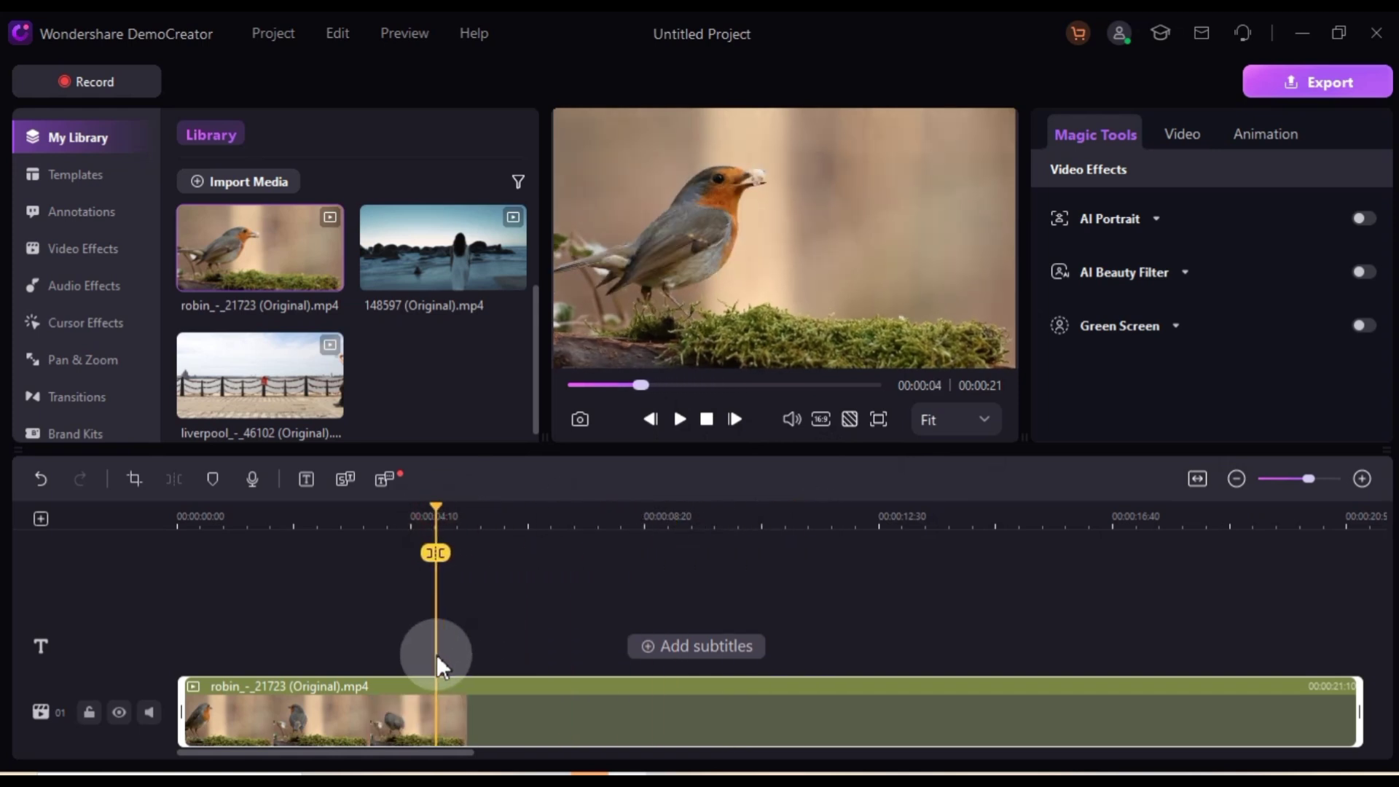
click(906, 644)
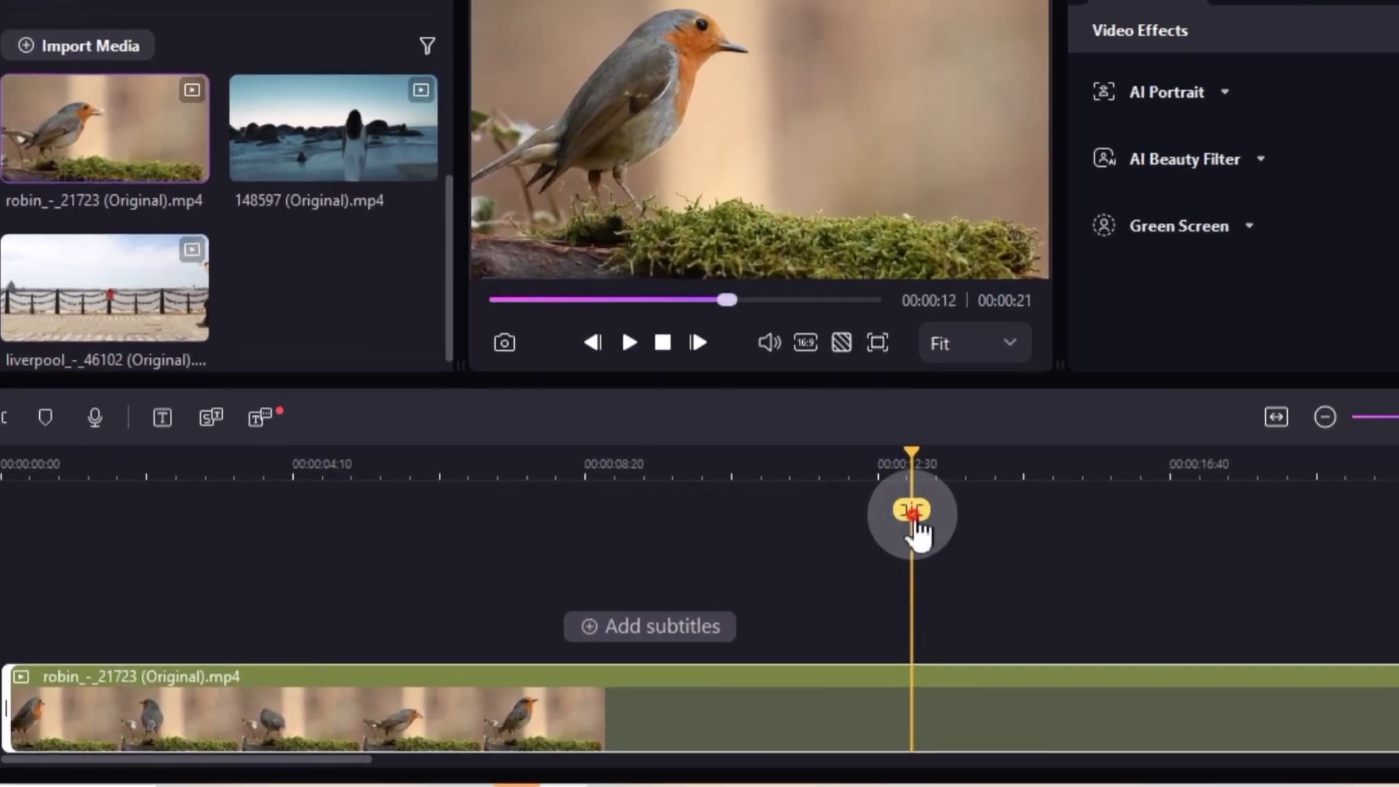
Split the robin clip at 00:12 and 00:15, delete the middle piece, and close the gap
click(911, 511)
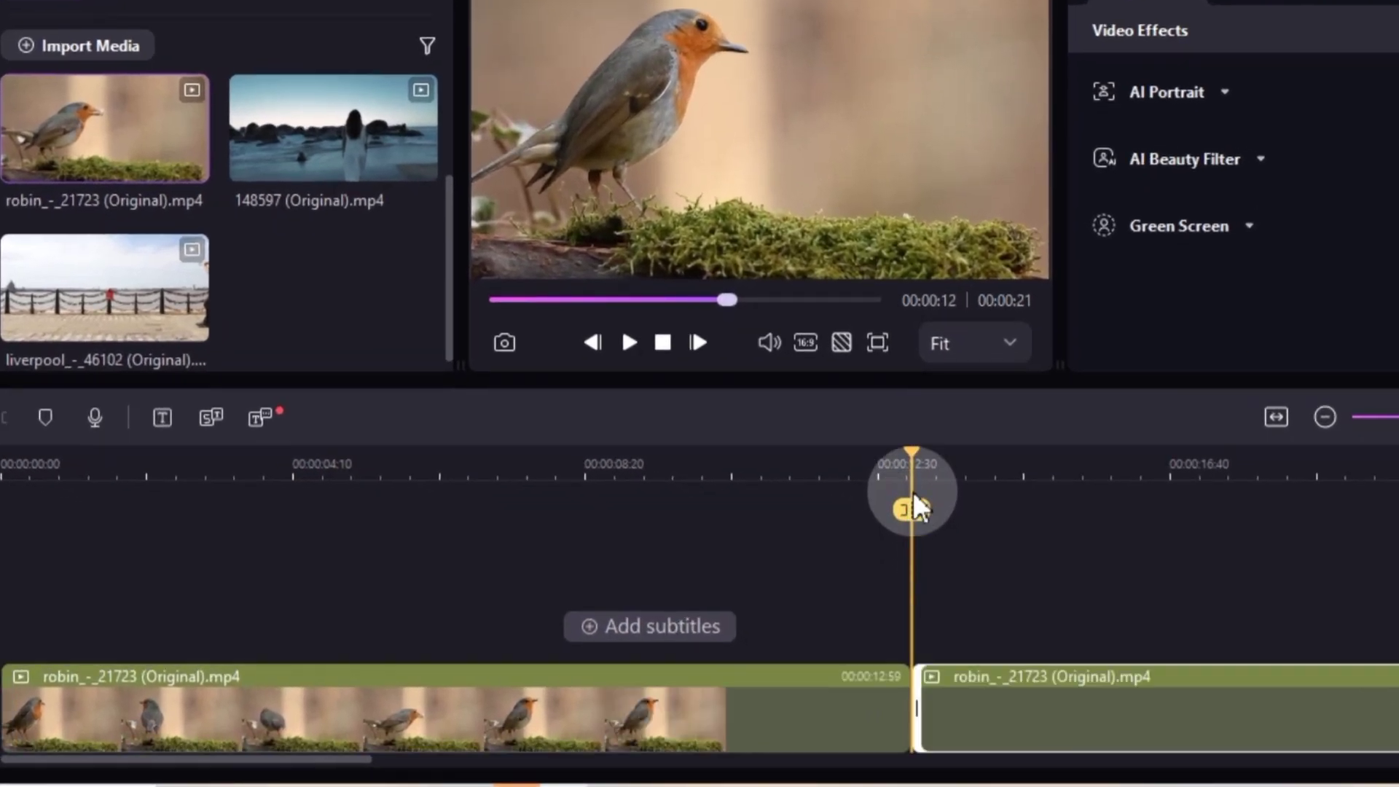
drag(911, 459, 1121, 470)
click(1121, 510)
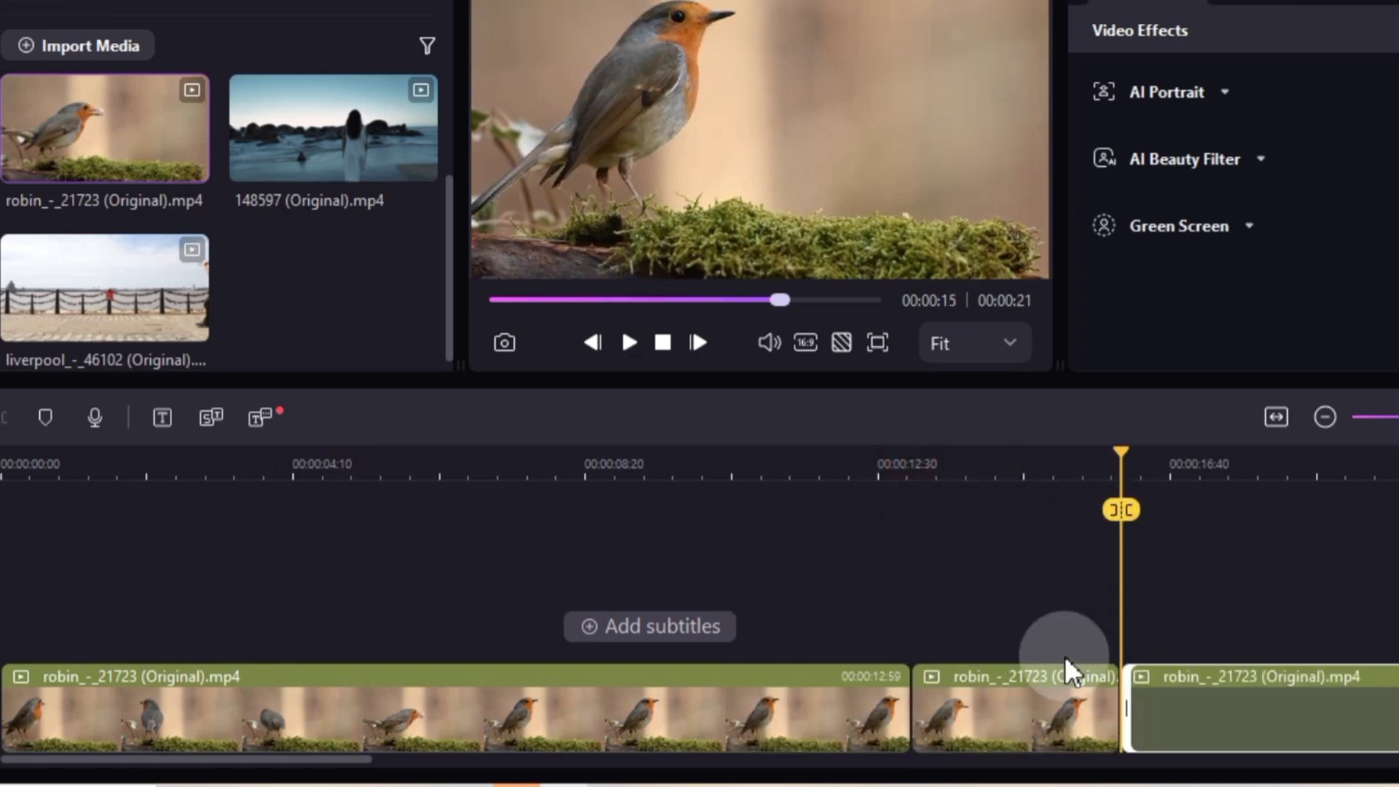
click(1051, 707)
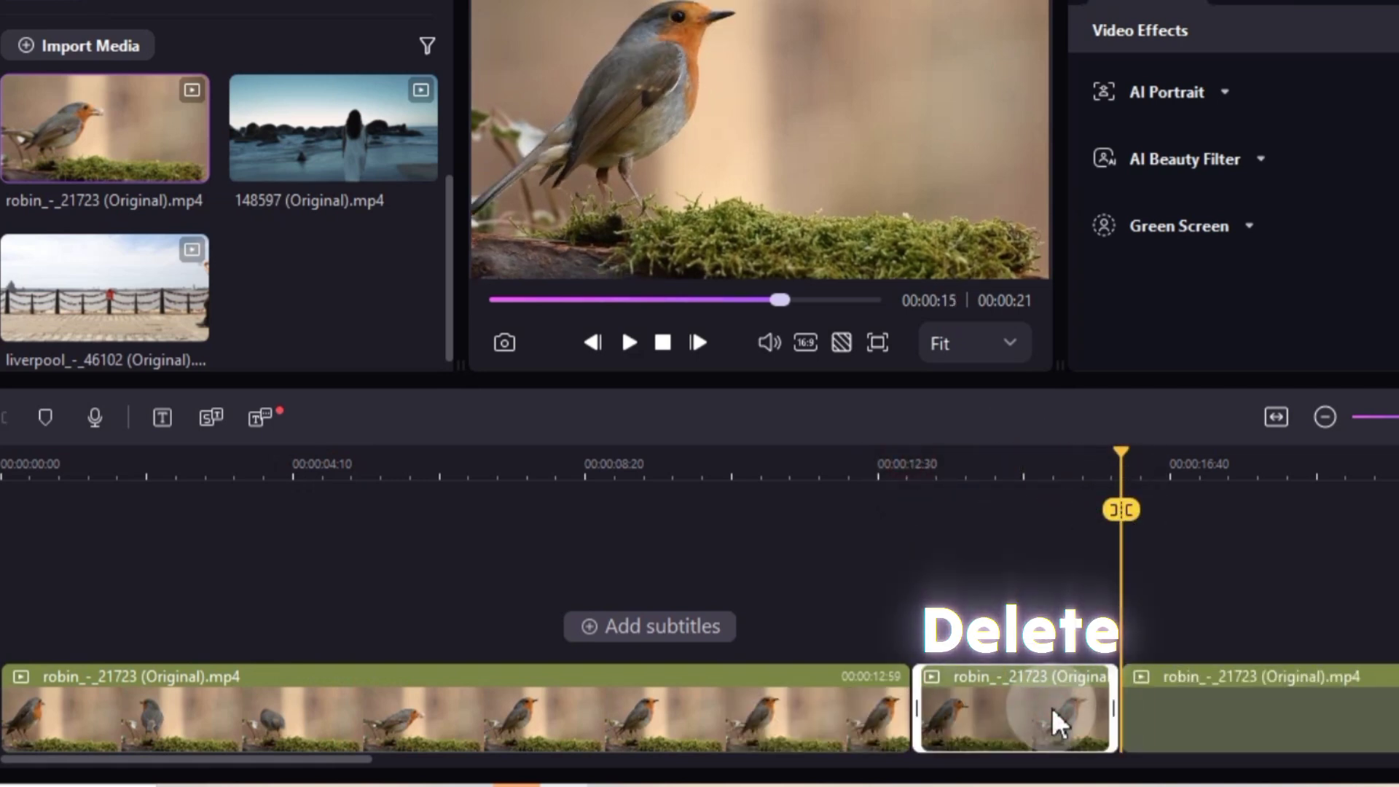
key(Delete)
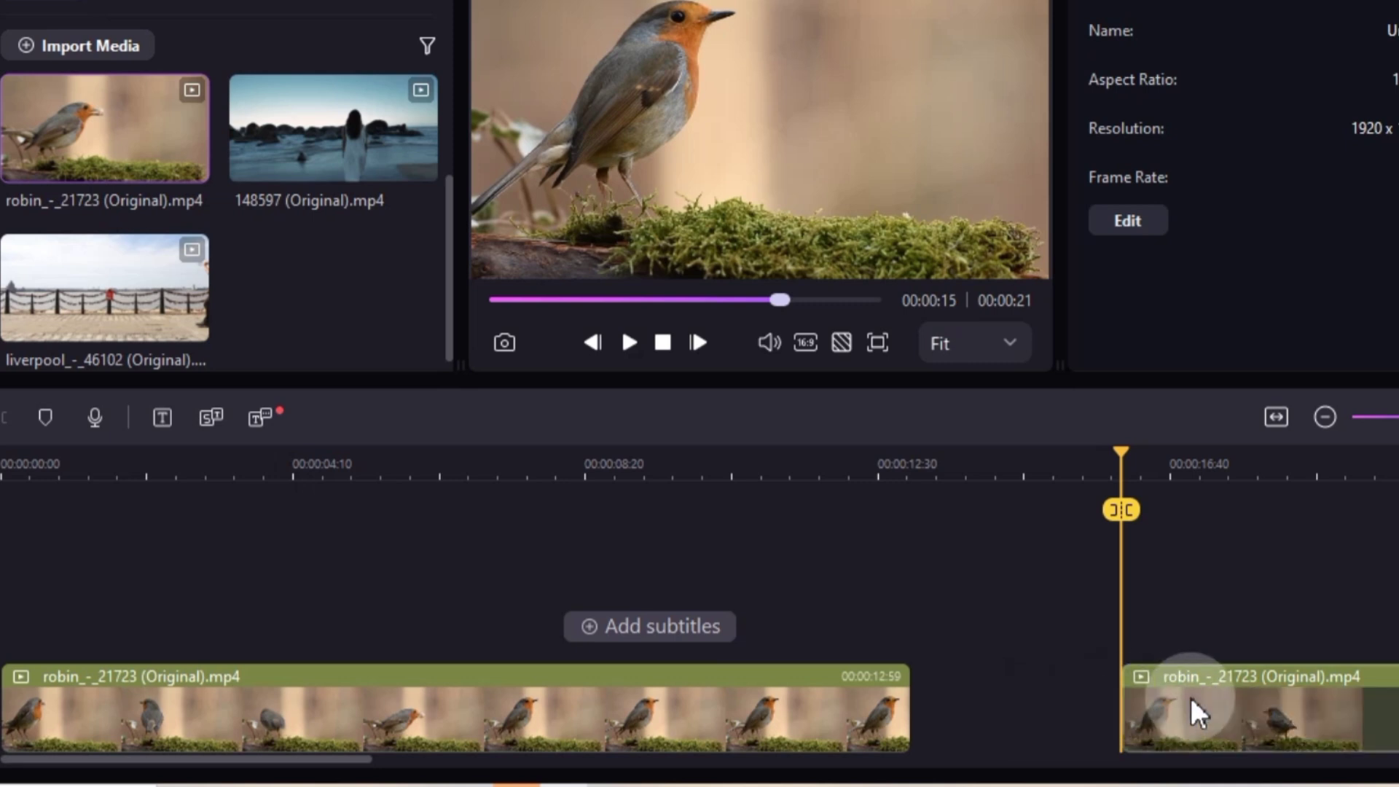
drag(1196, 711, 984, 722)
click(883, 470)
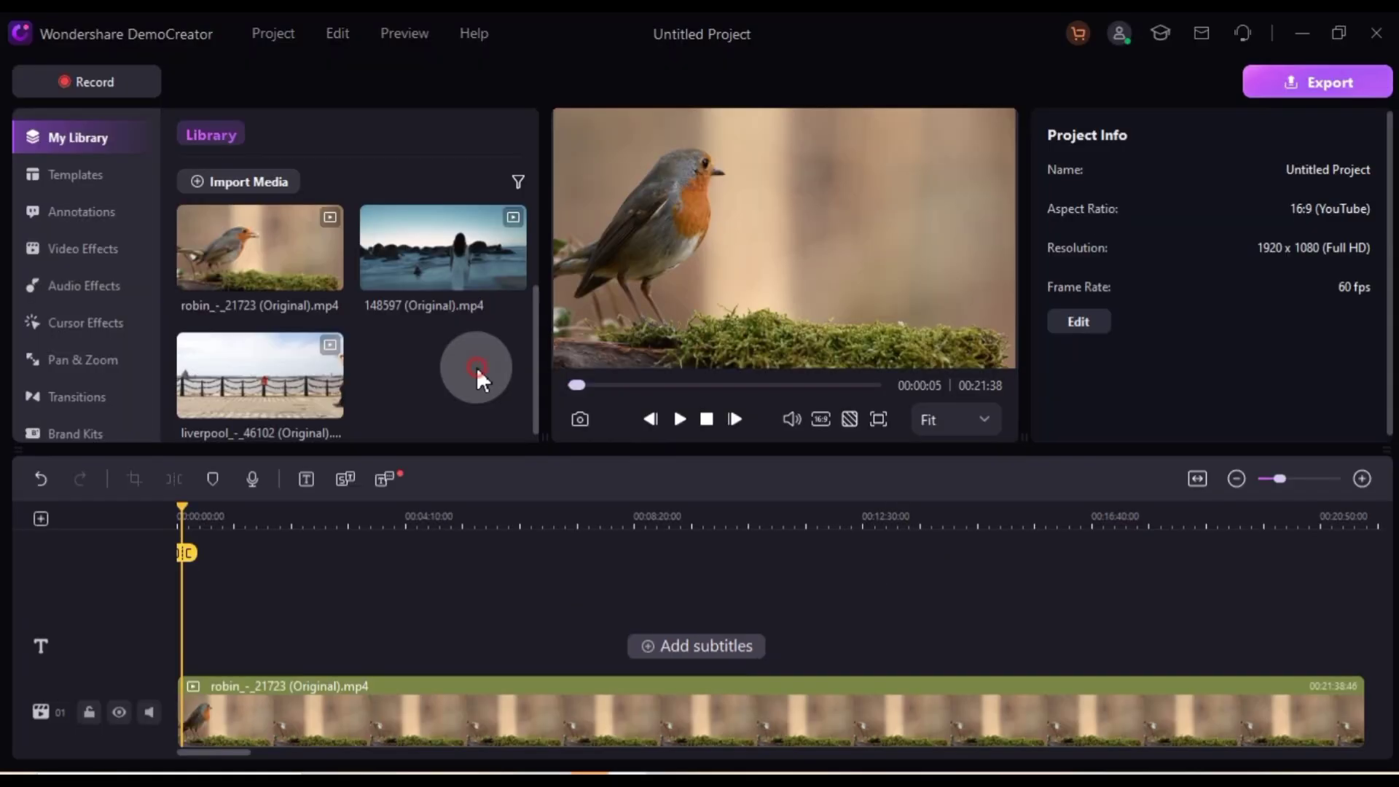
Import 467947-medium.mp4 and place it on a second track above the robin clip
double_click(477, 368)
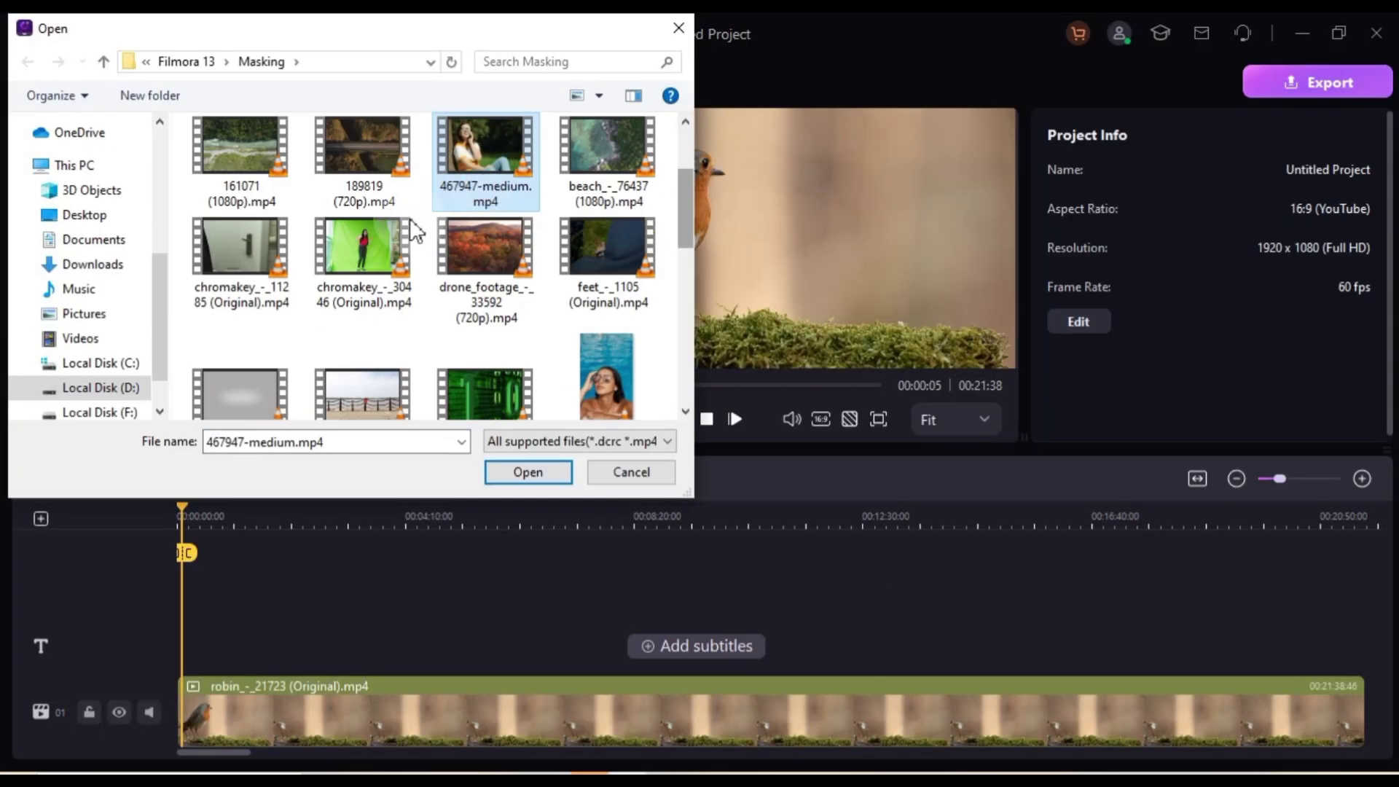
ctrl+click(363, 246)
click(527, 471)
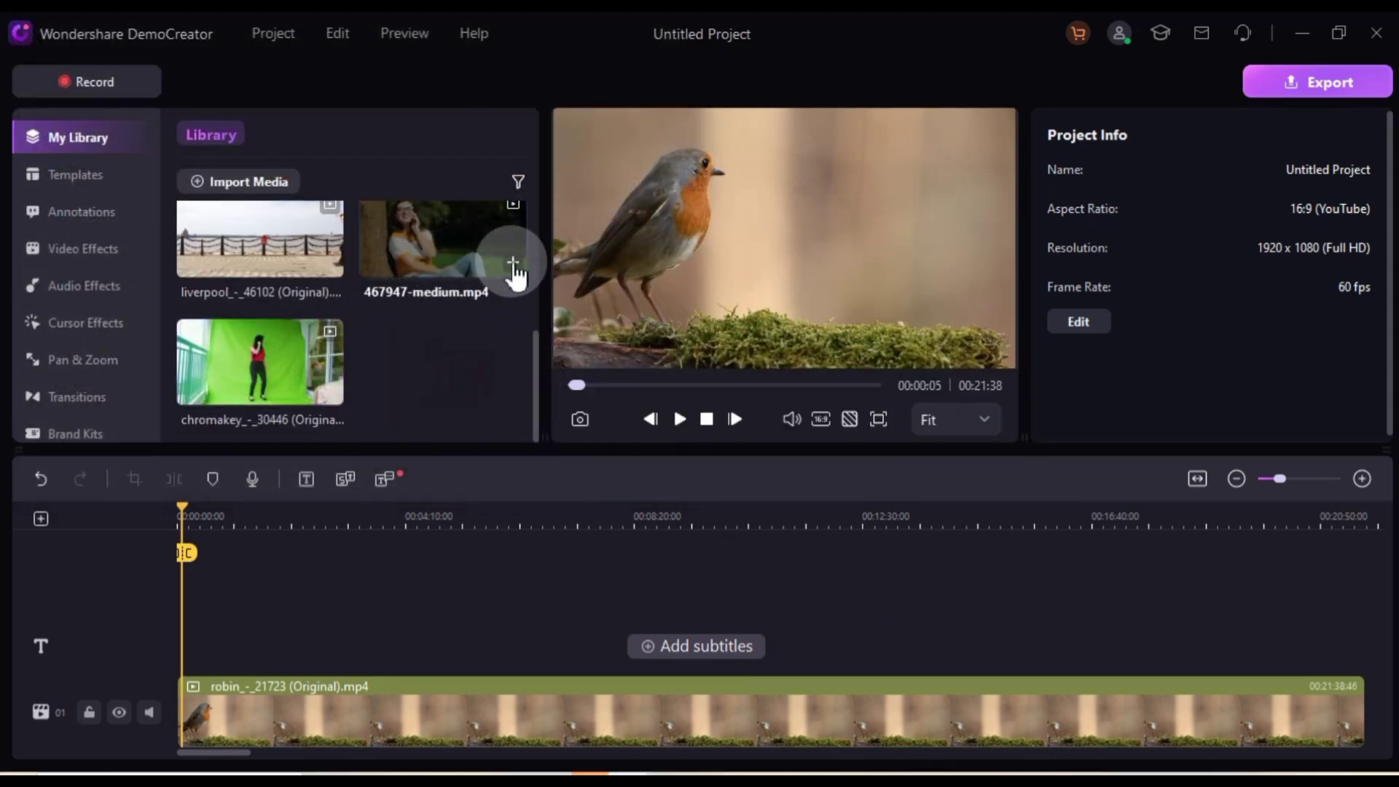
click(514, 264)
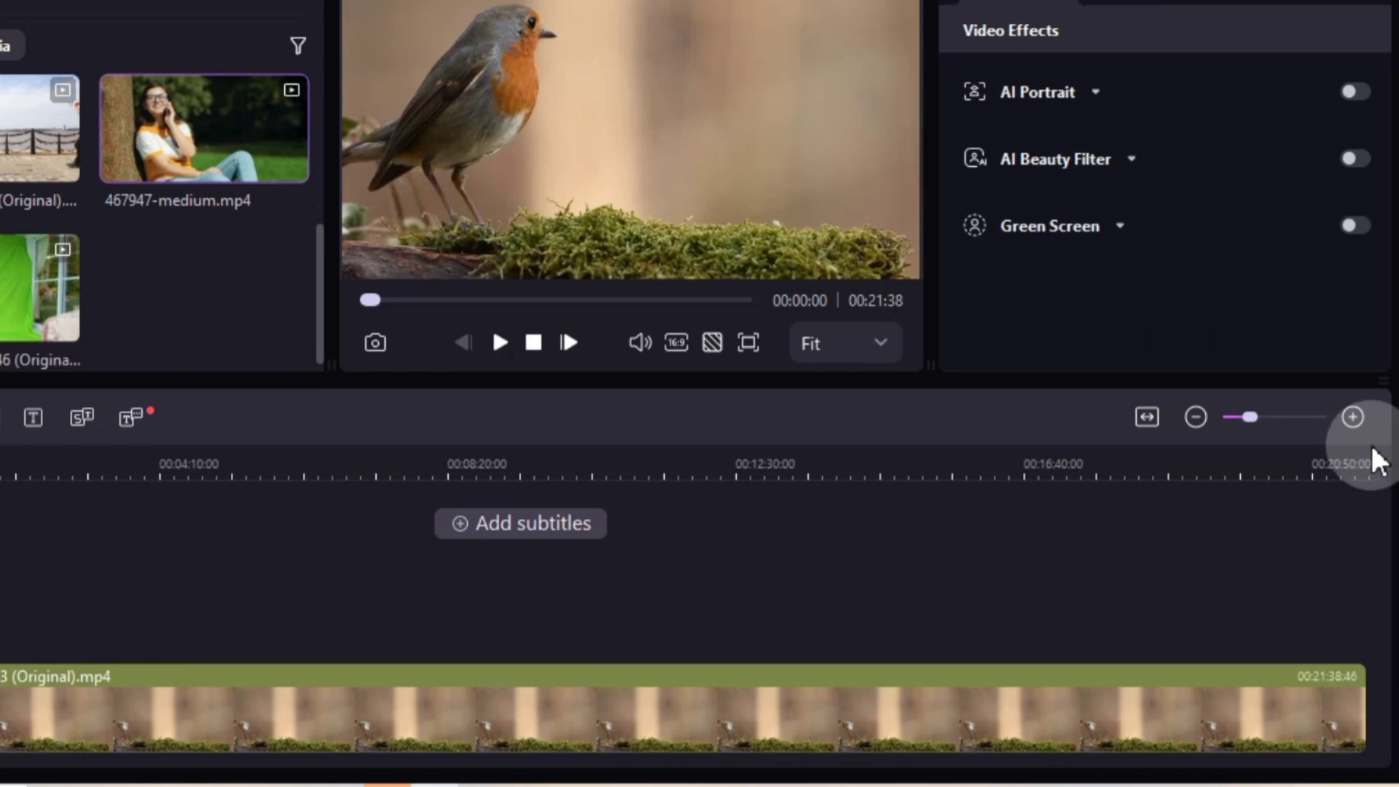
click(1354, 417)
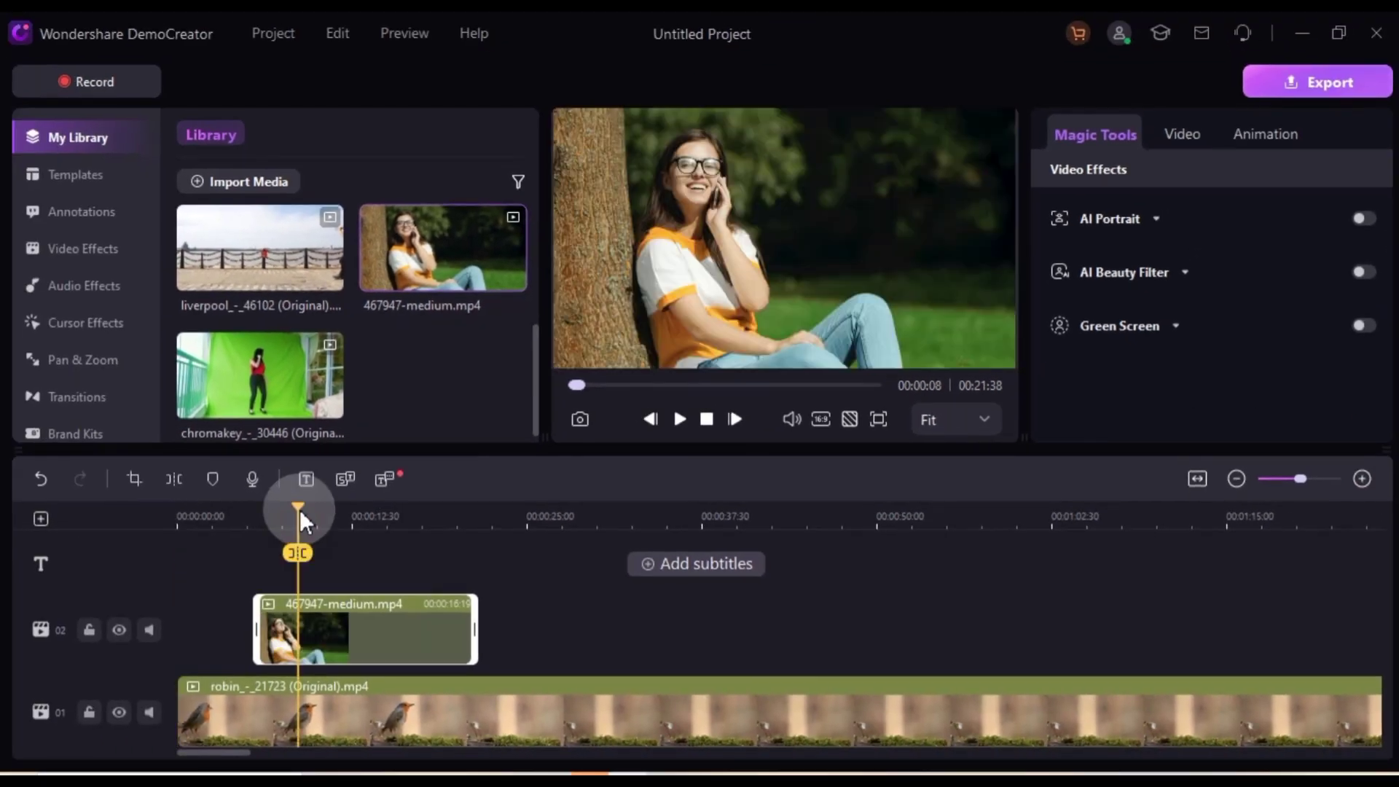
mouse_move(300, 514)
mouse_down()
mouse_move(366, 520)
mouse_move(350, 523)
mouse_up()
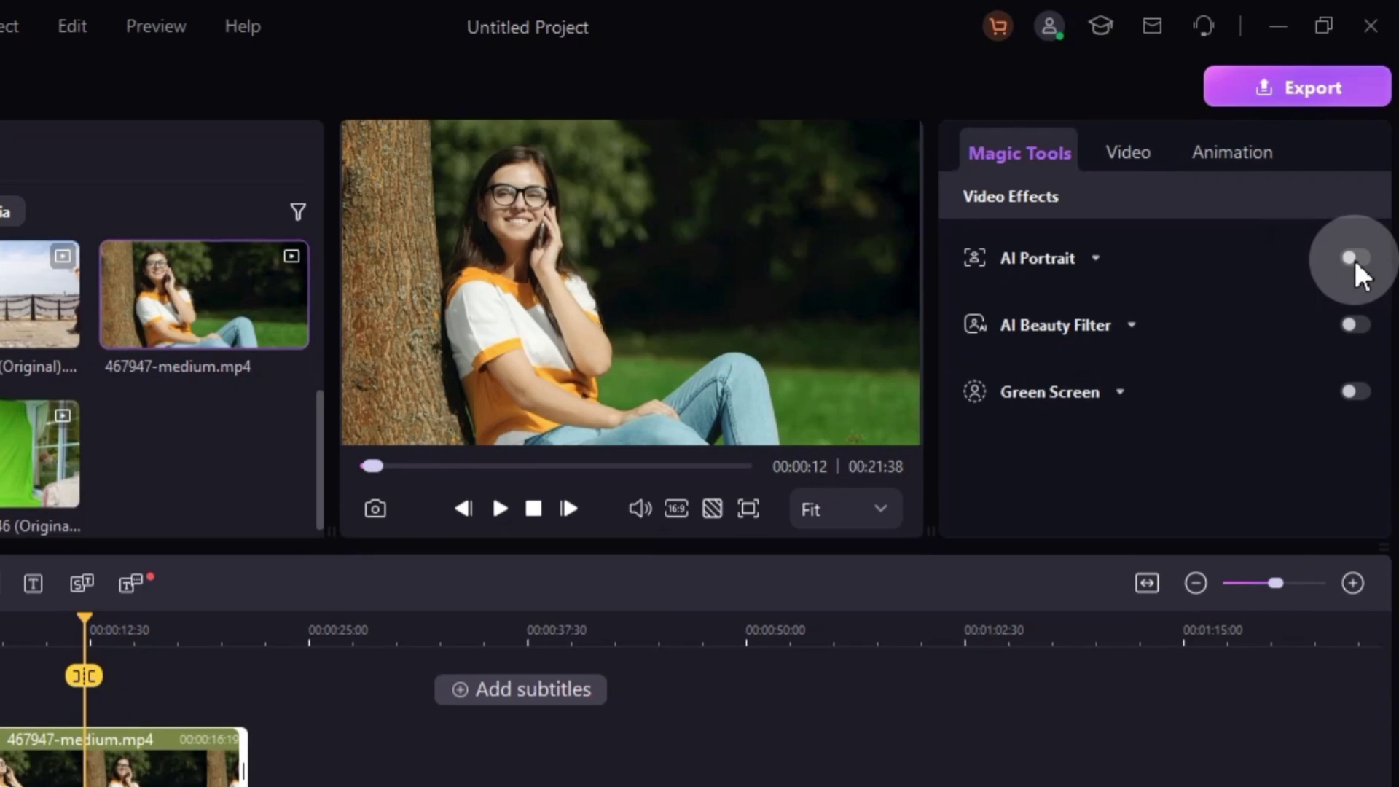
Apply AI Portrait to the woman's clip, shift her right, and set edge thickness 4, feather 5
click(1353, 260)
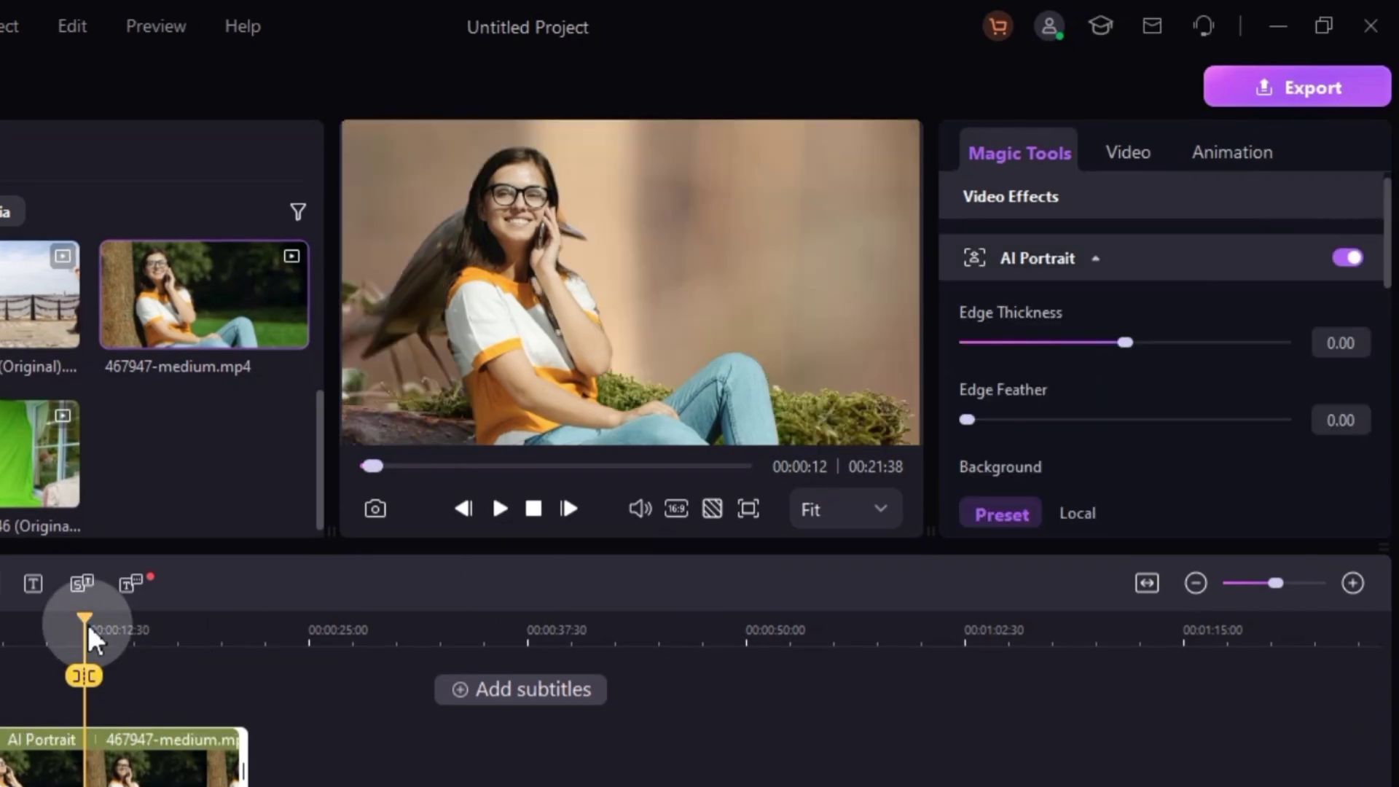
drag(88, 624, 17, 656)
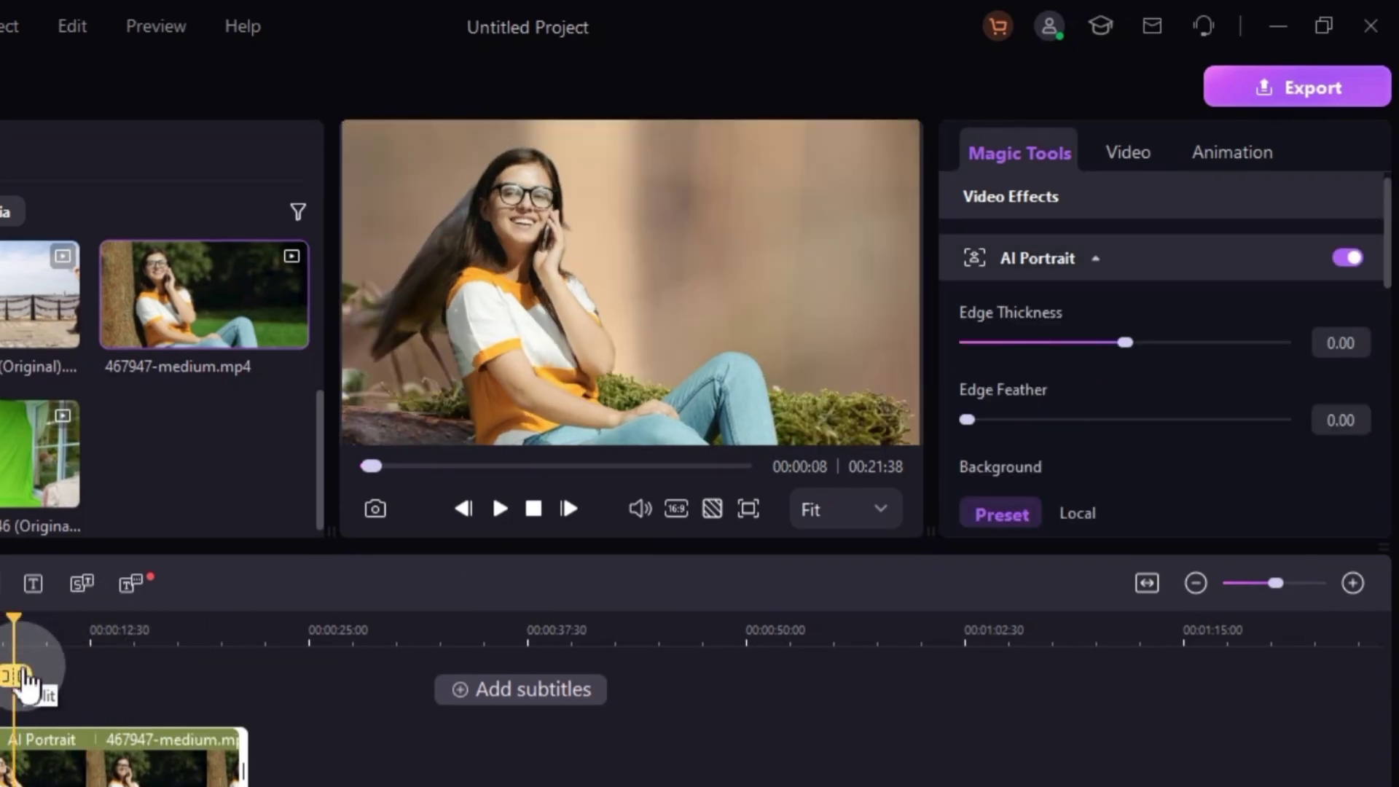
click(500, 508)
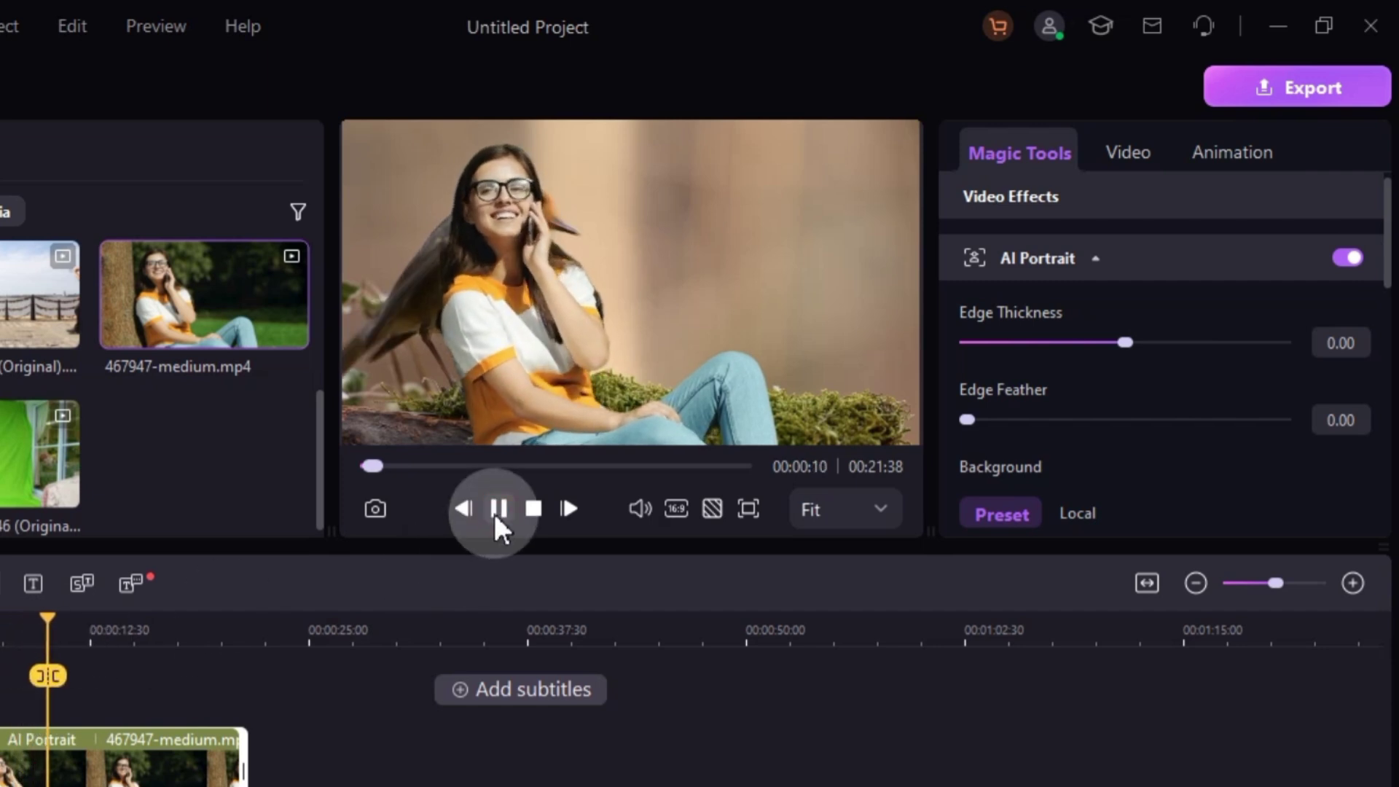
click(494, 513)
drag(546, 278, 722, 282)
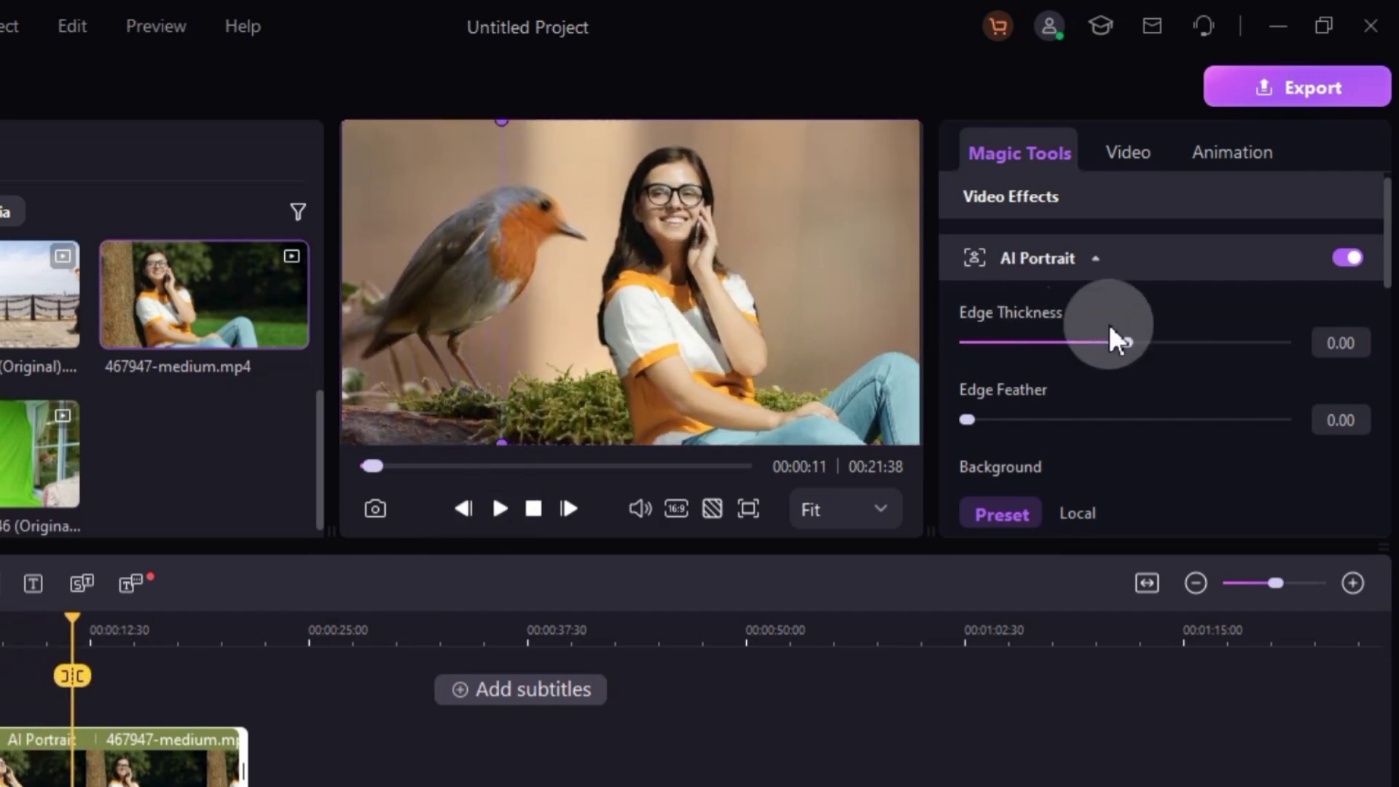
drag(1104, 343, 1131, 344)
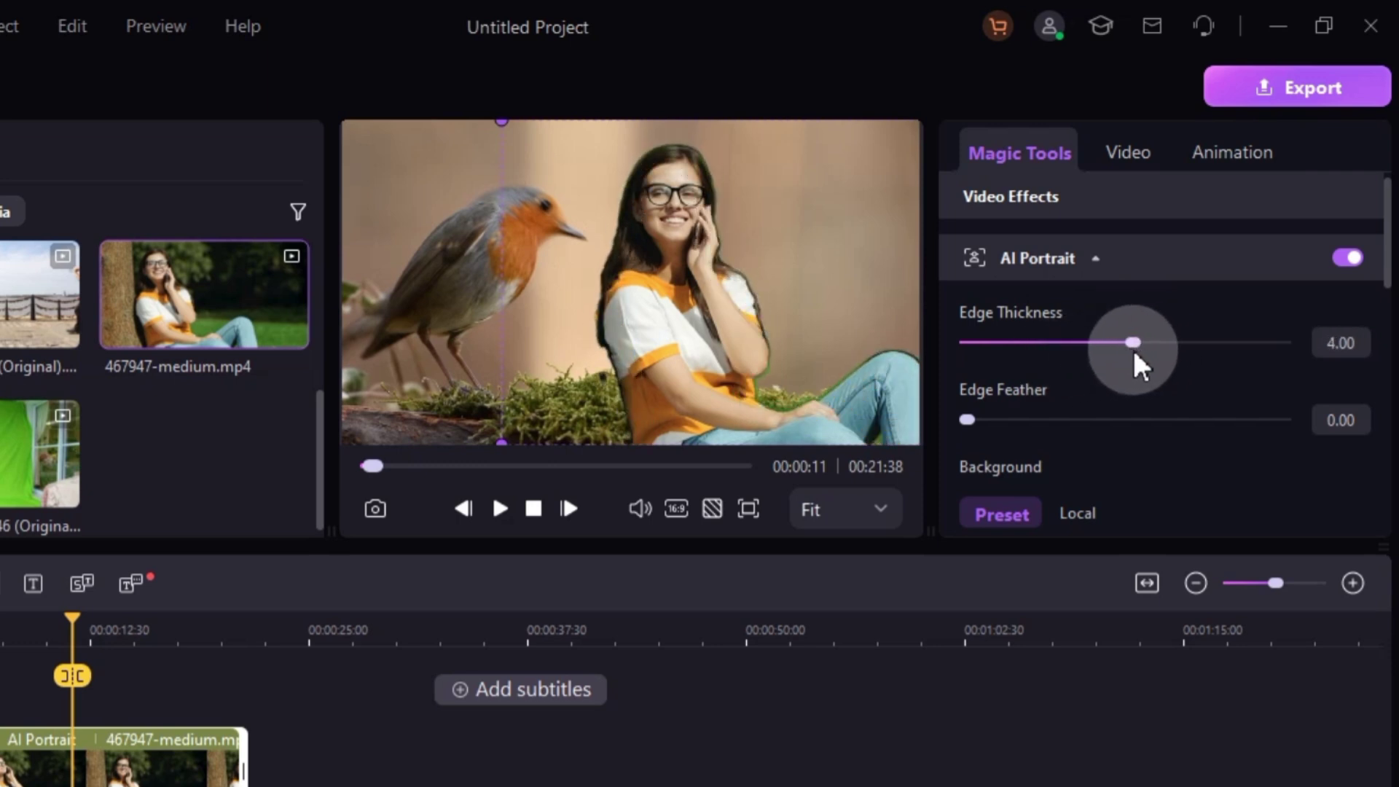
drag(966, 419, 967, 419)
mouse_move(1052, 420)
mouse_down()
mouse_move(1106, 420)
mouse_move(1056, 419)
mouse_up()
scroll(1059, 456, down, 2)
scroll(1068, 410, down, 2)
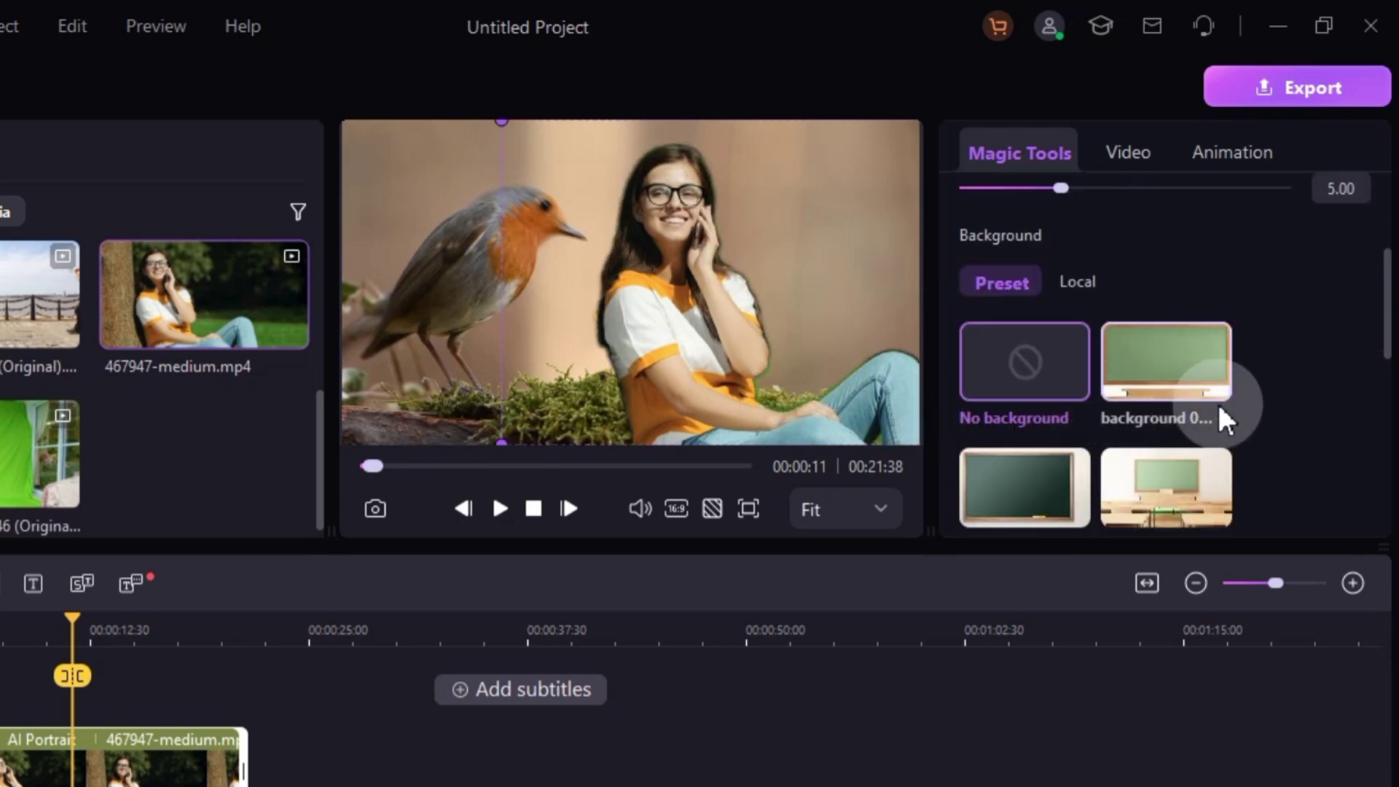
scroll(1219, 401, down, 1)
Scale the woman's clip to fill the frame and choose the office-shelves background preset
click(1159, 415)
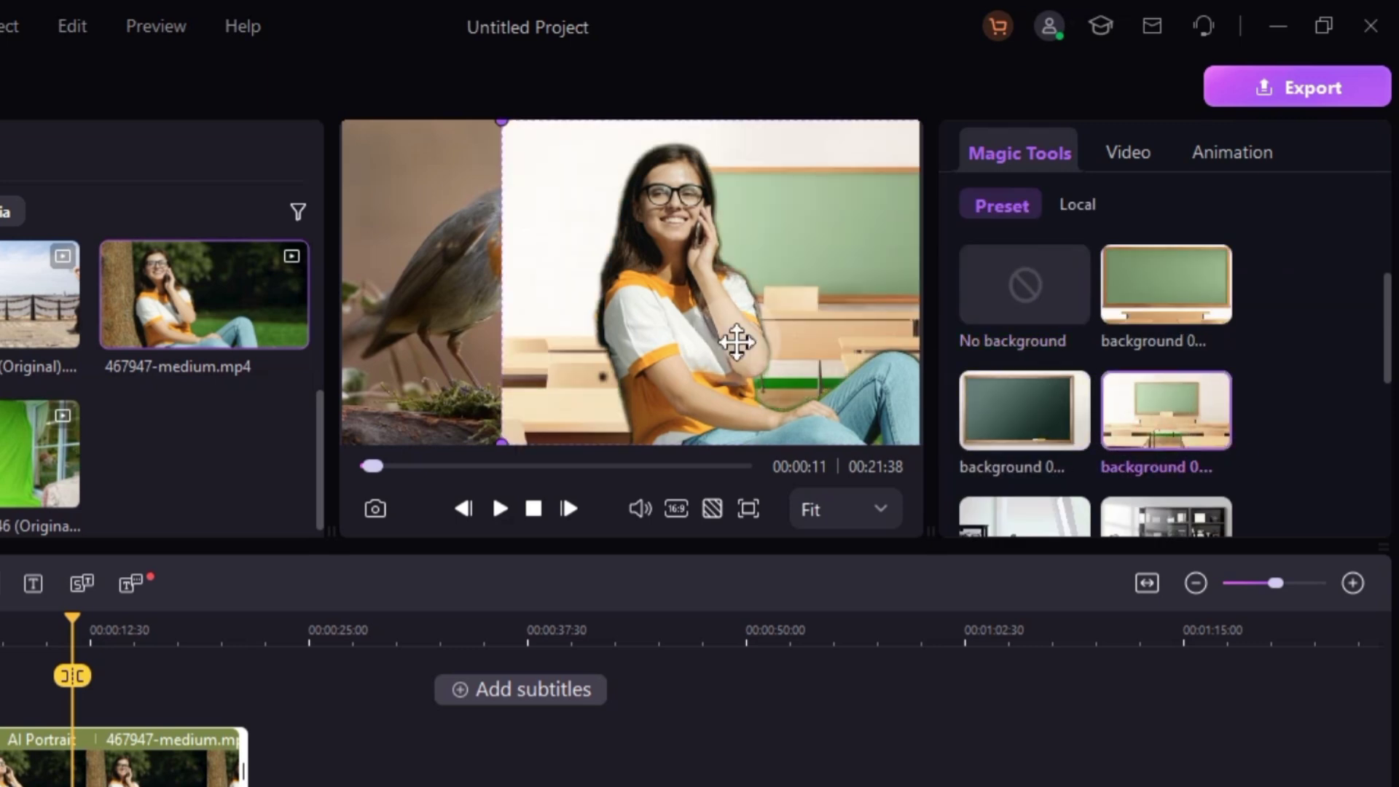
drag(502, 123, 343, 120)
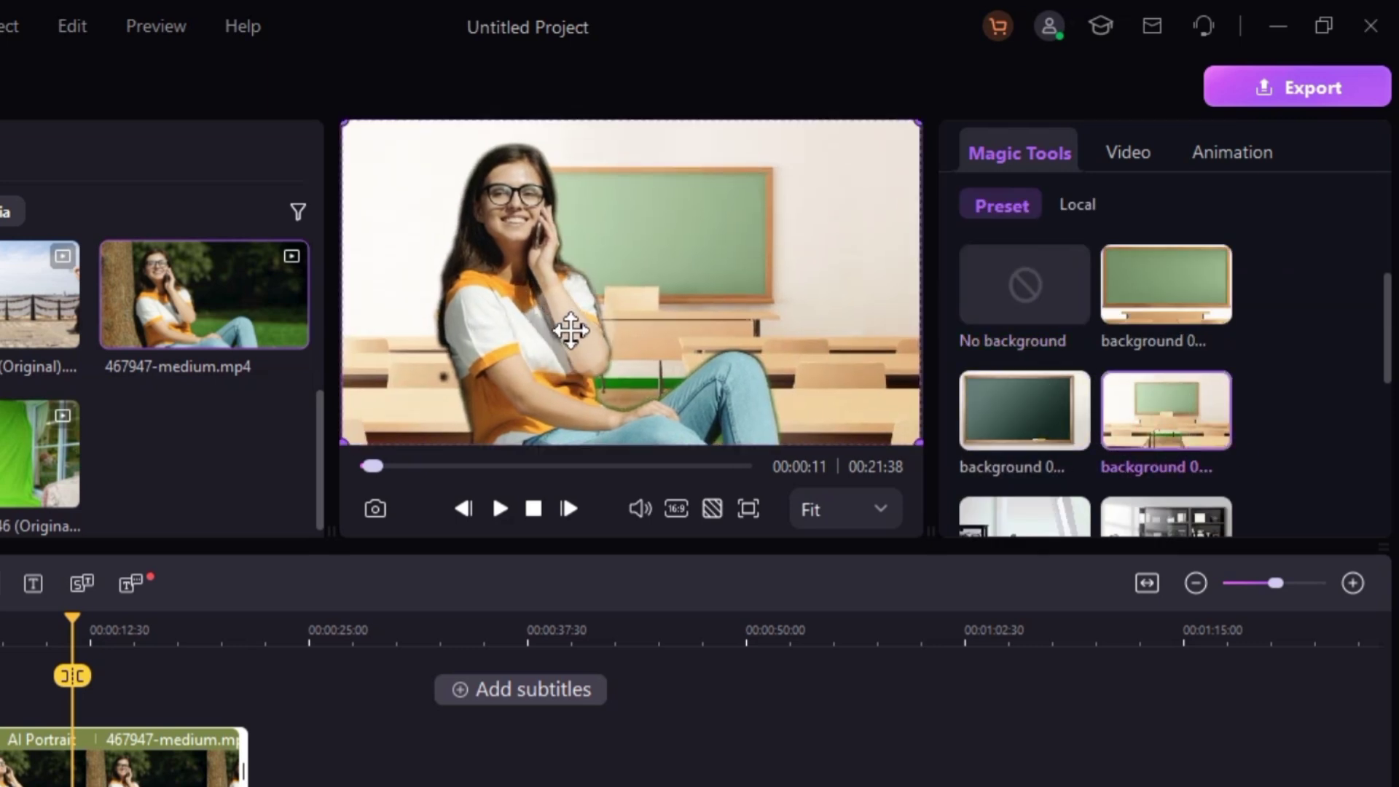
click(1020, 415)
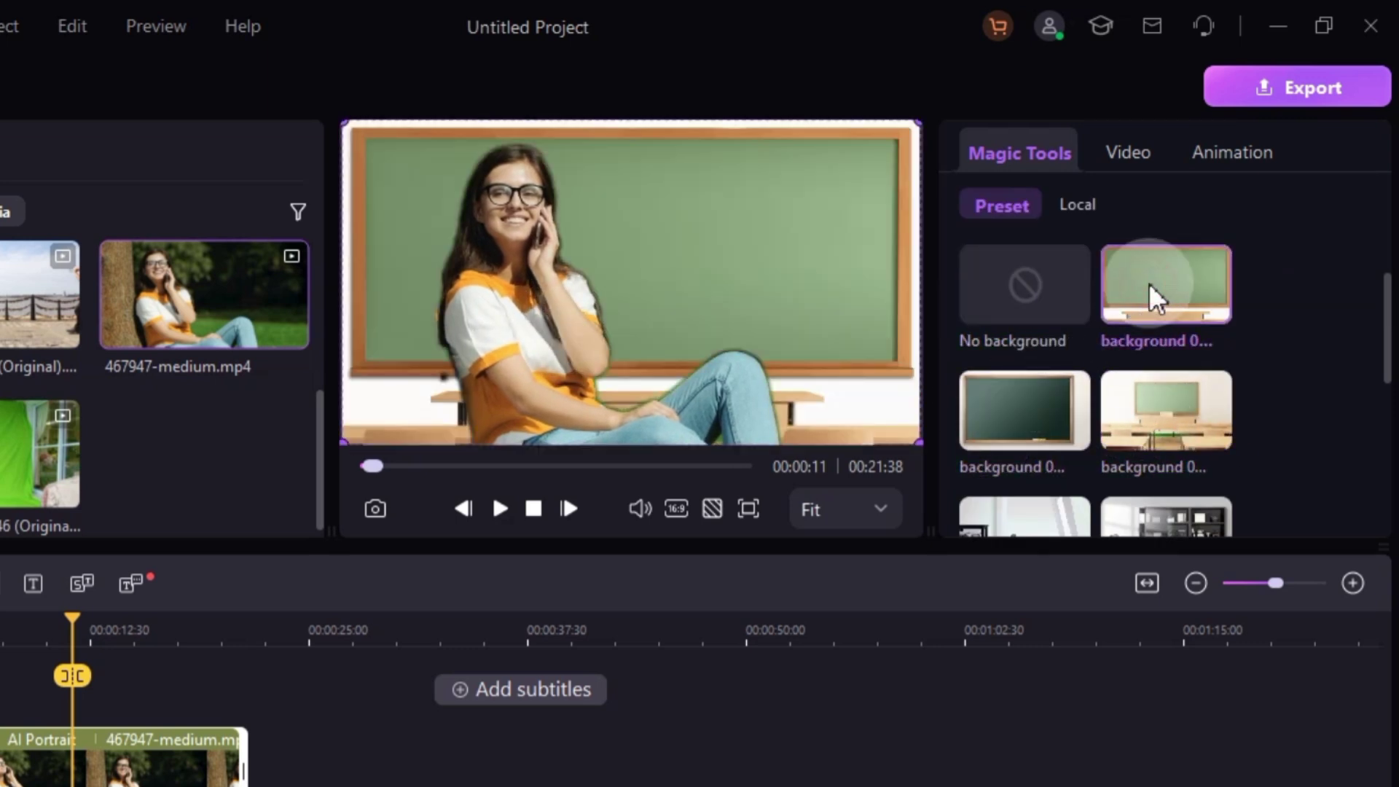
scroll(1127, 364, down, 1)
click(1127, 404)
Play the woman's clip from near its start to preview the office background
click(6, 630)
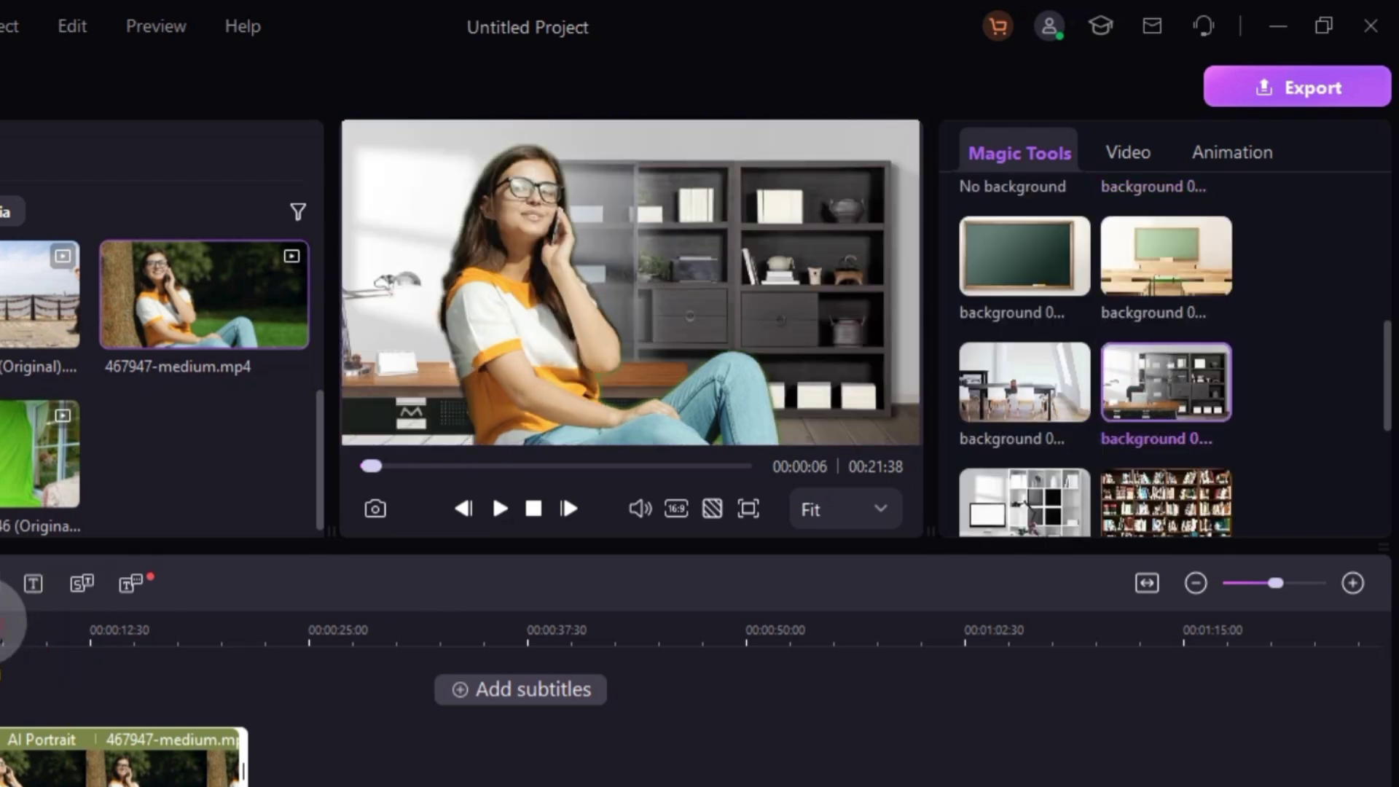
click(498, 511)
click(498, 511)
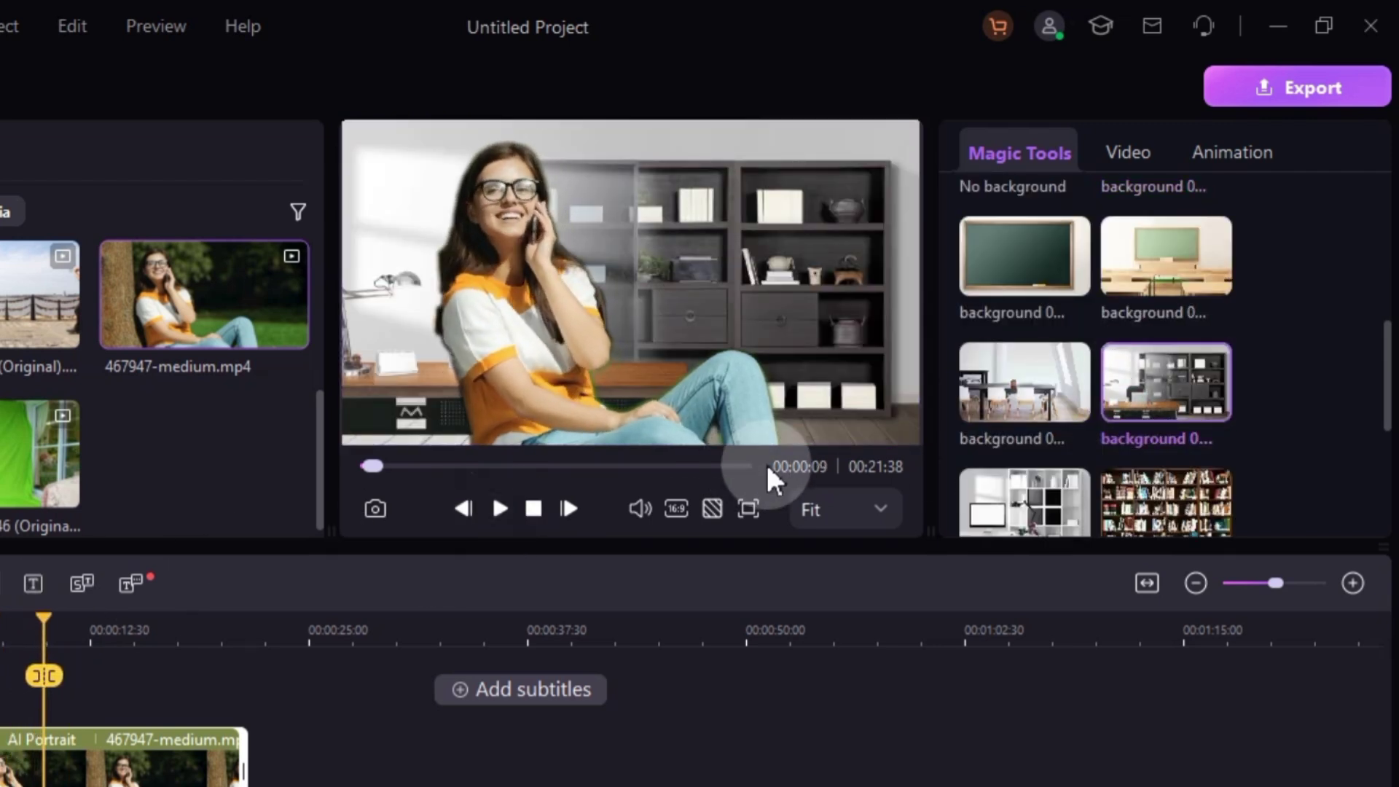
scroll(1025, 465, down, 3)
scroll(1029, 470, down, 2)
scroll(1148, 365, up, 2)
scroll(1147, 366, down, 2)
Switch on AI Beauty Filter and apply the Natural preset after trying Slimming and Firm
click(1347, 427)
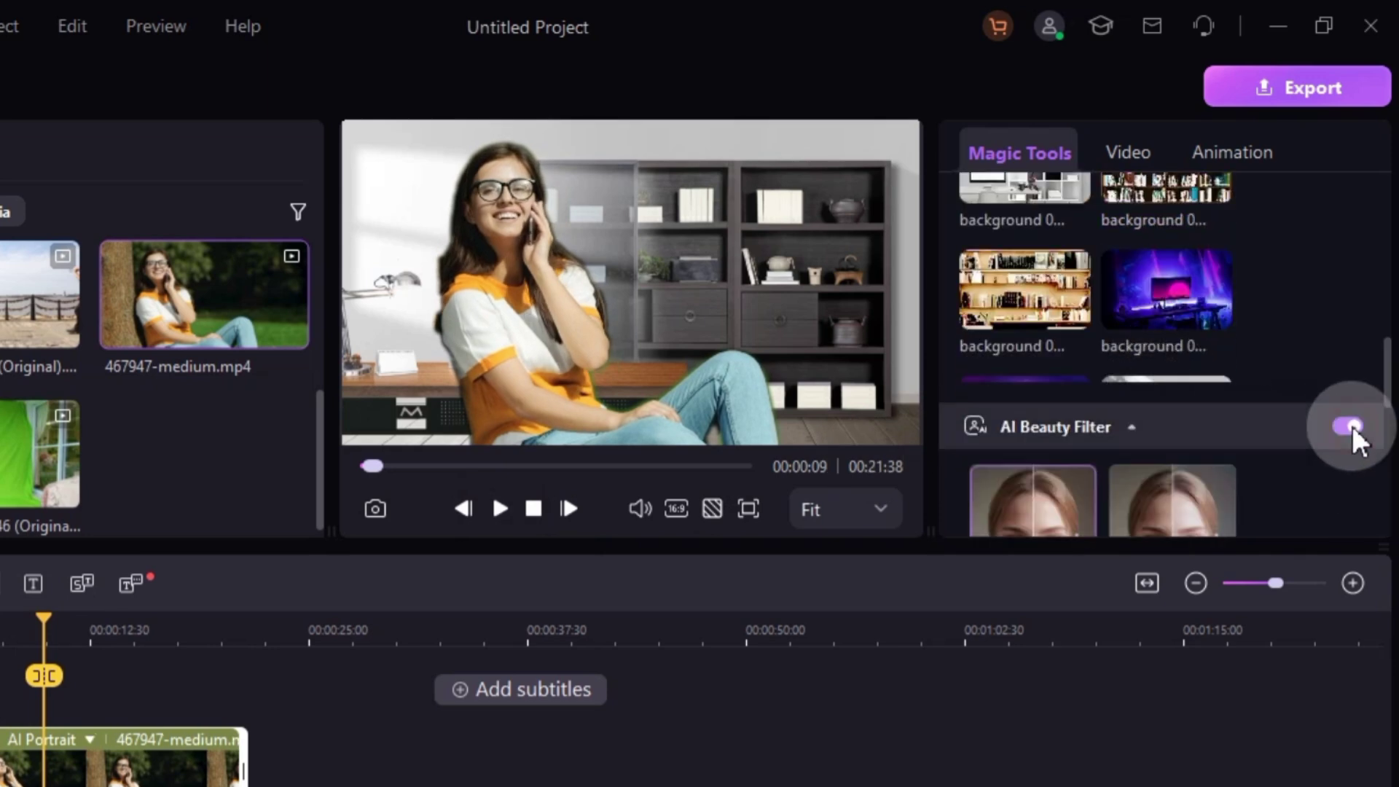
click(1156, 465)
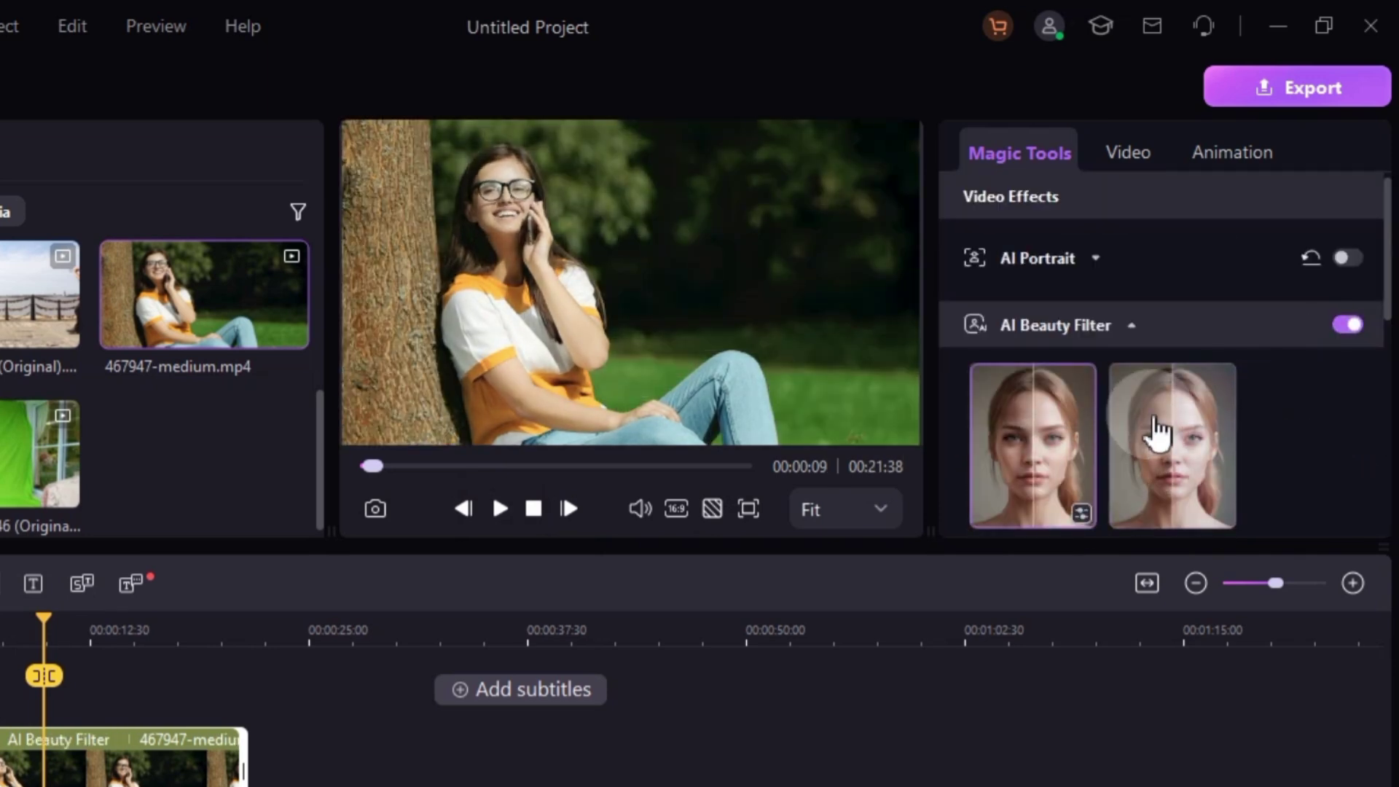
scroll(1157, 438, down, 2)
click(1038, 489)
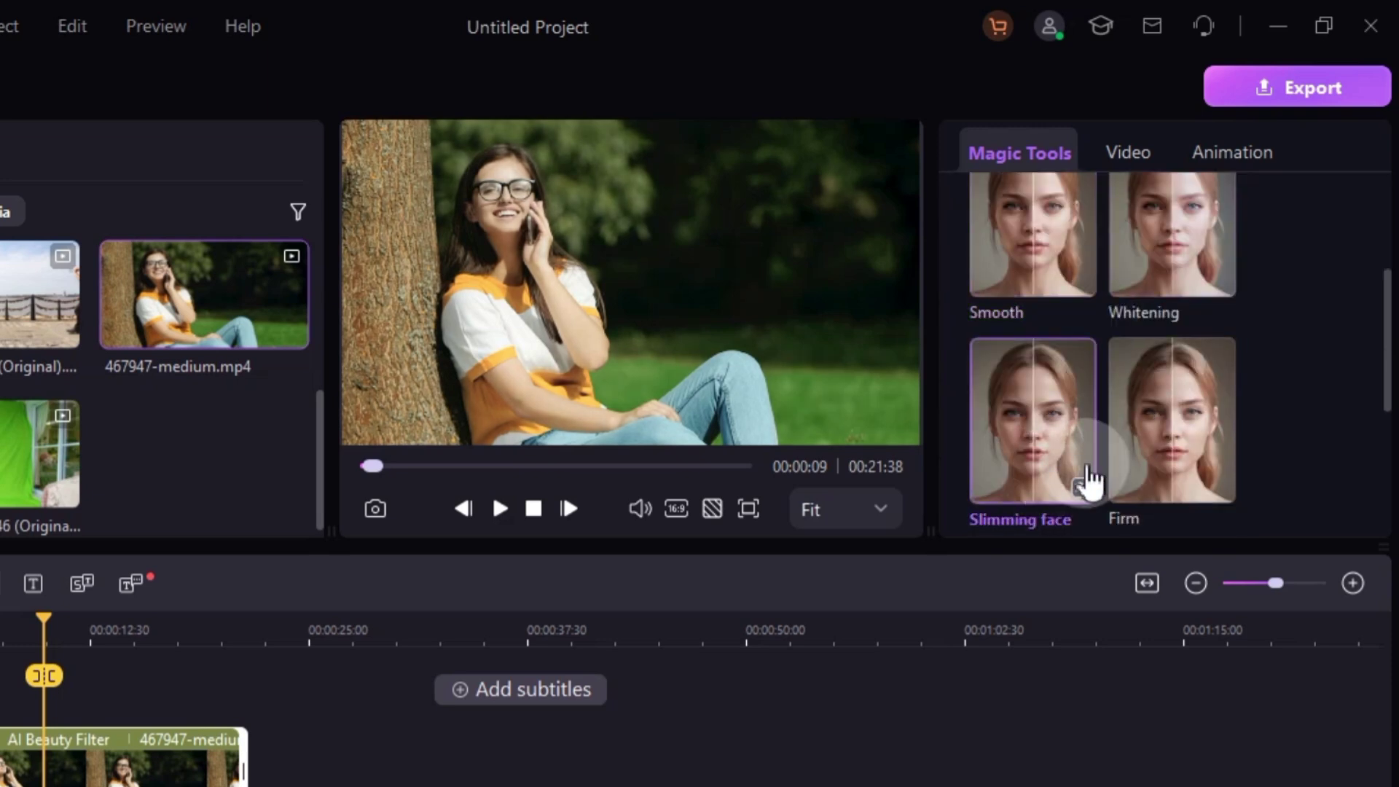
click(1169, 459)
scroll(1161, 459, down, 1)
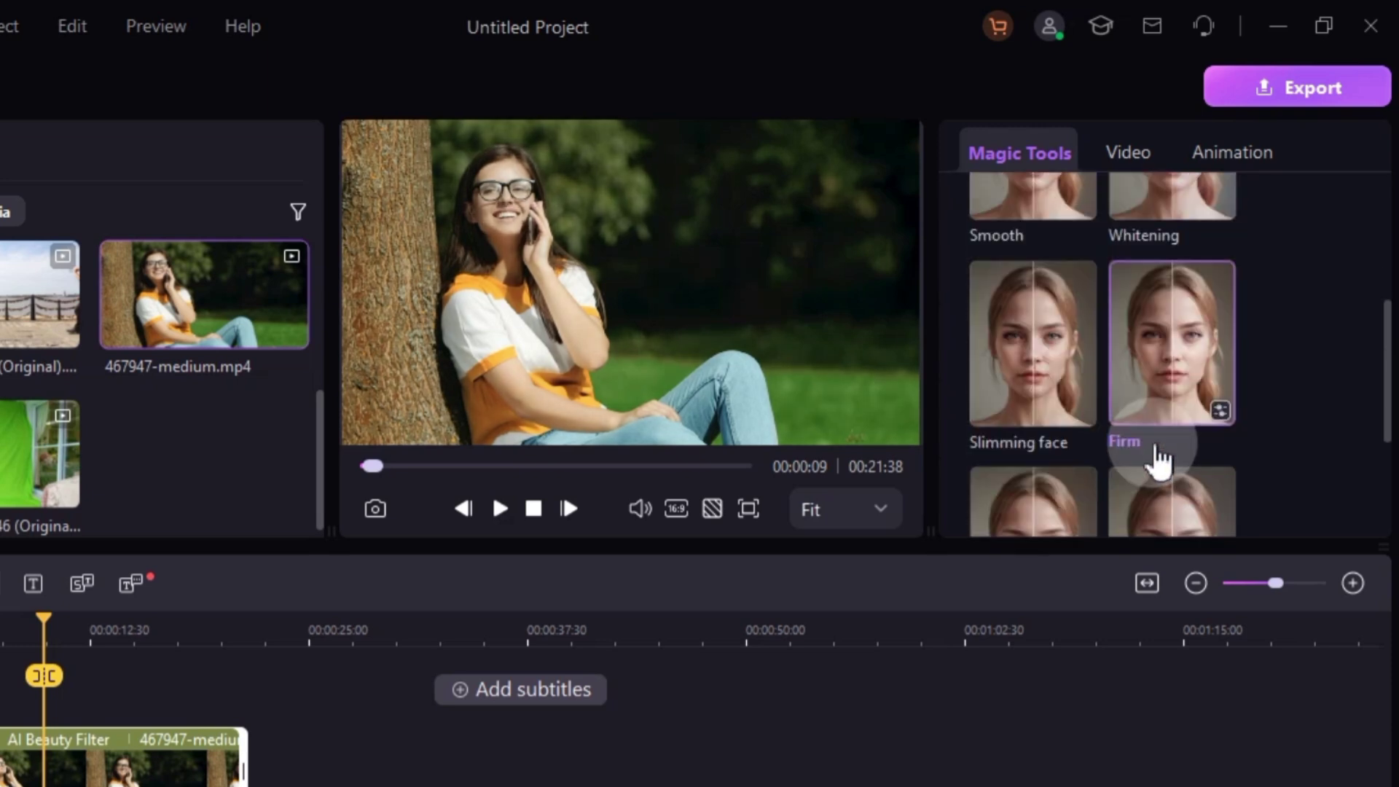
scroll(1161, 457, down, 1)
click(1027, 482)
click(1169, 460)
scroll(1170, 459, down, 1)
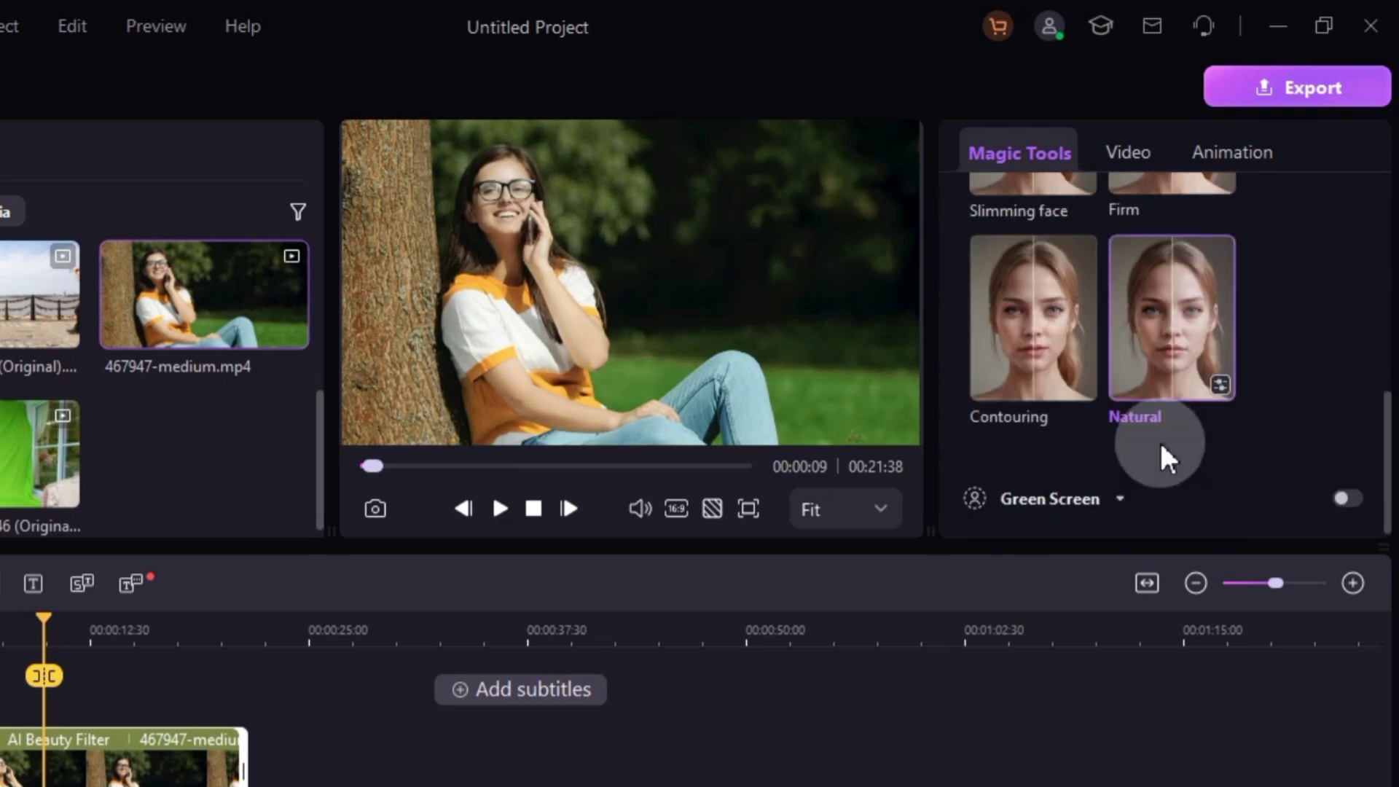
scroll(1158, 438, up, 4)
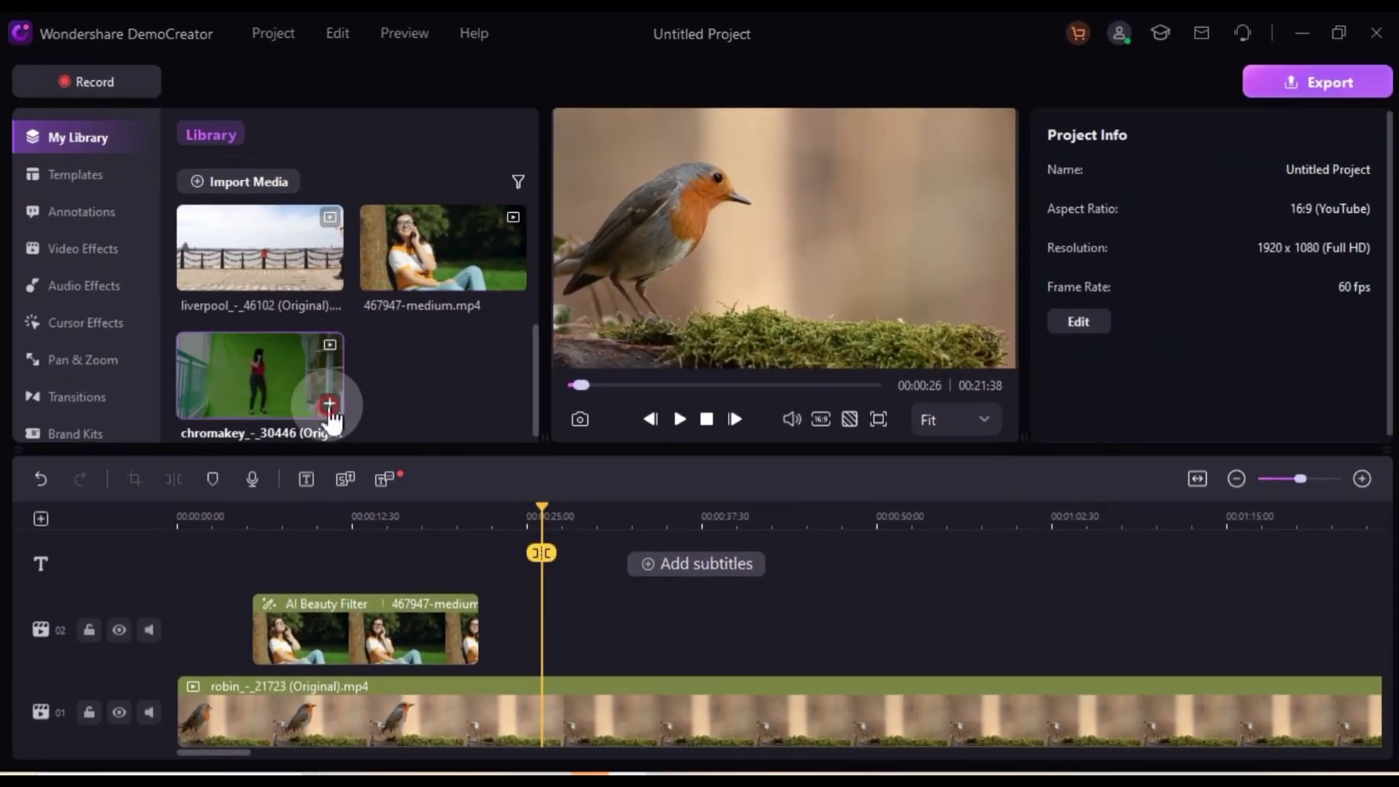
Place the green-screen dancer clip on the upper track and turn on Green Screen
drag(339, 399, 628, 569)
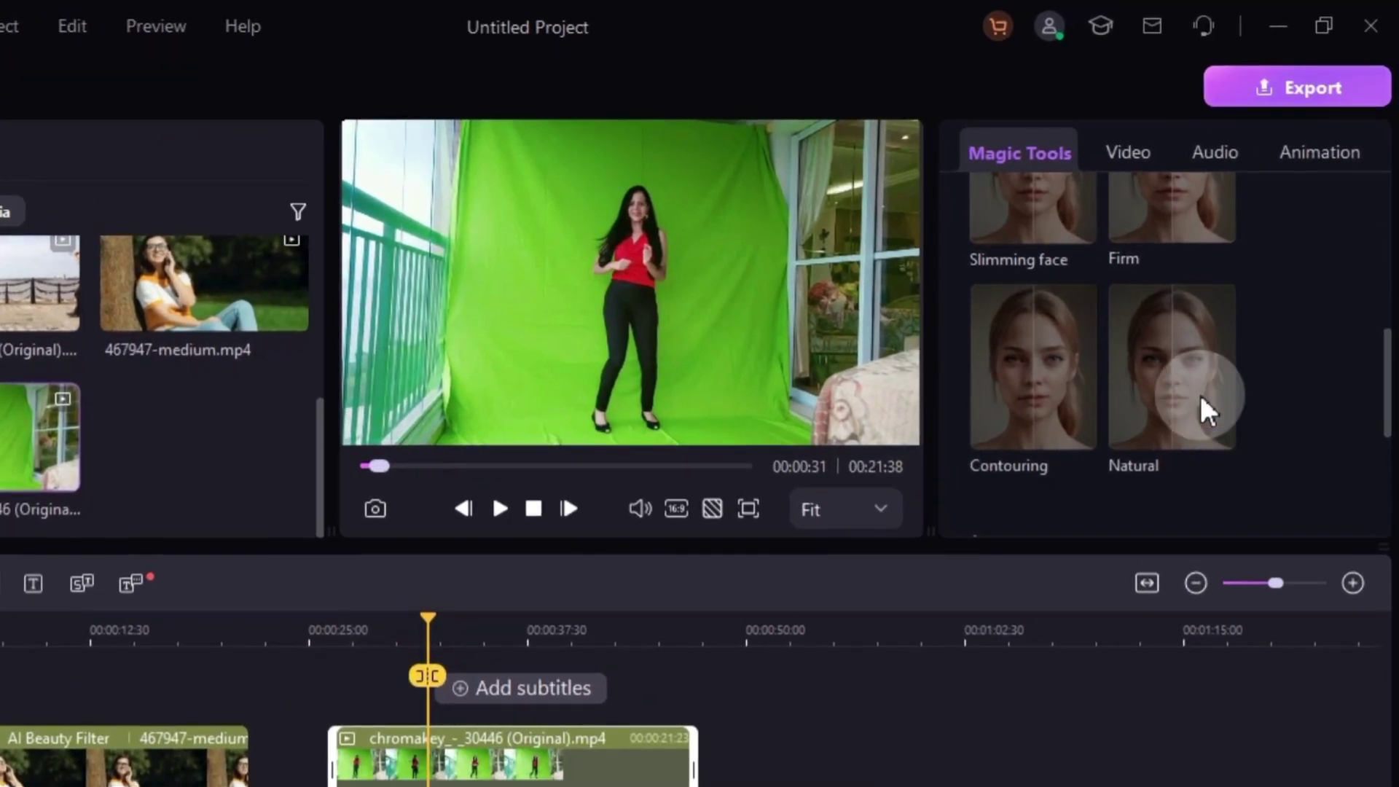
scroll(1213, 328, up, 3)
click(1133, 325)
click(1347, 391)
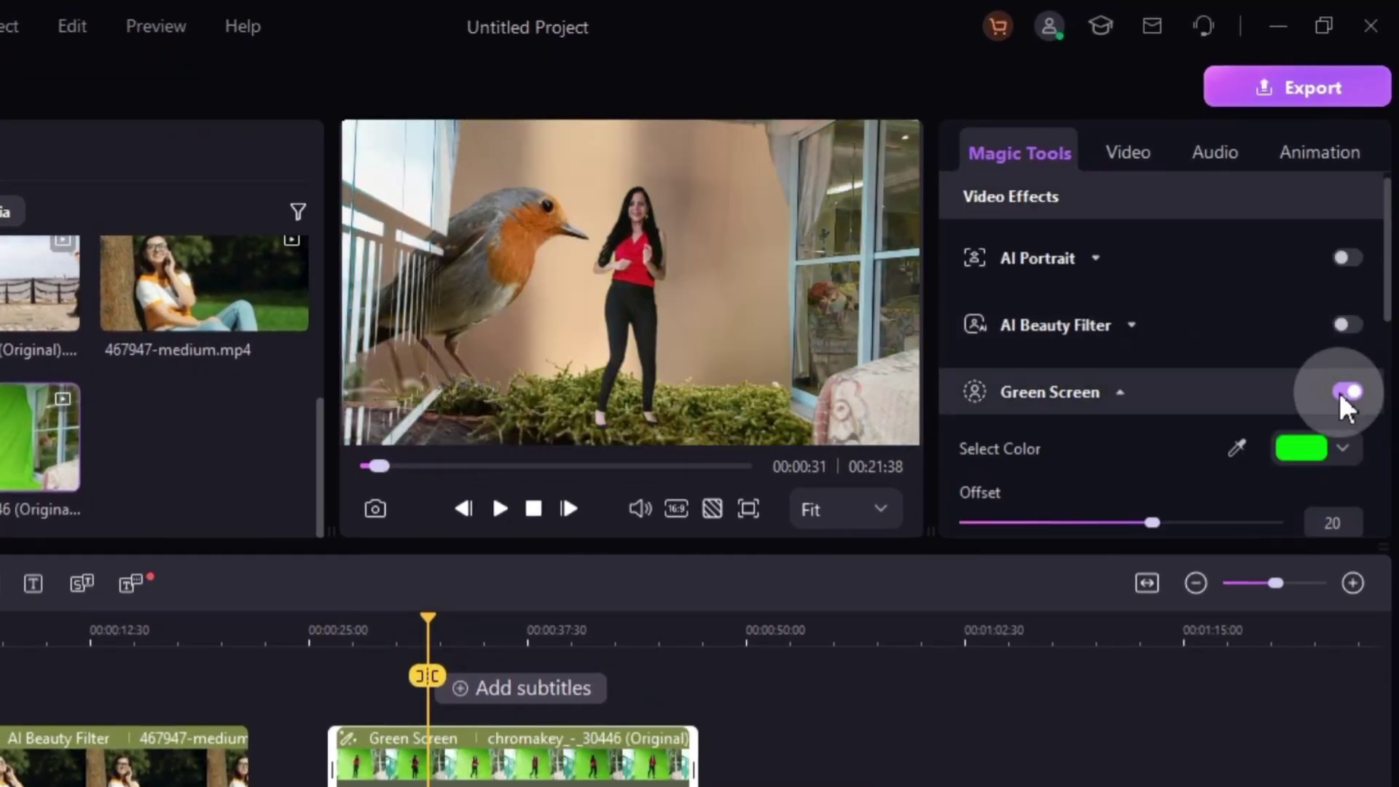
Sample the green backdrop at 00:00:33 as the key colour
click(455, 622)
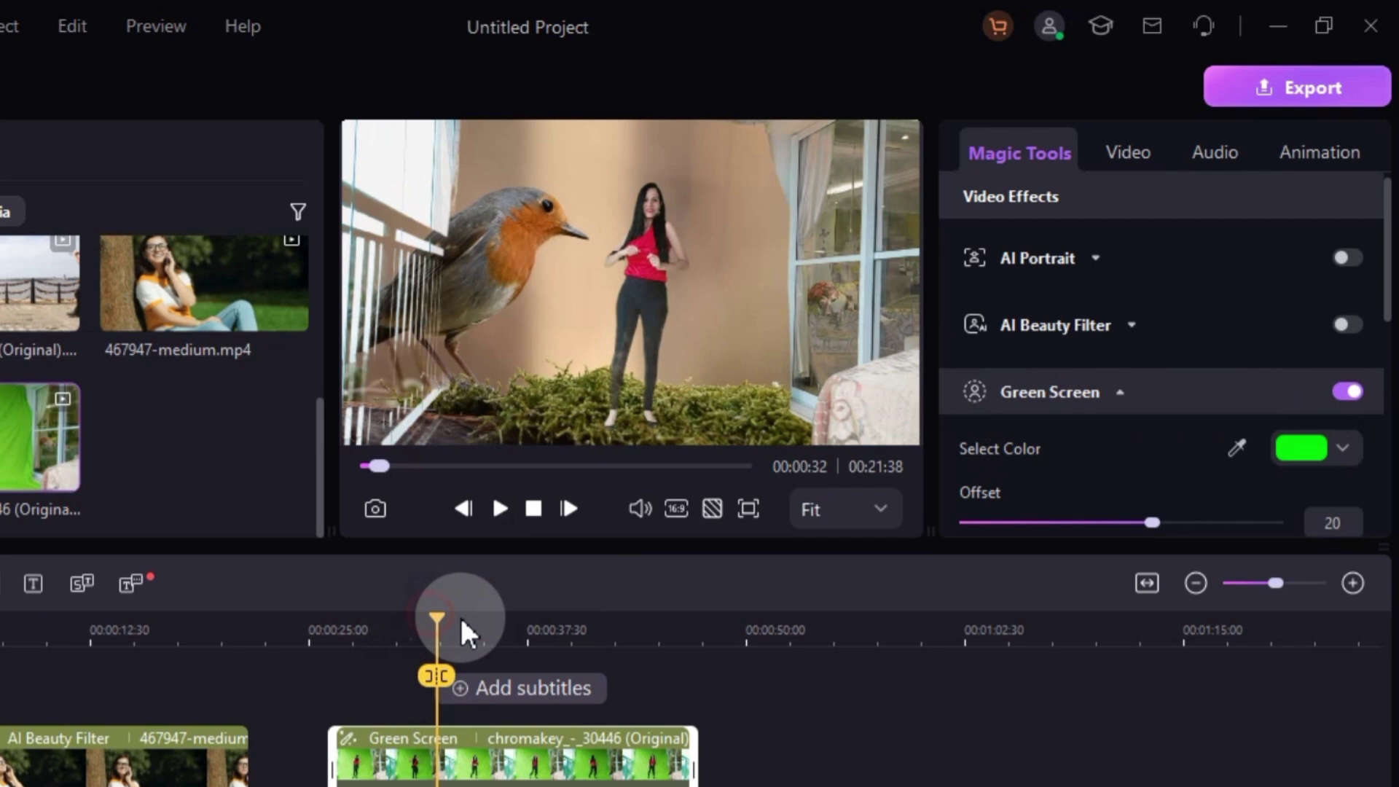
click(1237, 448)
click(789, 351)
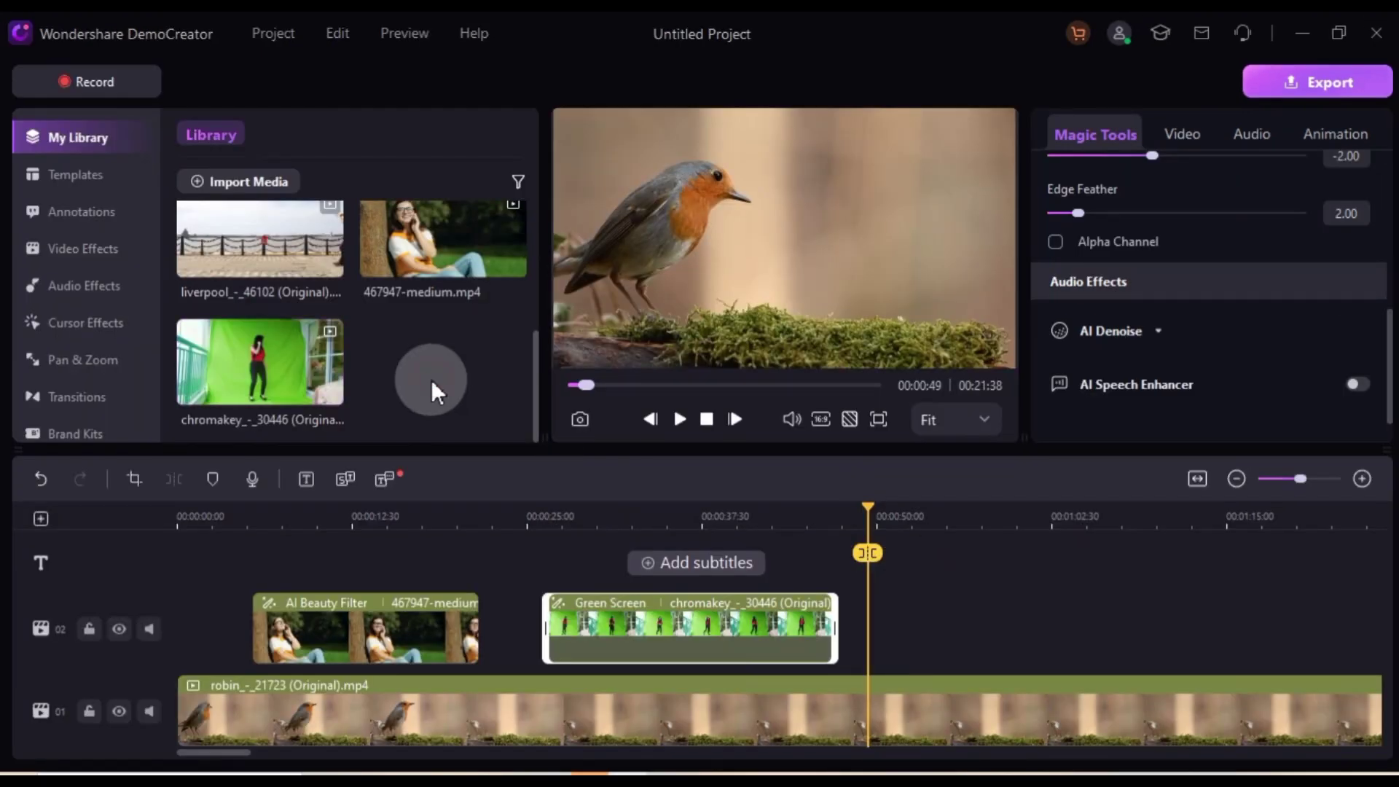
Import the selected NCS music files and filter the library to audio only
double_click(432, 379)
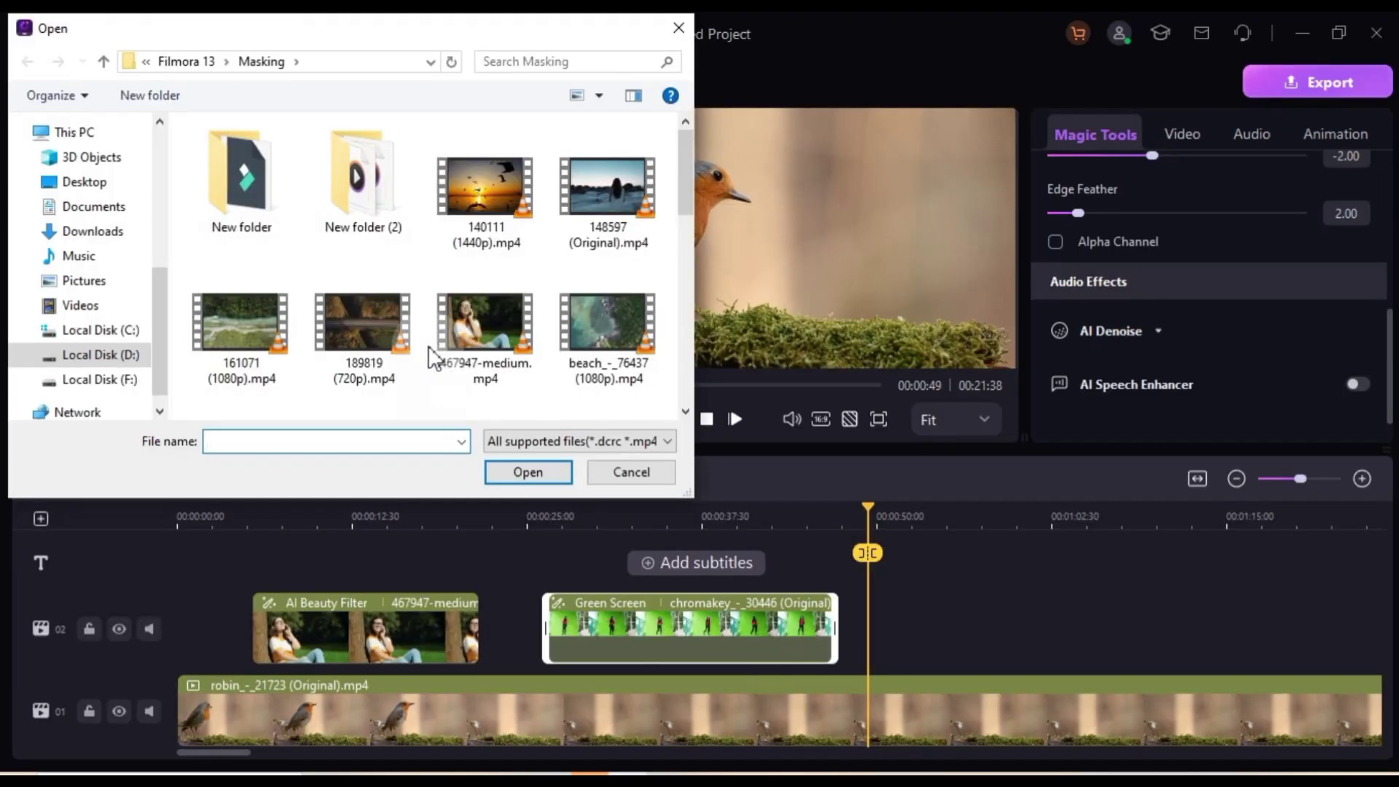
click(528, 471)
scroll(454, 383, down, 3)
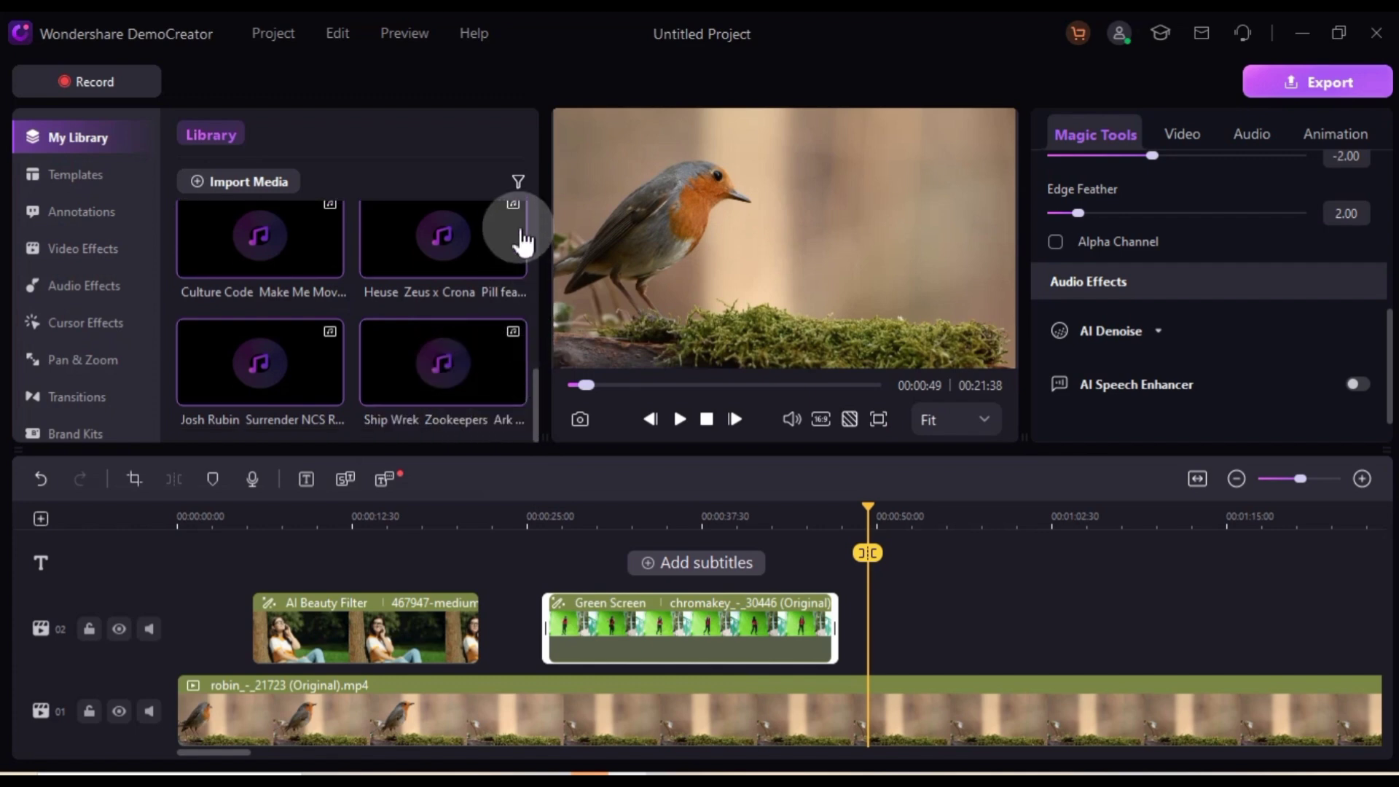
click(518, 181)
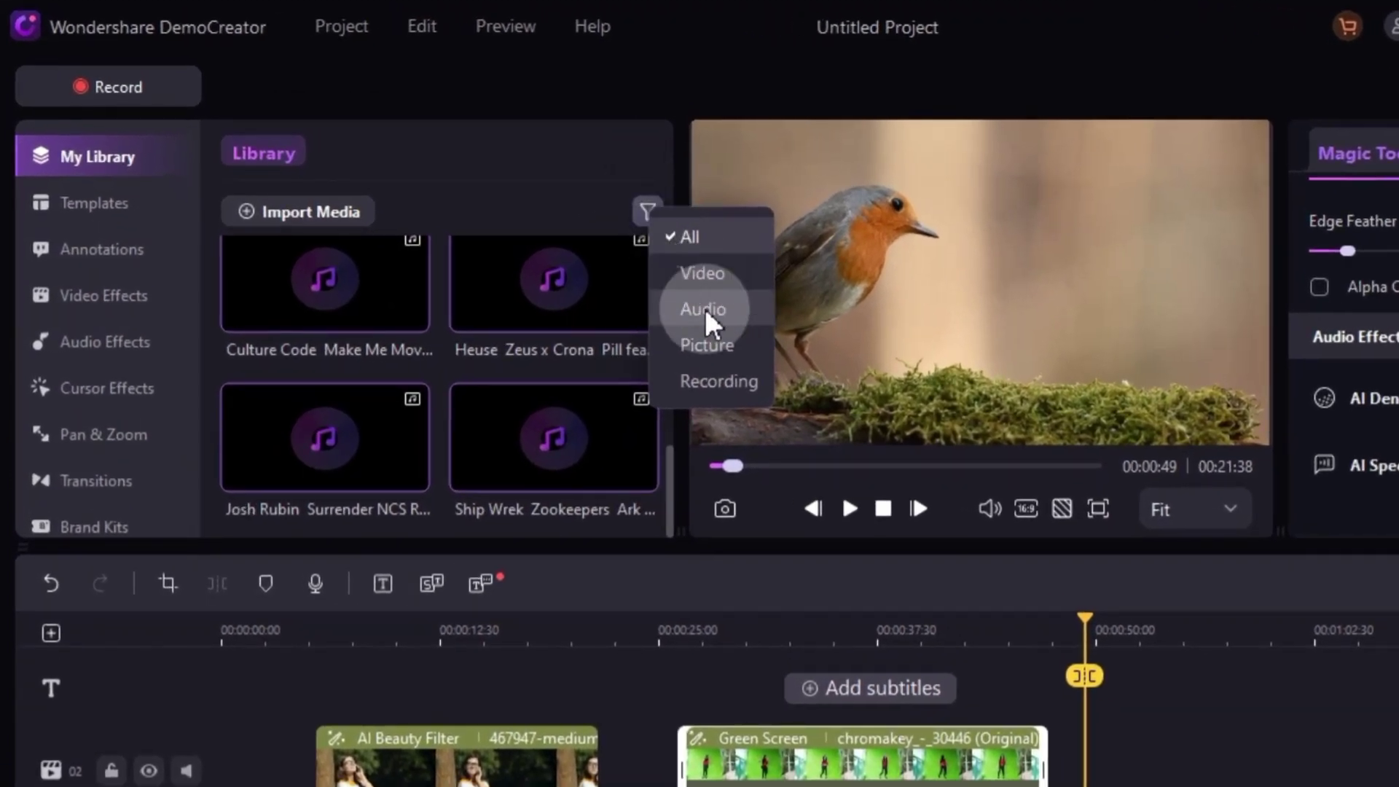
click(705, 309)
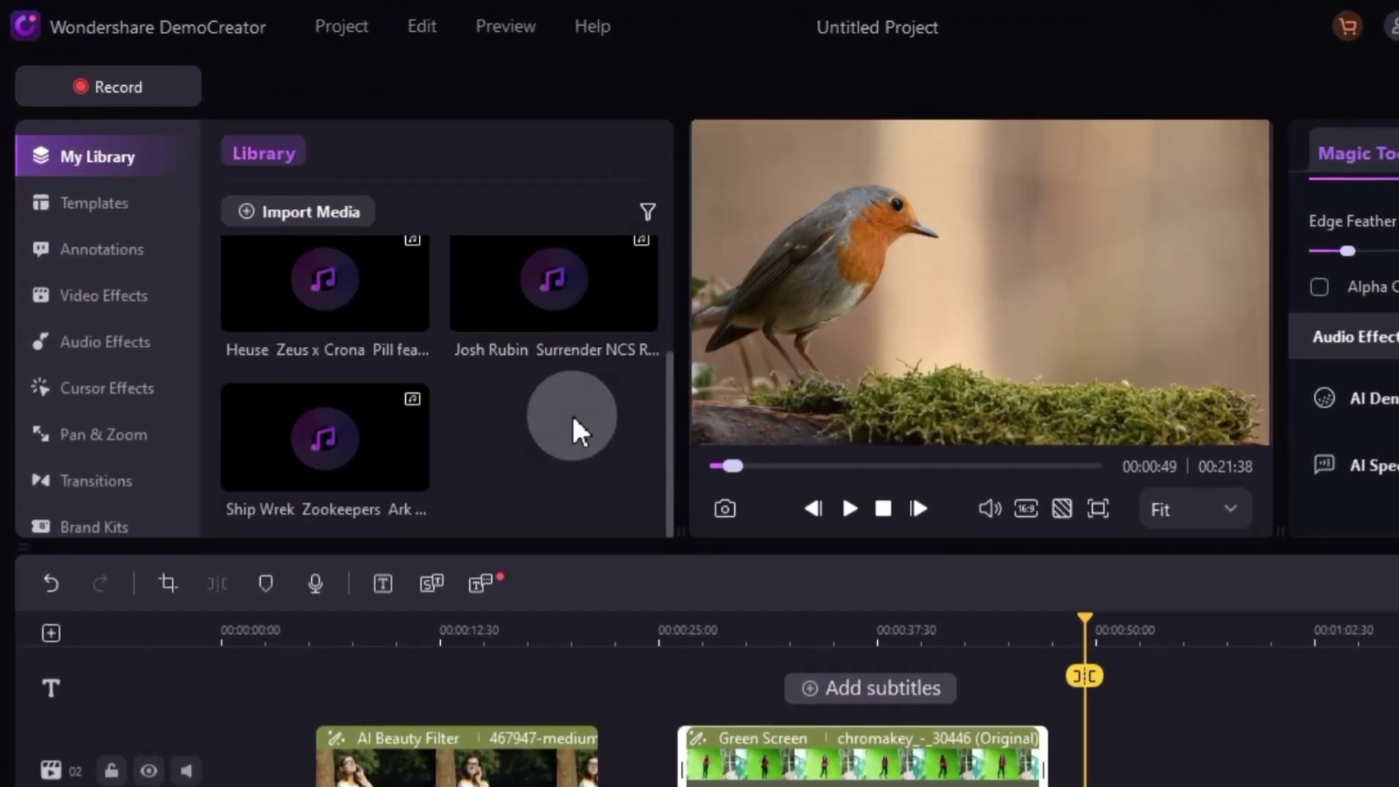
scroll(572, 412, up, 3)
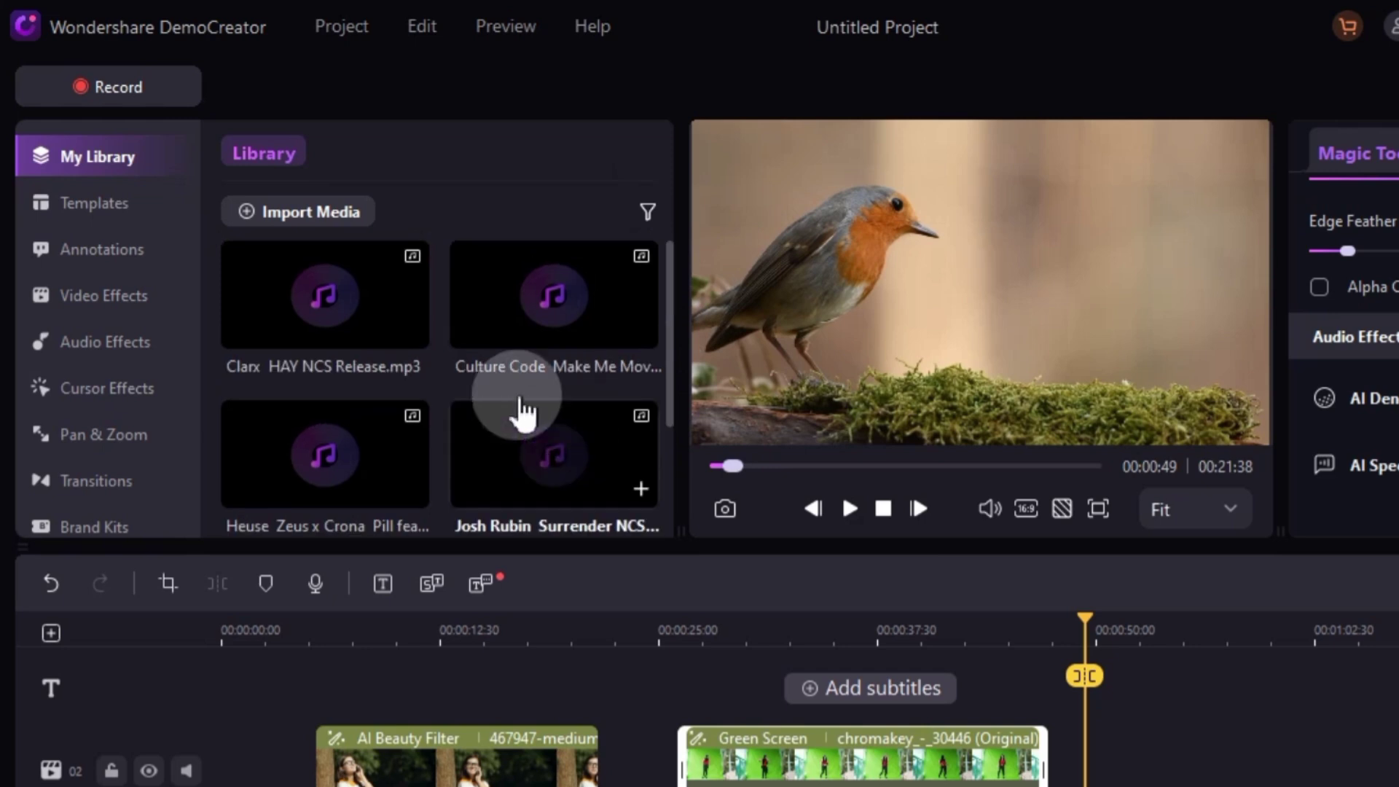
Preview Clarx HAY NCS Release.mp3 and place it at the timeline start
double_click(268, 348)
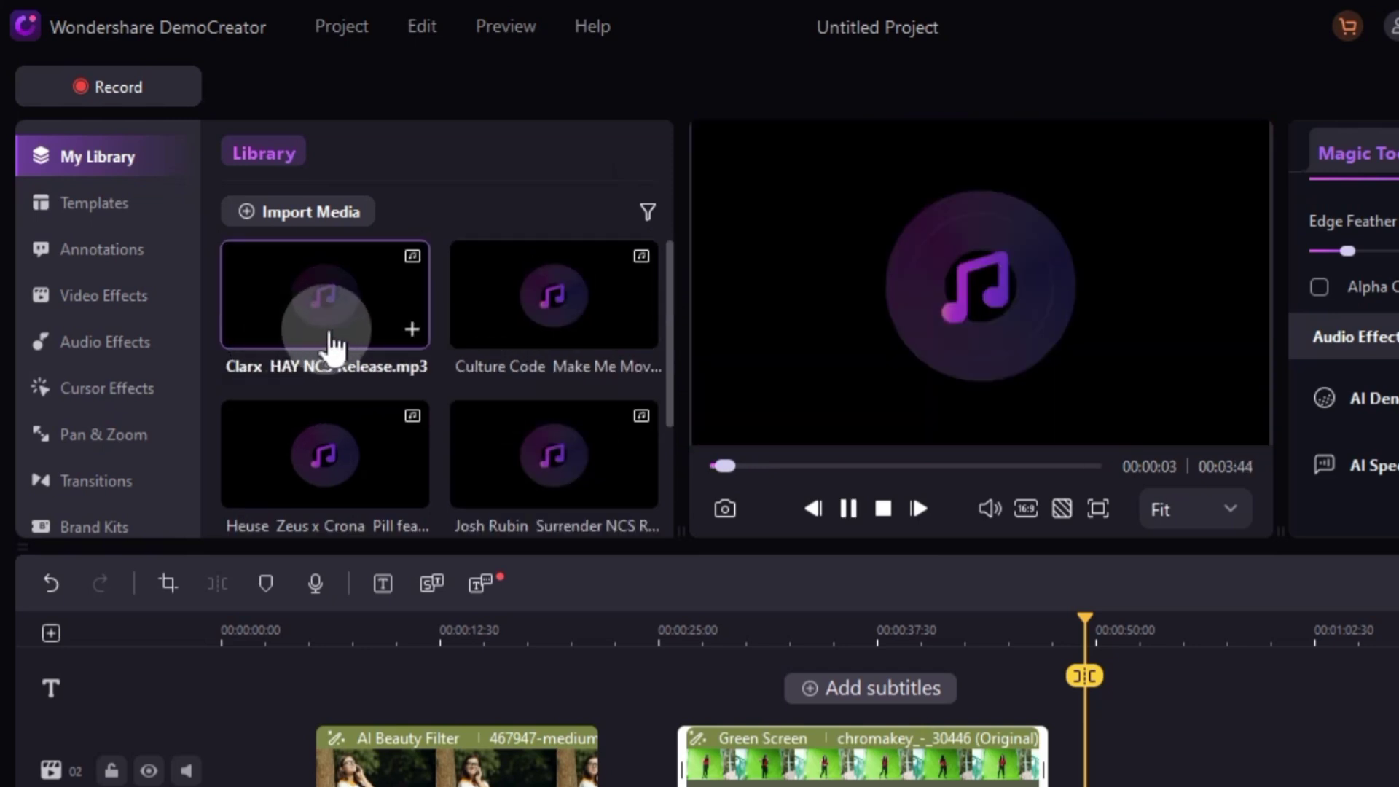
click(848, 509)
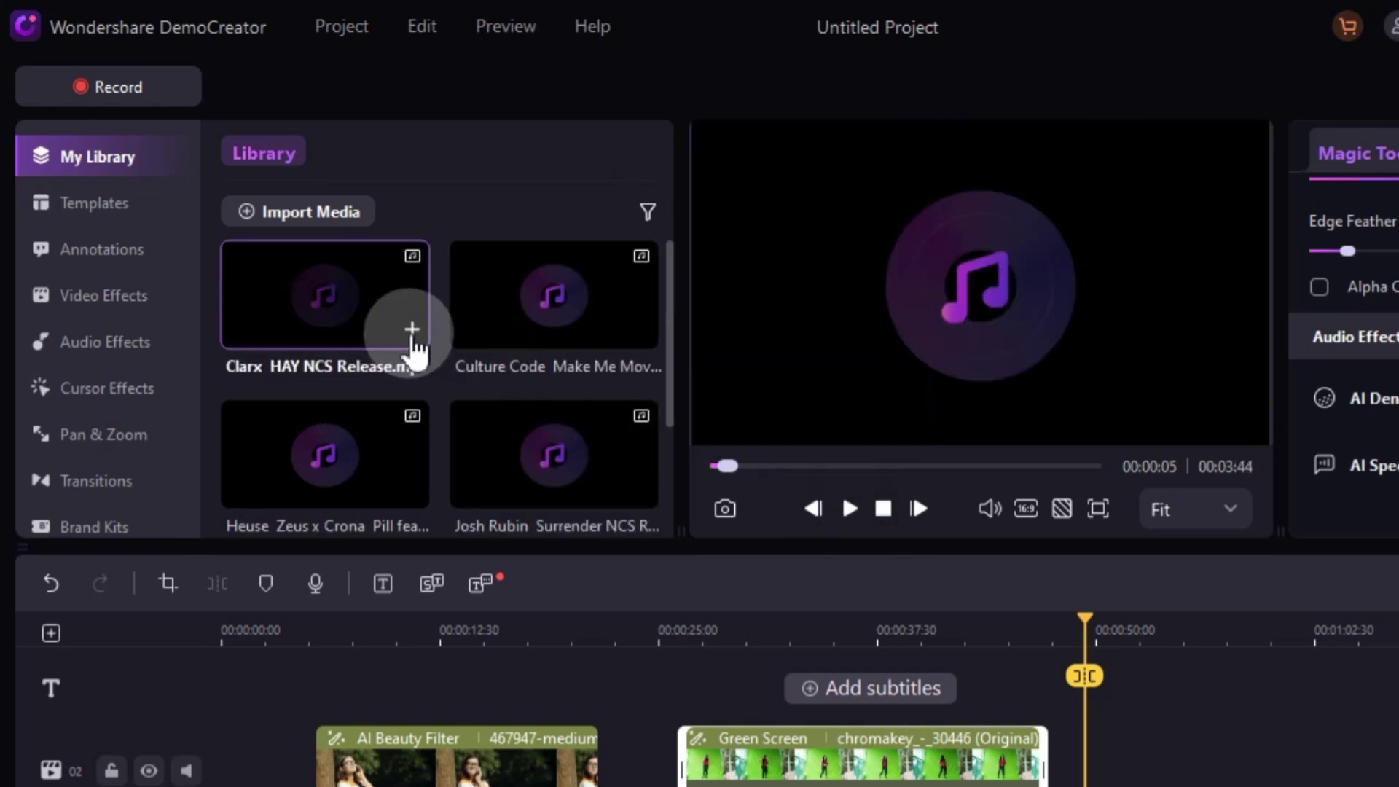
drag(325, 307, 1038, 699)
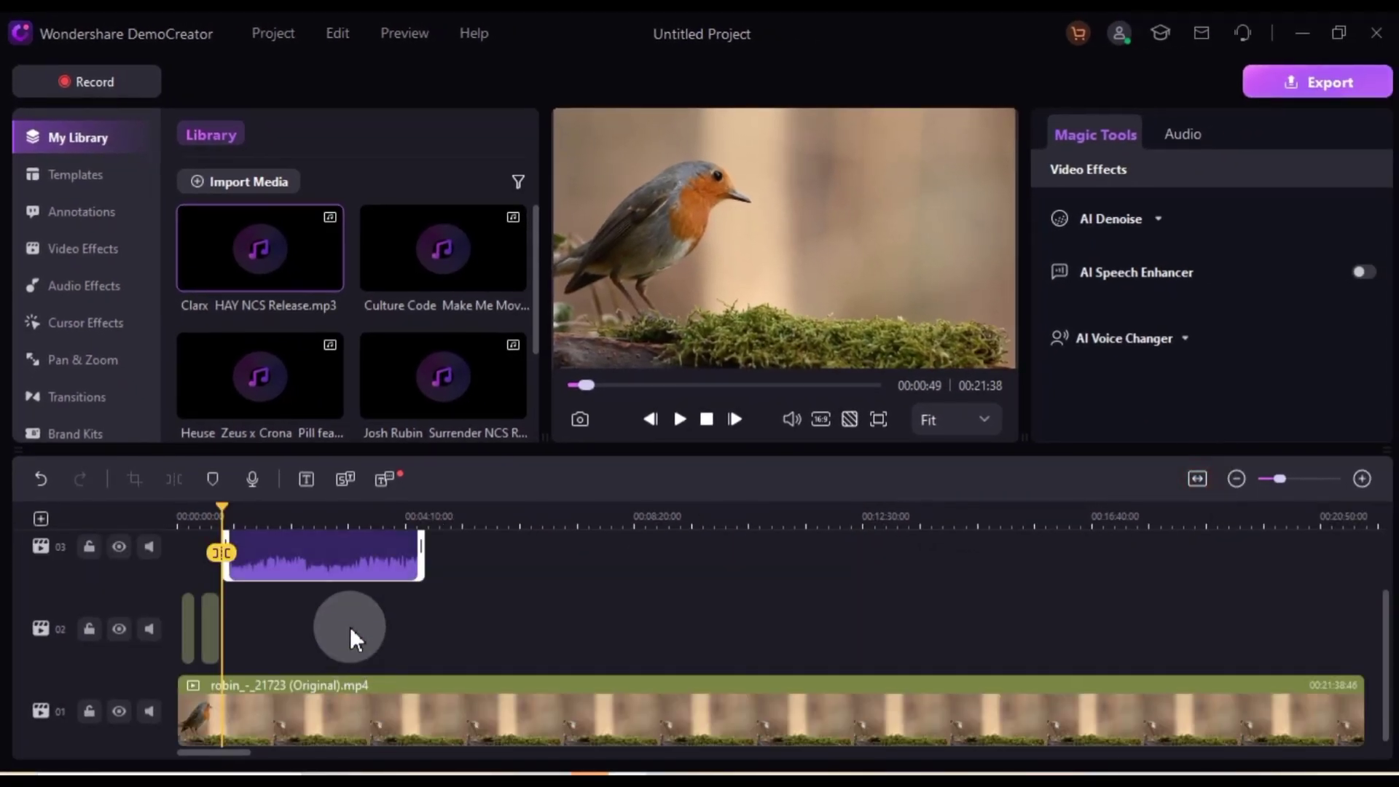
drag(337, 629, 243, 613)
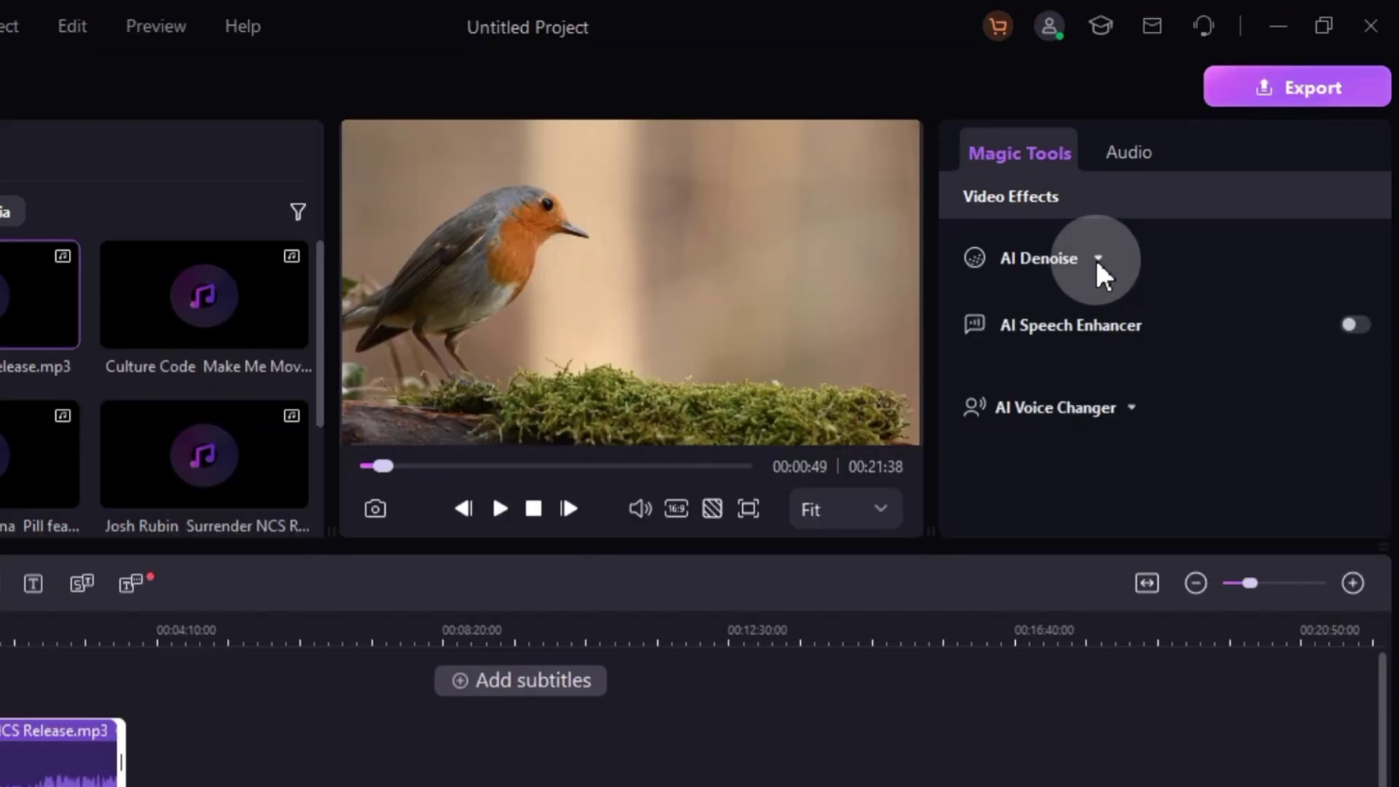
Enable Normal Denoise for the Clarx clip and raise its noise level
click(1157, 220)
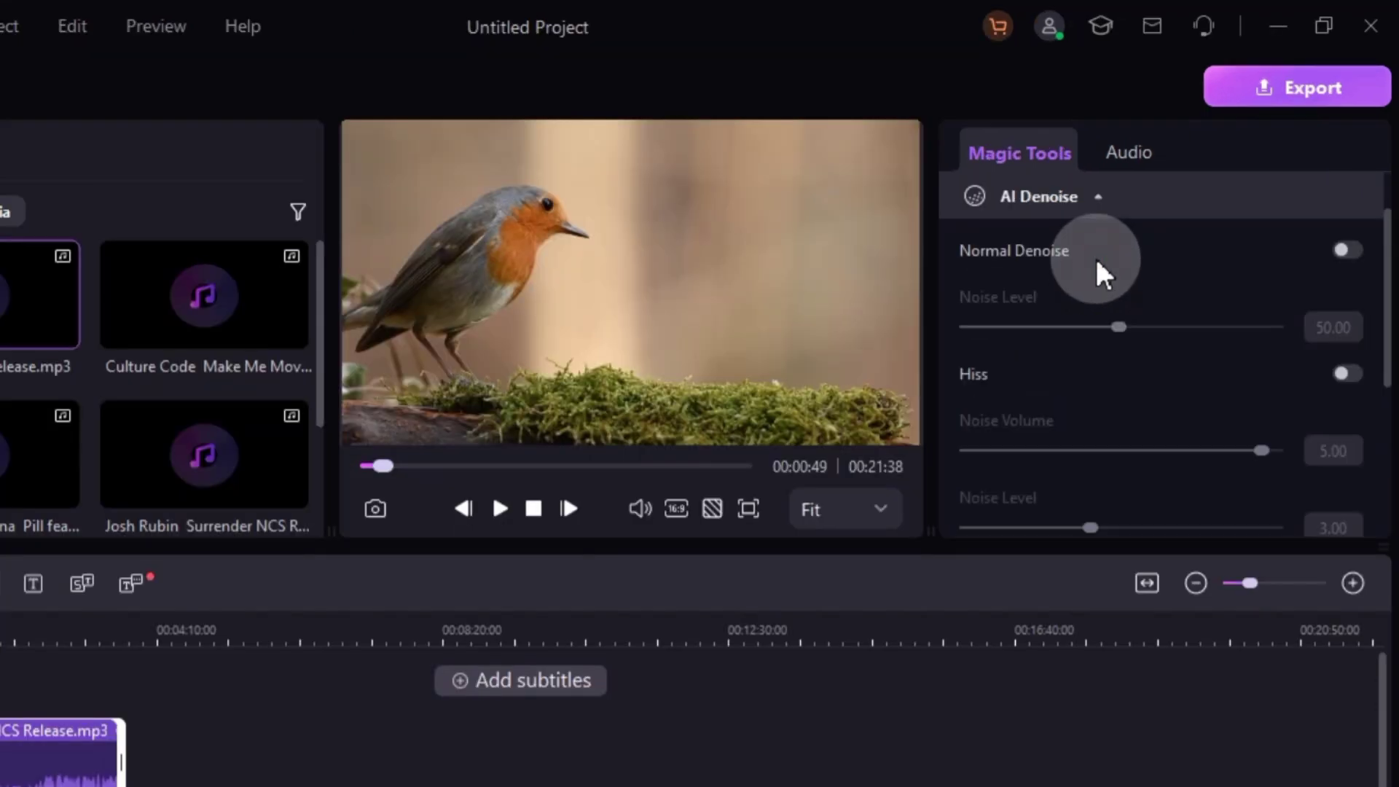
click(1346, 250)
drag(1119, 329, 1183, 328)
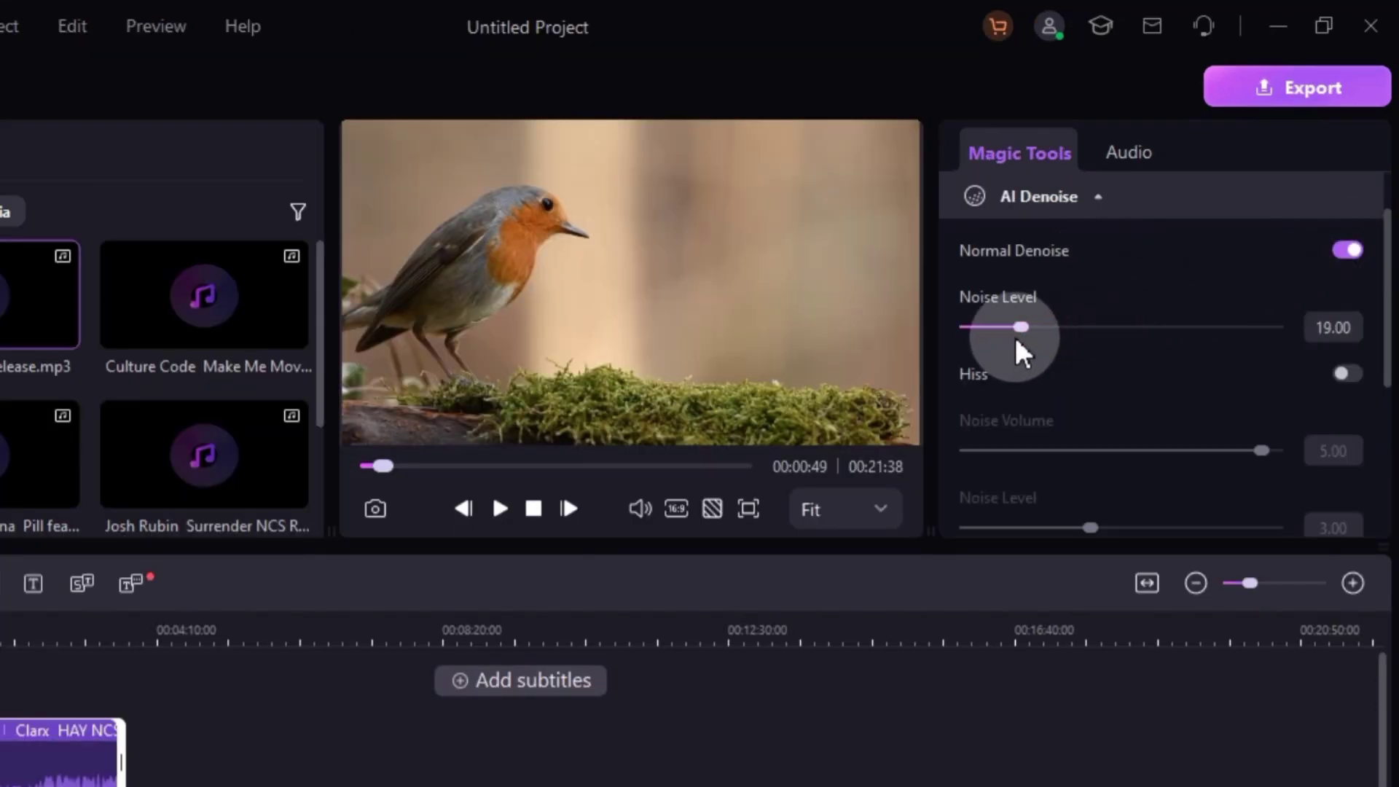
scroll(1194, 393, down, 1)
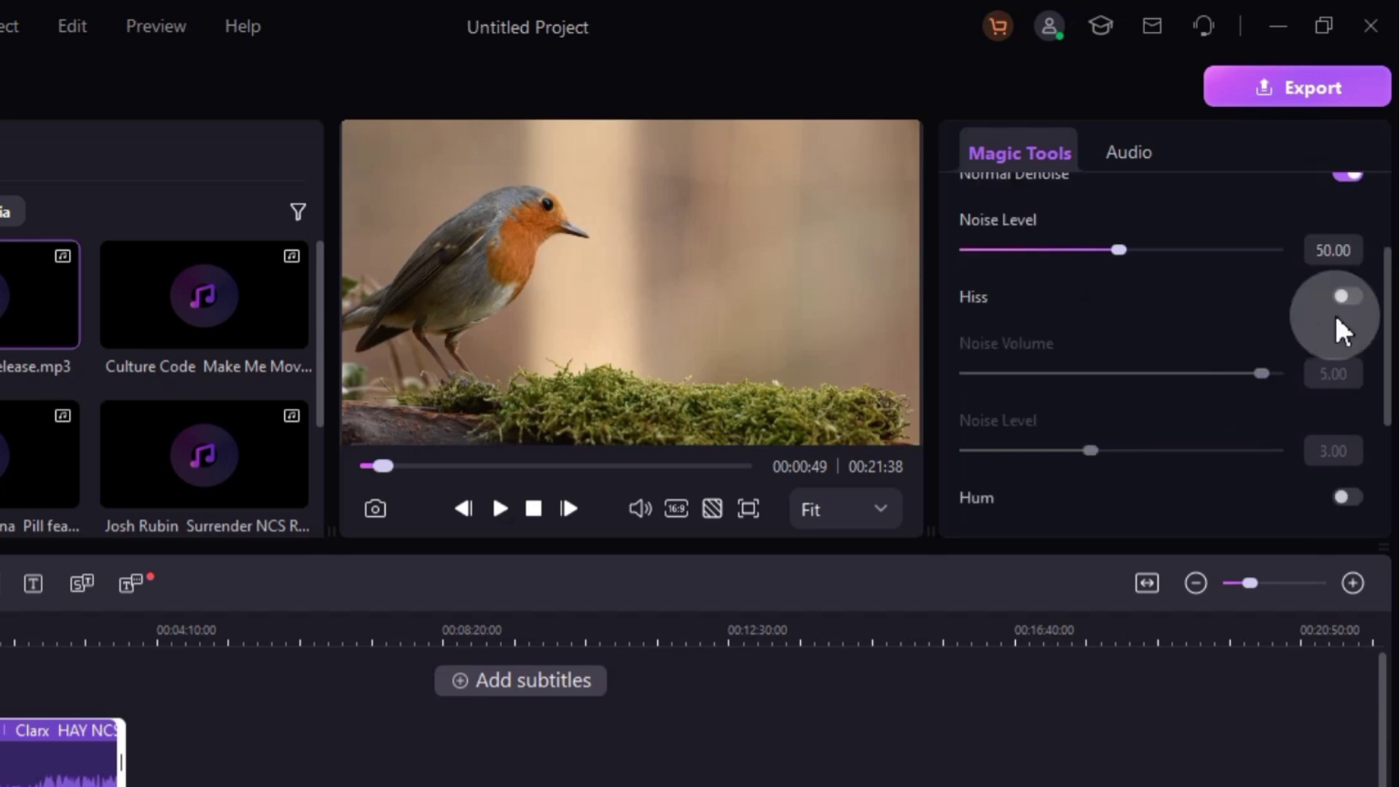
Turn on hiss removal with a higher noise level, hum removal, and AI Speech Enhancer
click(1352, 296)
mouse_move(1262, 374)
mouse_down()
mouse_move(1081, 374)
mouse_move(1173, 374)
mouse_up()
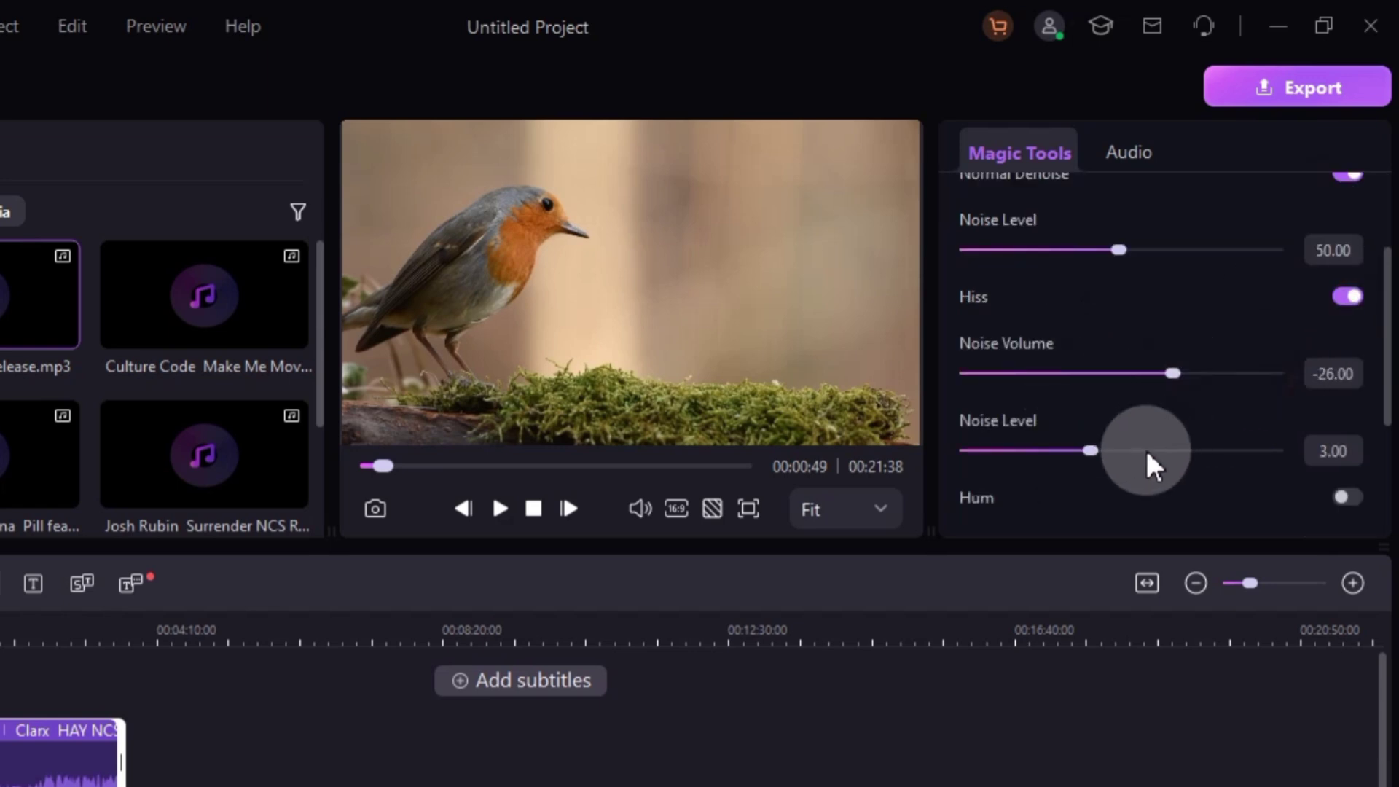
scroll(1145, 448, down, 1)
drag(1028, 297, 1147, 297)
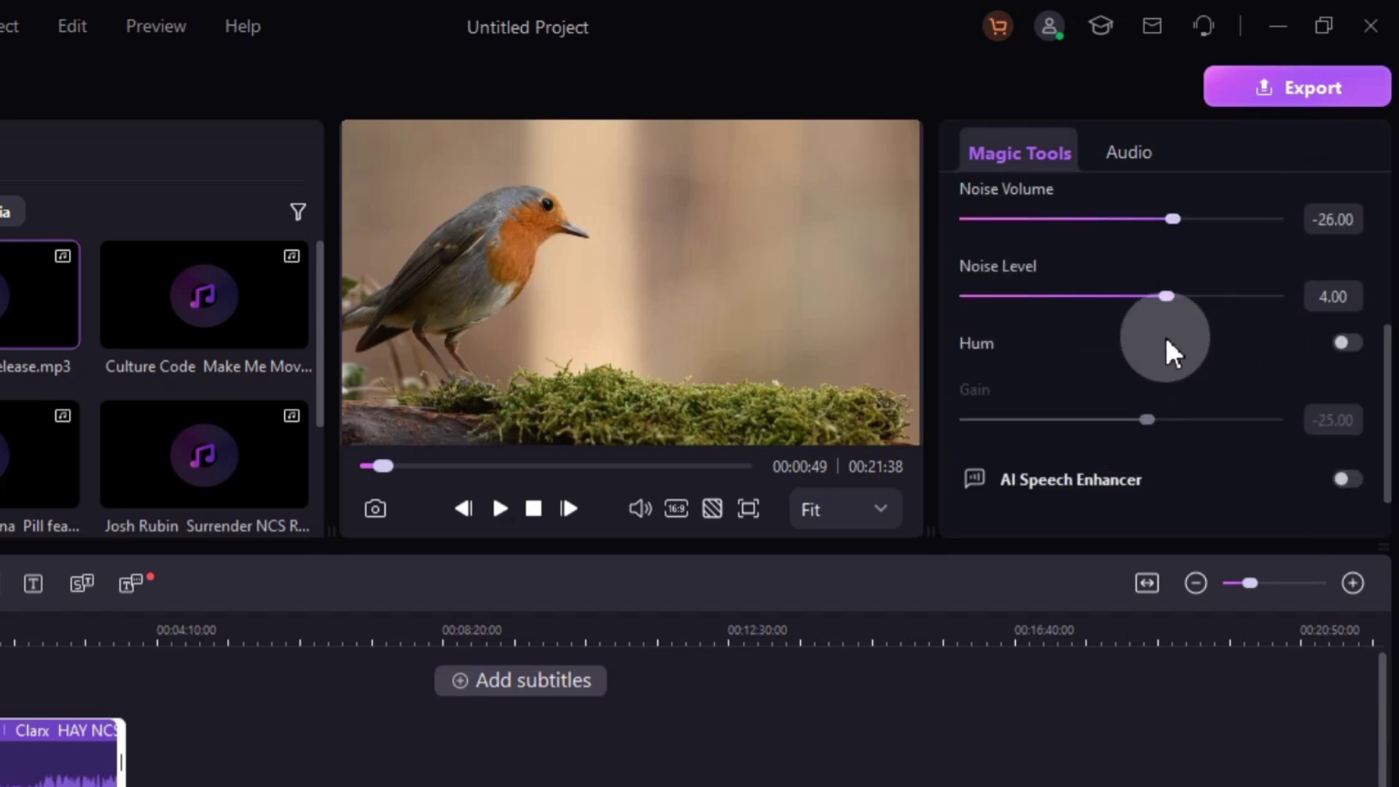
scroll(1140, 424, down, 1)
click(1344, 274)
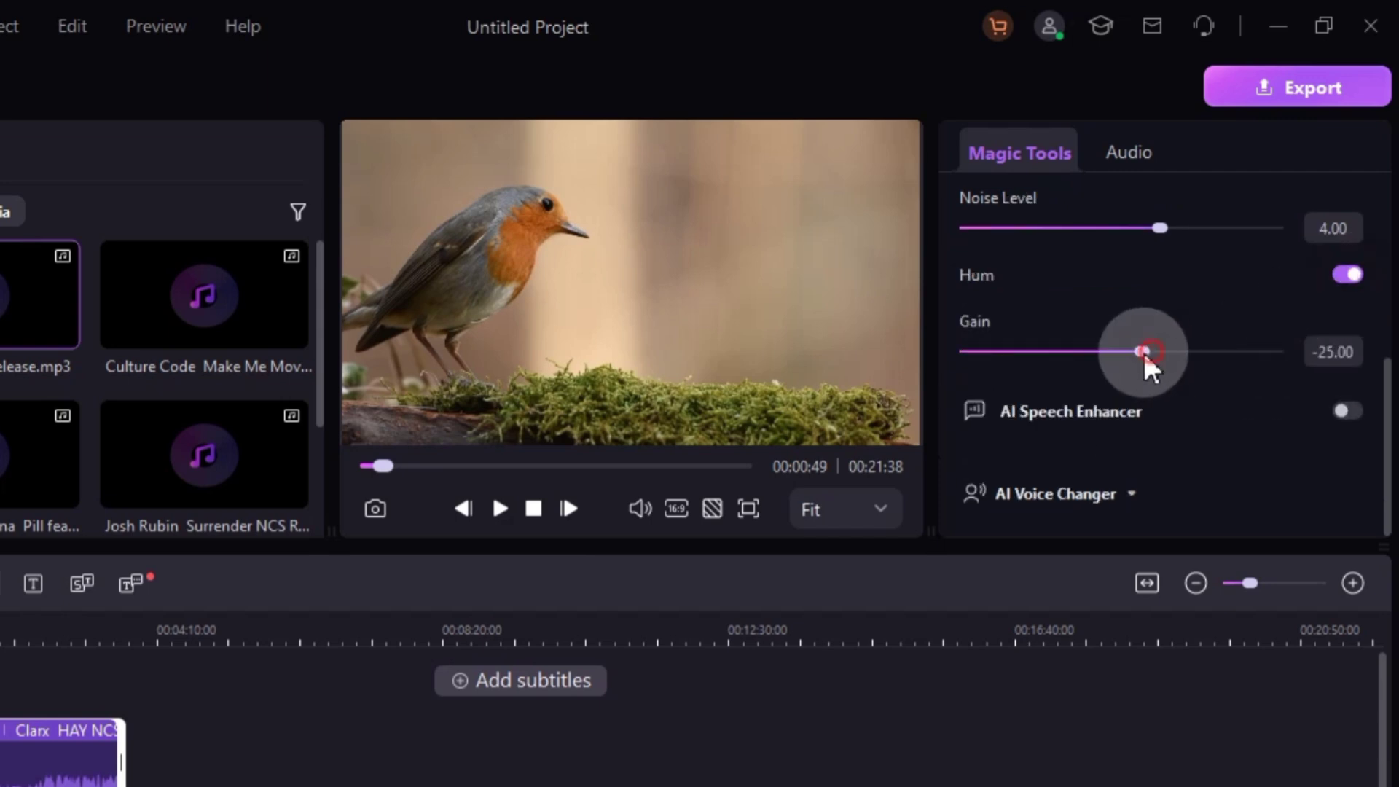
drag(1148, 351, 1181, 350)
click(1345, 410)
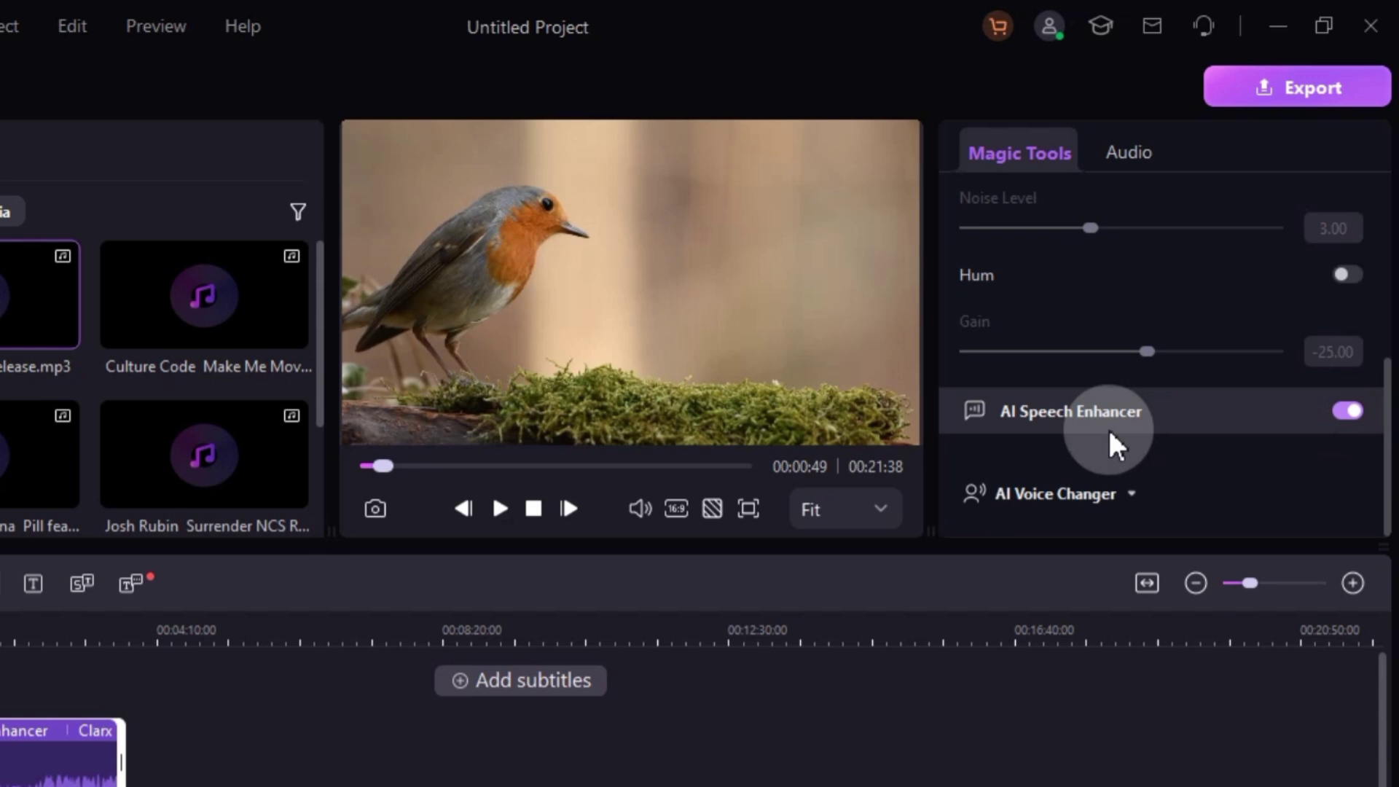
Switch AI Speech Enhancer off and expand the AI Voice Changer options
click(1346, 411)
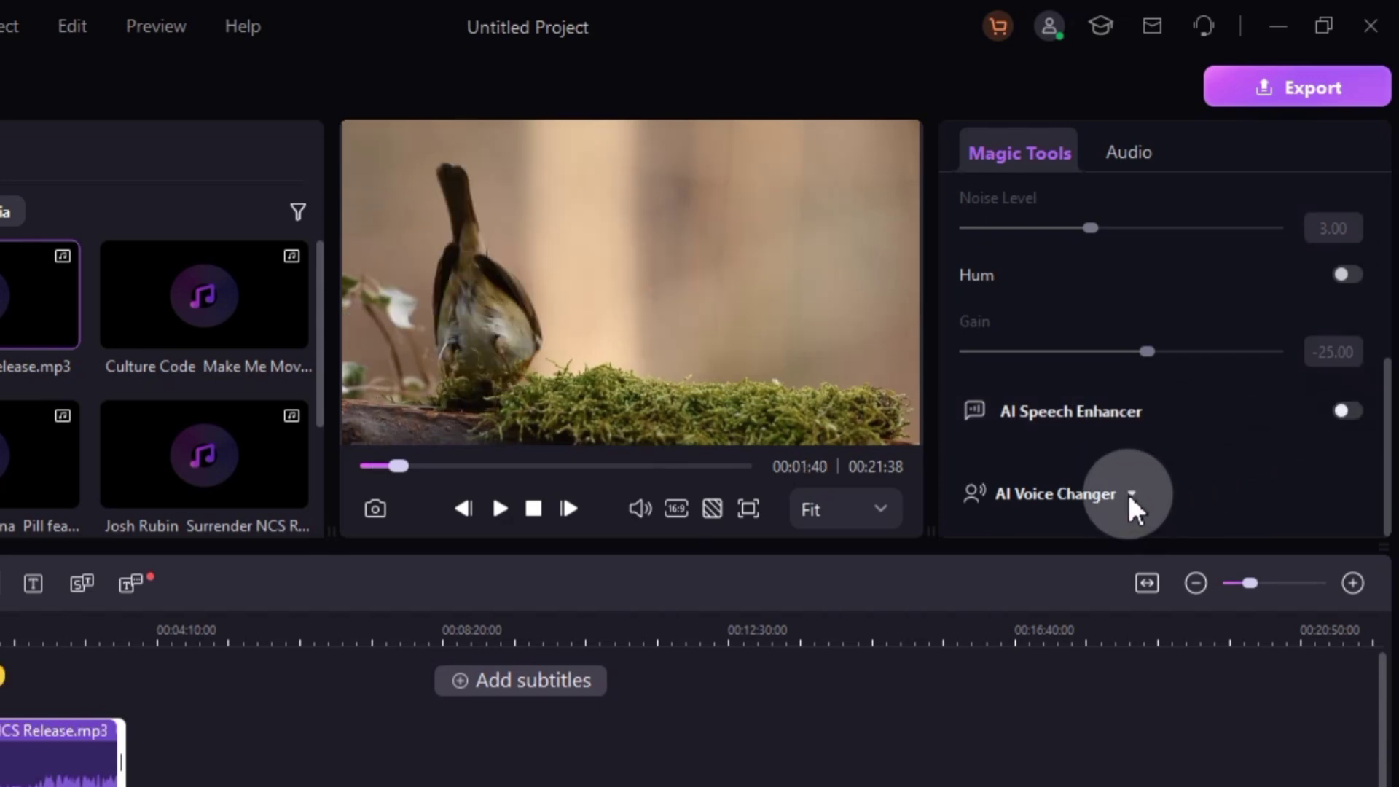
click(1132, 494)
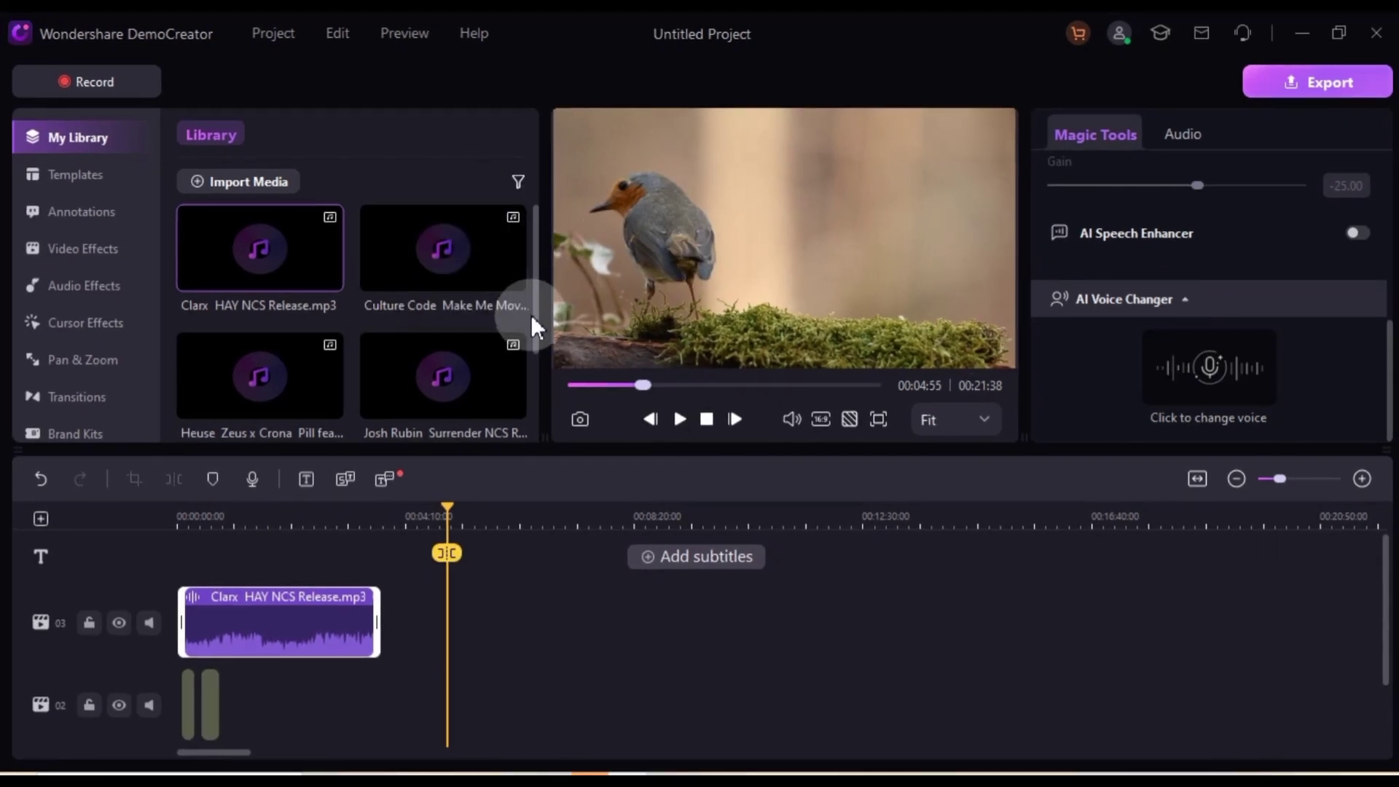
scroll(531, 314, down, 3)
Import audio.mp3 and place it on track 03 right after the Clarx clip
click(462, 362)
click(241, 154)
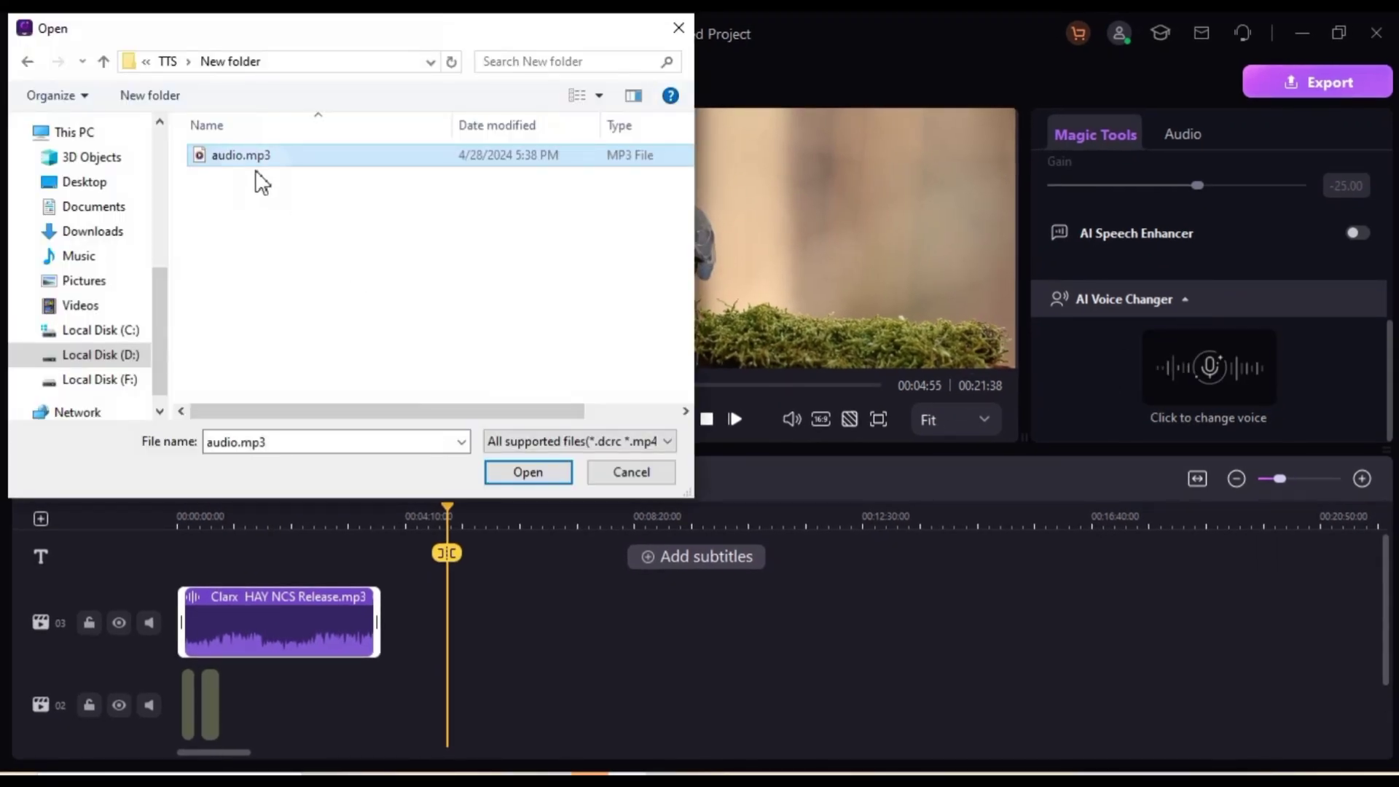
click(527, 473)
drag(442, 362, 421, 680)
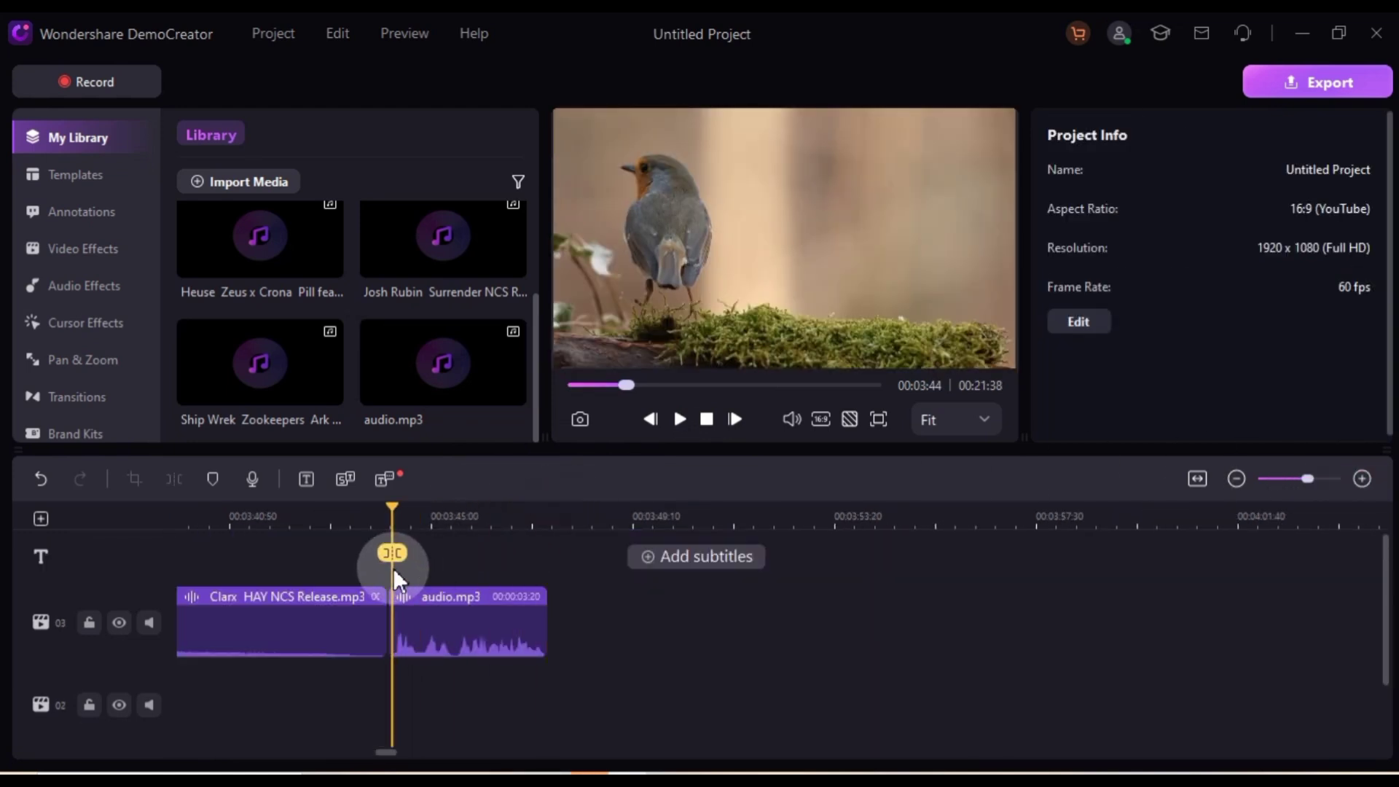
Play back the audio, then select the audio.mp3 clip and expand AI Voice Changer
key(space)
click(435, 613)
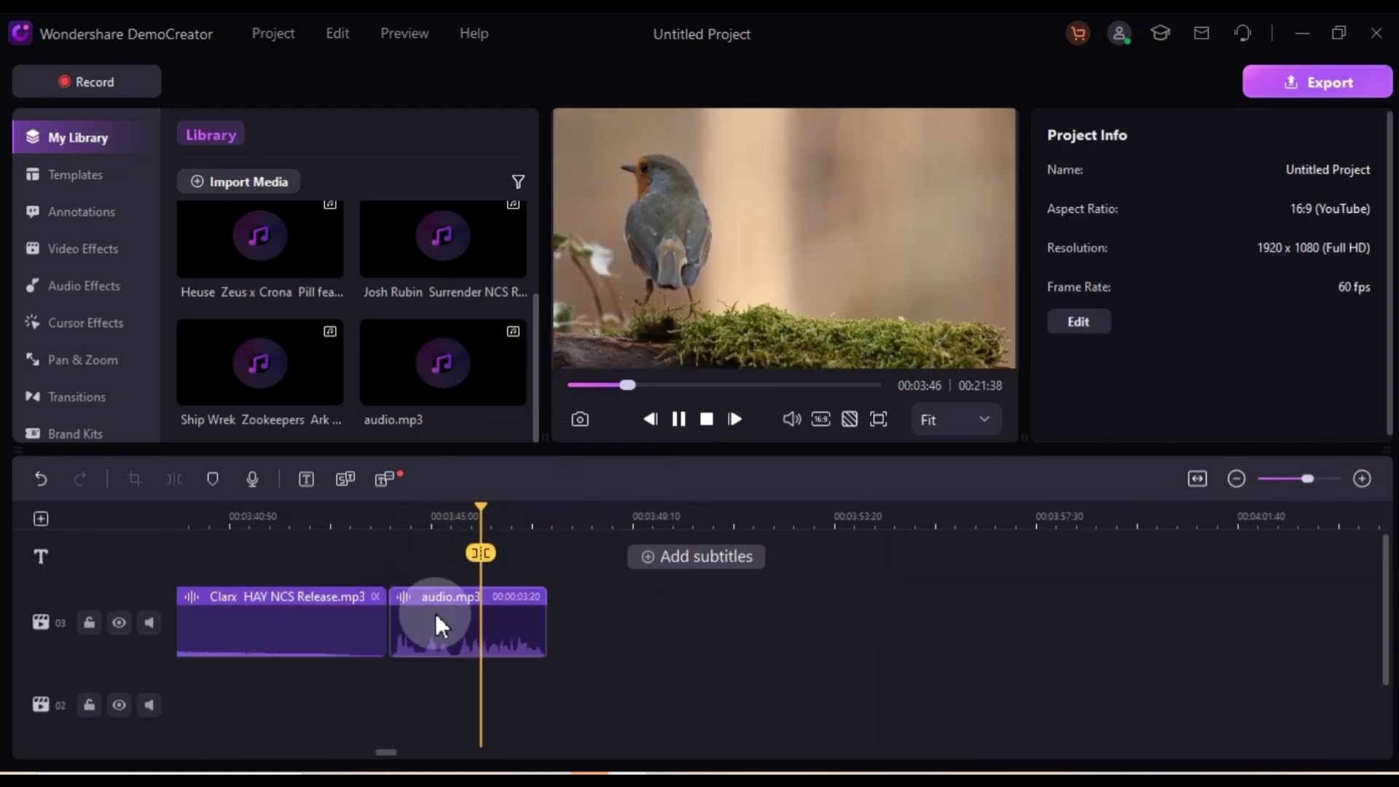
click(397, 525)
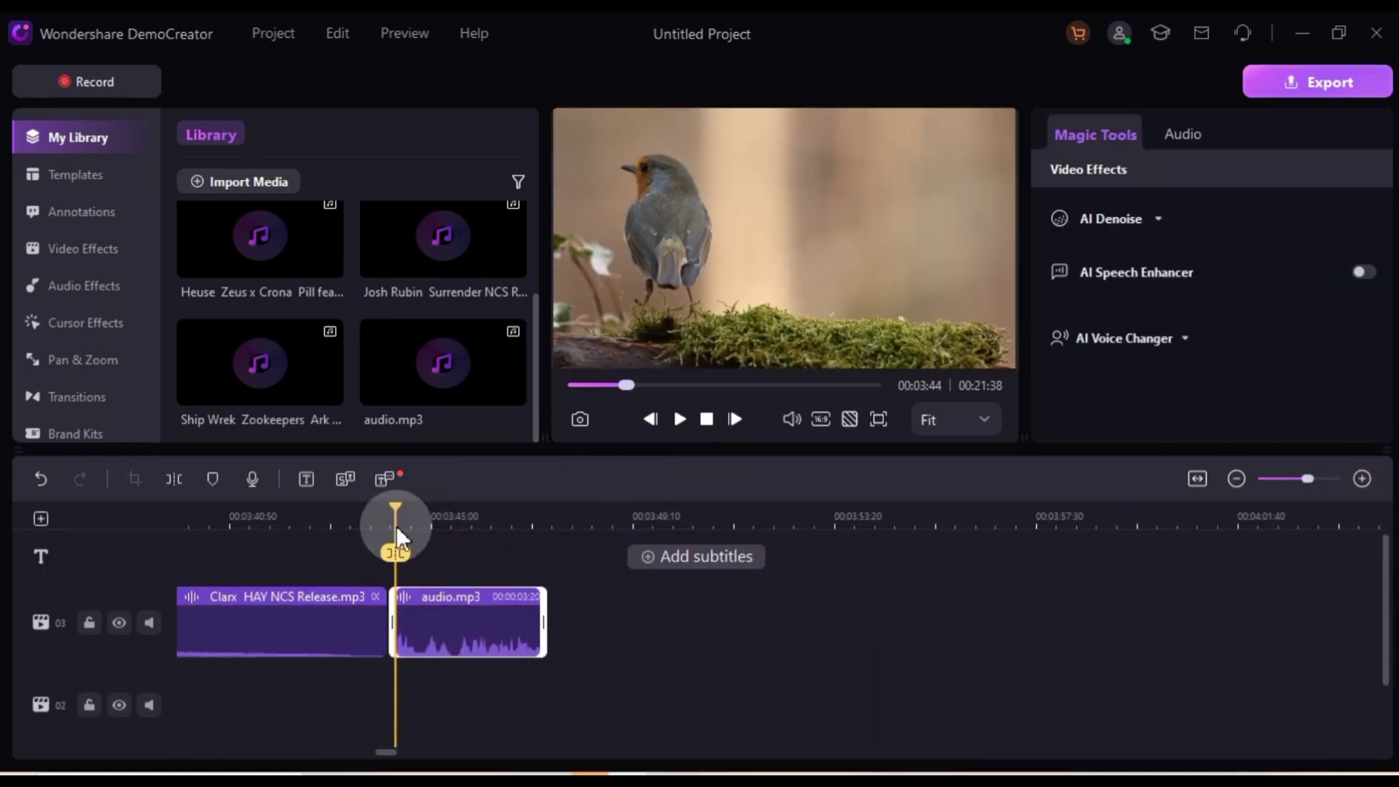
click(1186, 338)
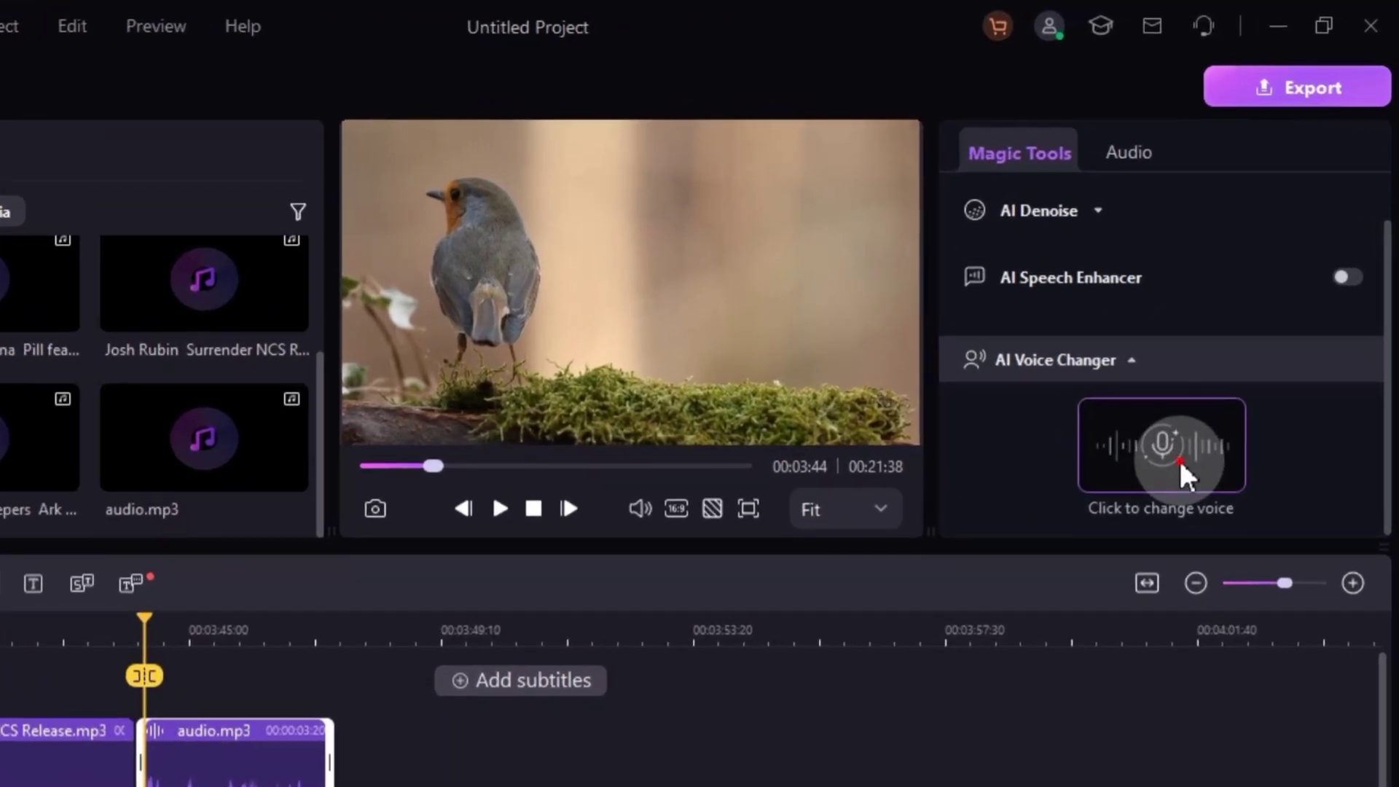
Generate an Emily-voiced version of audio.mp3 and preview the result
click(1179, 459)
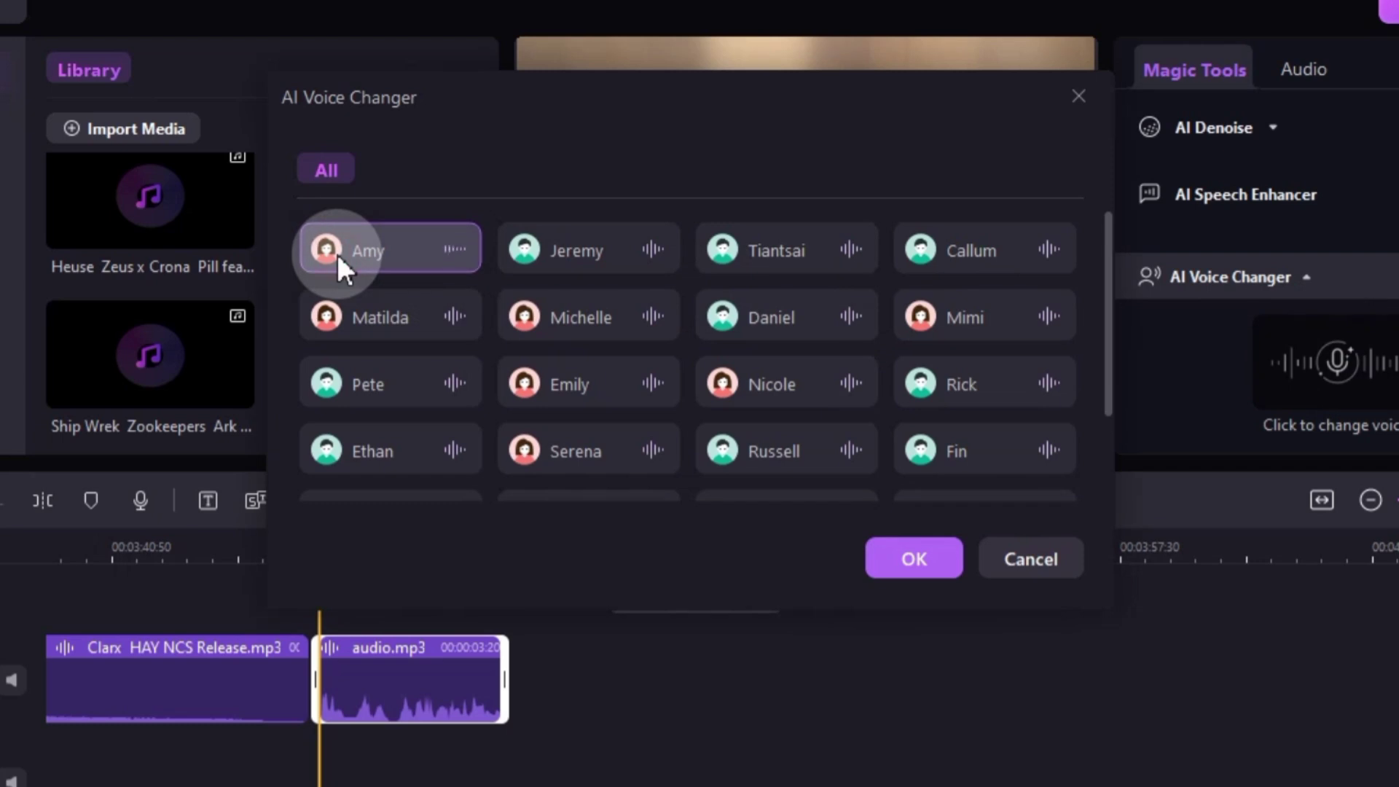
scroll(493, 328, down, 2)
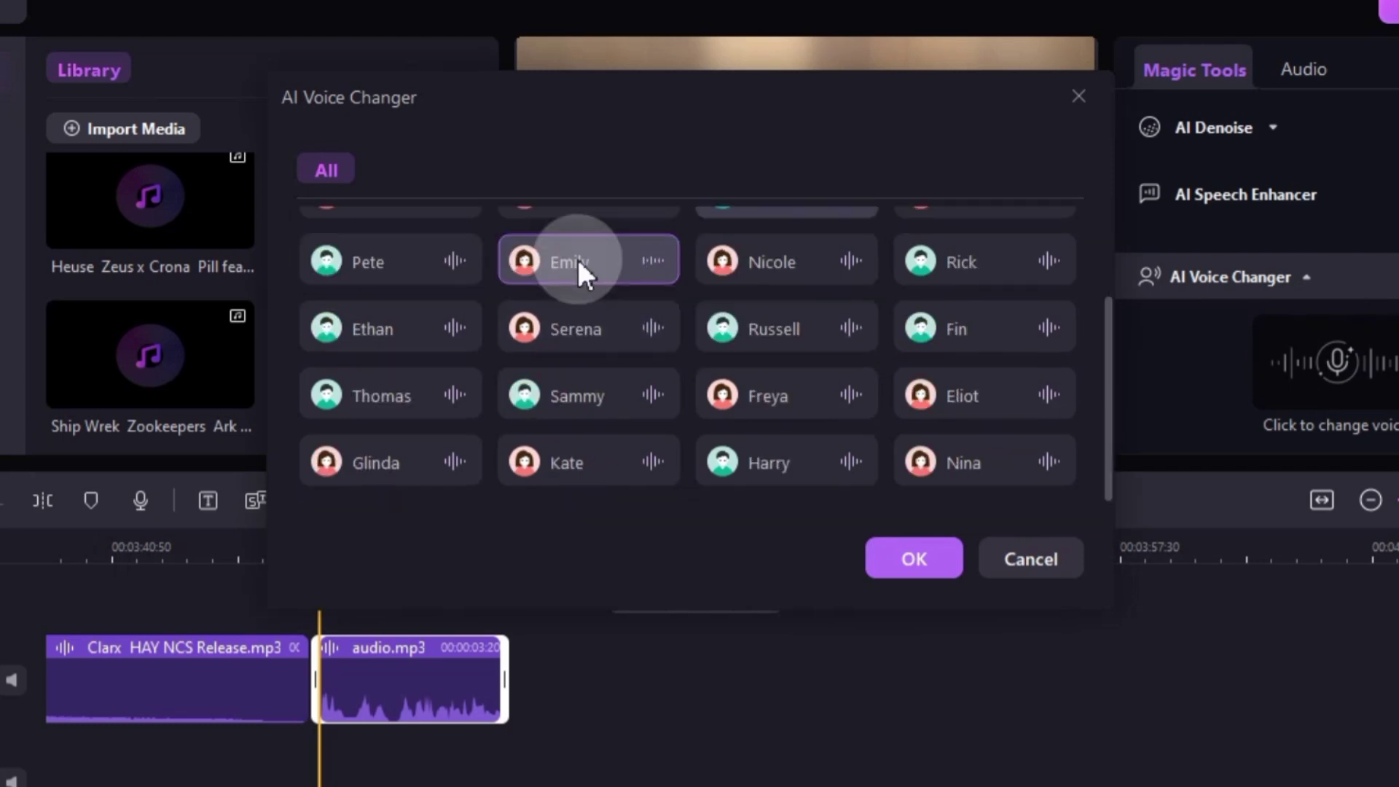
click(915, 558)
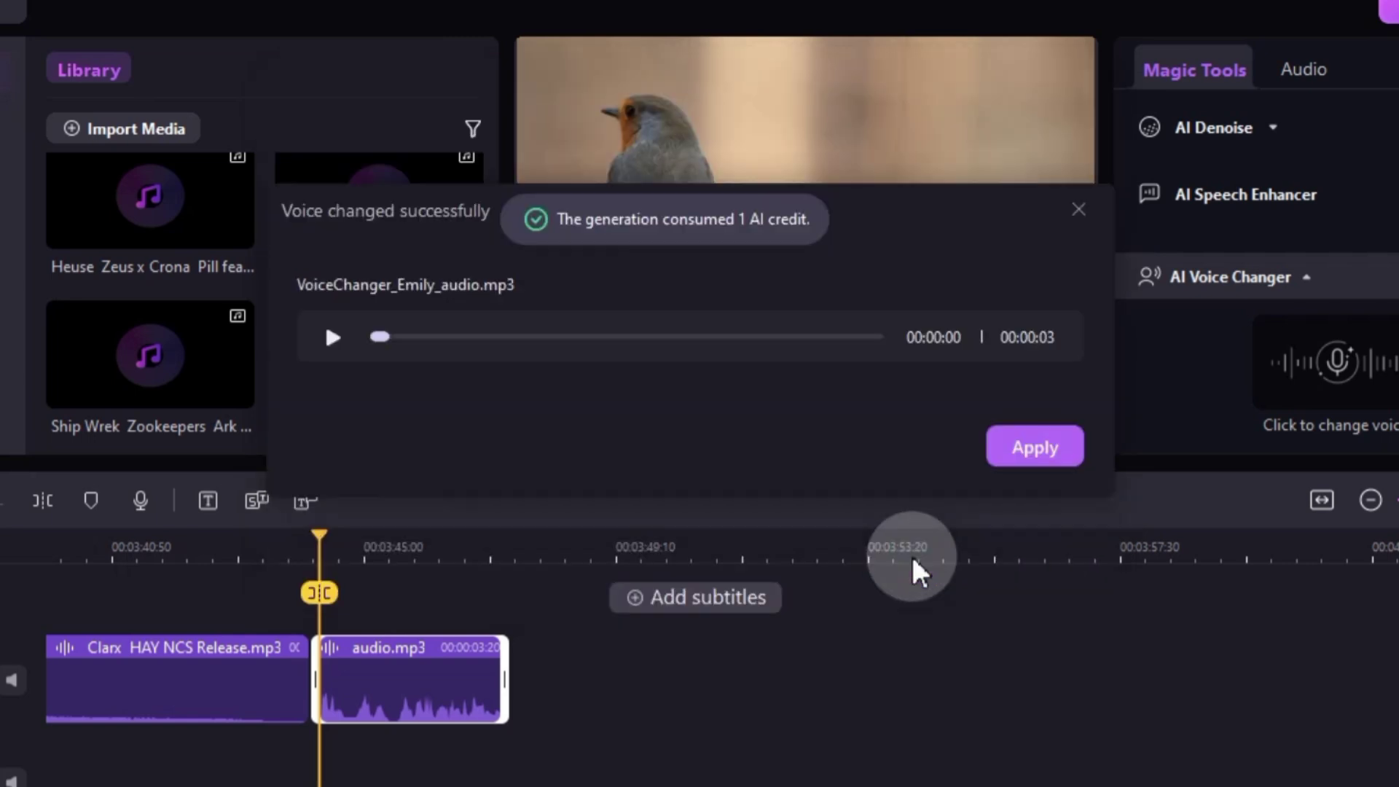
click(327, 334)
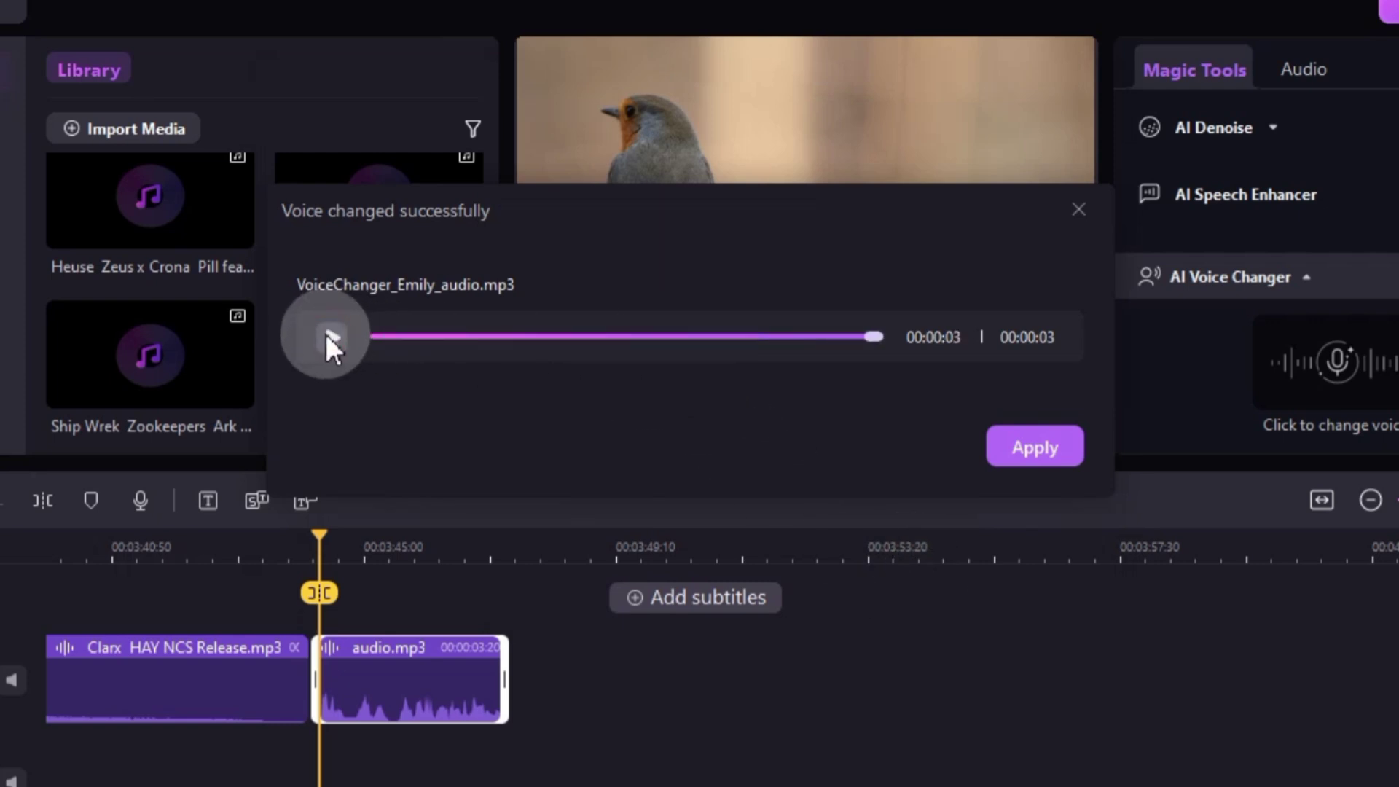
Add the Emily clip to the timeline; set volume -25dB, balance 20, fade-in 36s
click(1017, 449)
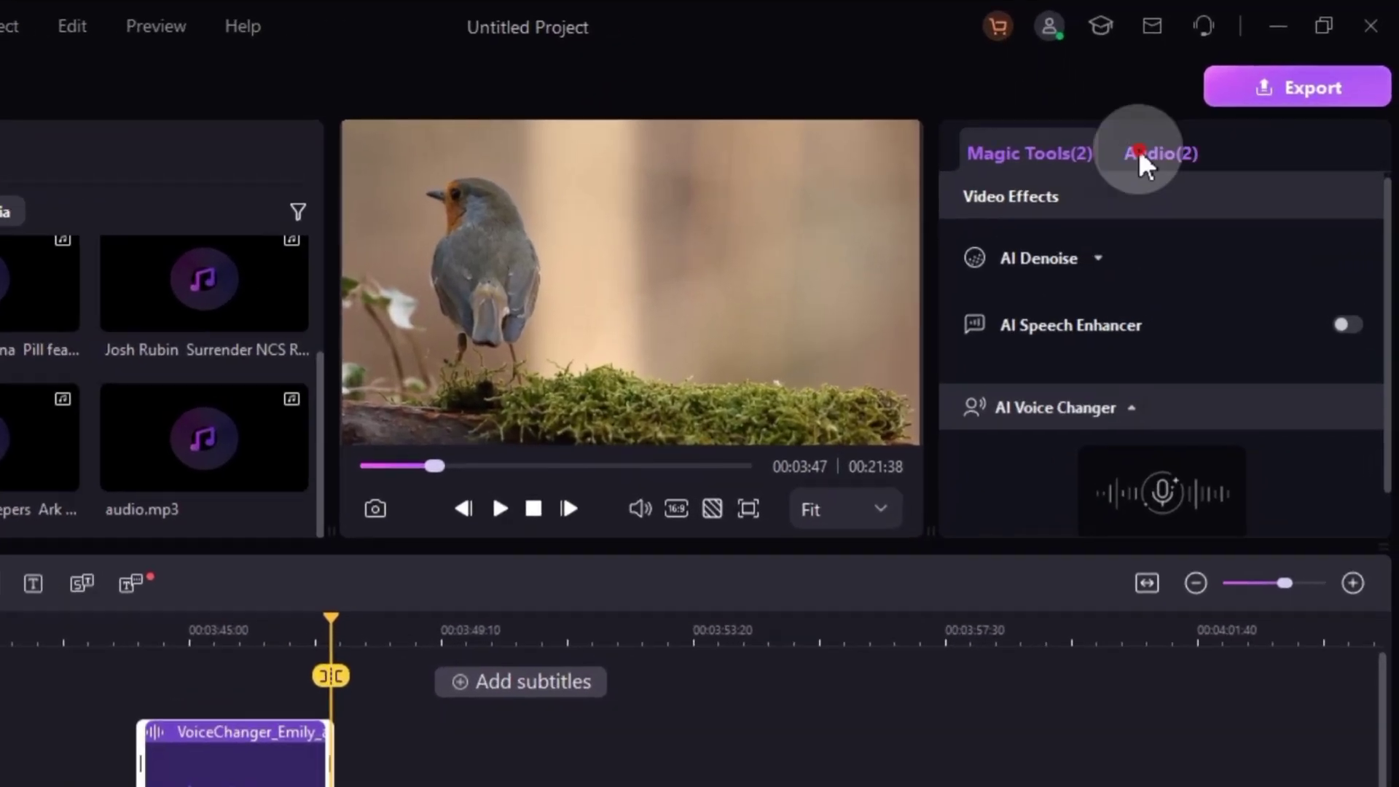
click(1202, 135)
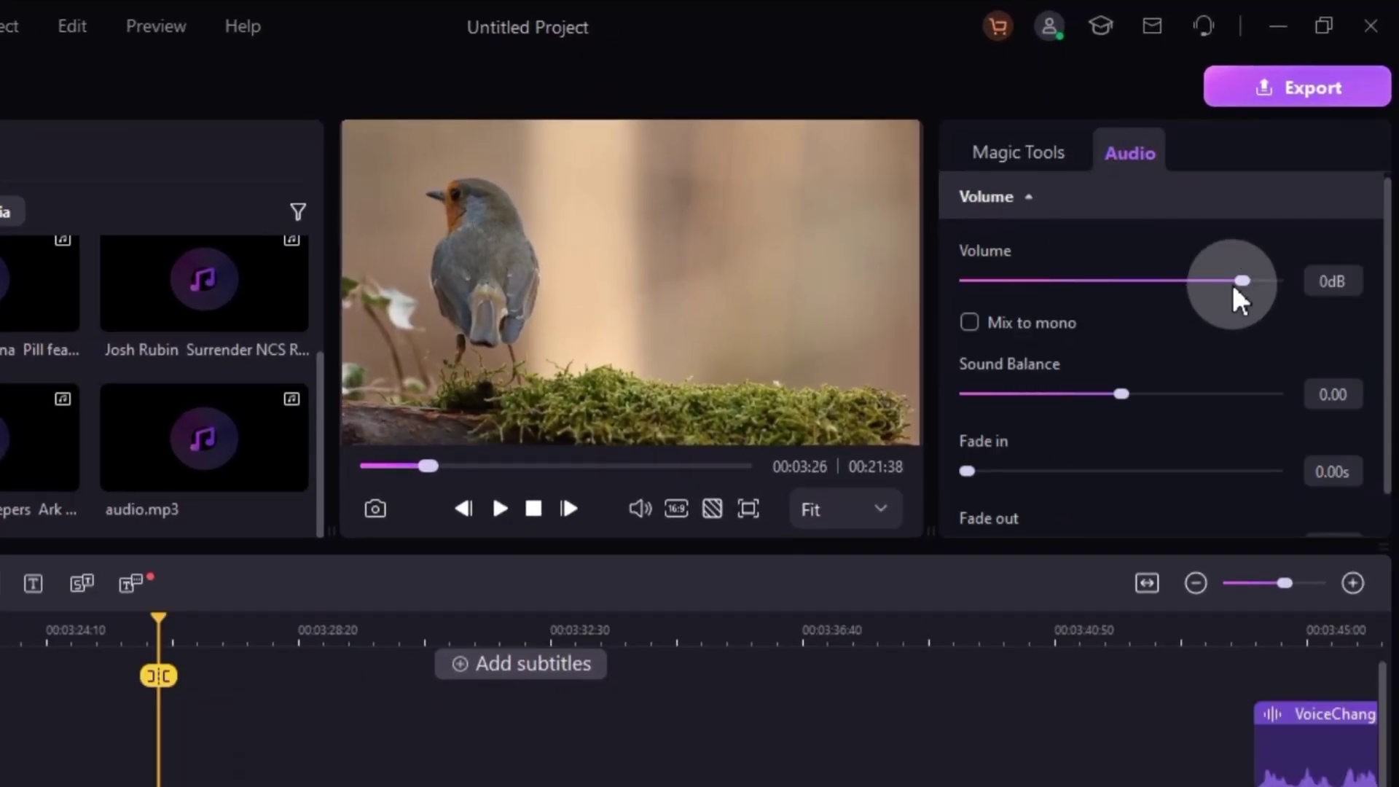
drag(1241, 280, 1170, 281)
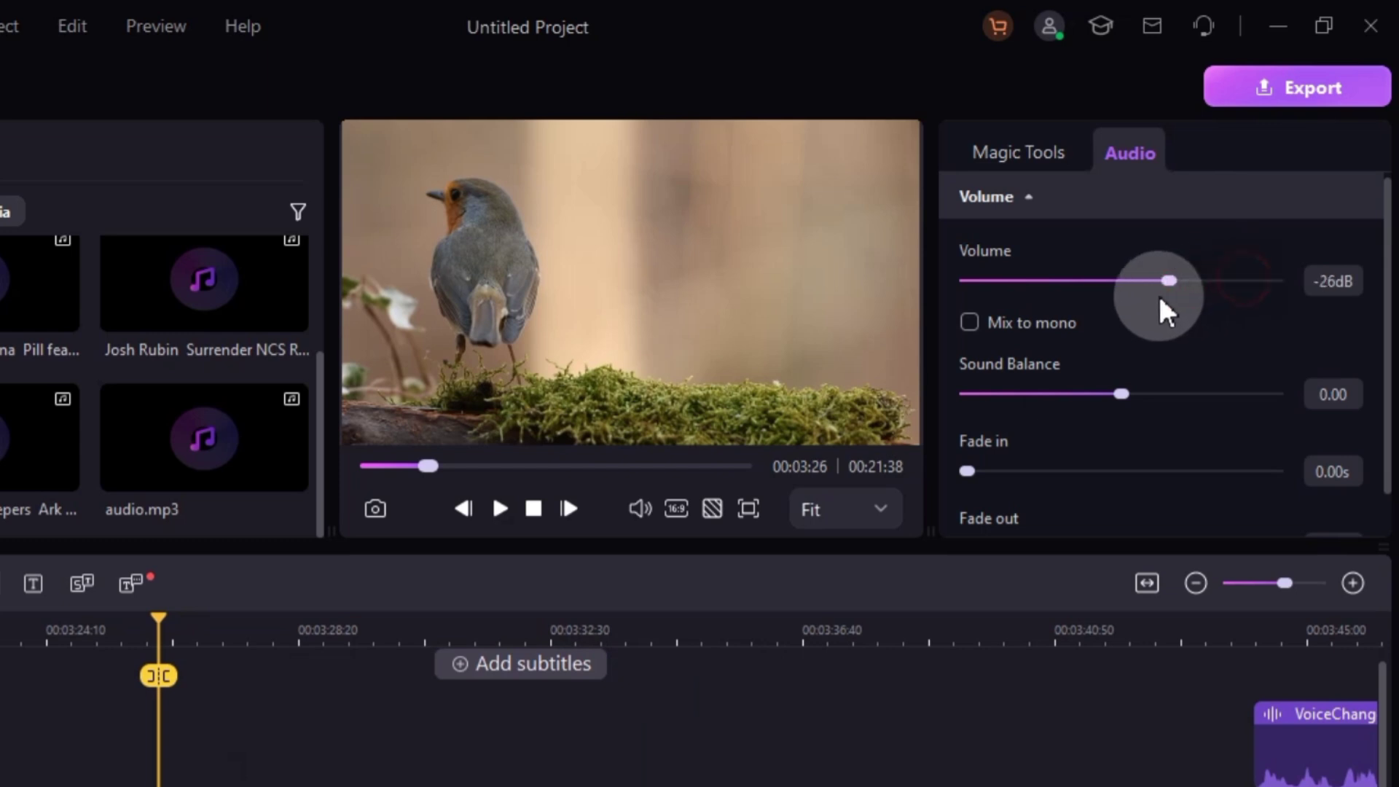
click(972, 323)
drag(1121, 395, 1157, 395)
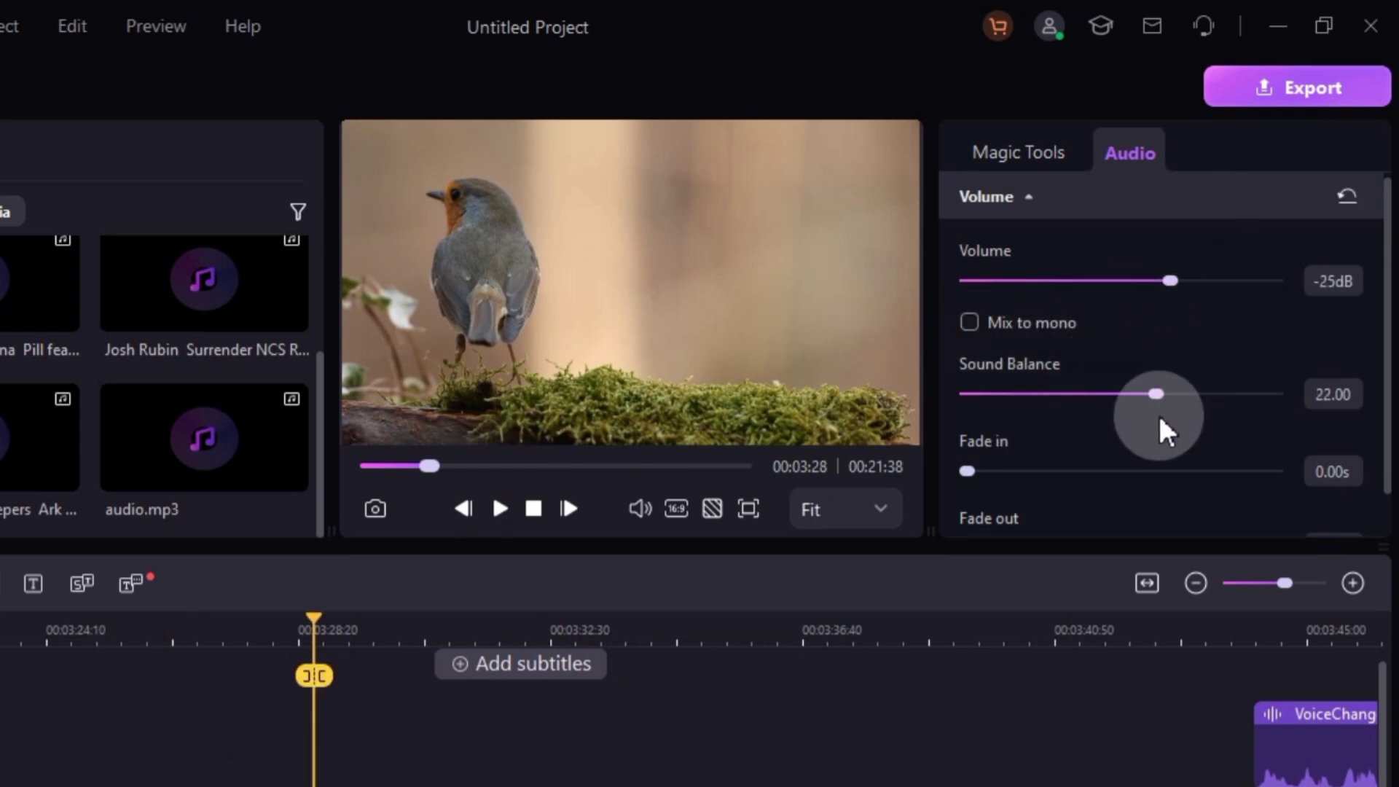
scroll(1158, 413, down, 1)
drag(968, 425, 1062, 425)
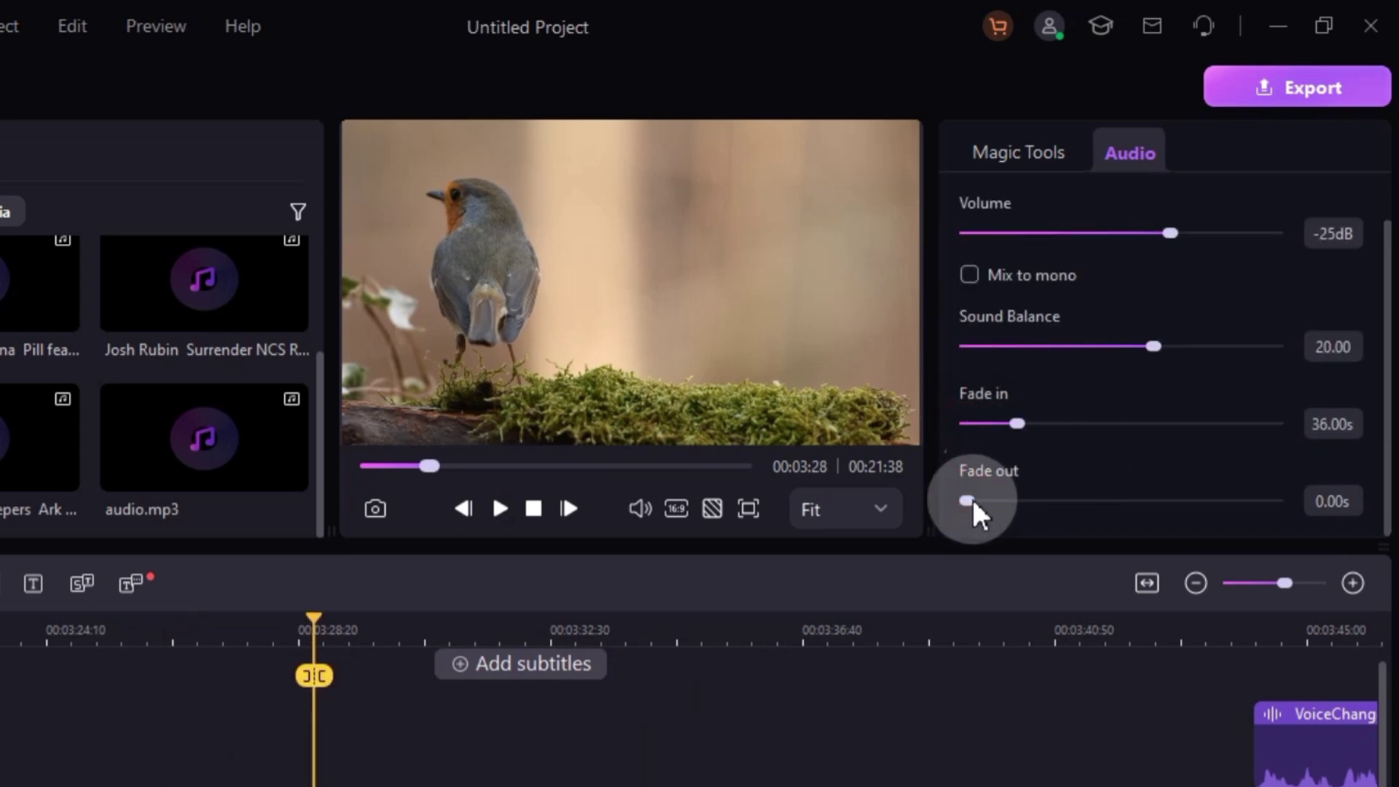
drag(968, 501, 1033, 501)
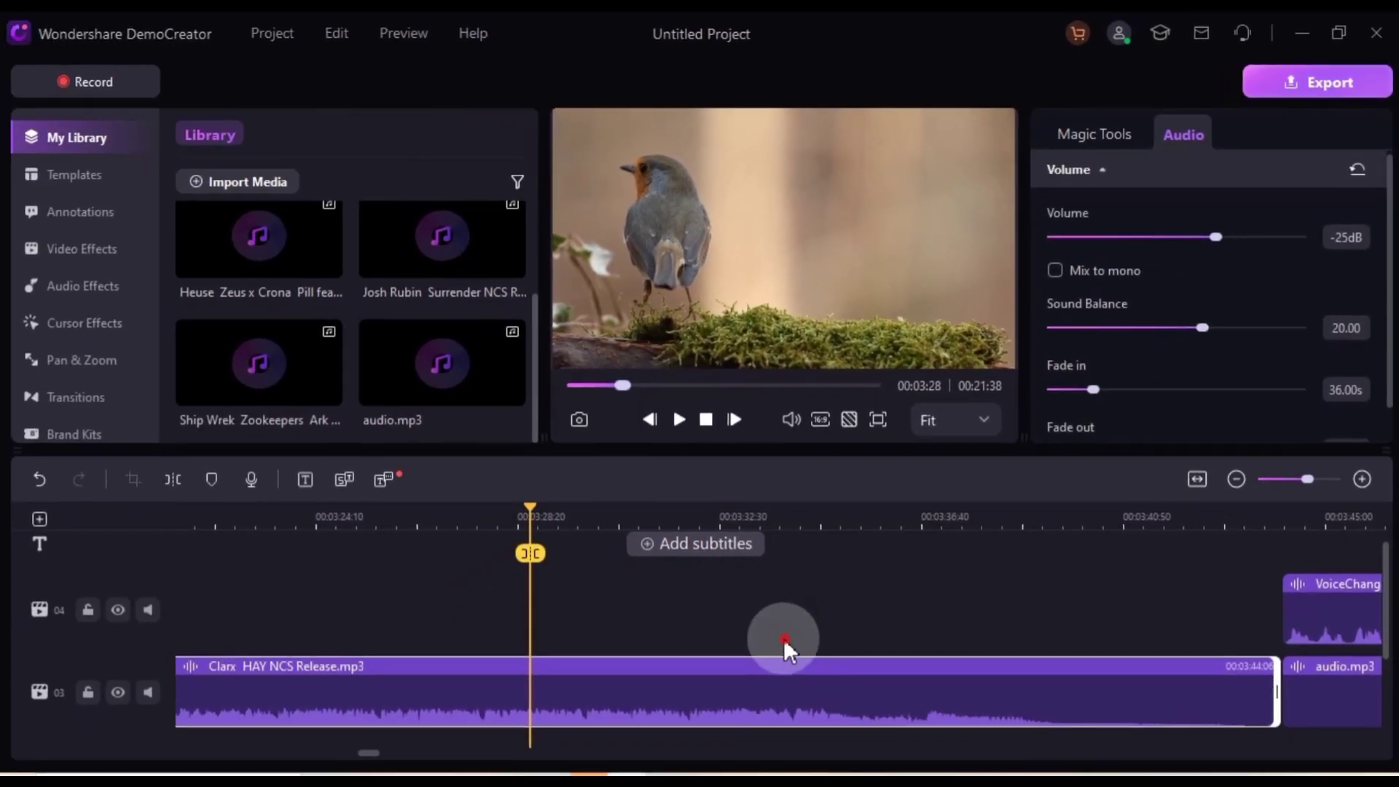
Fit the timeline to view, select the robin clip and scale it to 155%
click(784, 639)
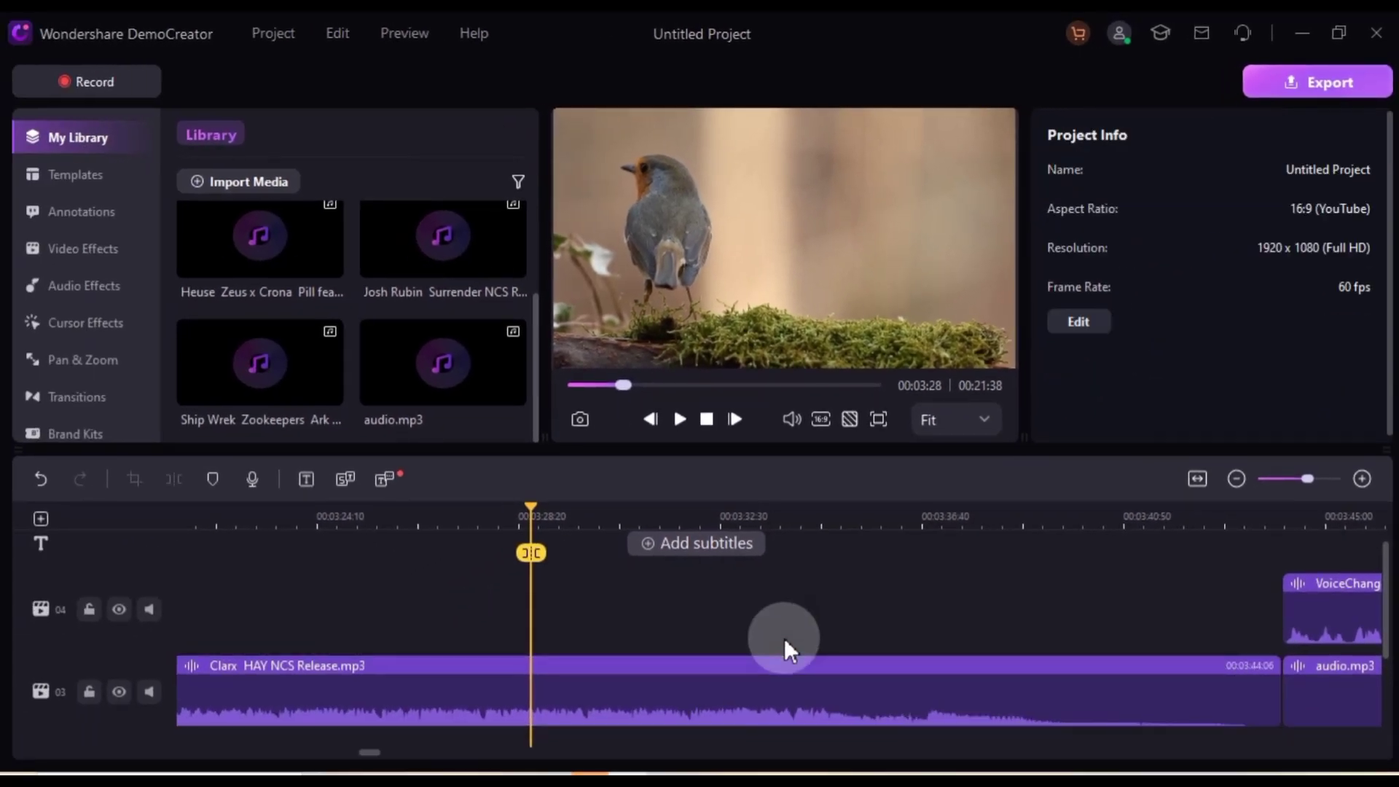
click(1199, 479)
click(577, 701)
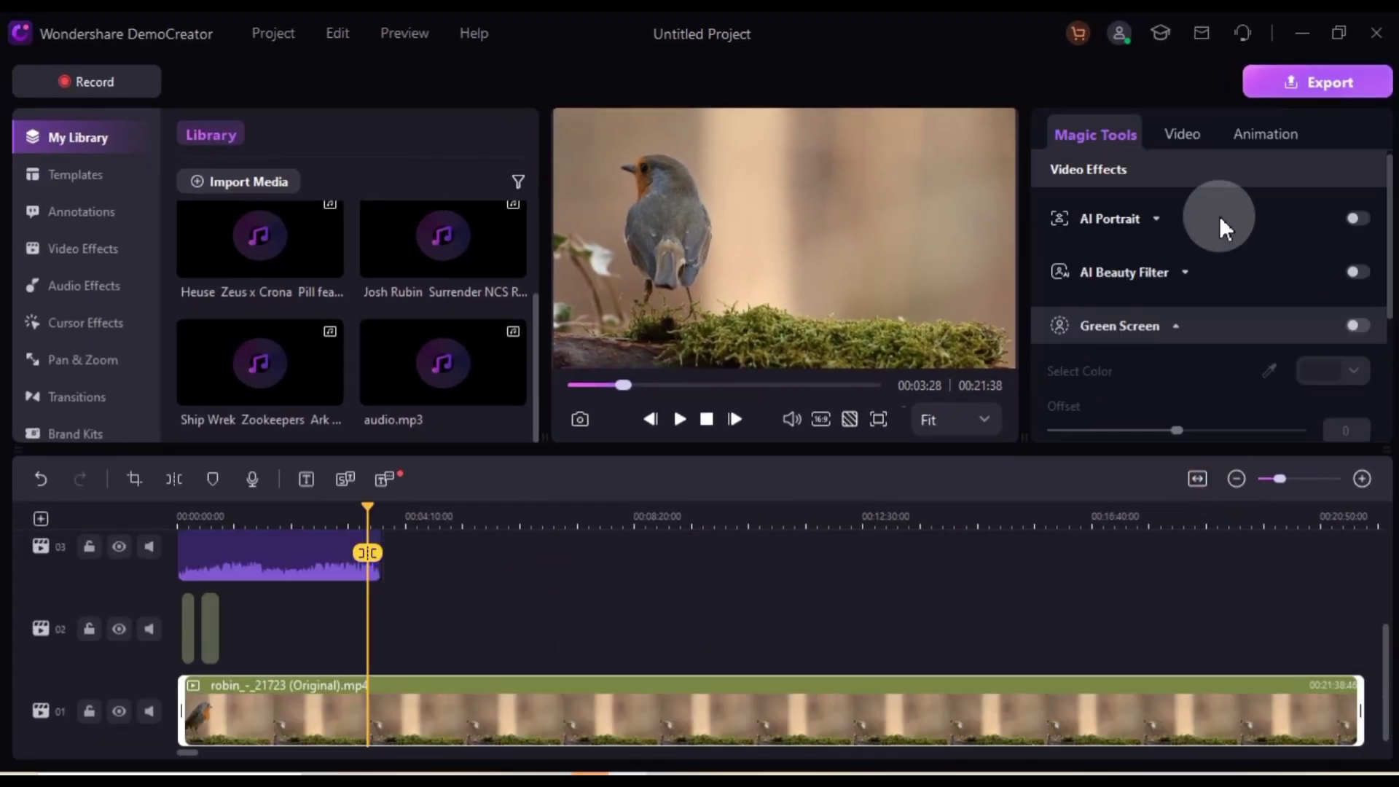
click(1182, 133)
scroll(1093, 219, up, 3)
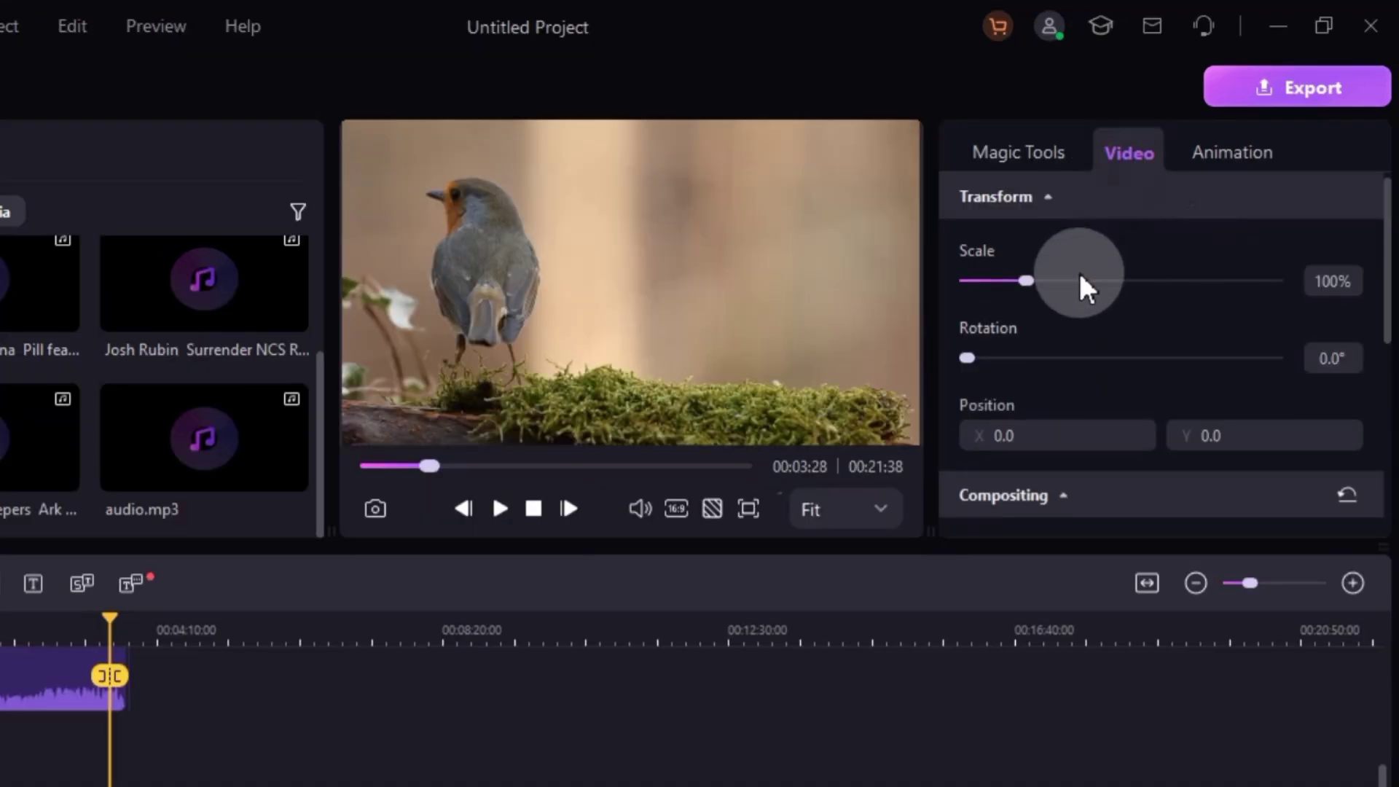
drag(1027, 282, 1059, 282)
Rotate the robin video to 345° and reposition it within the frame
drag(568, 256, 890, 332)
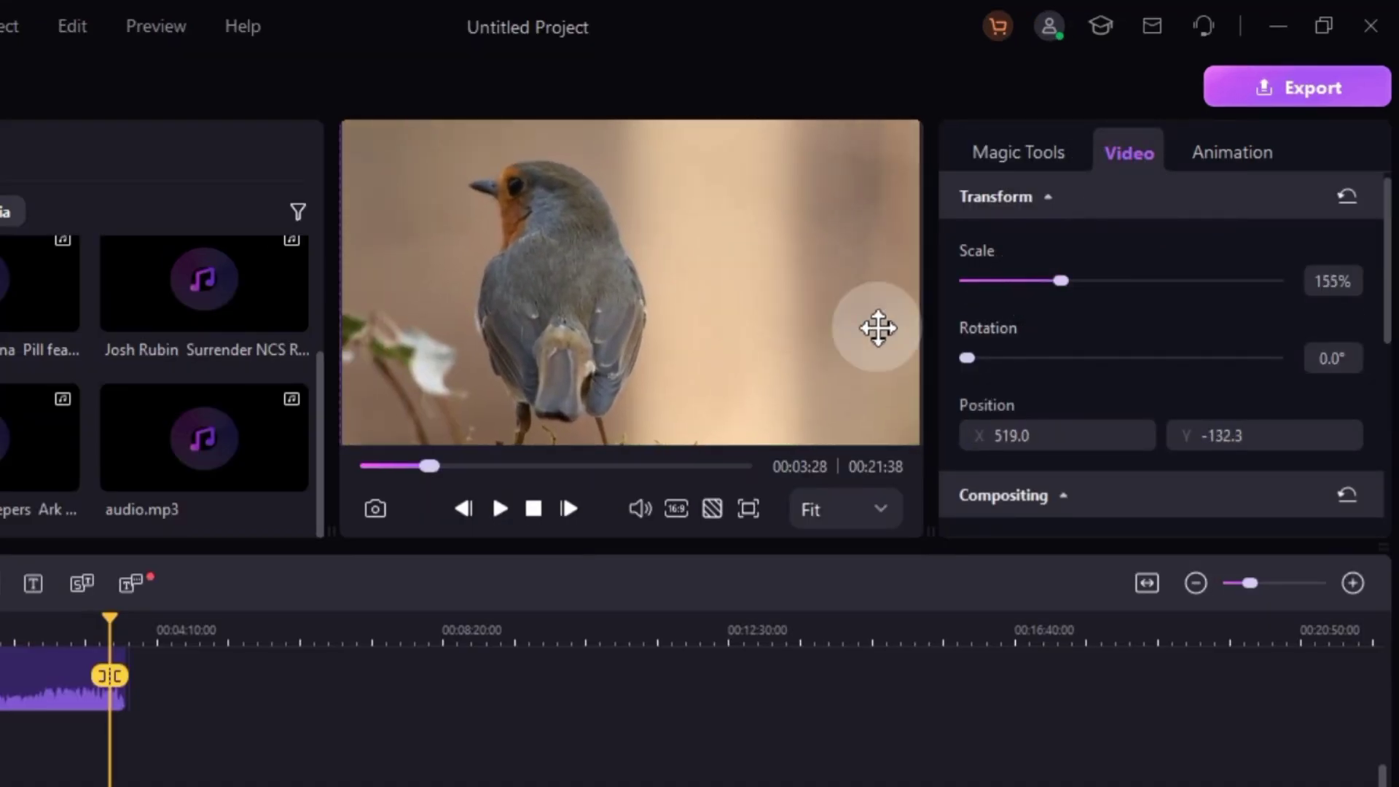
drag(966, 359, 1264, 360)
scroll(1203, 383, down, 3)
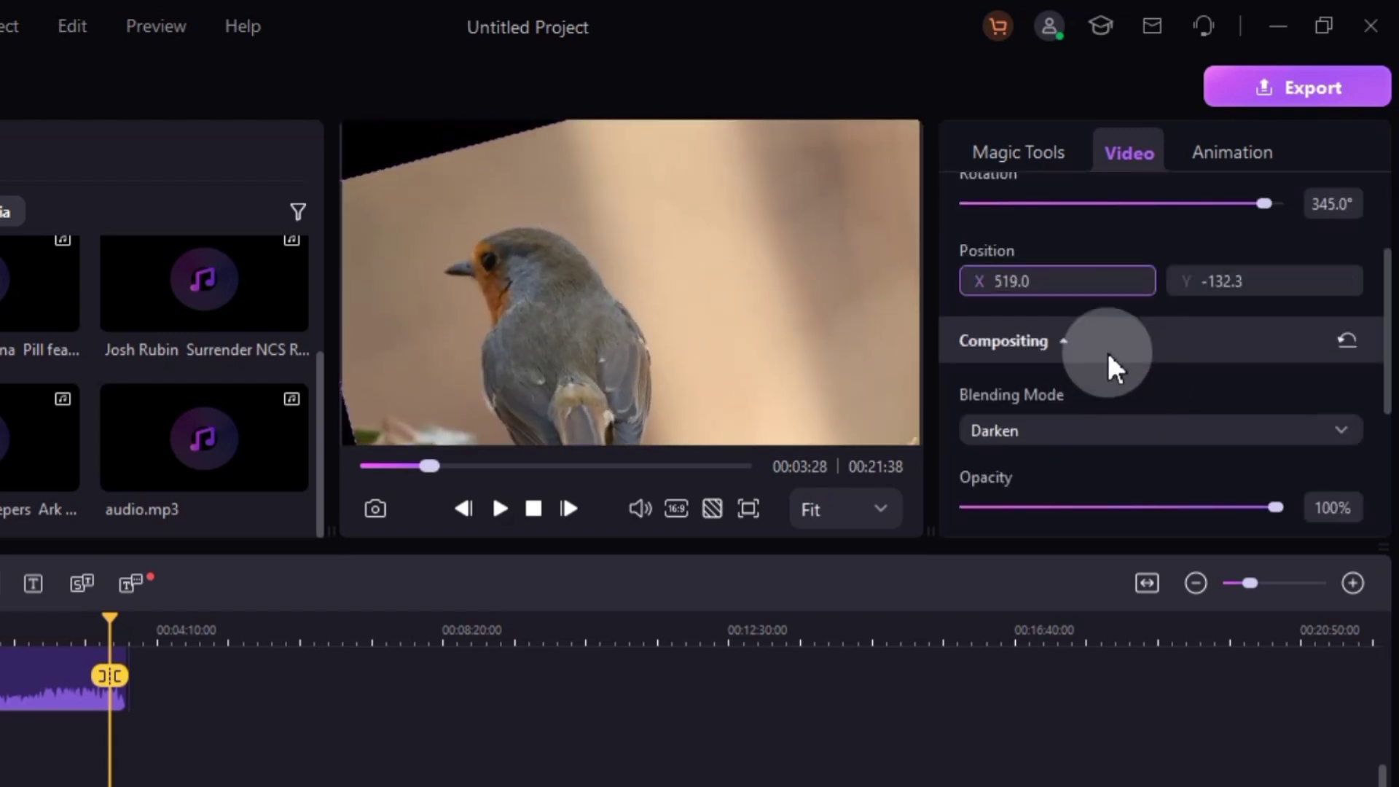
drag(1192, 281, 1235, 281)
drag(978, 281, 1092, 282)
mouse_move(1235, 282)
mouse_down()
mouse_move(1192, 281)
mouse_move(1309, 281)
mouse_up()
scroll(1026, 374, down, 2)
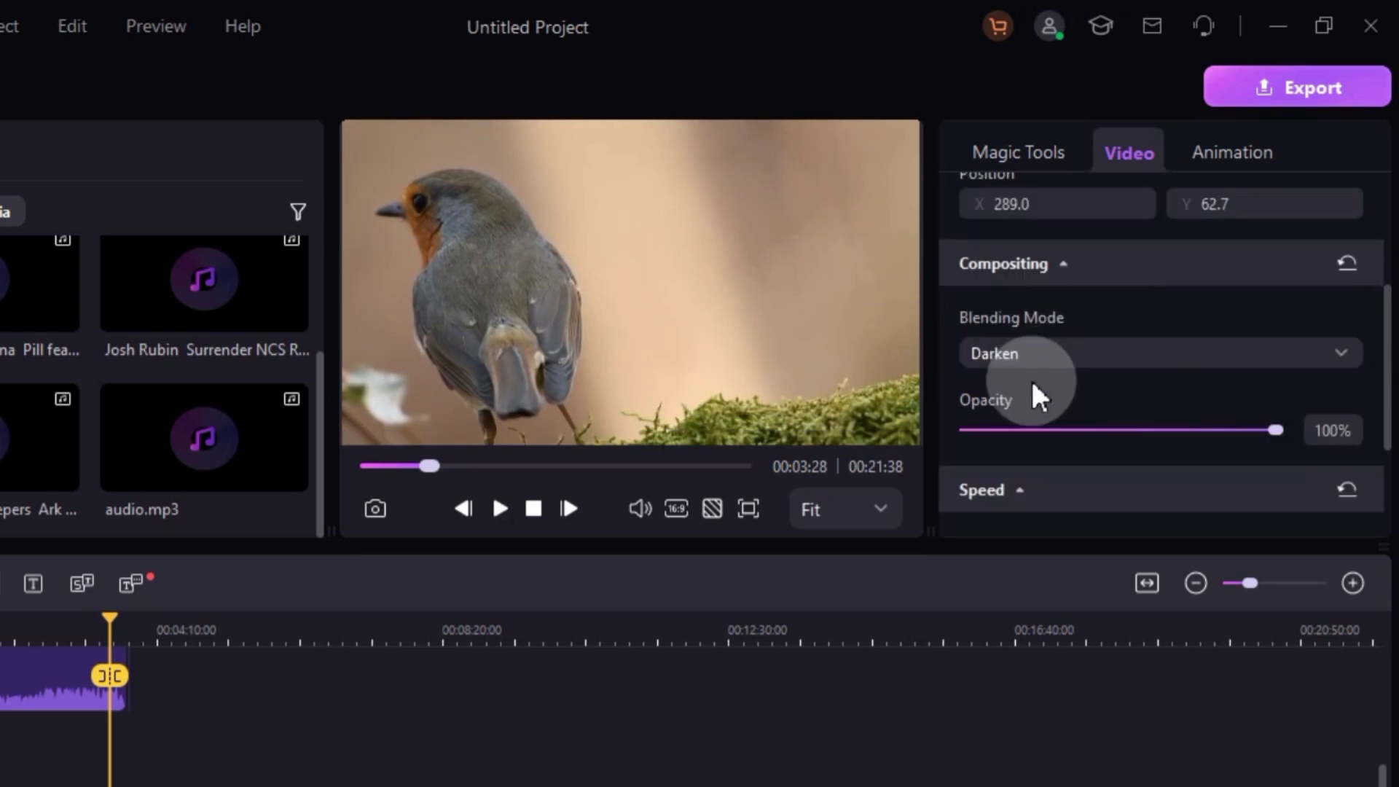
Filter the library to Video and place the Liverpool promenade clip on track 02
click(147, 629)
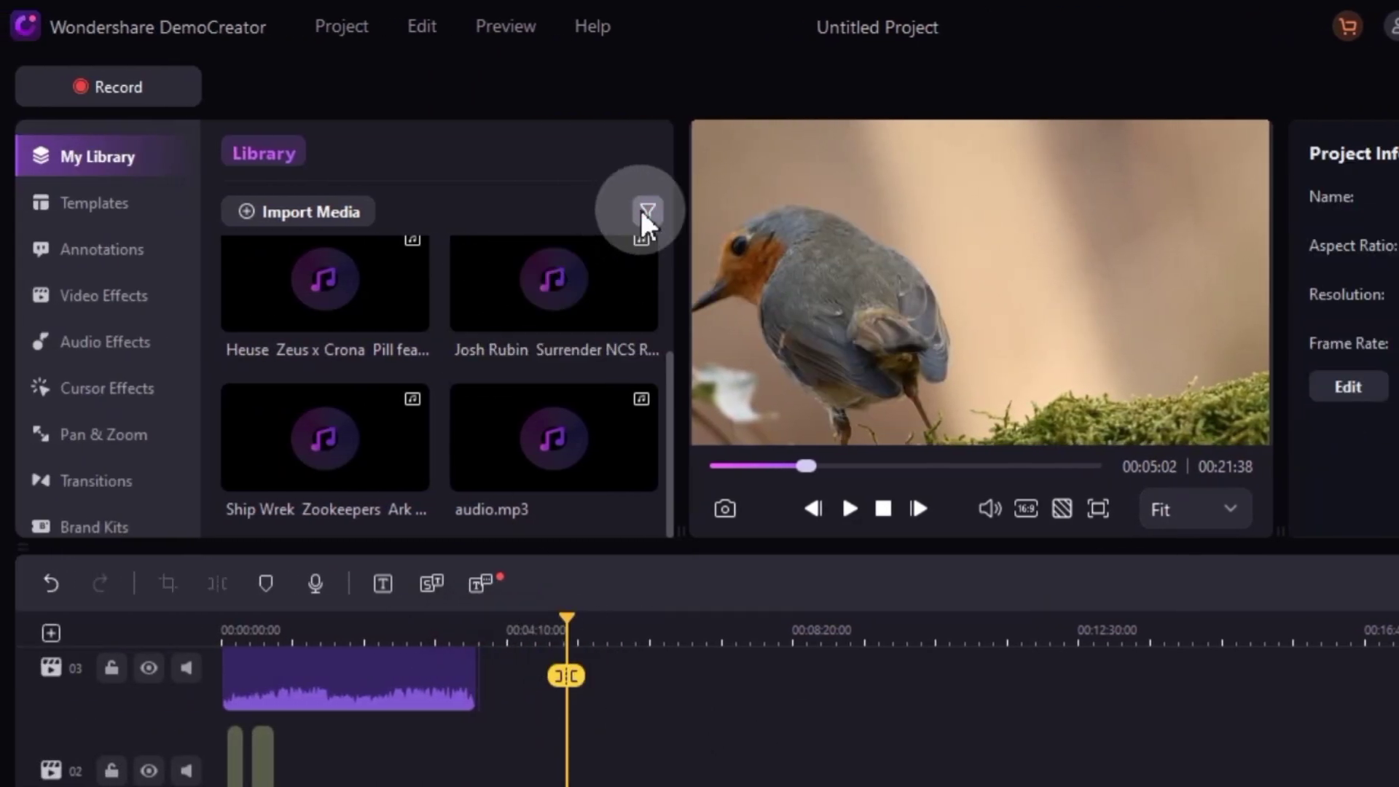
click(646, 211)
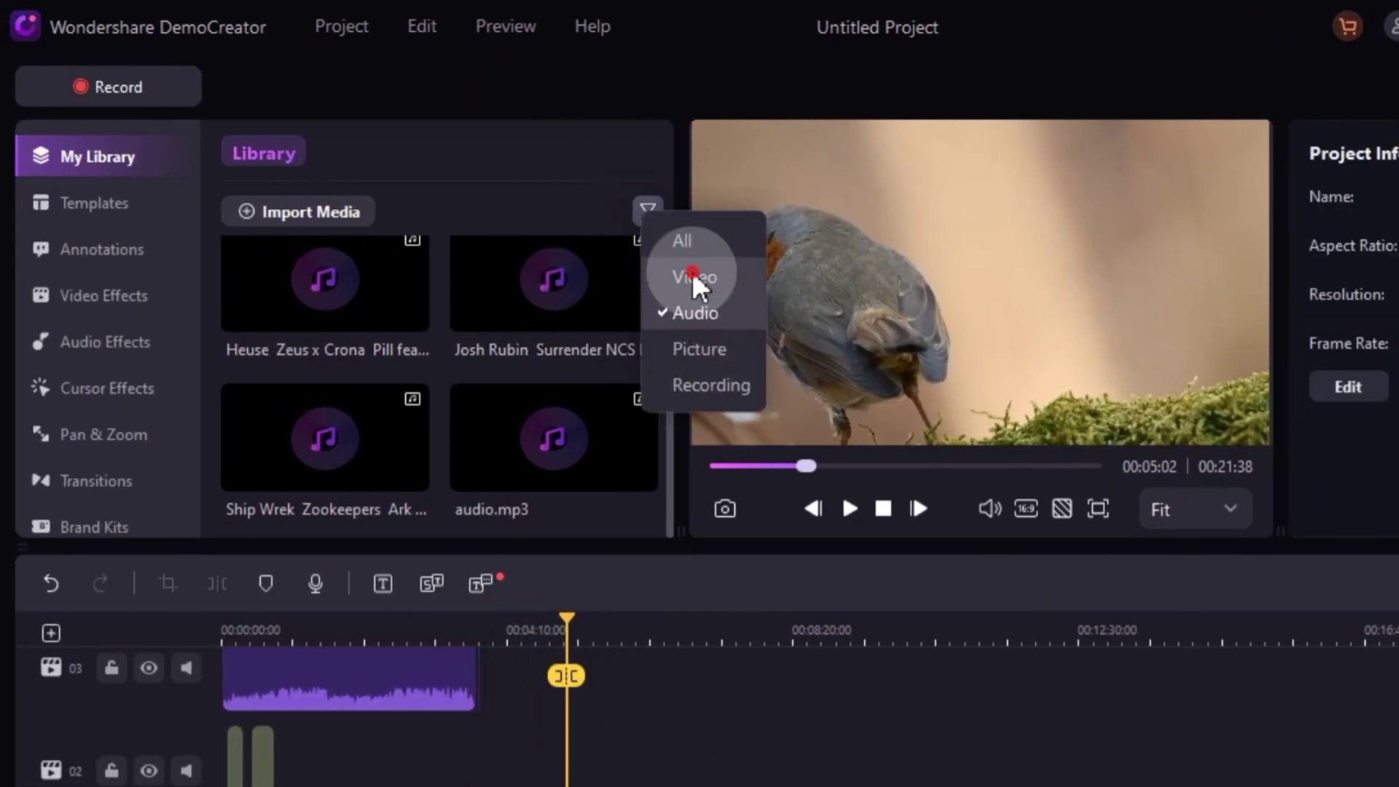
click(696, 276)
drag(416, 361, 547, 651)
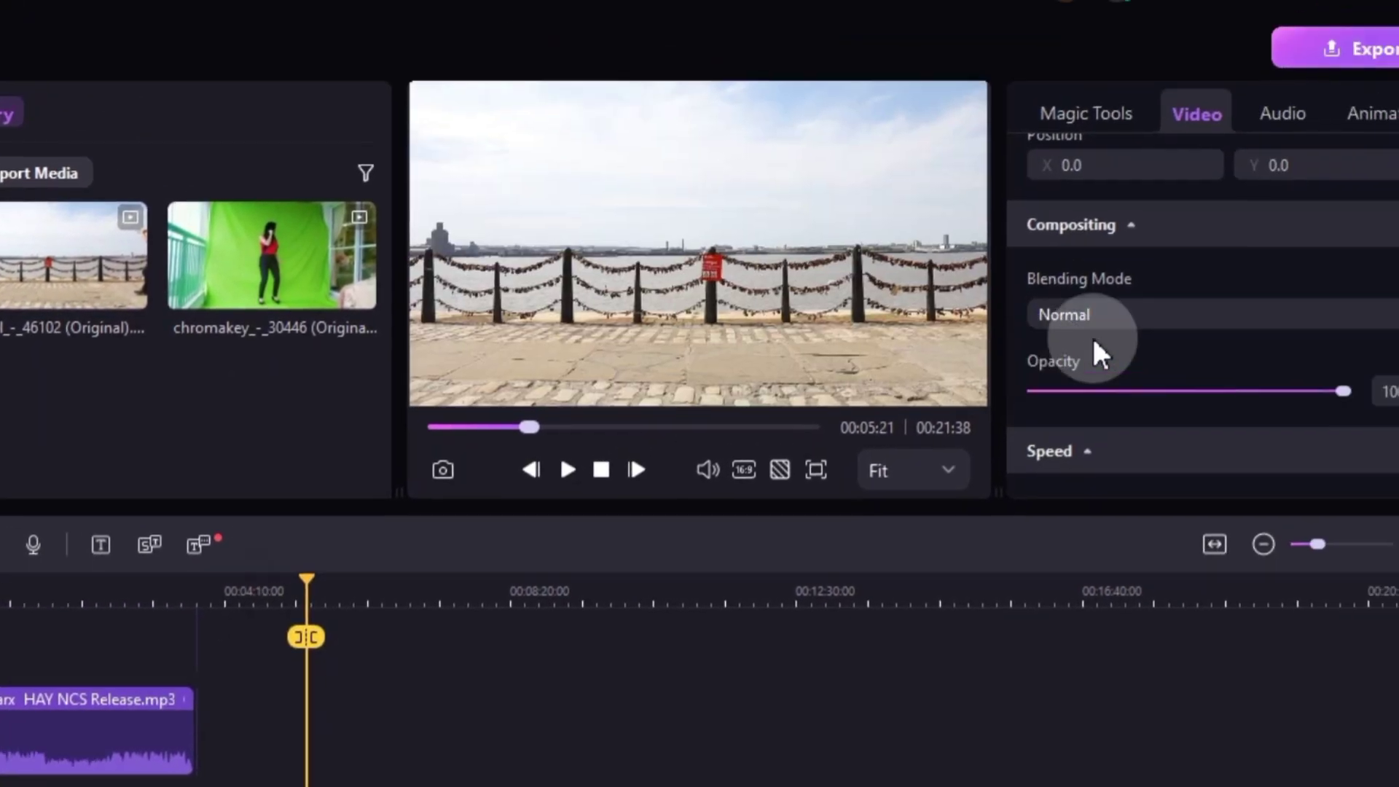
Try the Multiply, Screen and Overlay blending modes on the Liverpool clip
click(1050, 352)
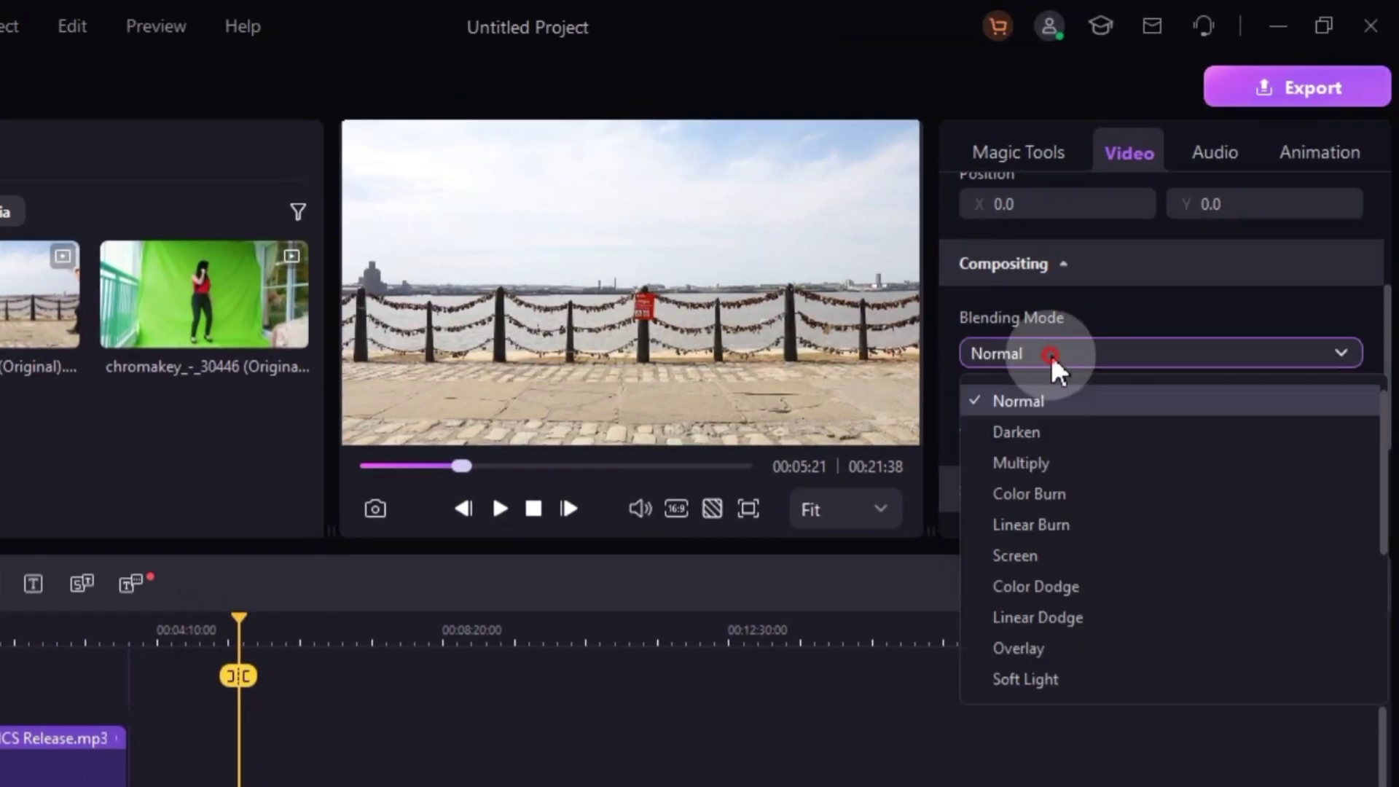
scroll(1073, 503, down, 3)
scroll(1055, 595, up, 3)
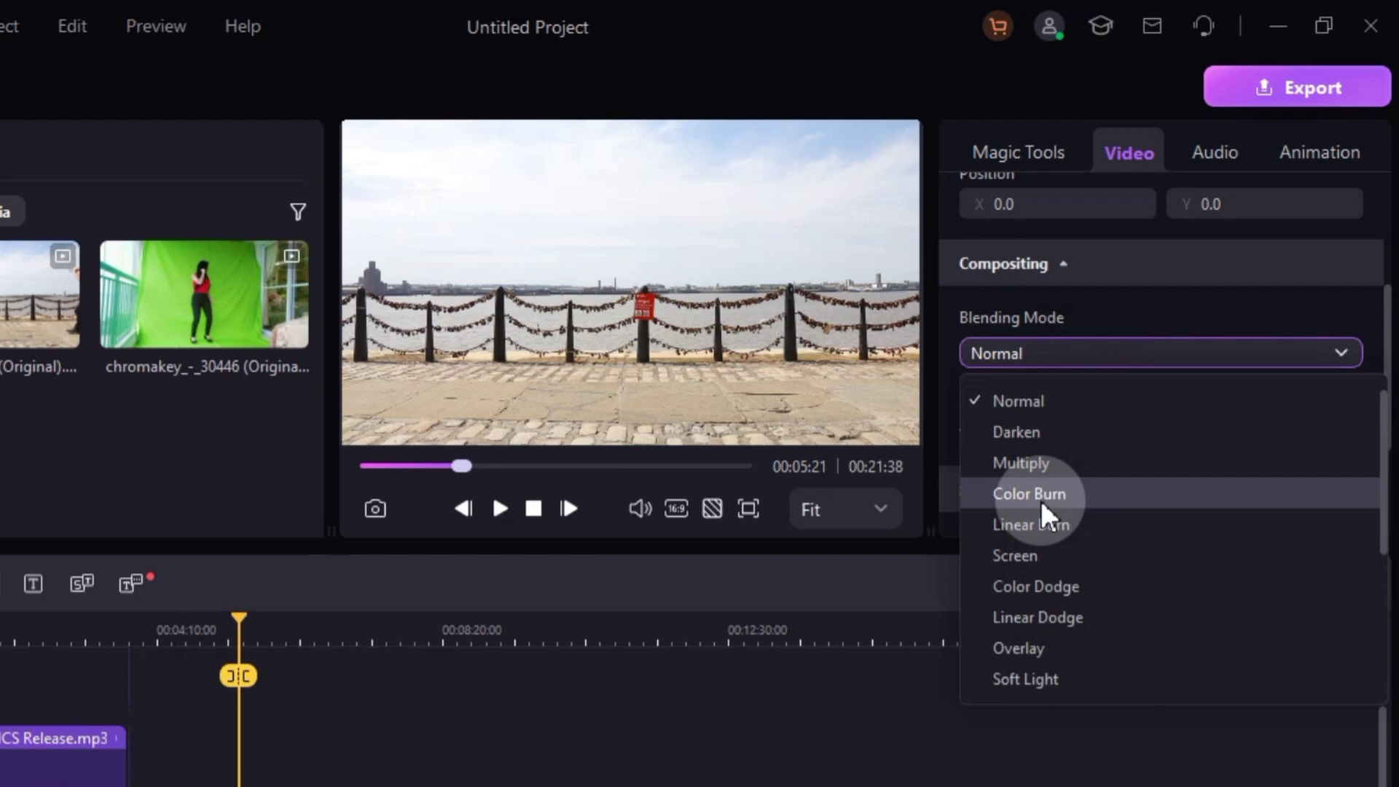
click(1040, 464)
click(1054, 352)
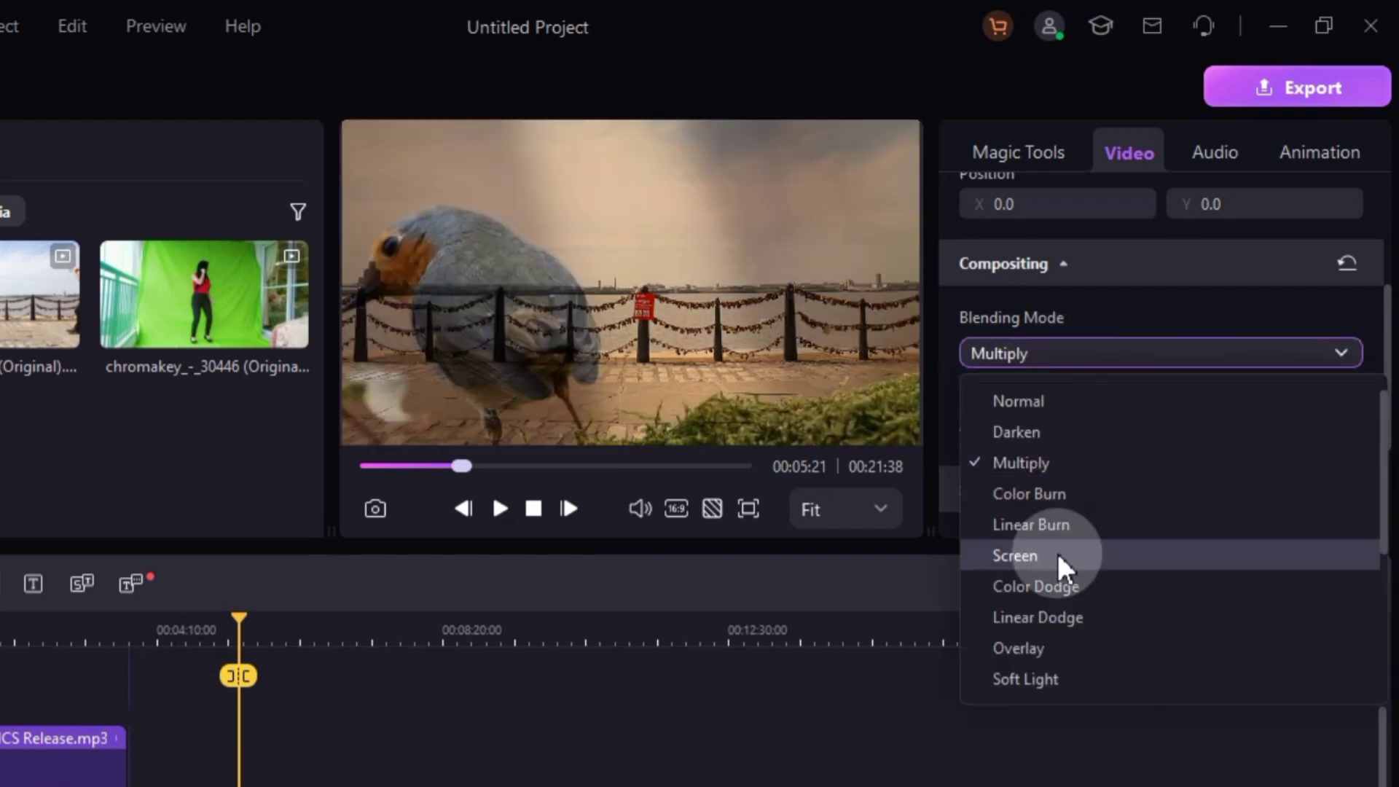
click(1057, 553)
click(1076, 353)
click(1066, 644)
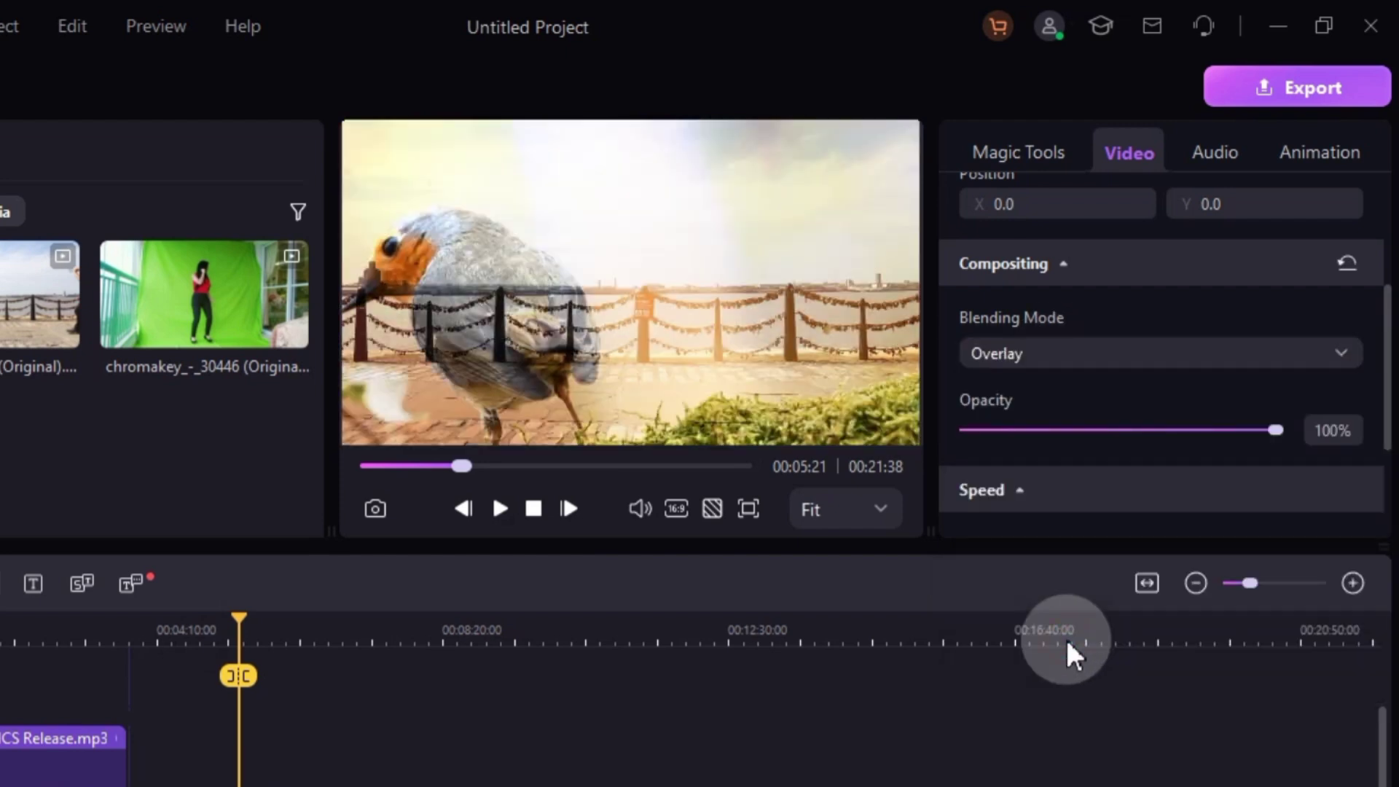
Preview the overlaid clips and lower the Liverpool clip's opacity to 44%
drag(239, 621, 224, 621)
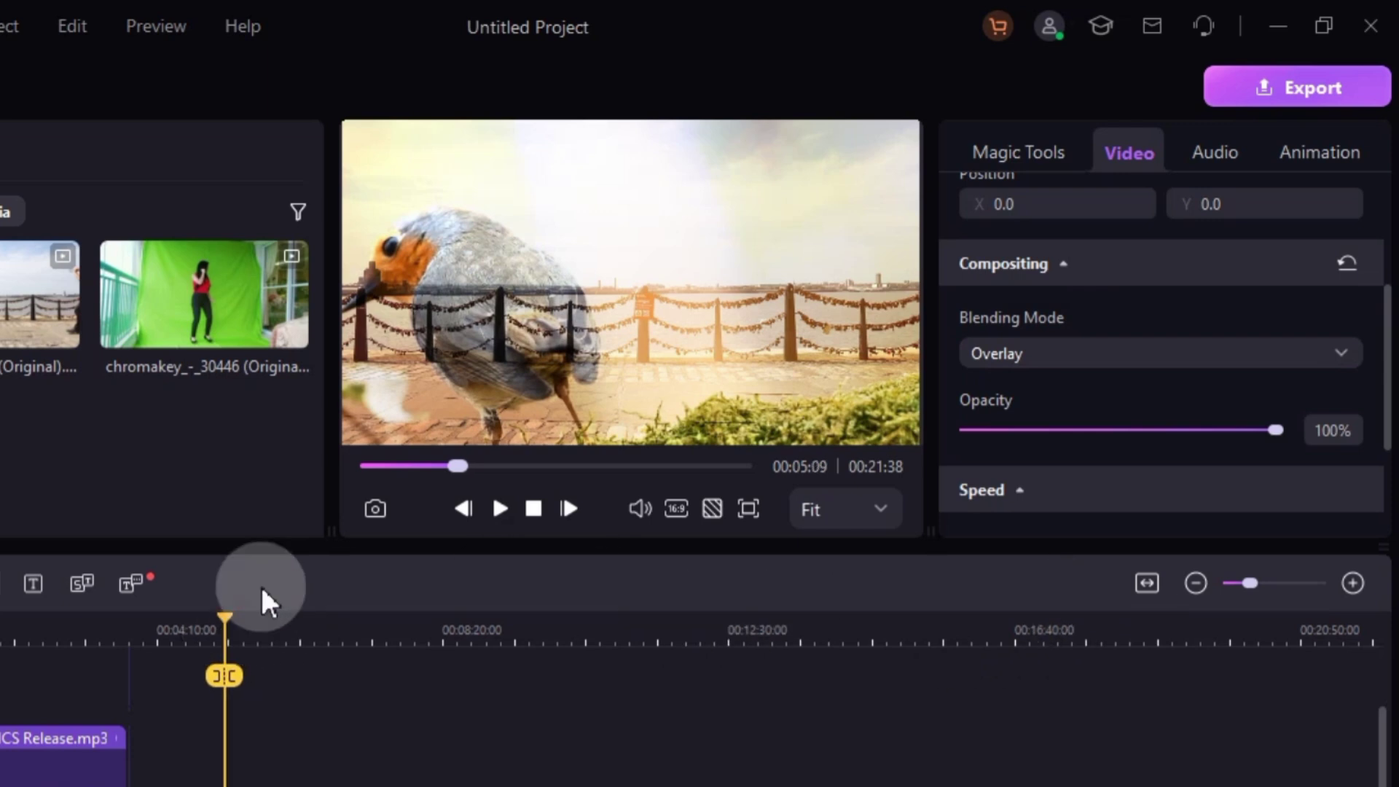
click(501, 506)
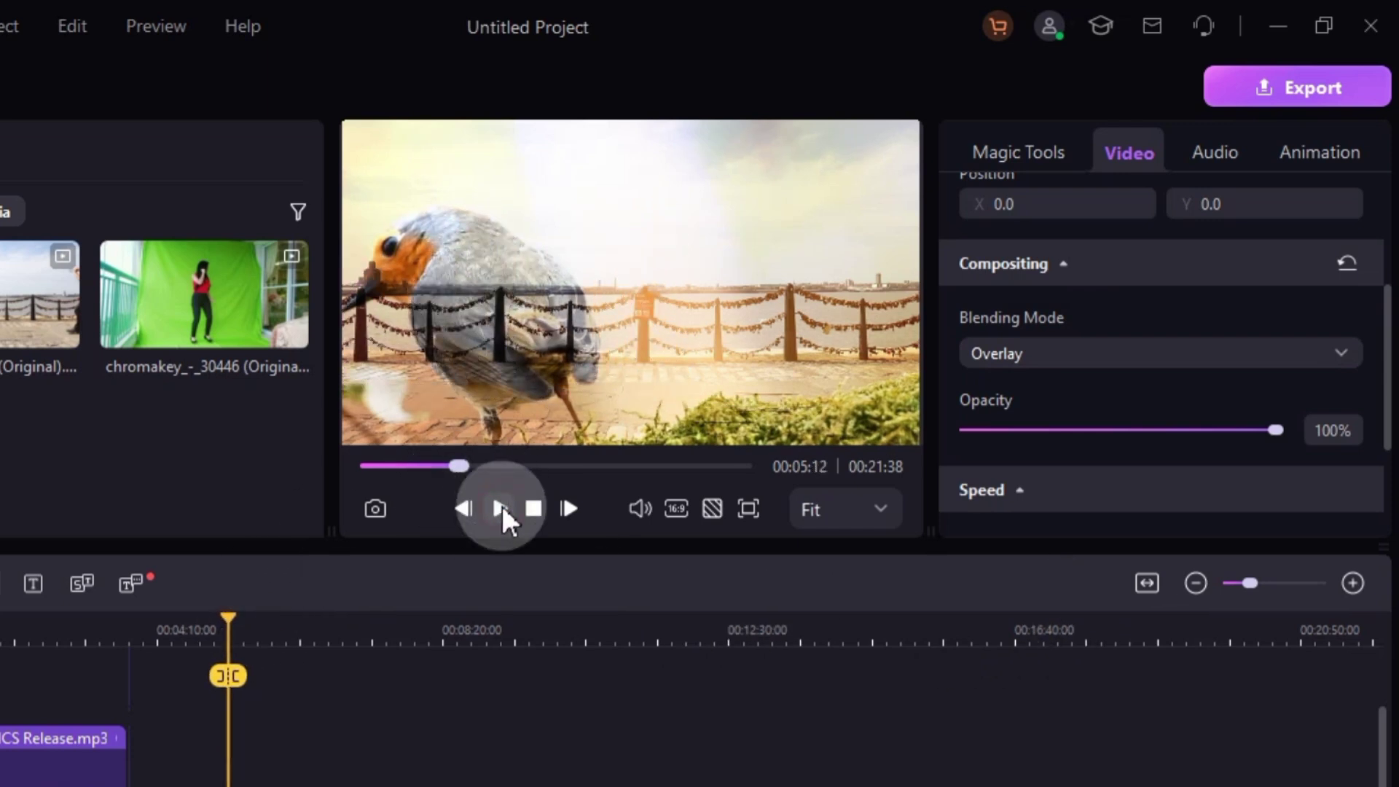
mouse_move(1275, 430)
mouse_down()
mouse_move(1002, 430)
mouse_move(1117, 429)
mouse_move(1015, 430)
mouse_move(1101, 430)
mouse_up()
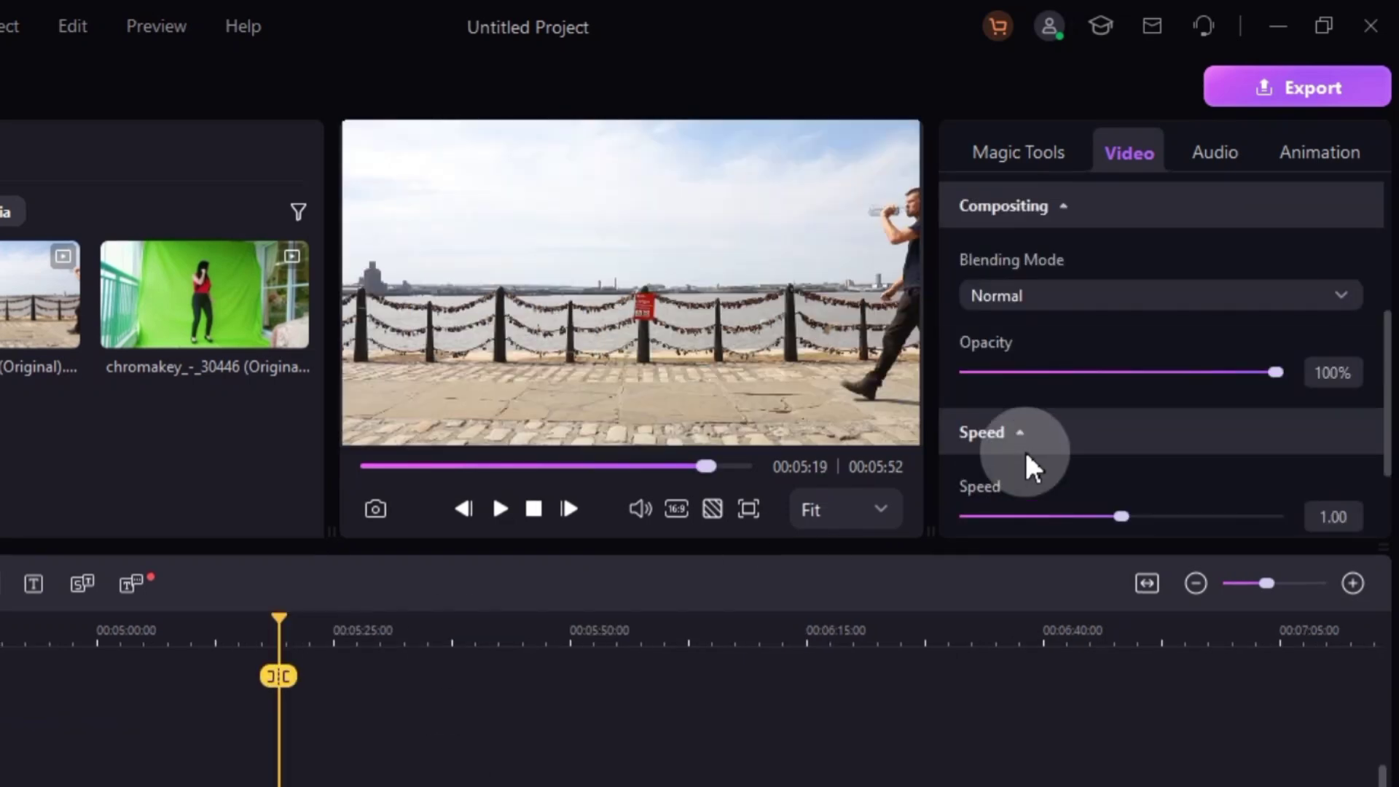
scroll(1024, 449, down, 2)
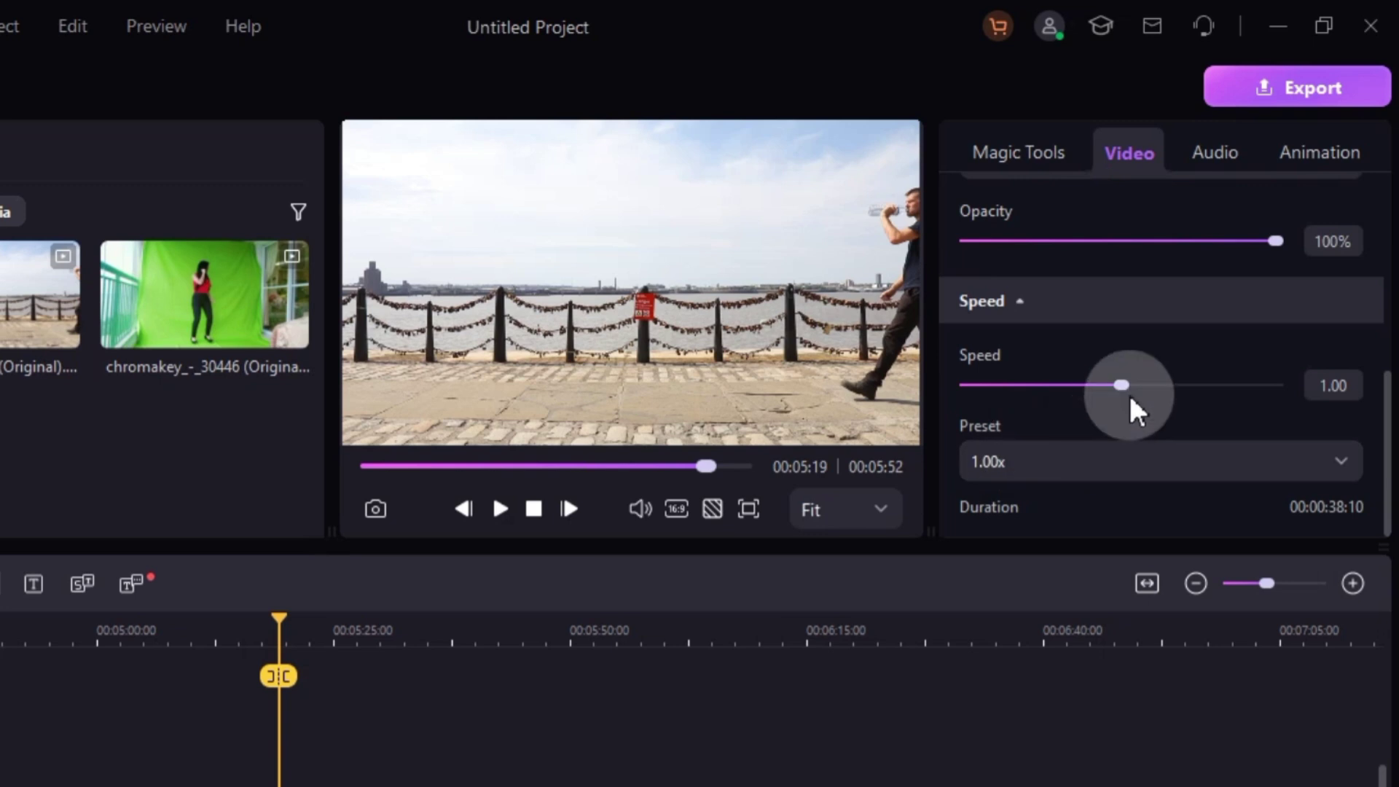
Try the Liverpool clip at 9.25x speed, then below normal speed, previewing each
drag(1121, 386, 1137, 386)
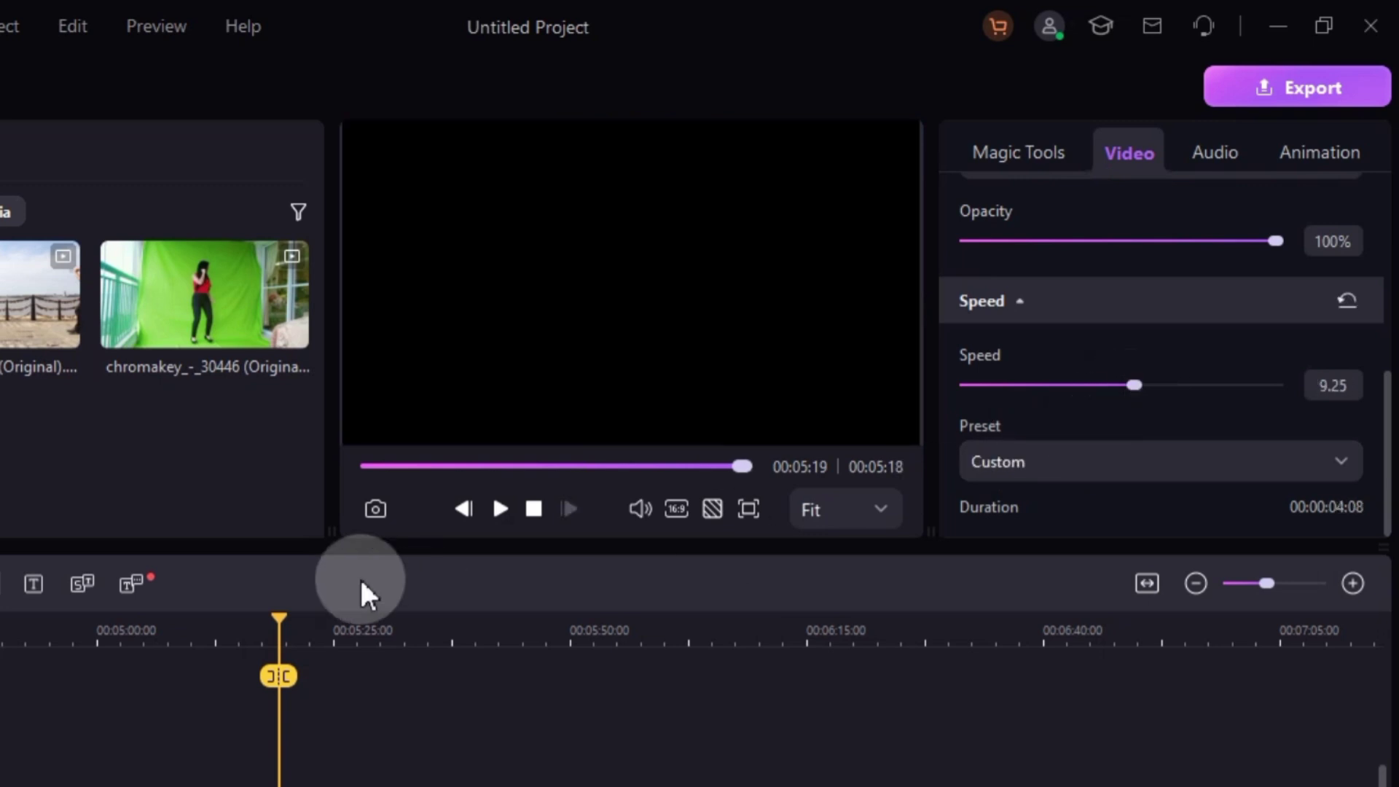
drag(280, 629, 255, 635)
click(501, 510)
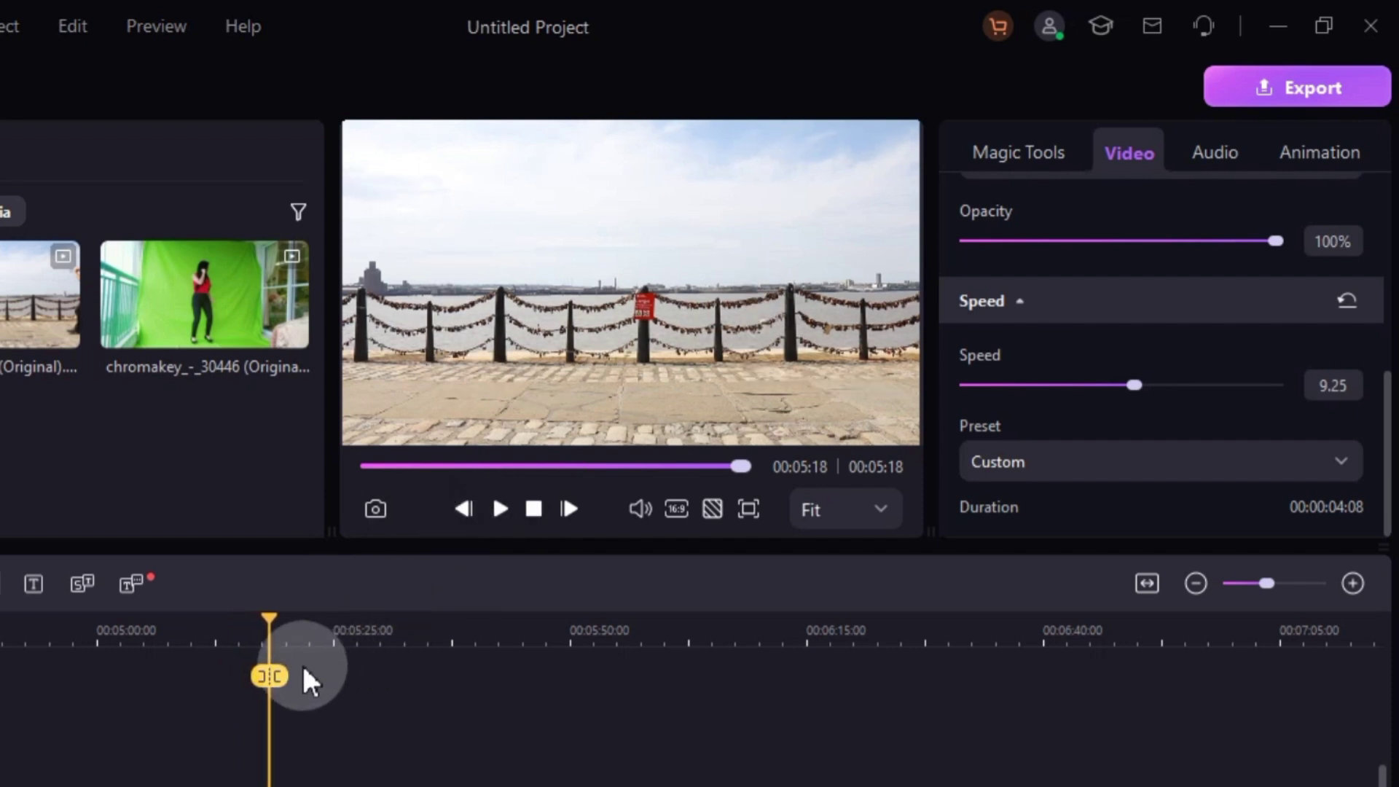
drag(272, 629, 241, 638)
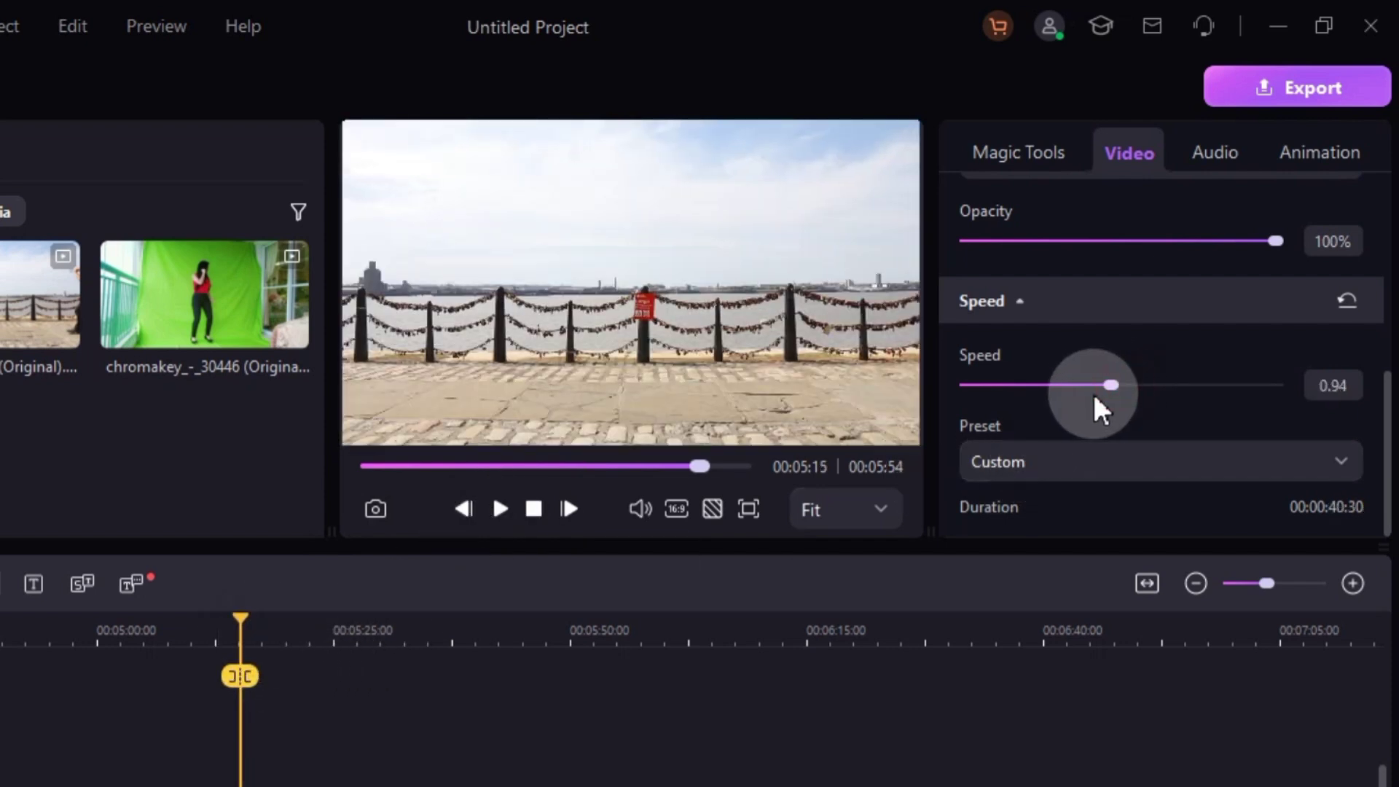
drag(1104, 386, 1045, 385)
click(500, 508)
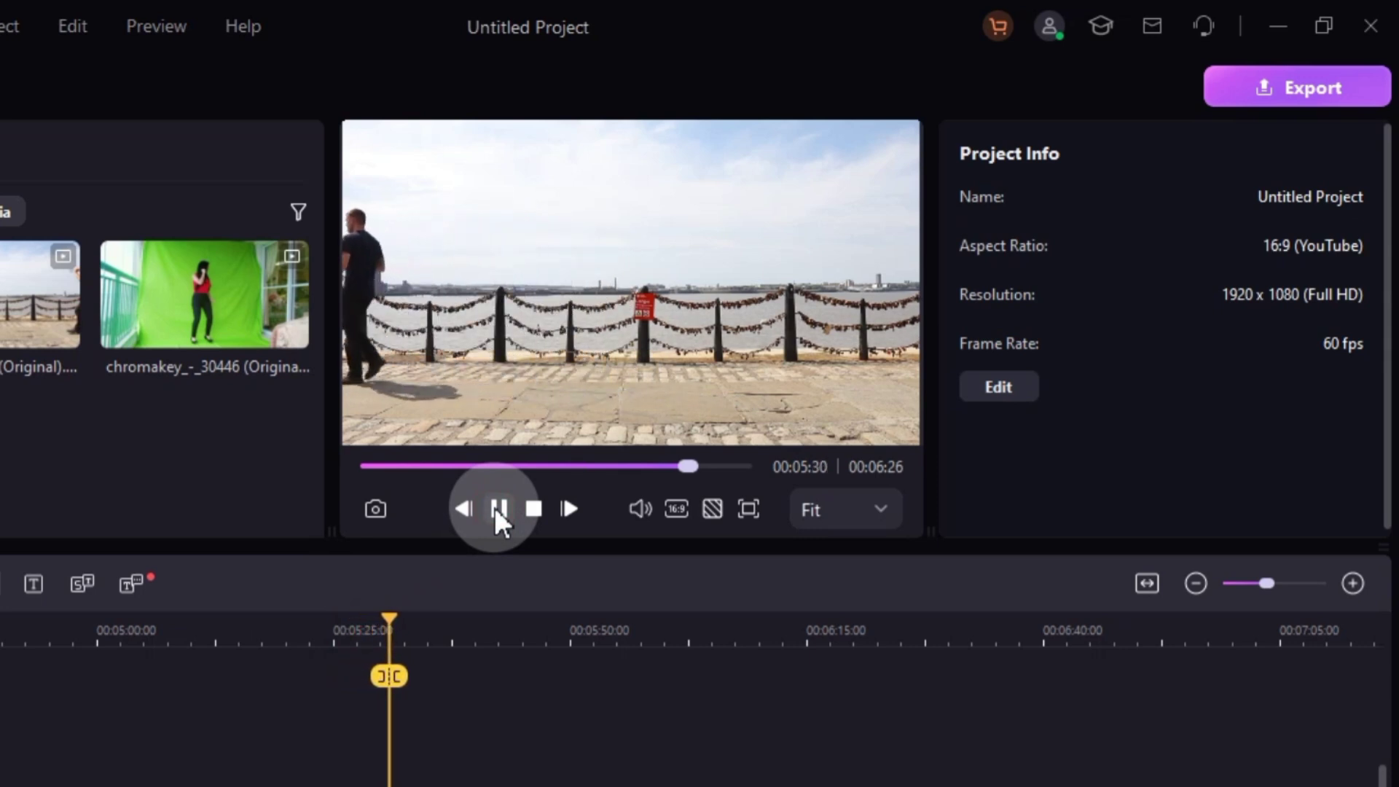
click(494, 507)
Apply the 2x speed preset to the Liverpool clip and preview it
click(1066, 461)
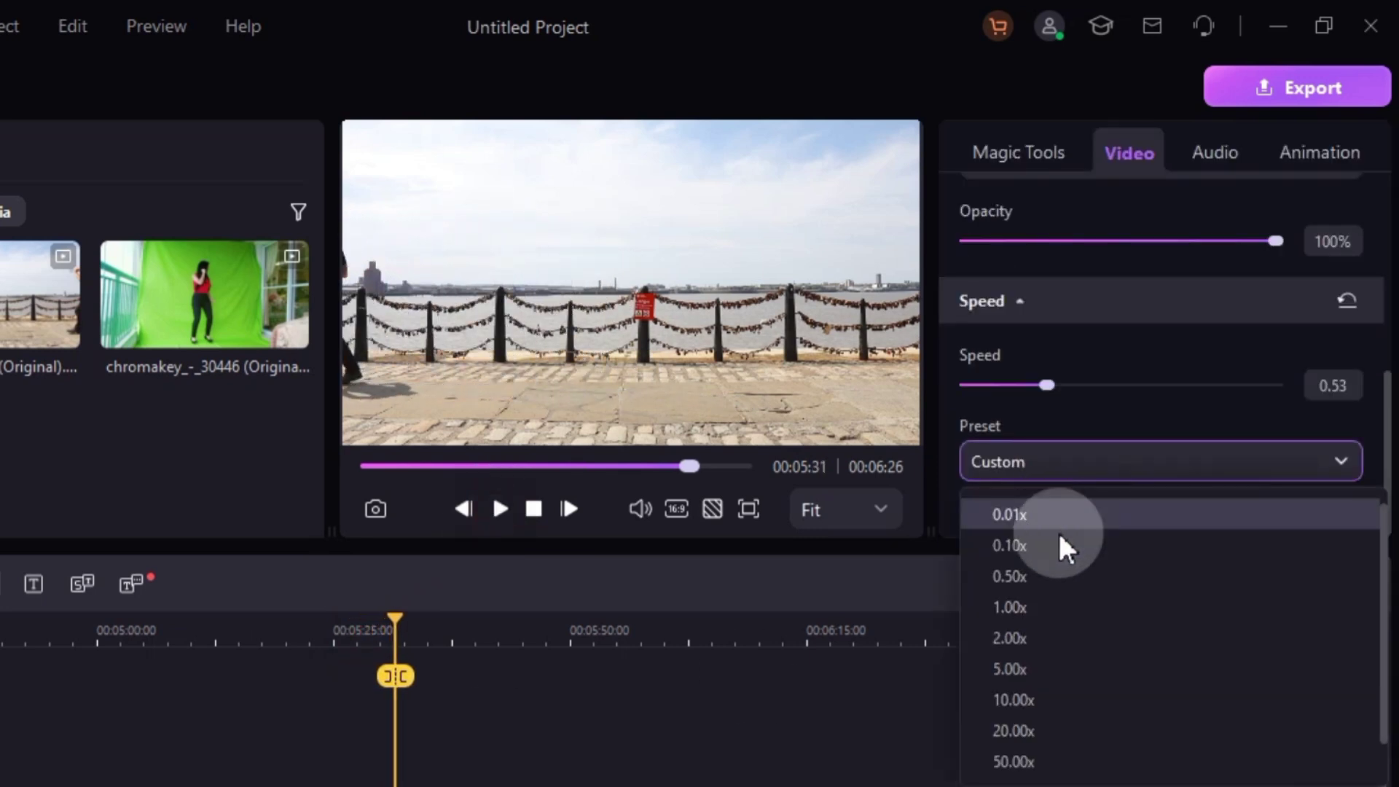
click(1011, 638)
click(260, 633)
click(497, 509)
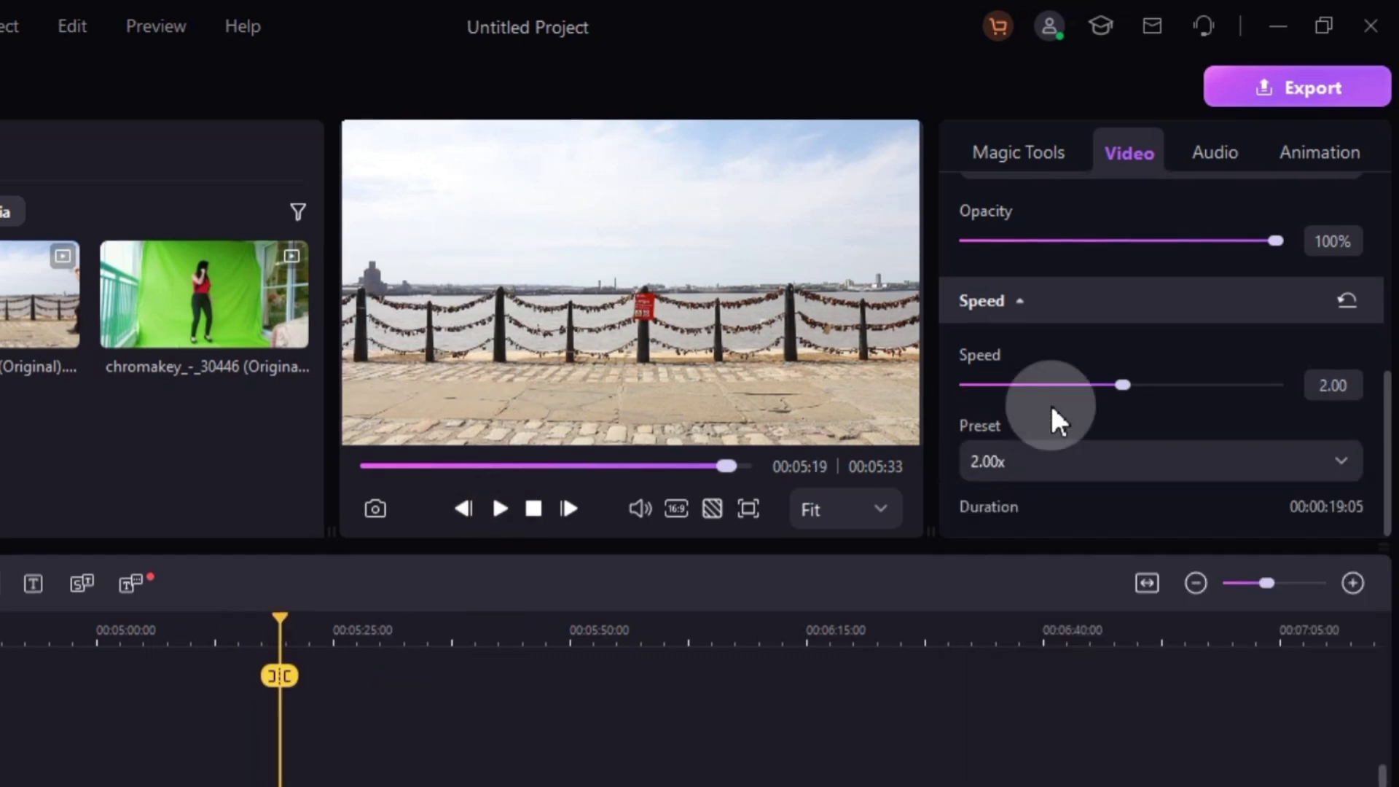
scroll(1172, 257, up, 1)
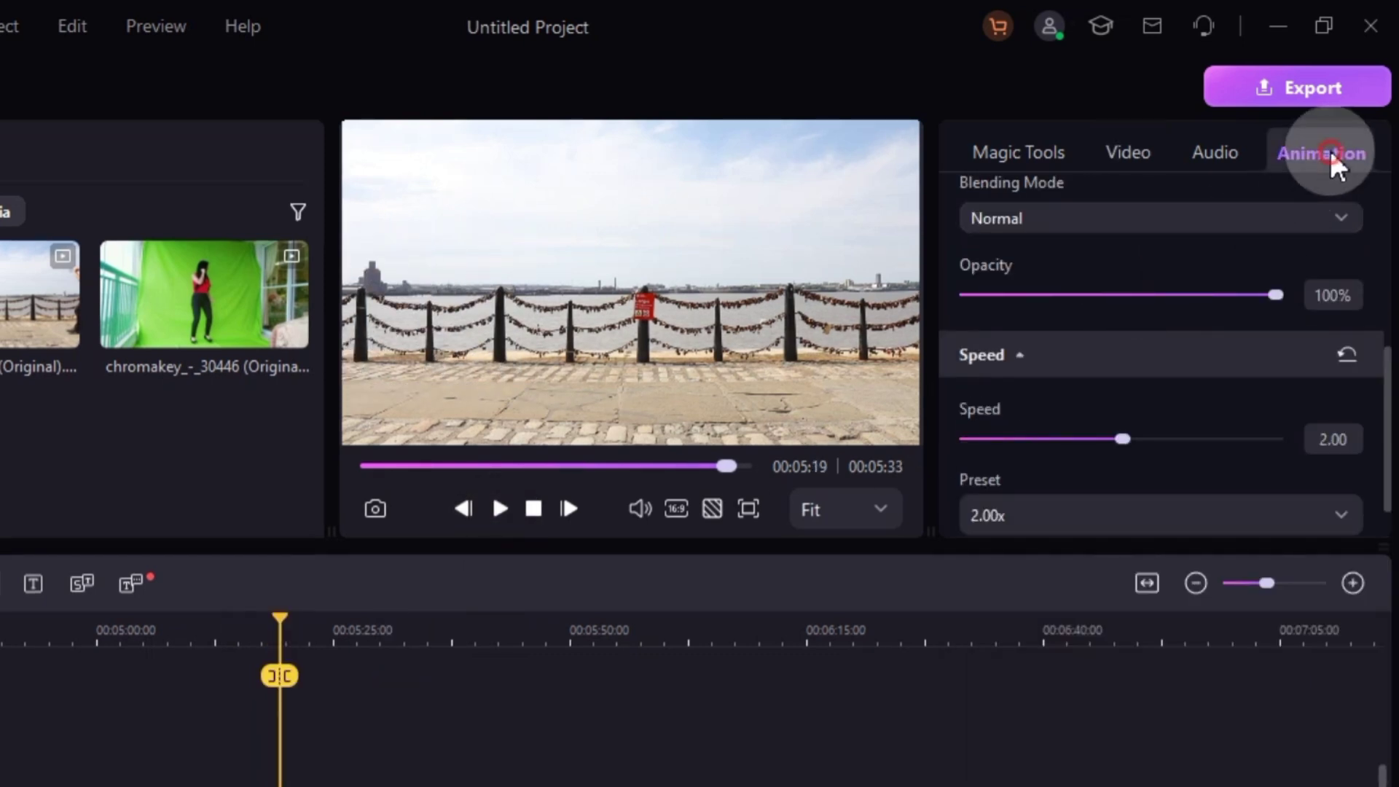
Try the Boom and Bounce to zoom out animations on the Liverpool clip, previewing each
click(1329, 151)
click(1158, 227)
click(498, 508)
click(1158, 350)
click(498, 508)
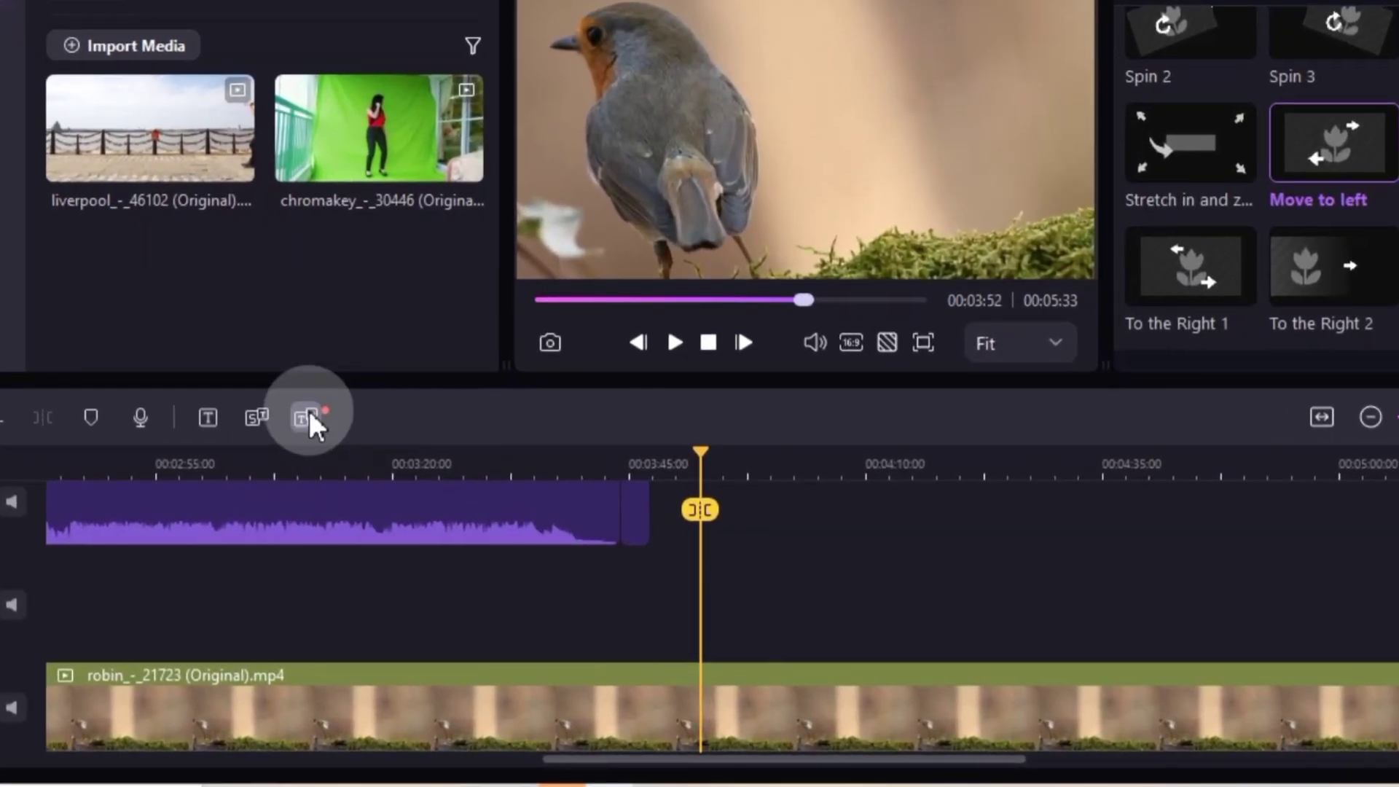
Generate the DemoCreator description narration in English (US) with a chosen voice
click(309, 410)
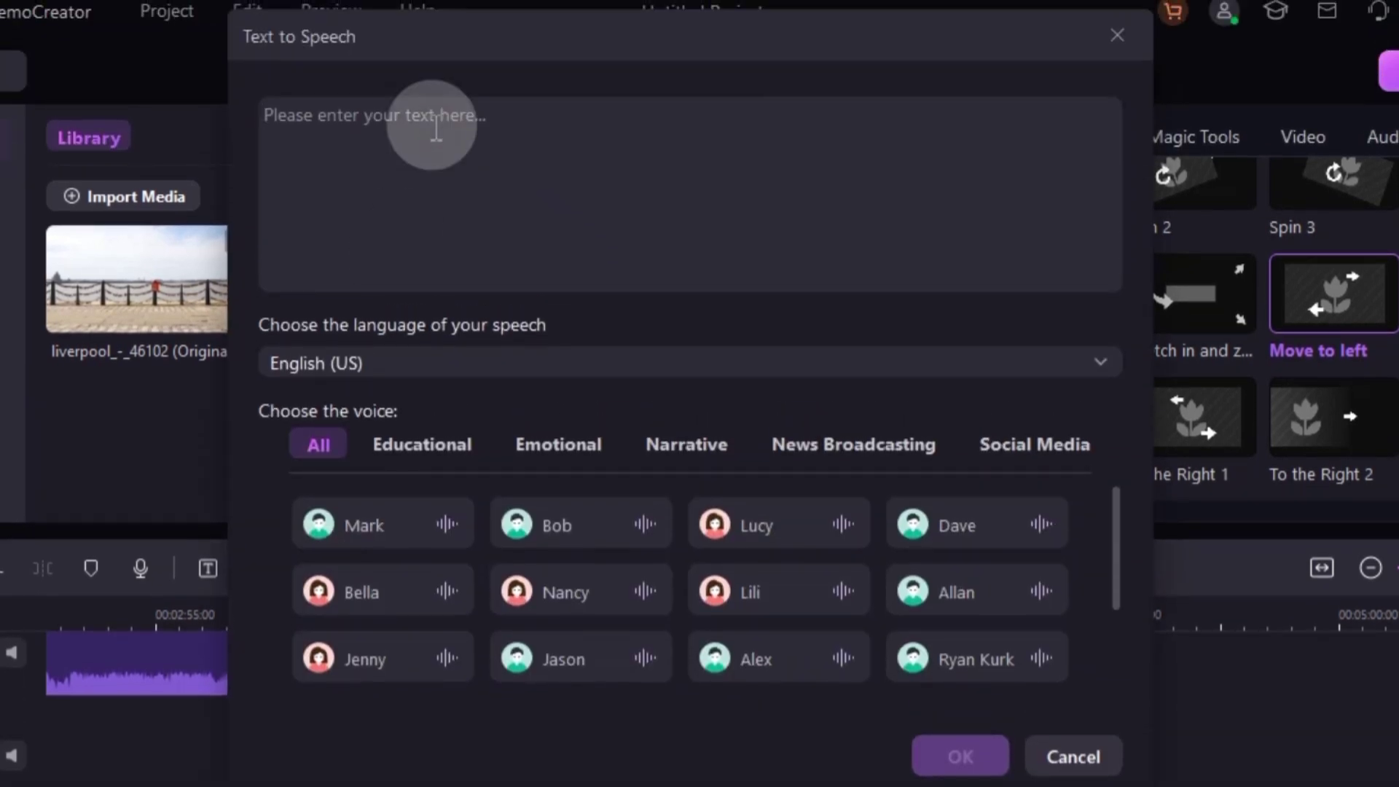
text(Wondershare DemoCreator is a powerful screen recording and video editing)
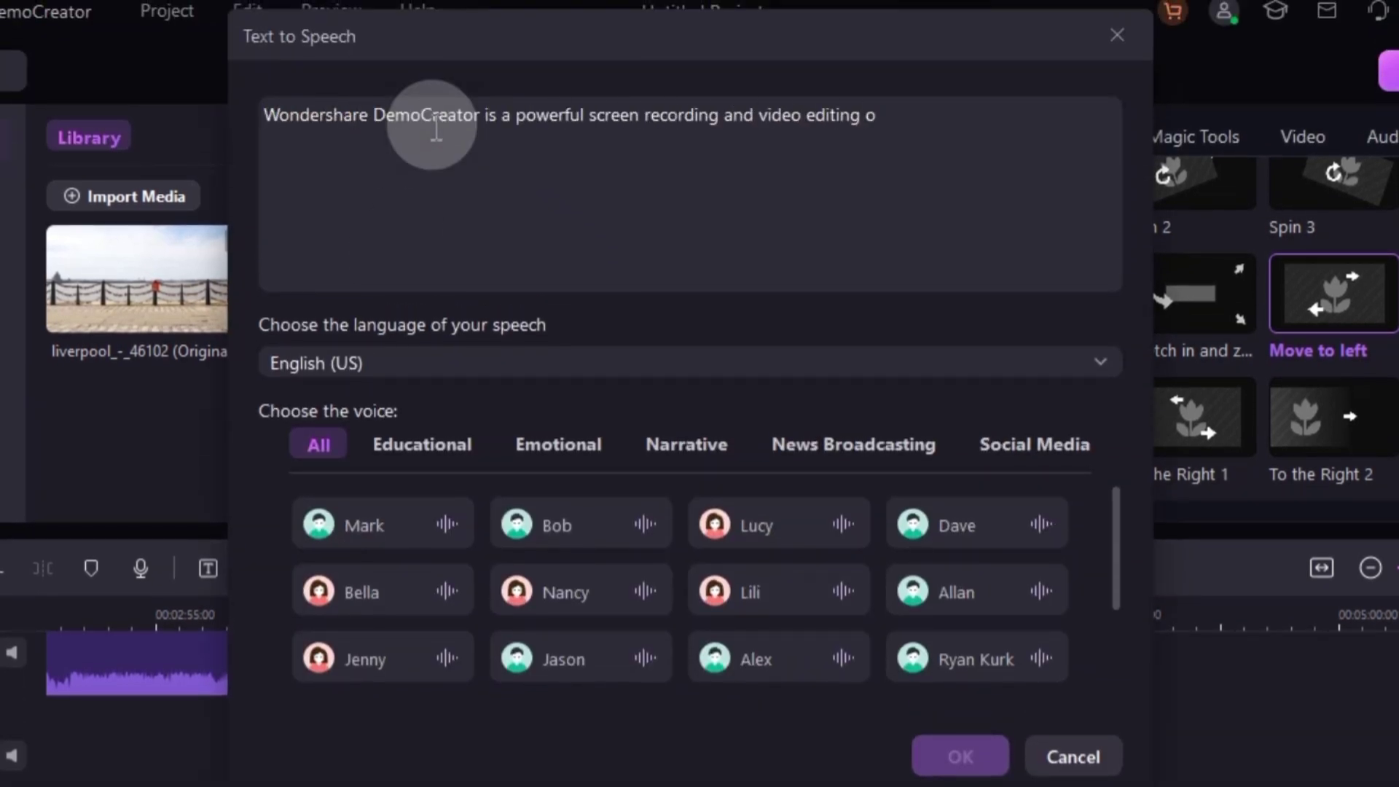
text(oftware.)
click(561, 366)
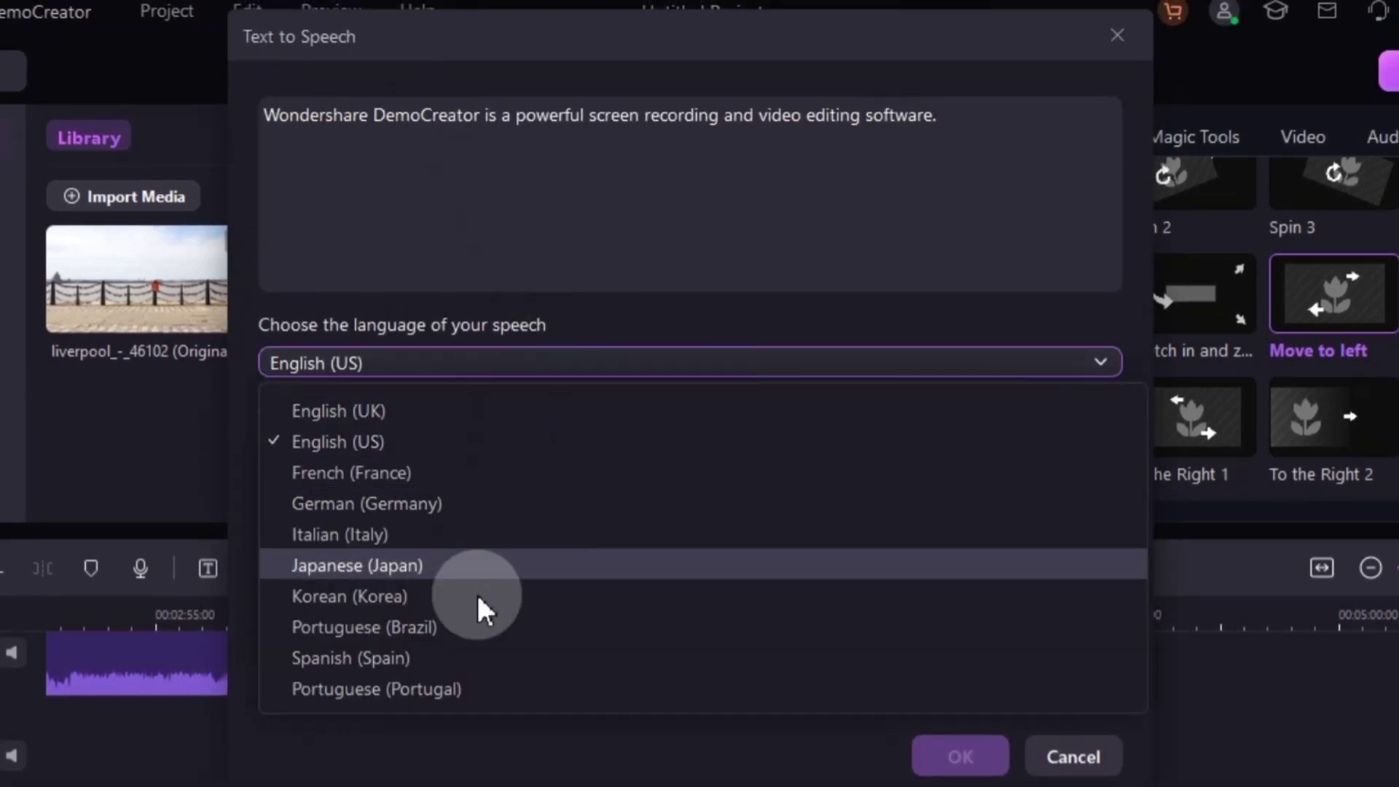
click(385, 435)
click(423, 448)
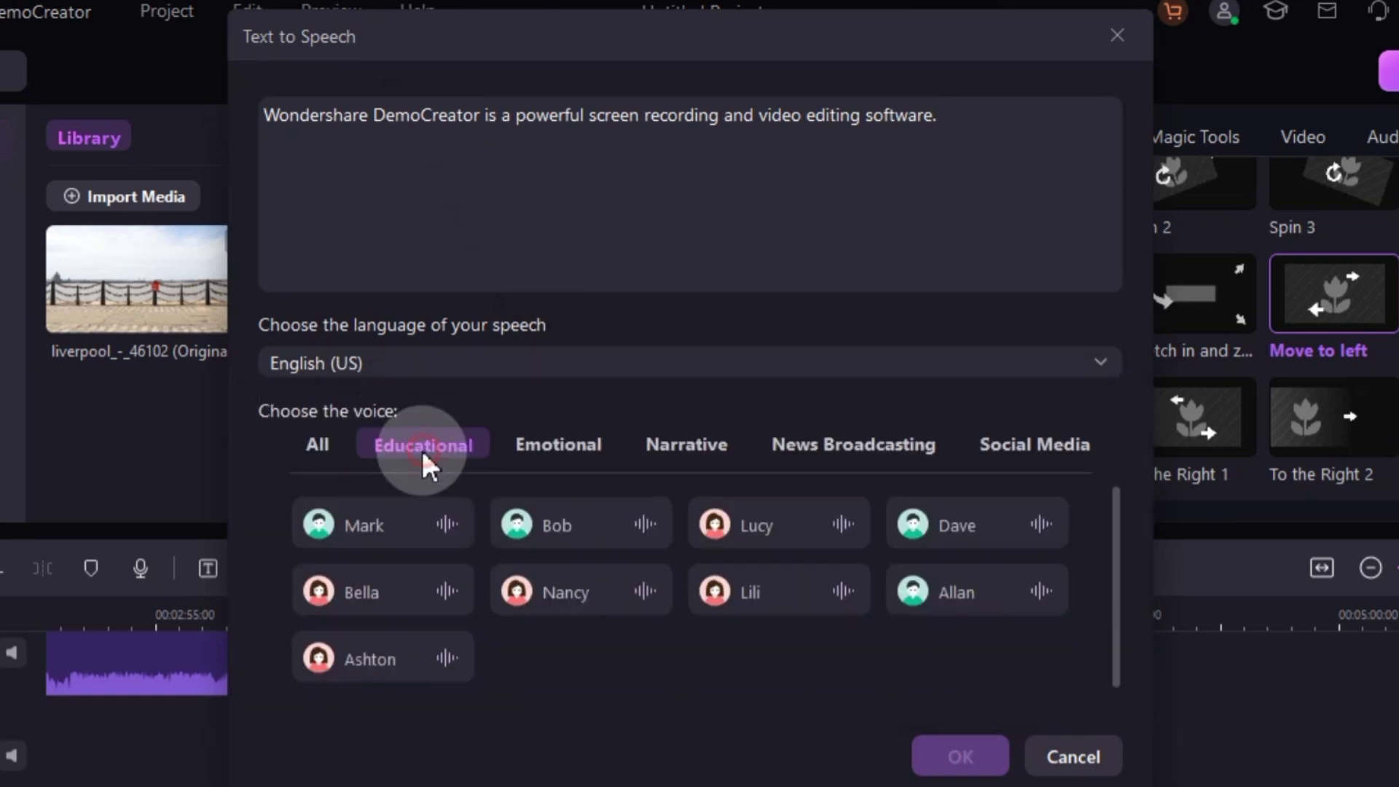
click(558, 445)
click(685, 445)
click(854, 445)
click(1034, 445)
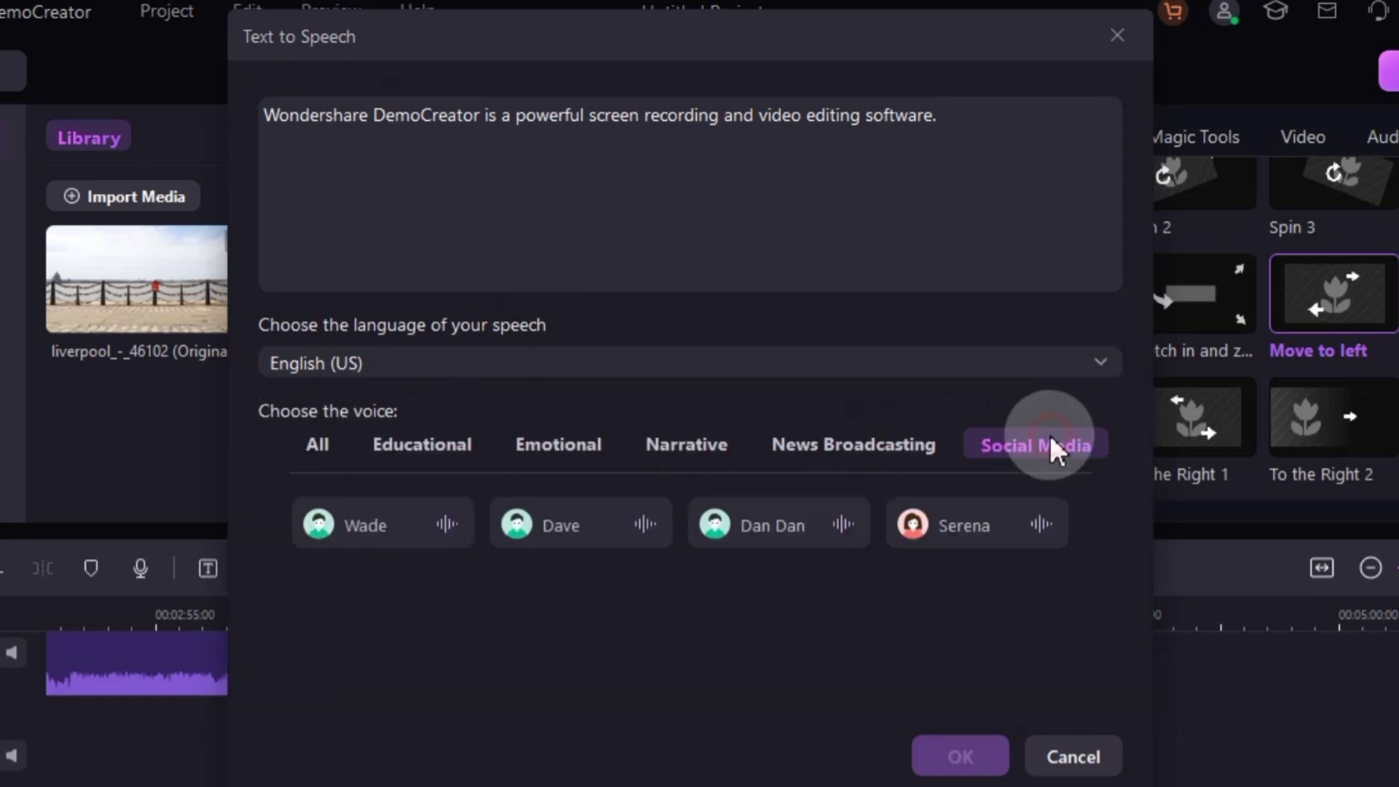
click(326, 442)
click(813, 590)
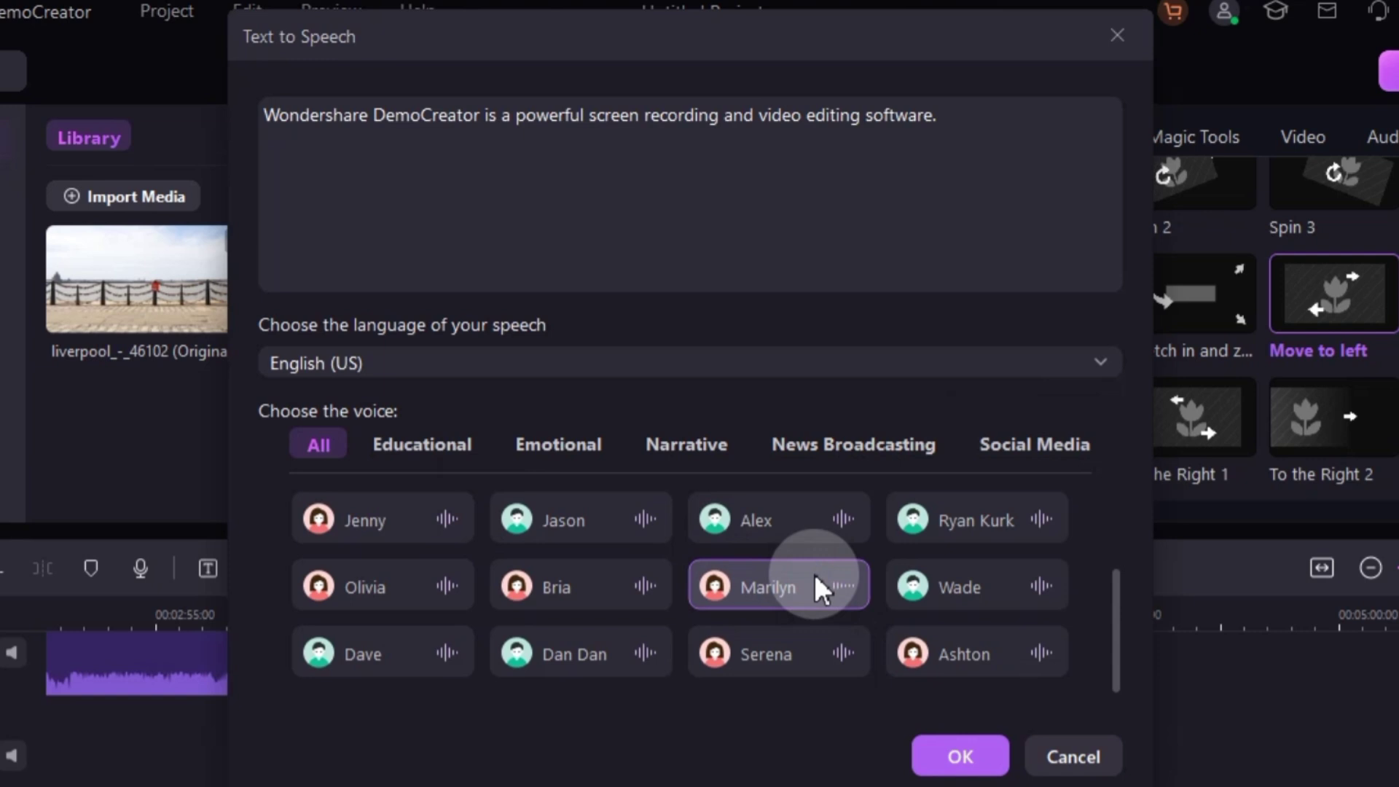
click(960, 757)
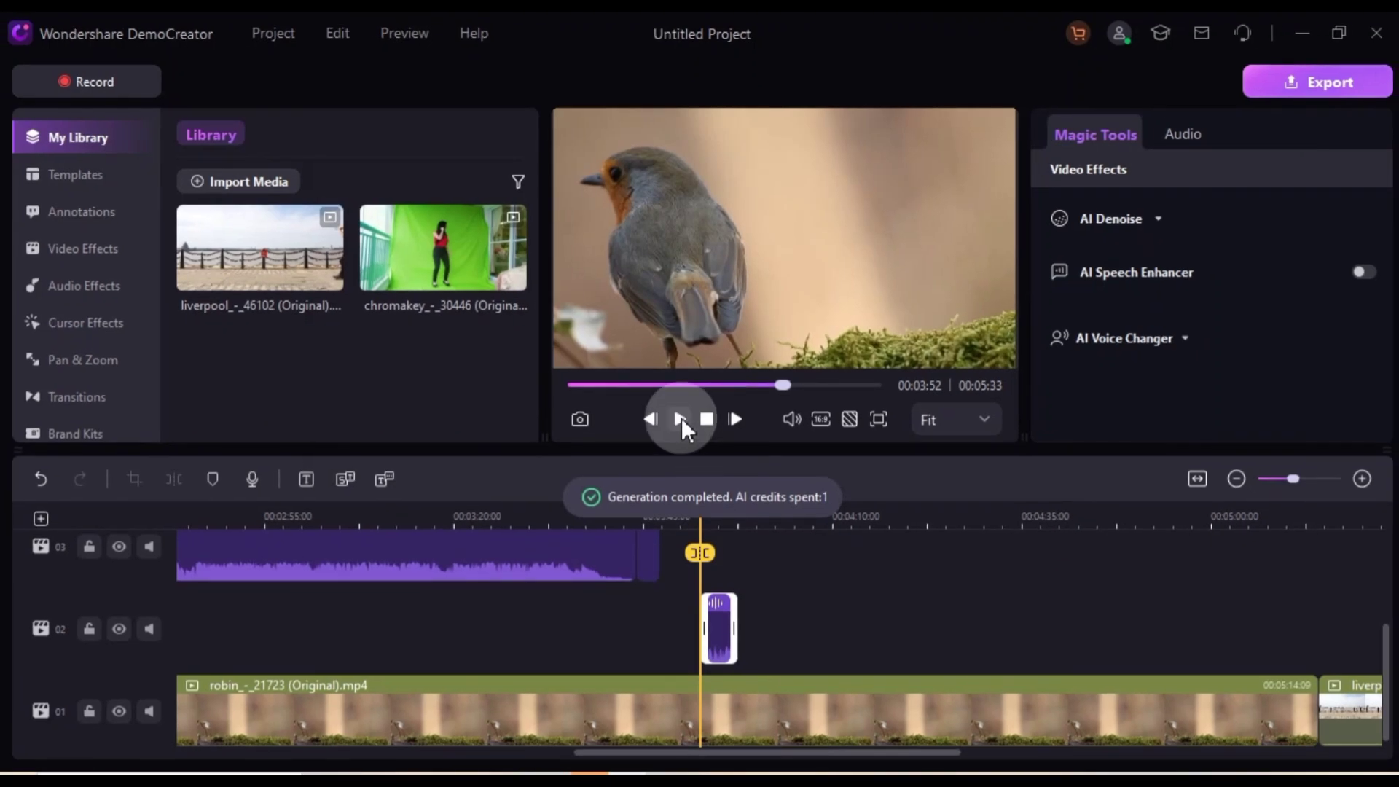
Preview the narration, zoom the timeline in on it, and return to 00:03:53
click(681, 418)
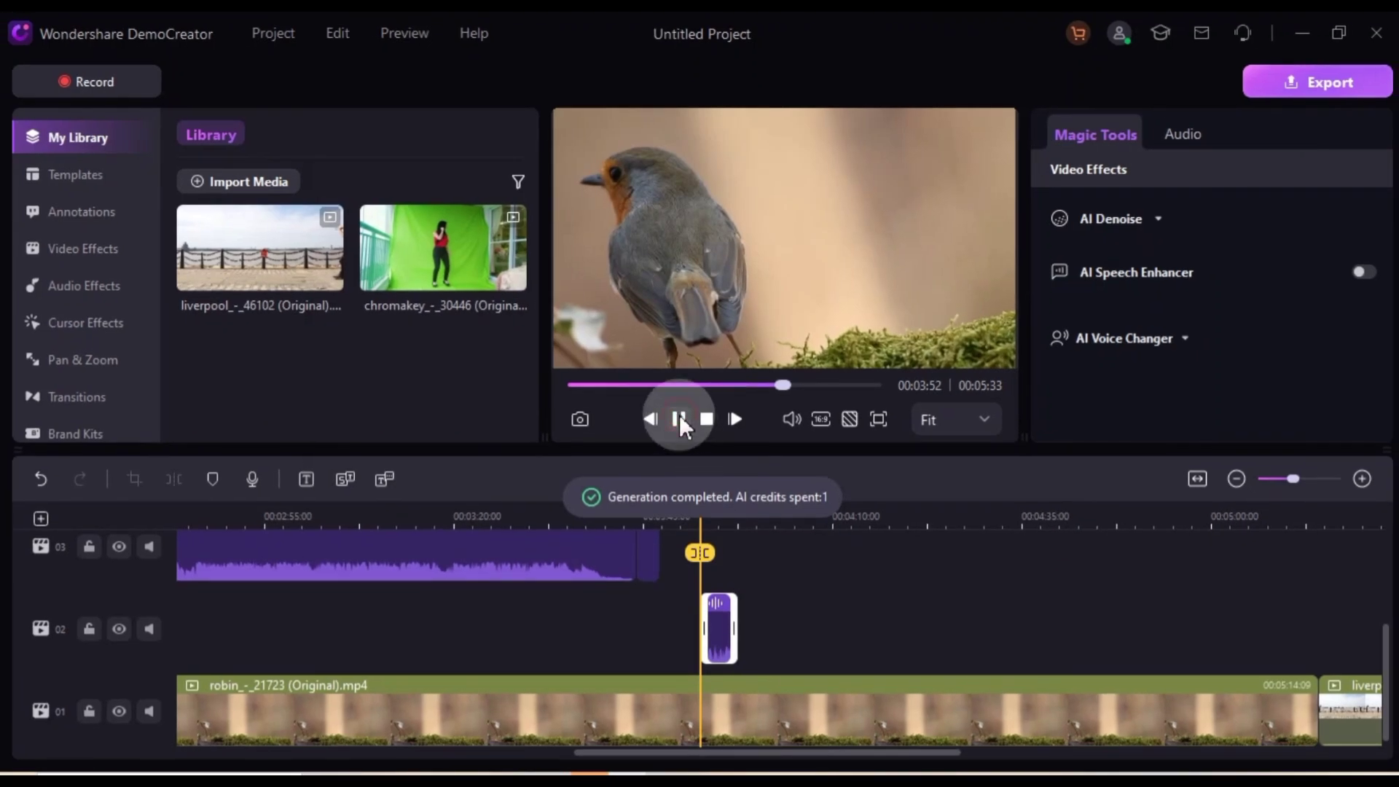
click(1362, 479)
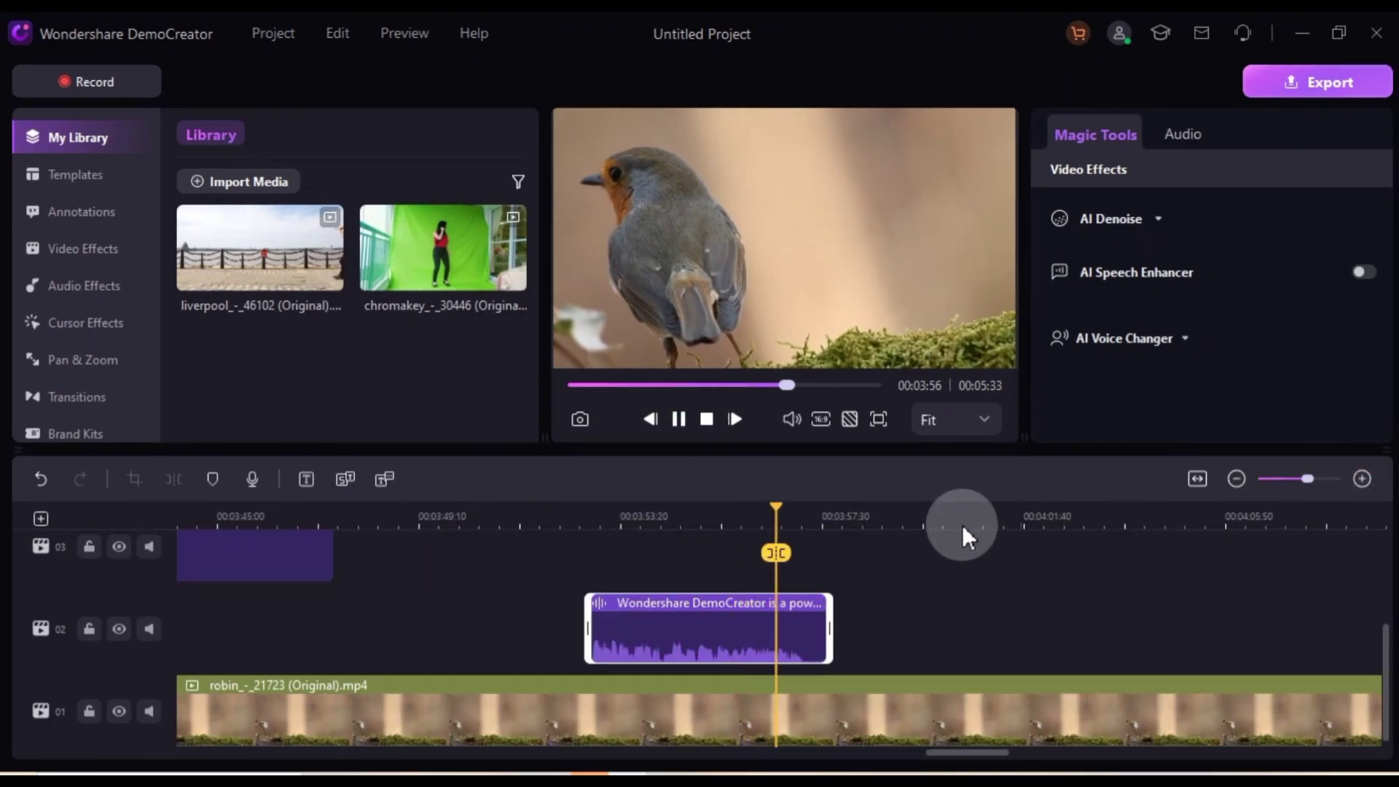
click(679, 419)
click(677, 521)
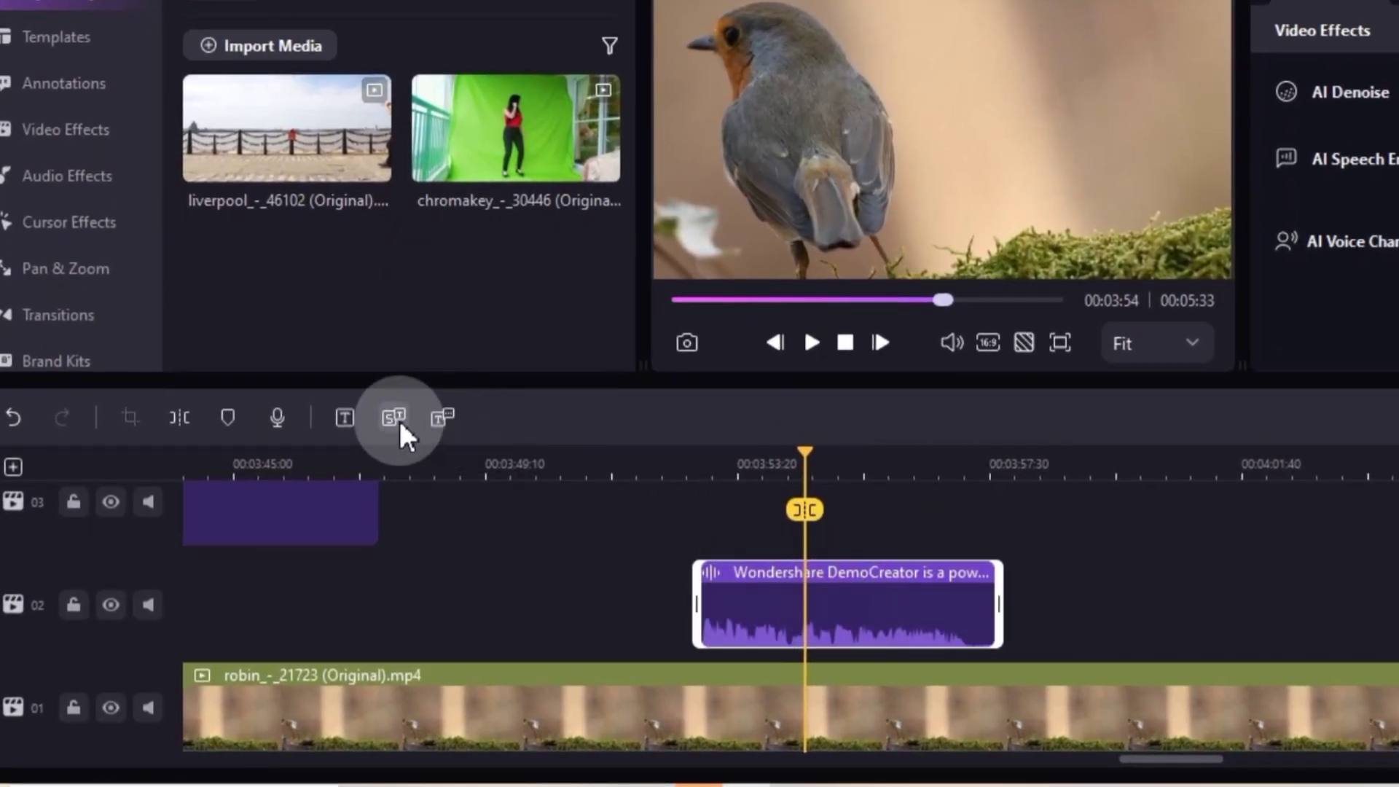
Start an English (United States) auto-subtitle transcription, then cancel it
click(395, 418)
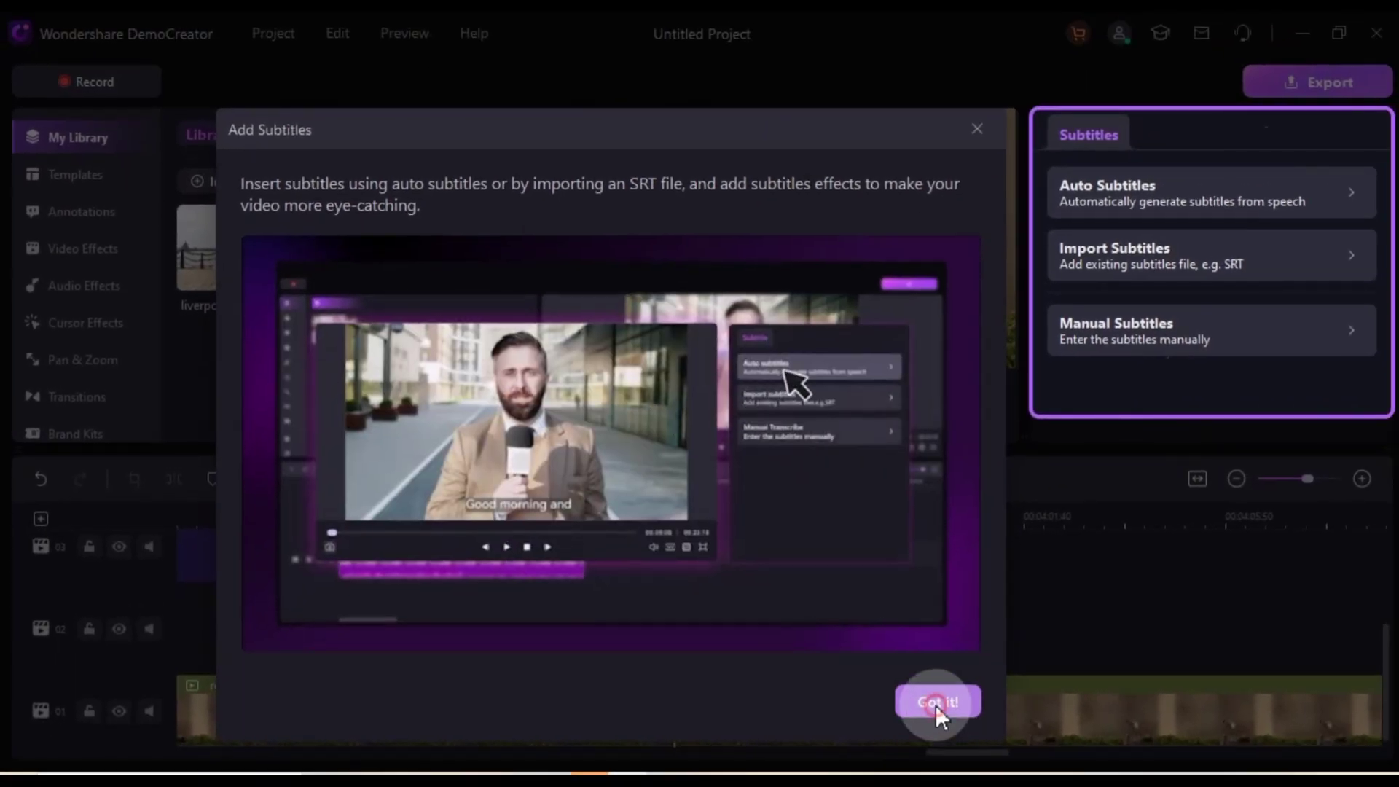
click(936, 706)
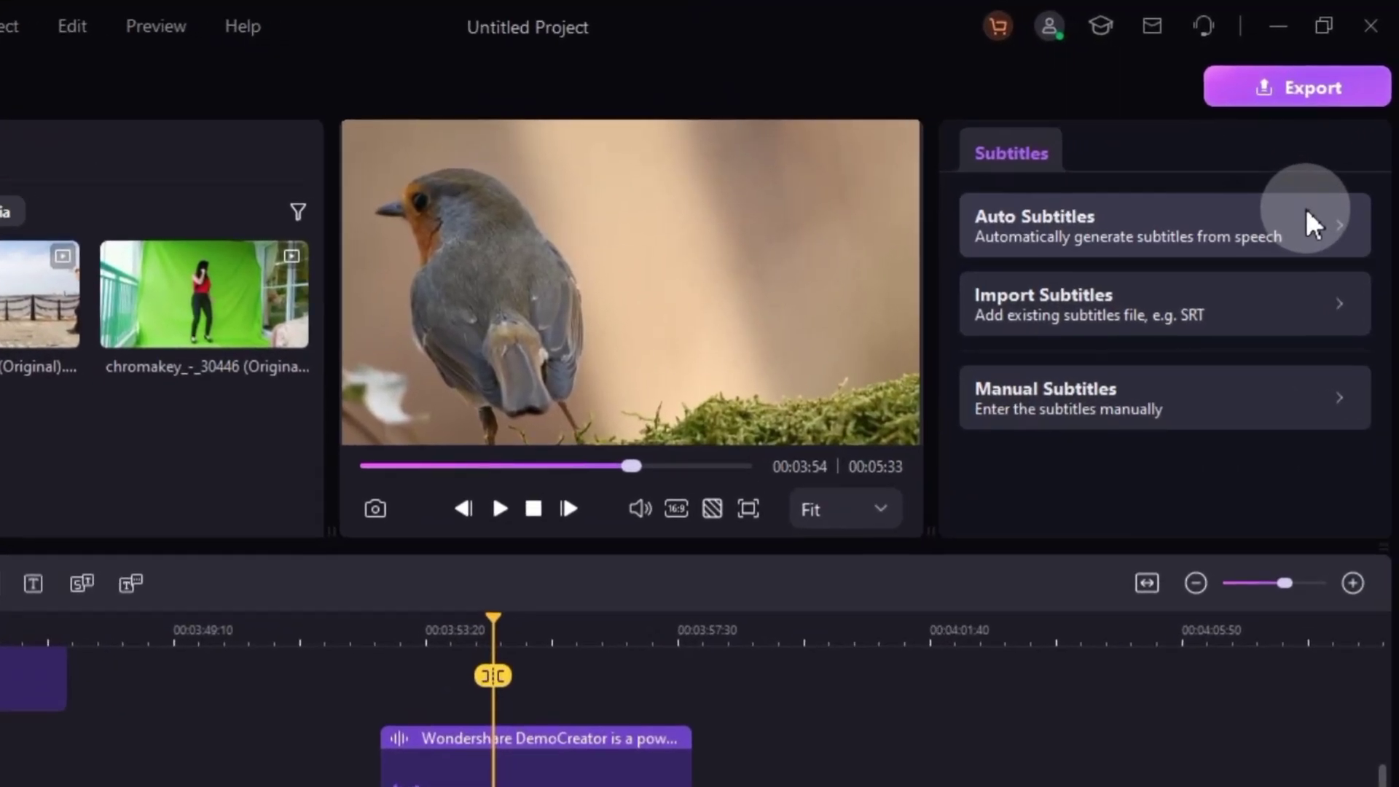
click(1306, 209)
click(1237, 304)
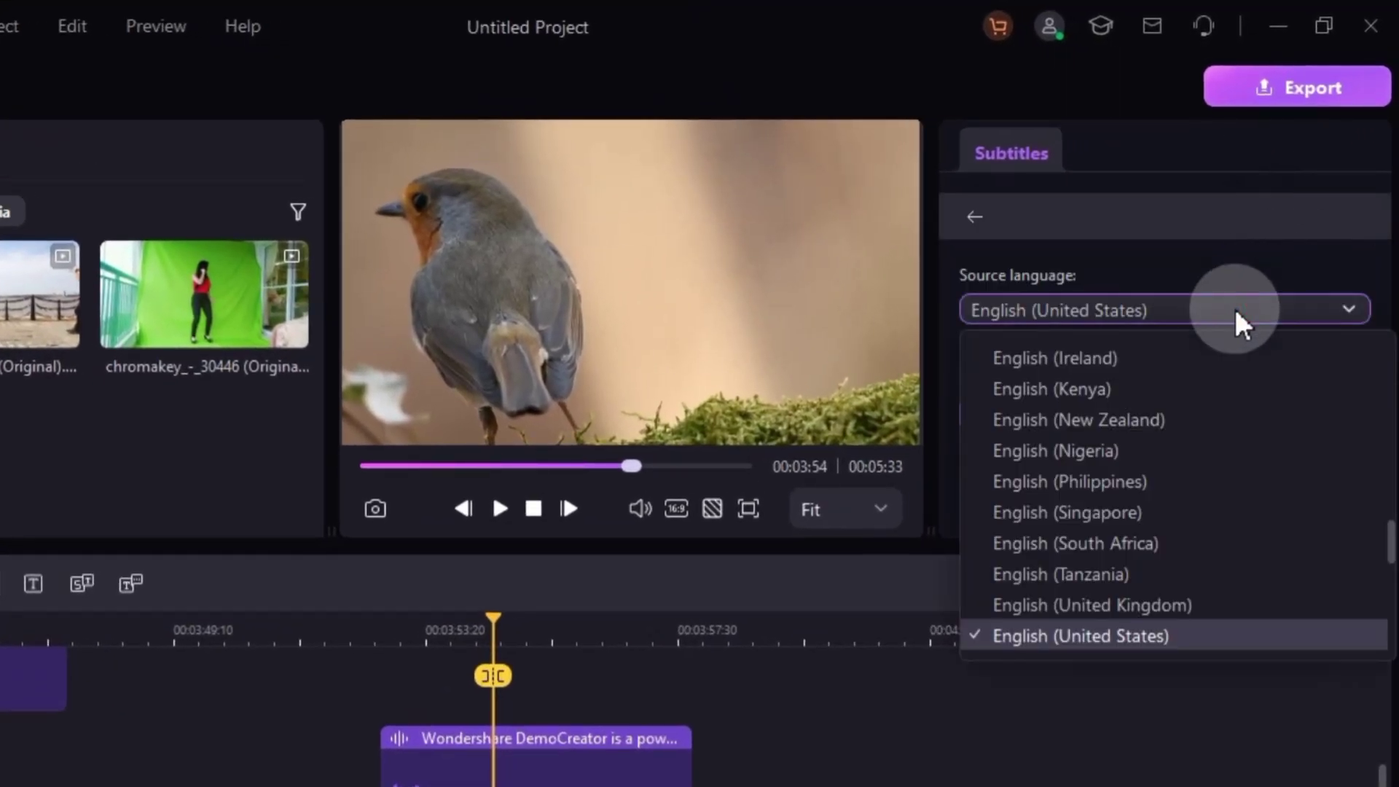
scroll(1050, 547, down, 5)
scroll(1042, 584, down, 5)
scroll(1041, 584, up, 3)
scroll(1042, 583, up, 6)
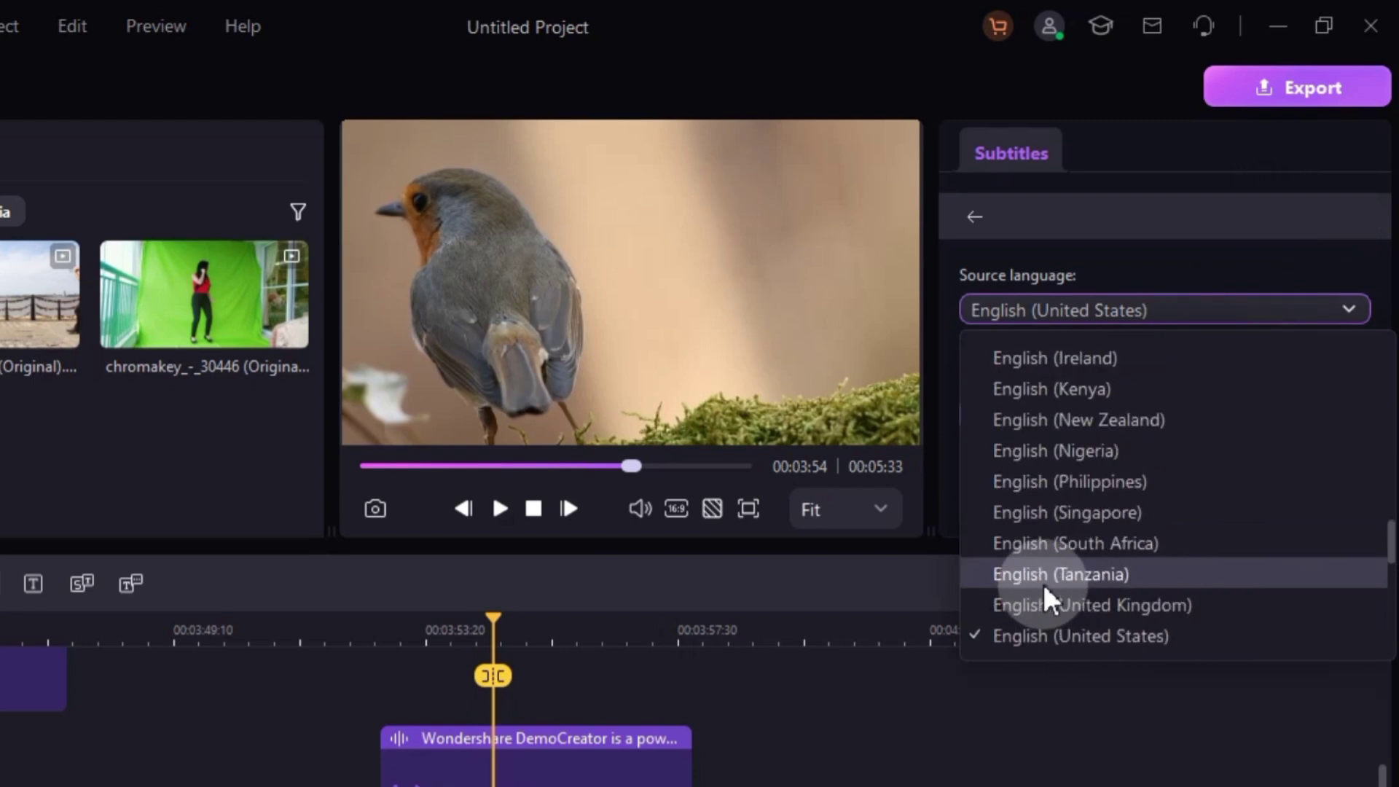
click(1068, 636)
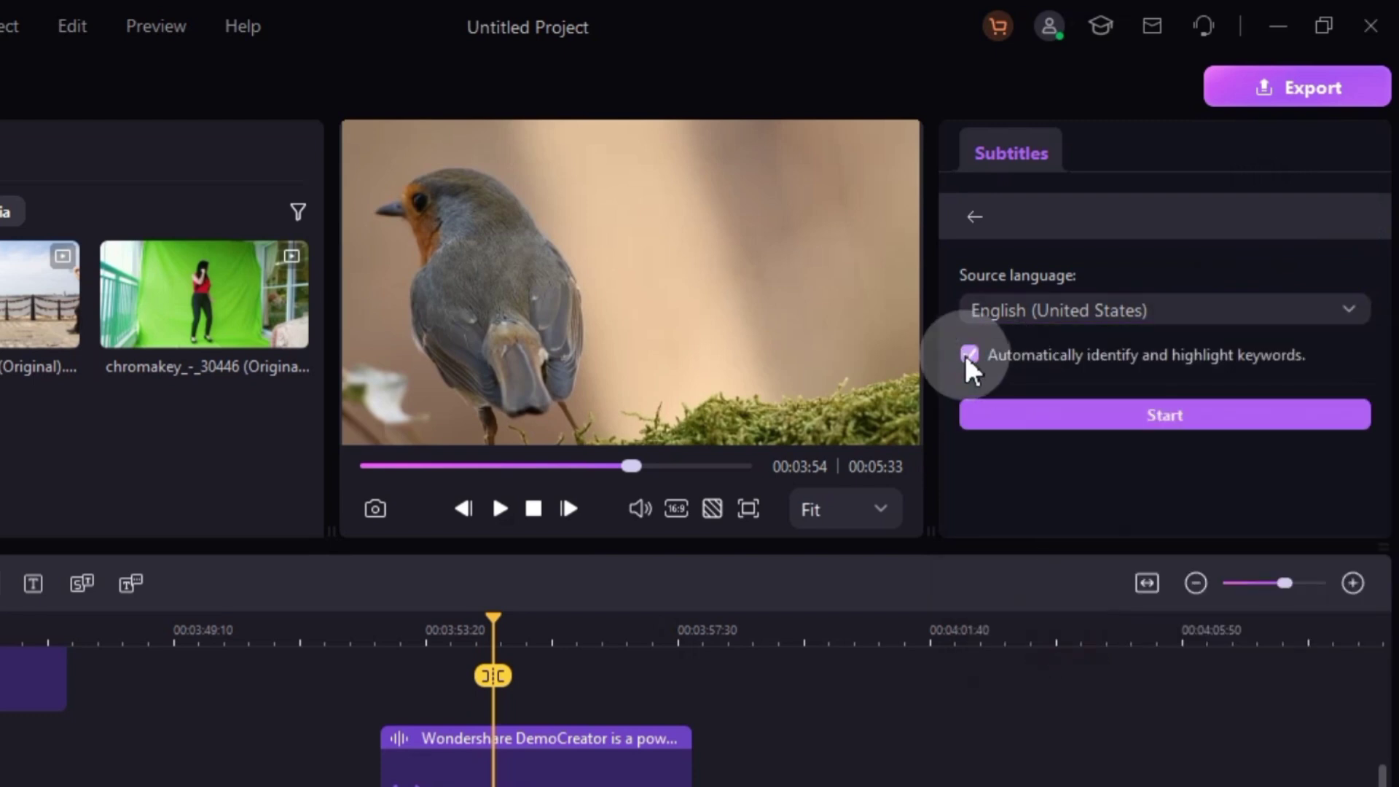
click(1166, 418)
click(1167, 416)
Add a blank manual subtitle and begin editing its text
click(975, 218)
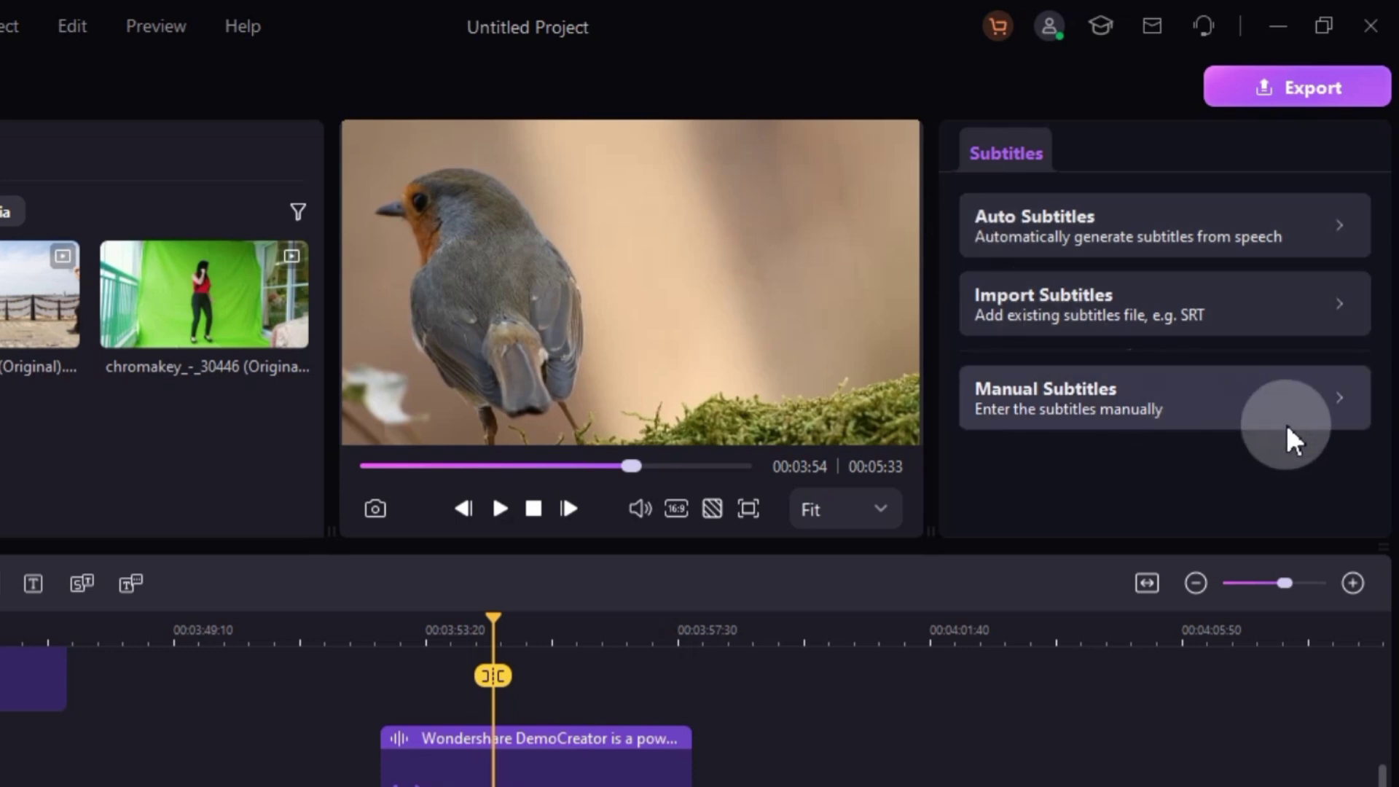
click(1335, 415)
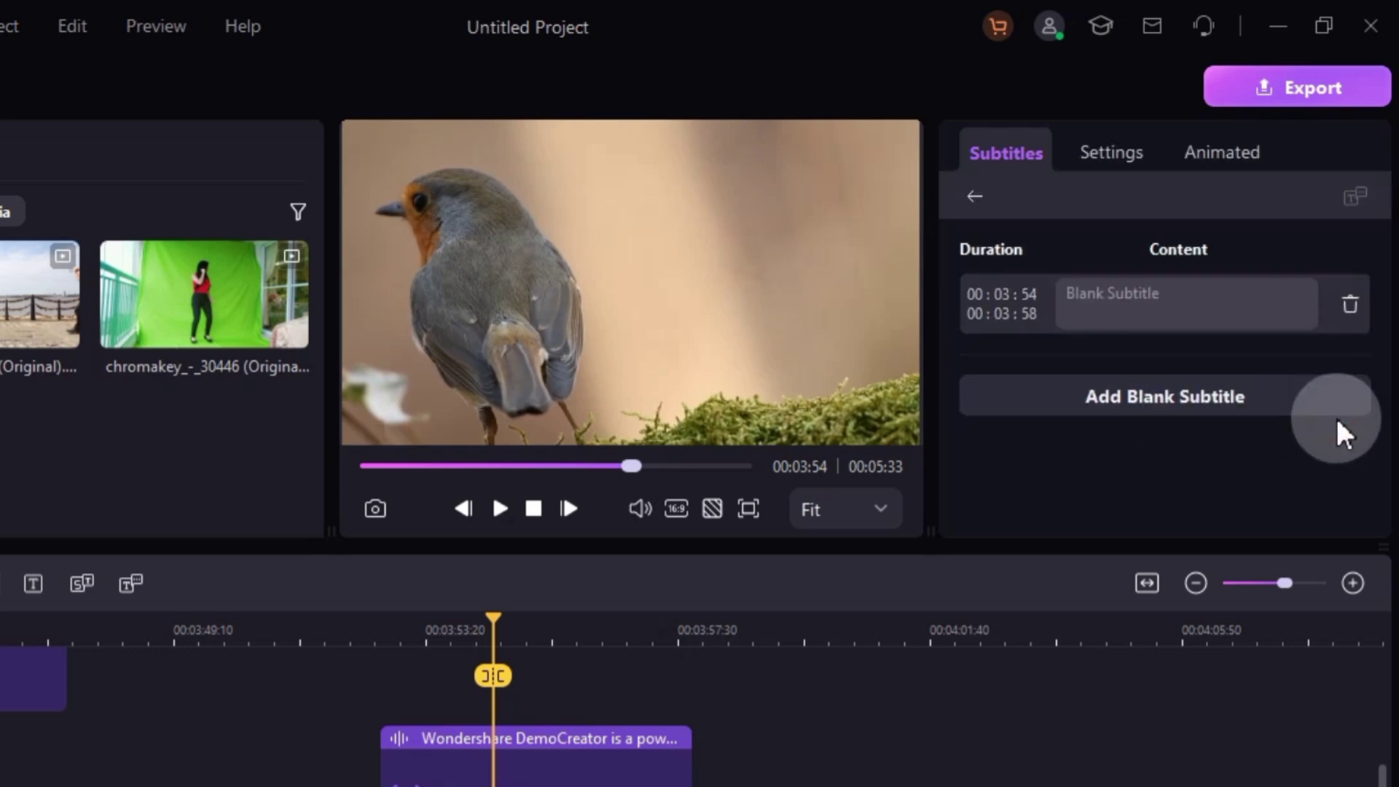
click(1185, 302)
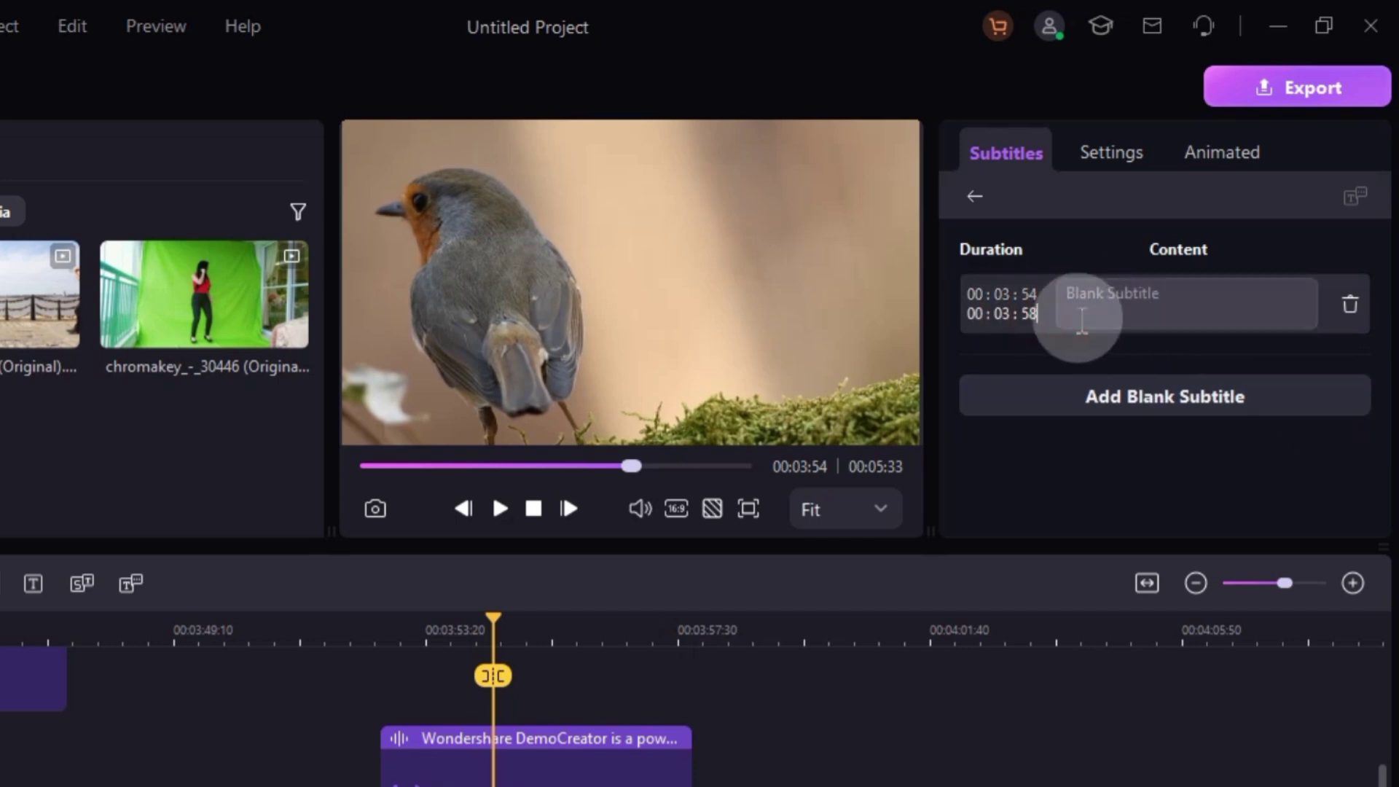
text(Wondershare Demo)
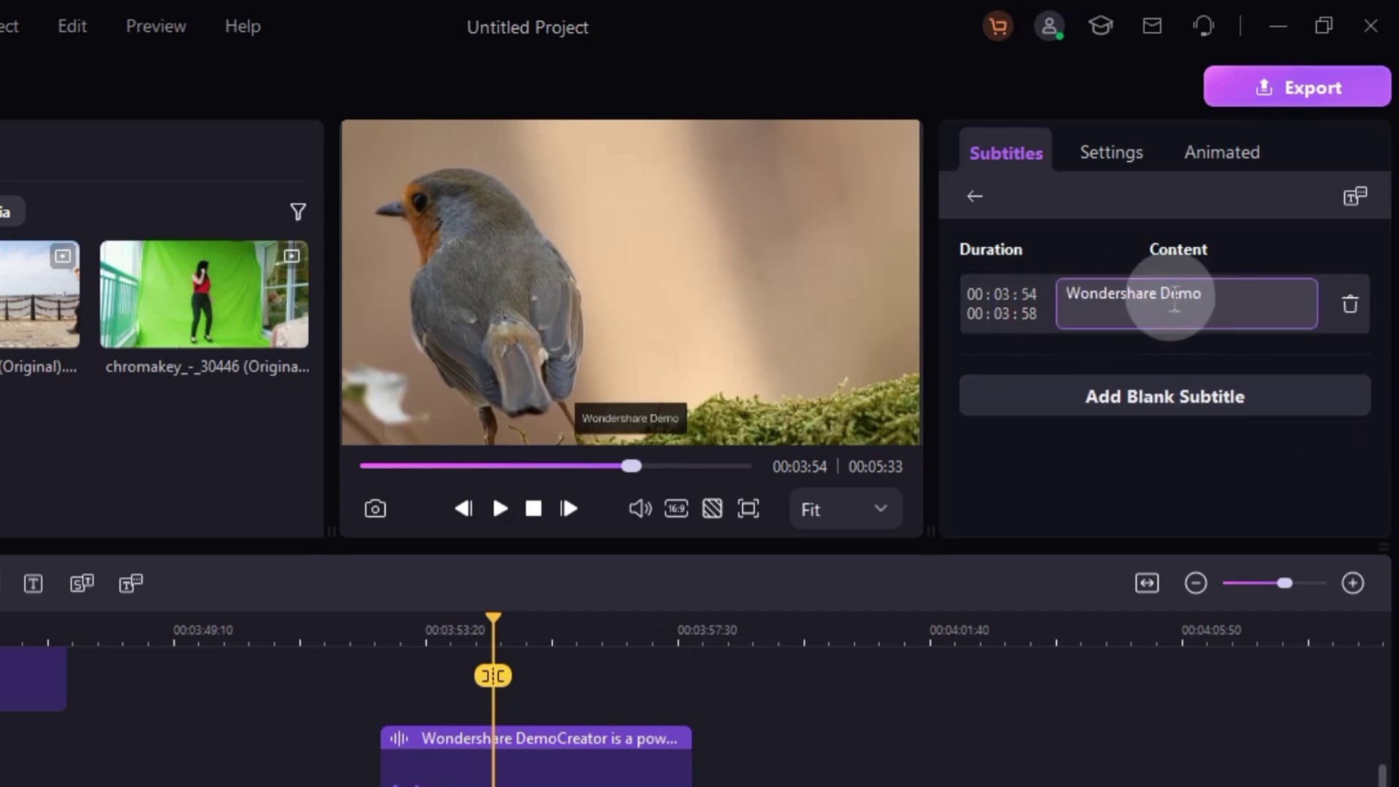
text(Creator)
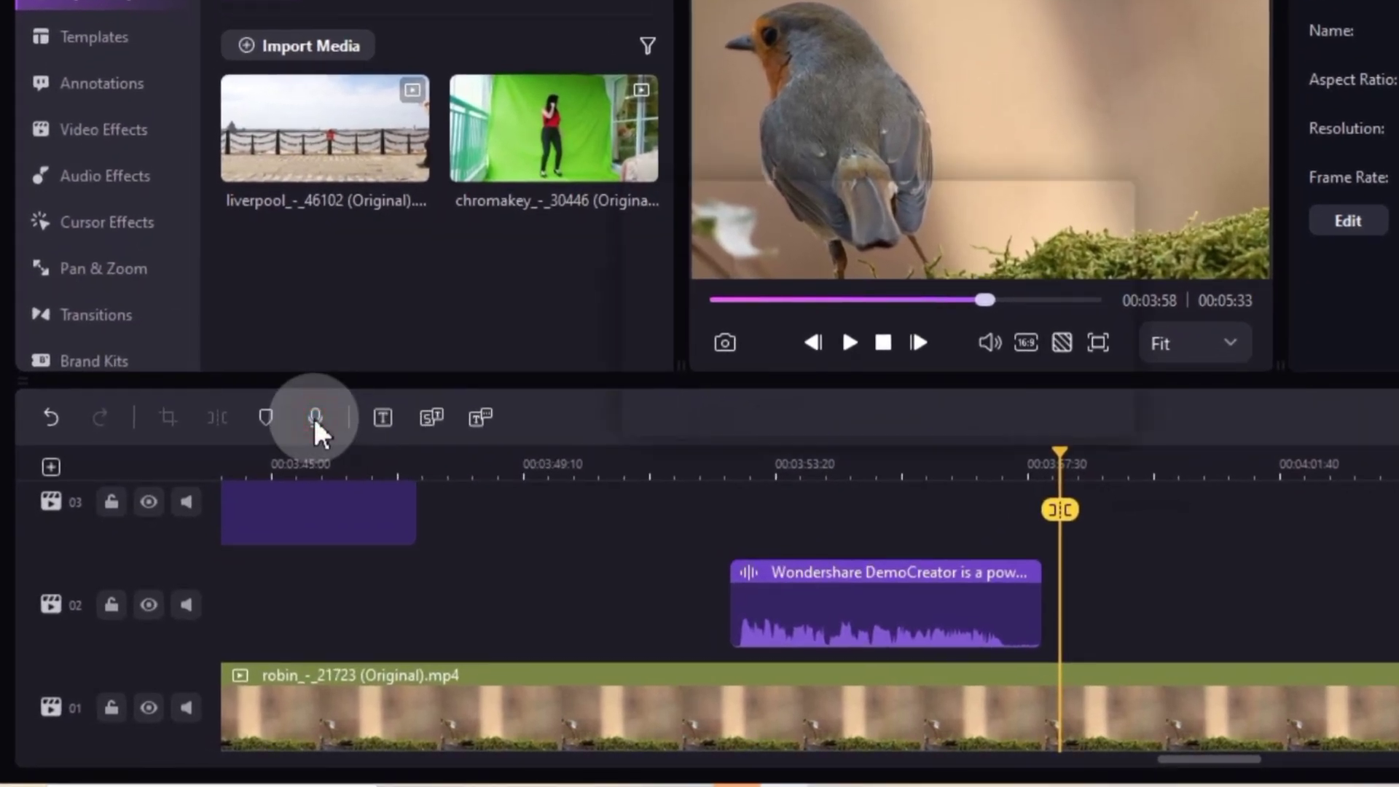
Record a short voice clip with the current microphone and add it to the timeline
click(316, 428)
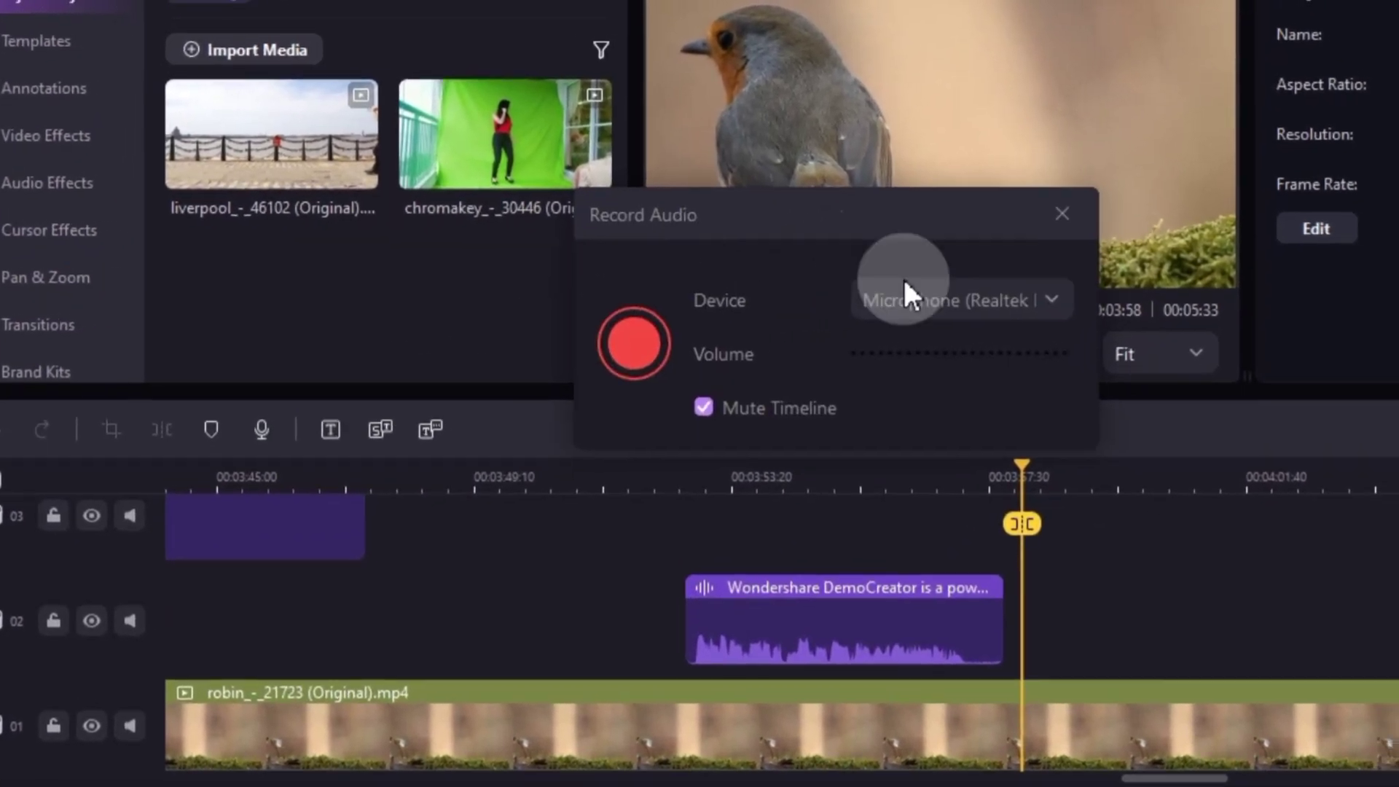
click(1000, 290)
click(1000, 328)
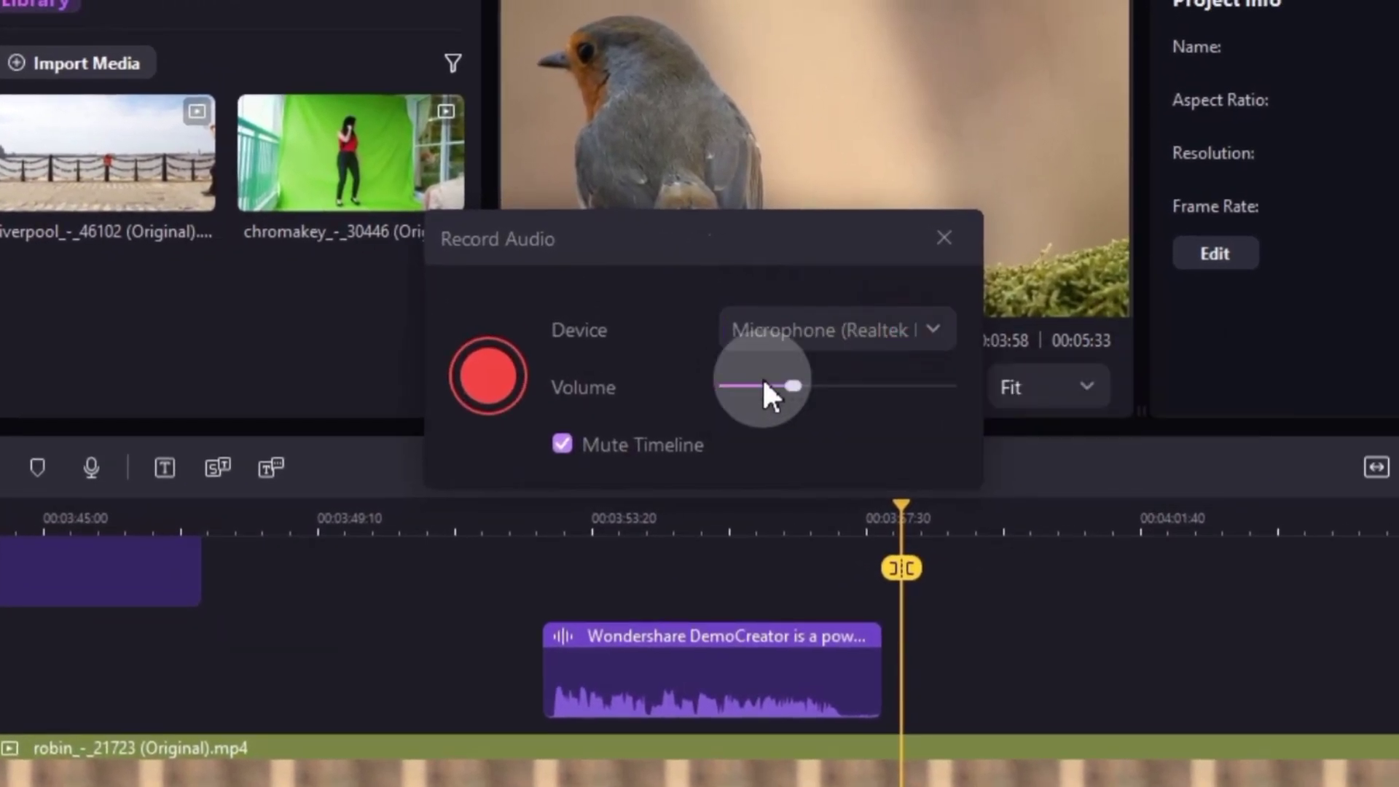
click(489, 378)
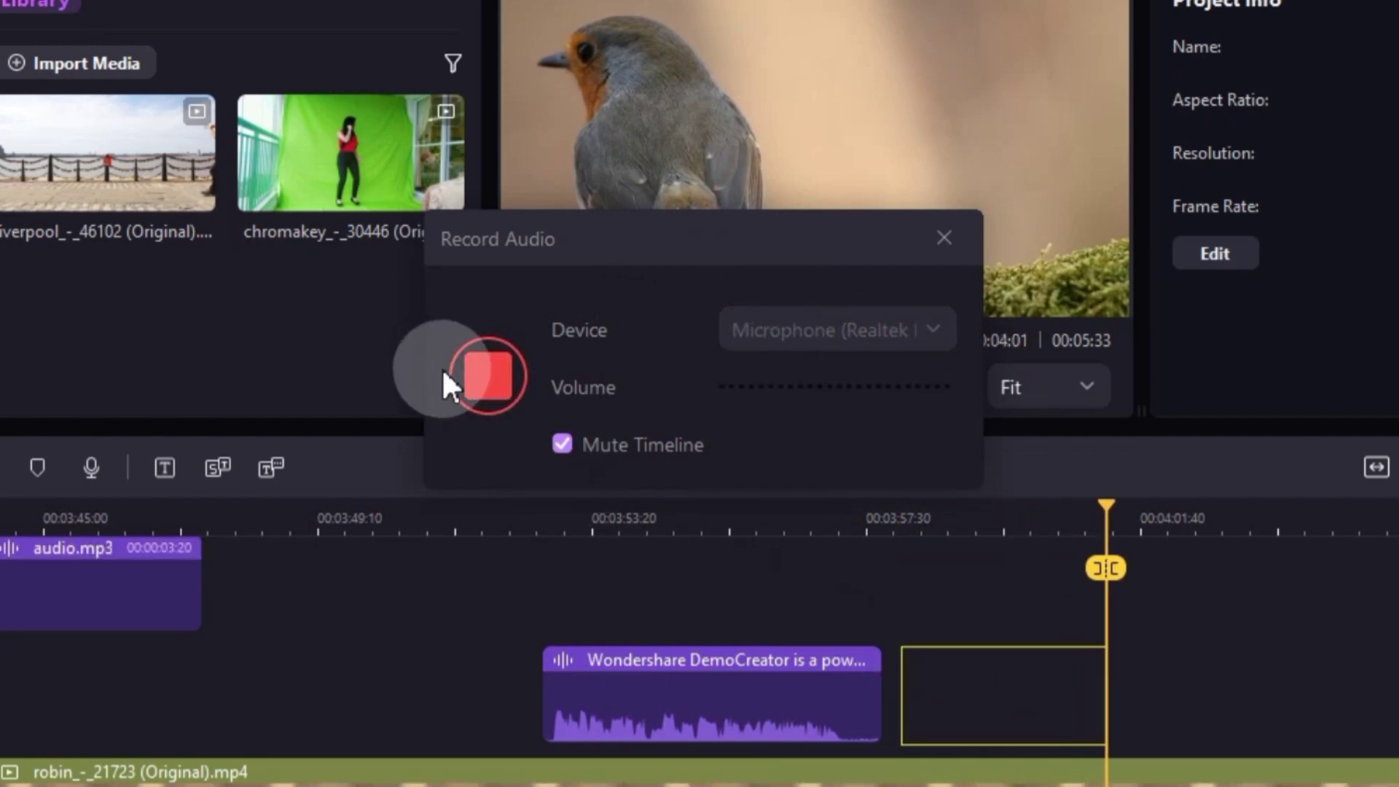
click(487, 375)
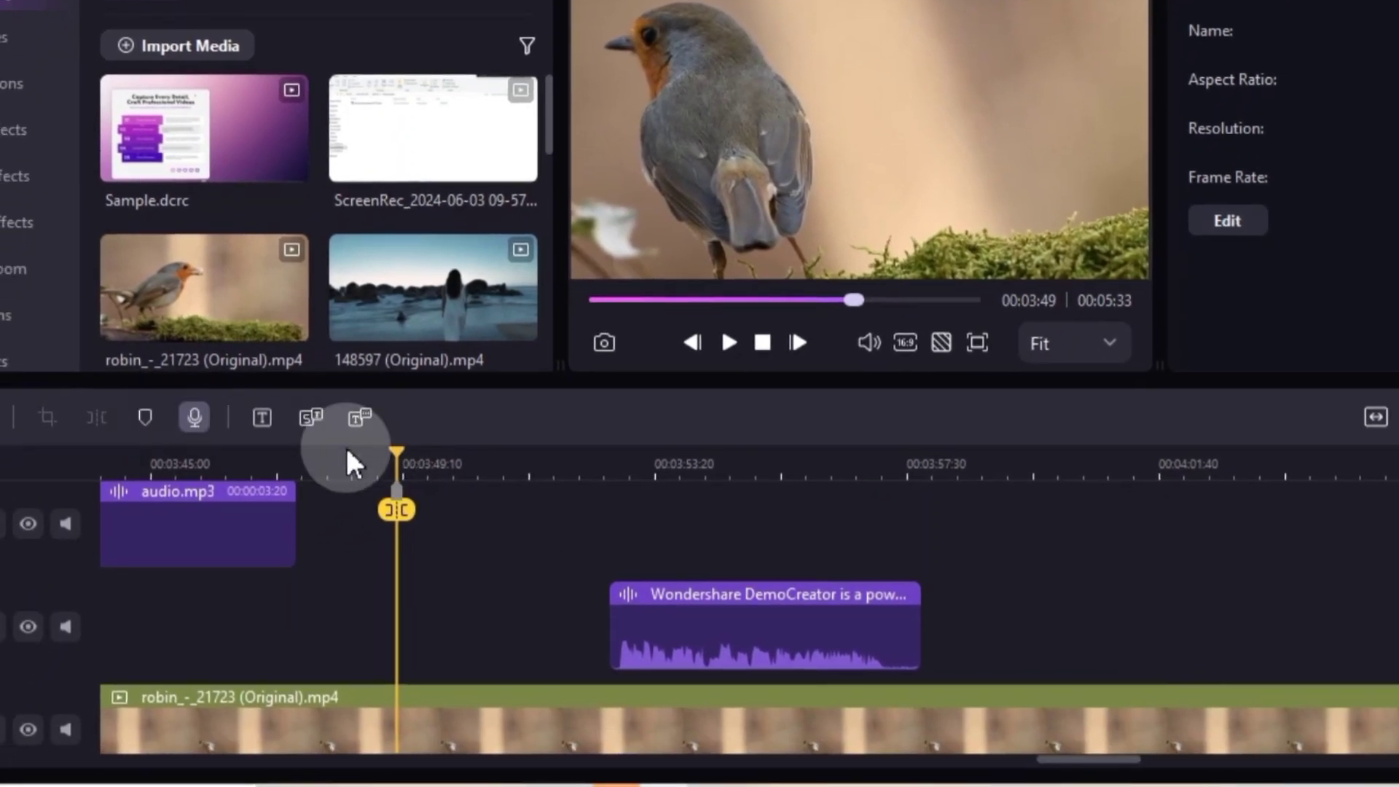
Add a marker near 00:03:52 and split the robin clip at the playhead
click(590, 465)
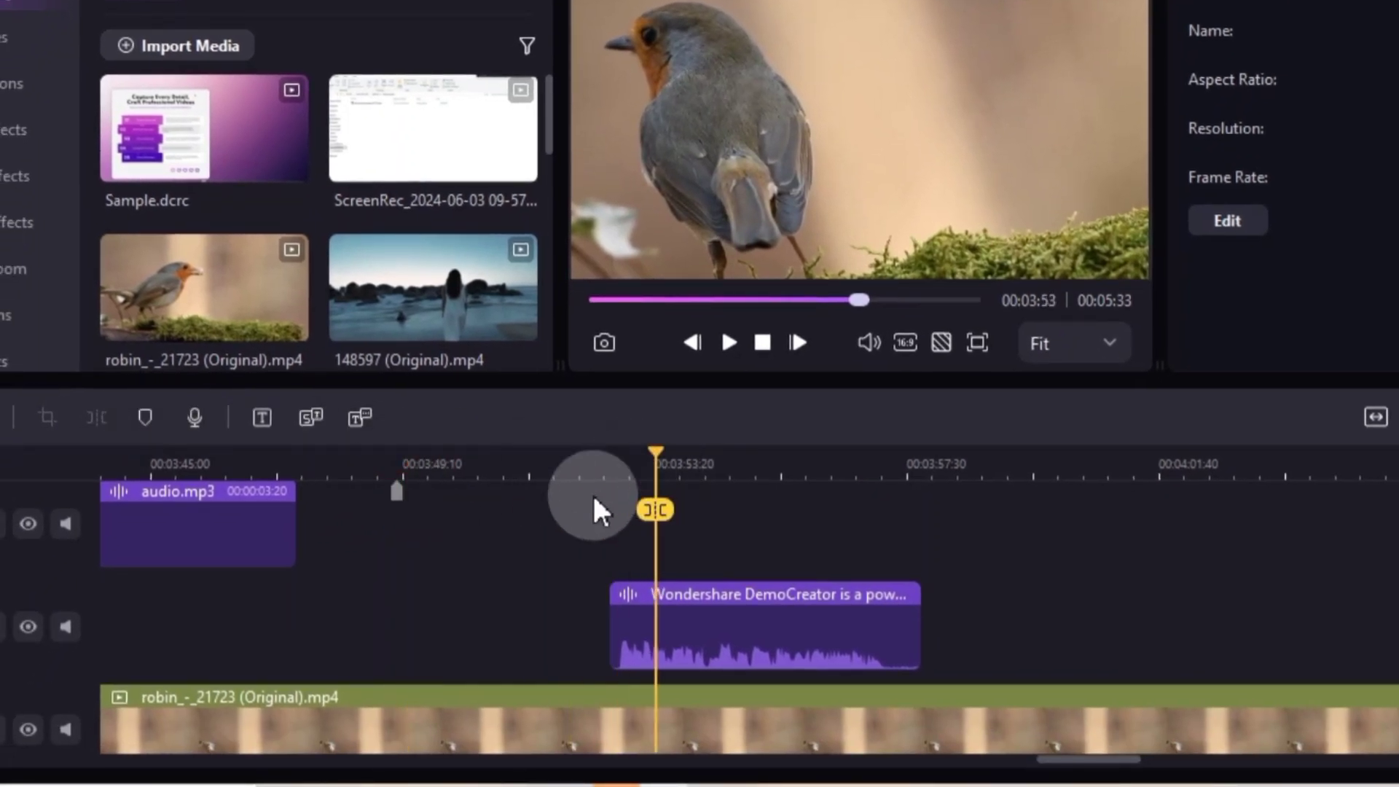
drag(650, 509, 612, 515)
key(m)
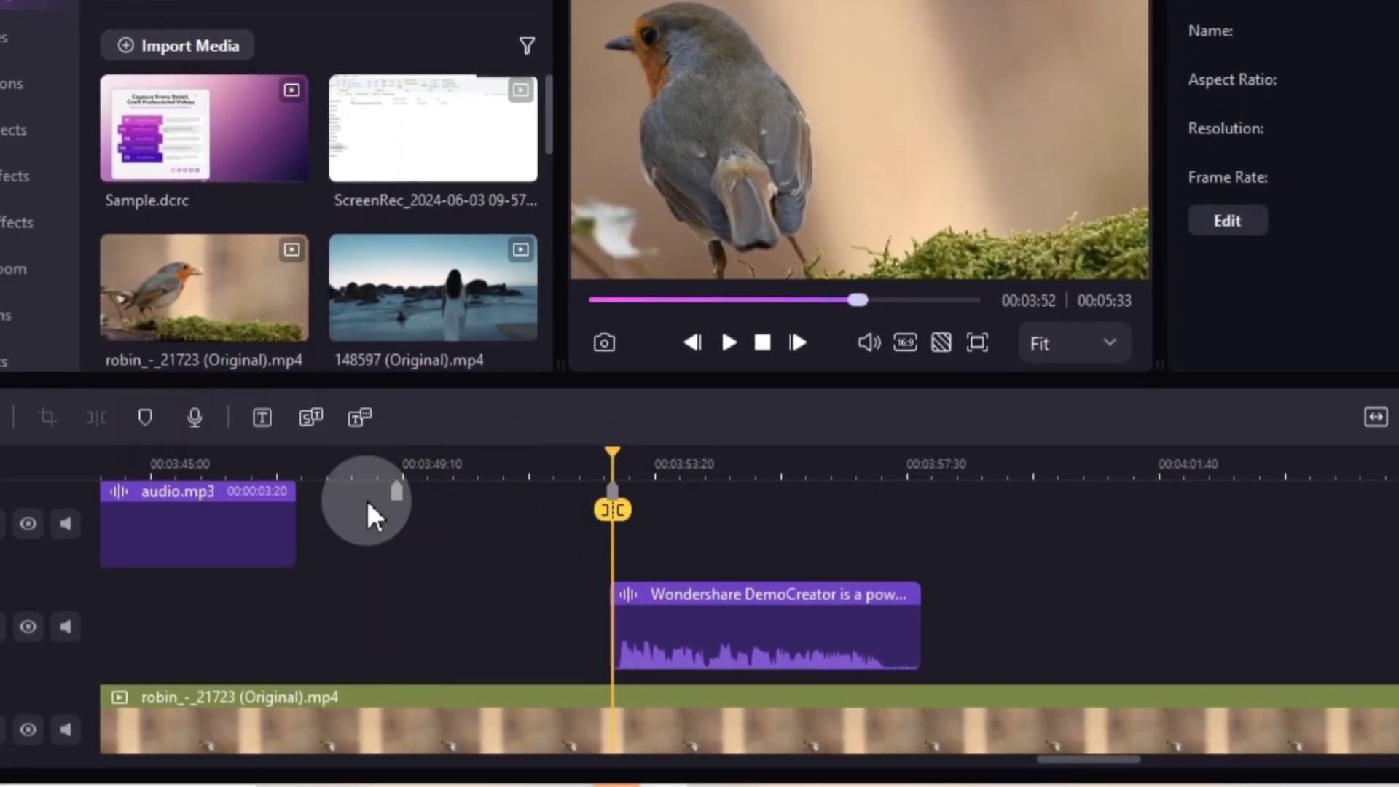
click(977, 468)
click(1085, 727)
click(142, 421)
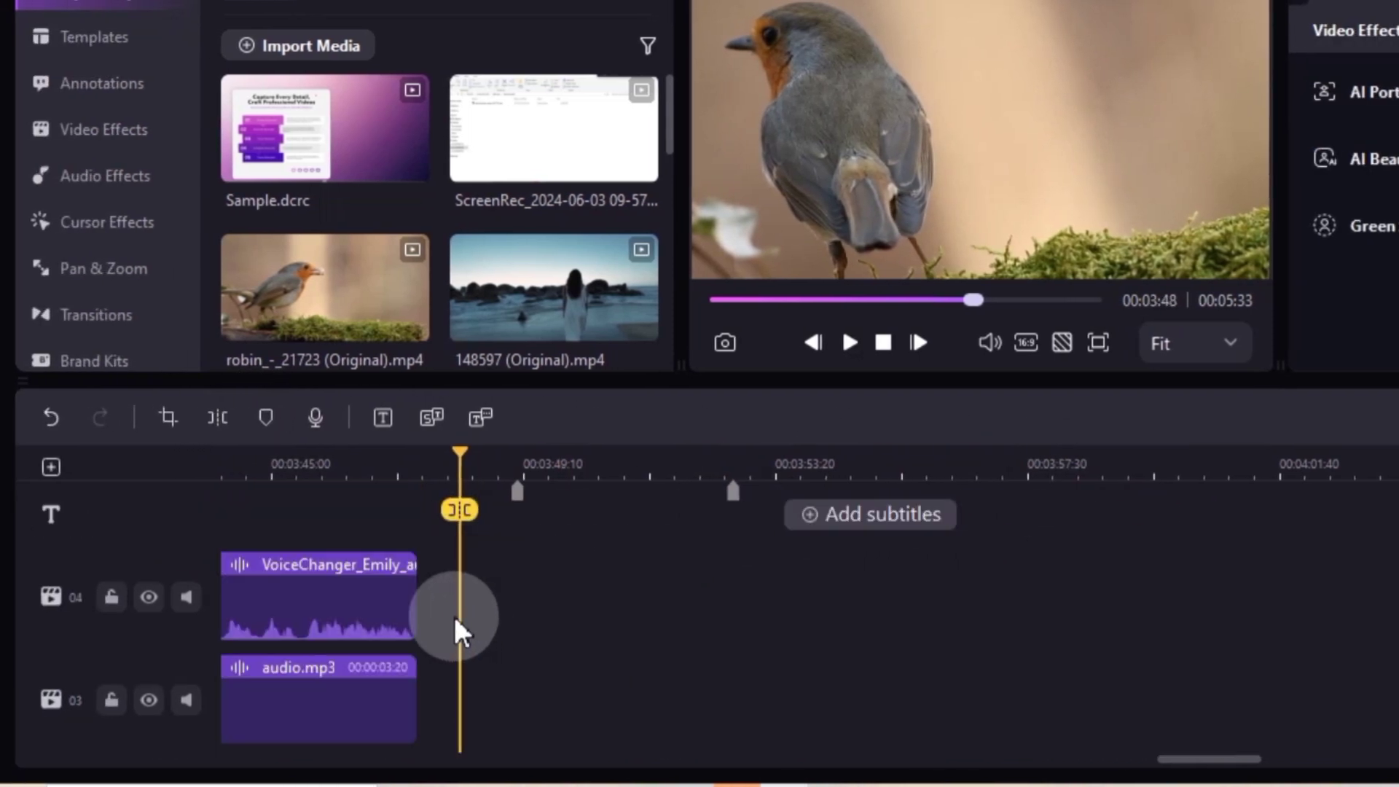
click(453, 615)
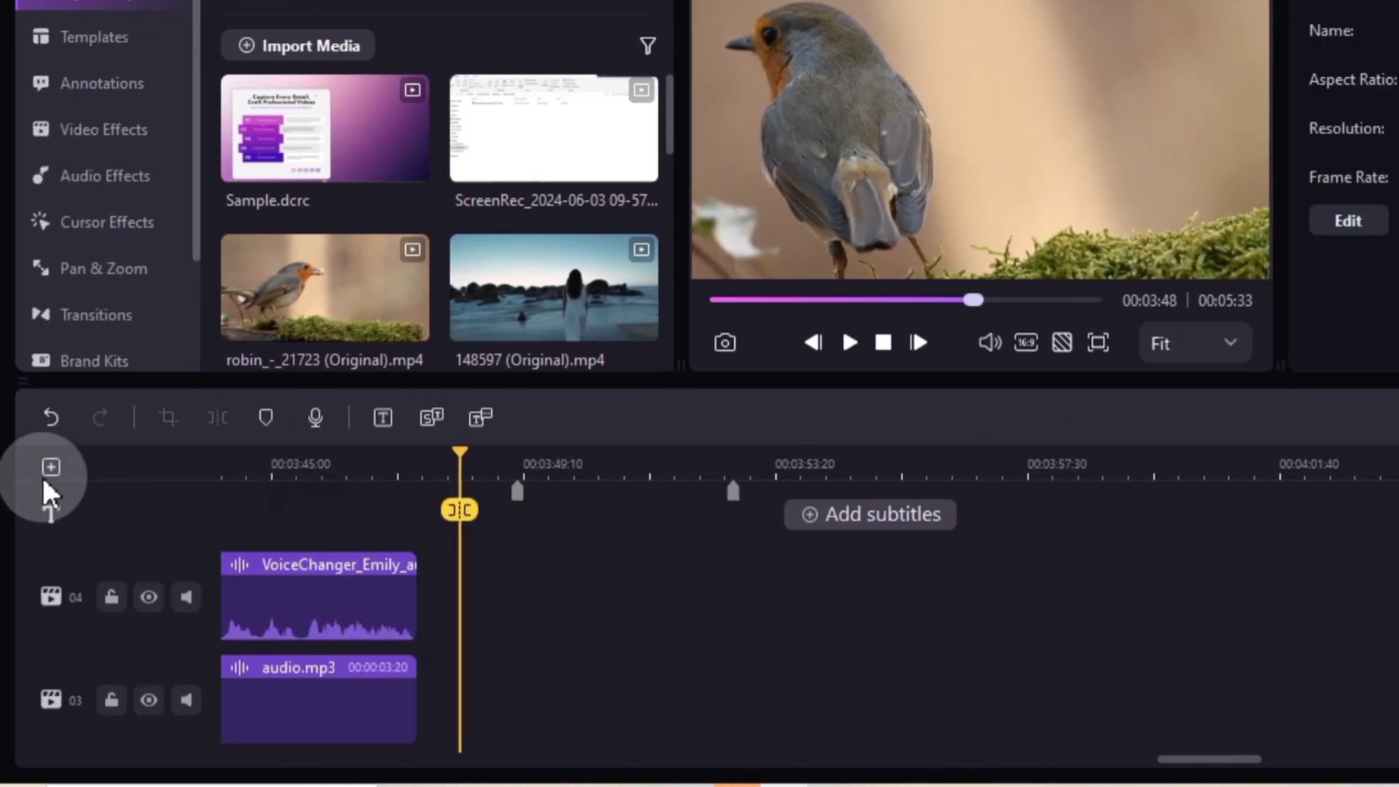
Add two empty tracks to the timeline, then undo one of them
click(50, 468)
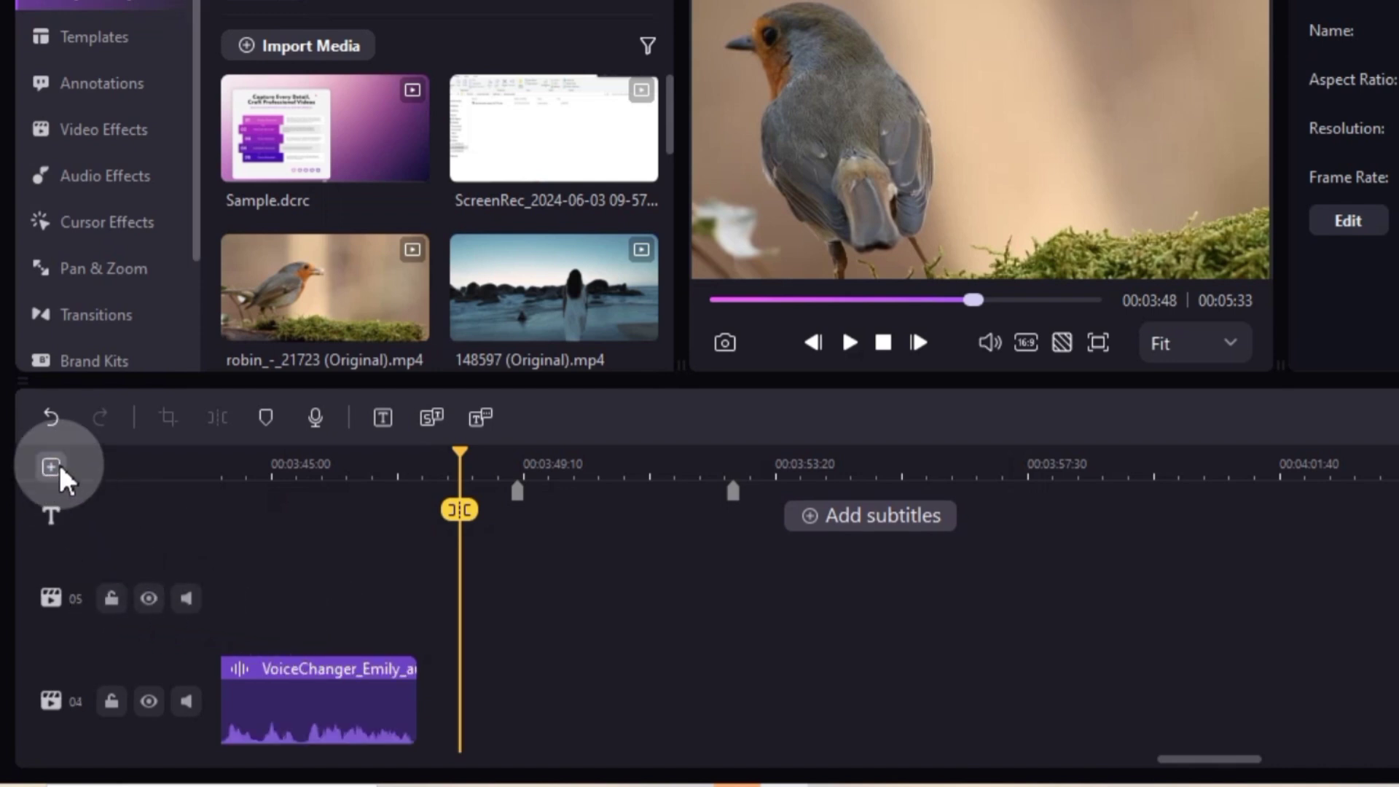
click(51, 468)
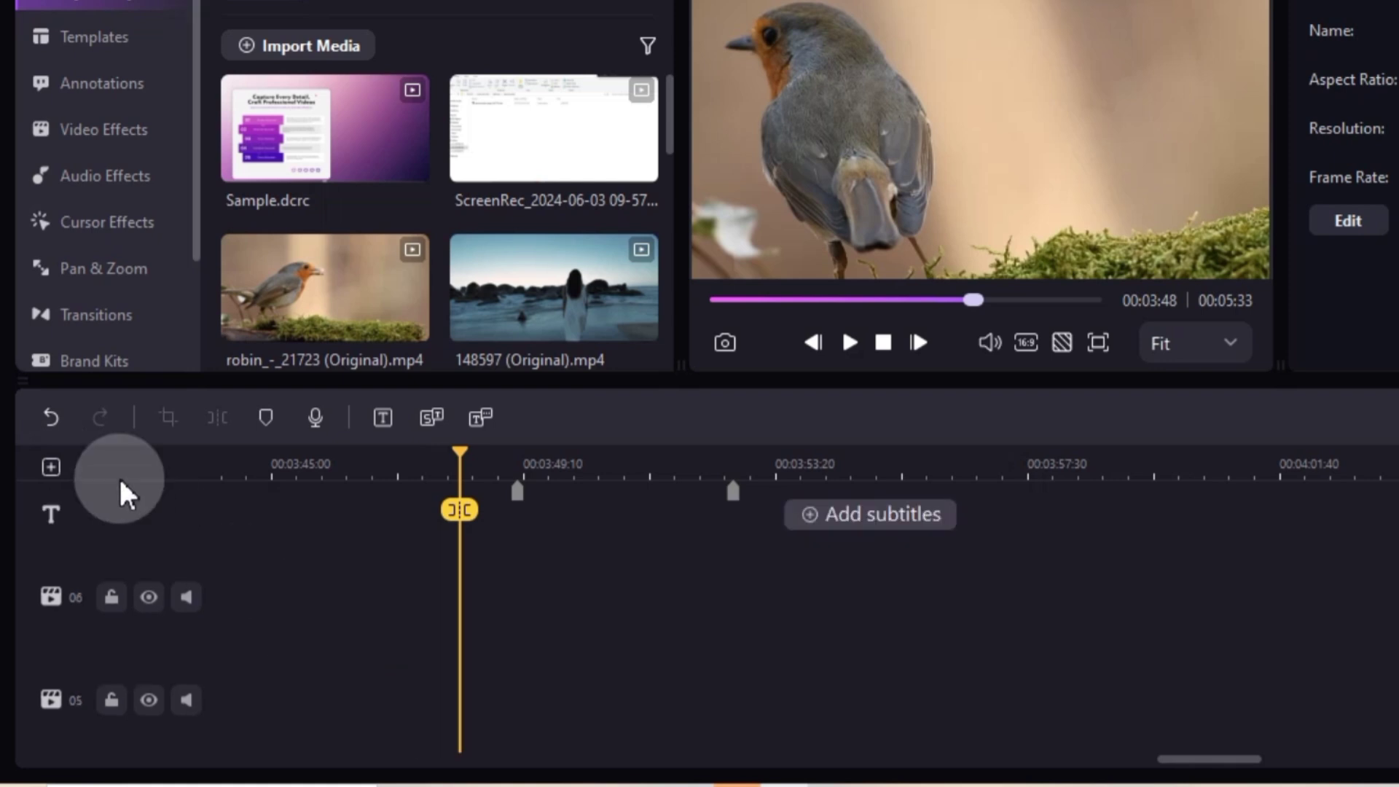
click(51, 416)
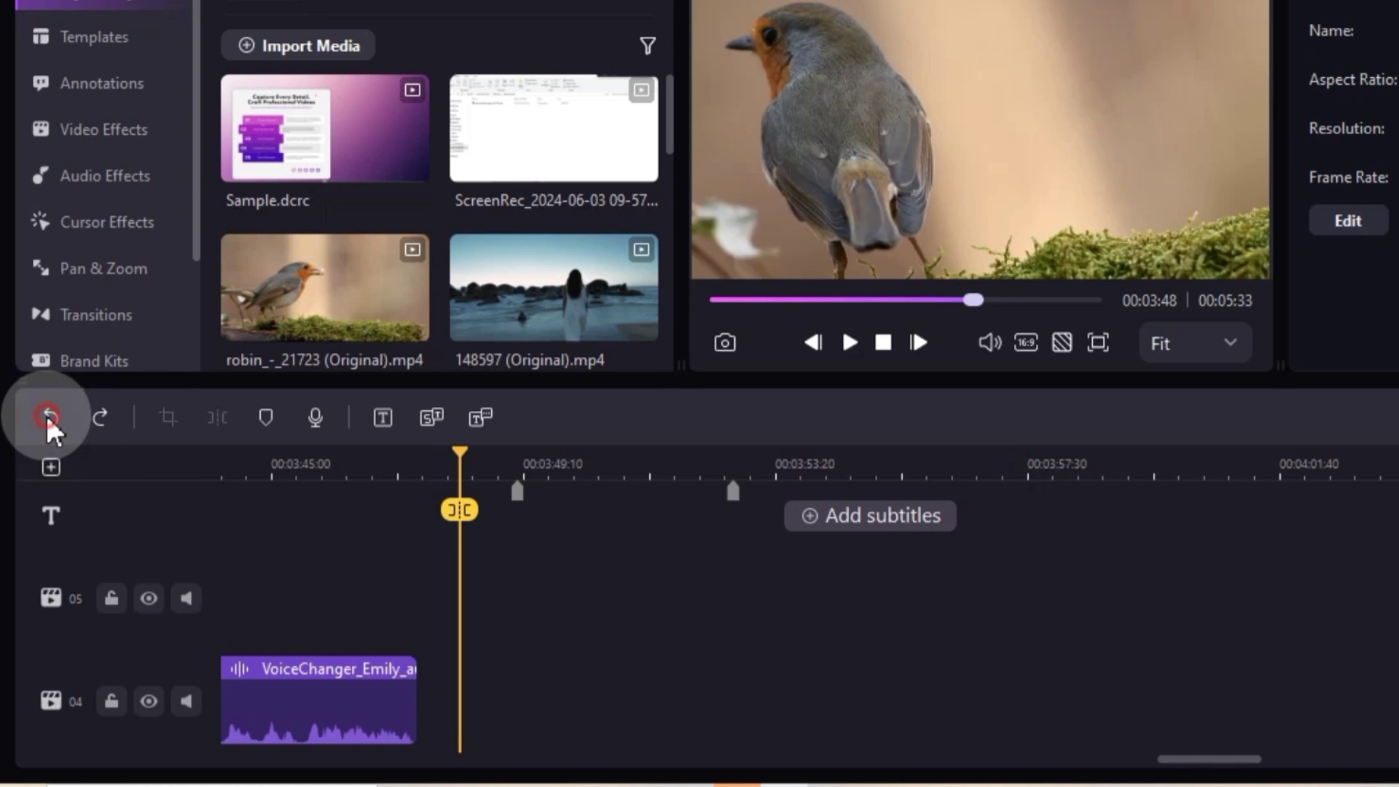
Undo the remaining added track and show the background templates library
click(48, 415)
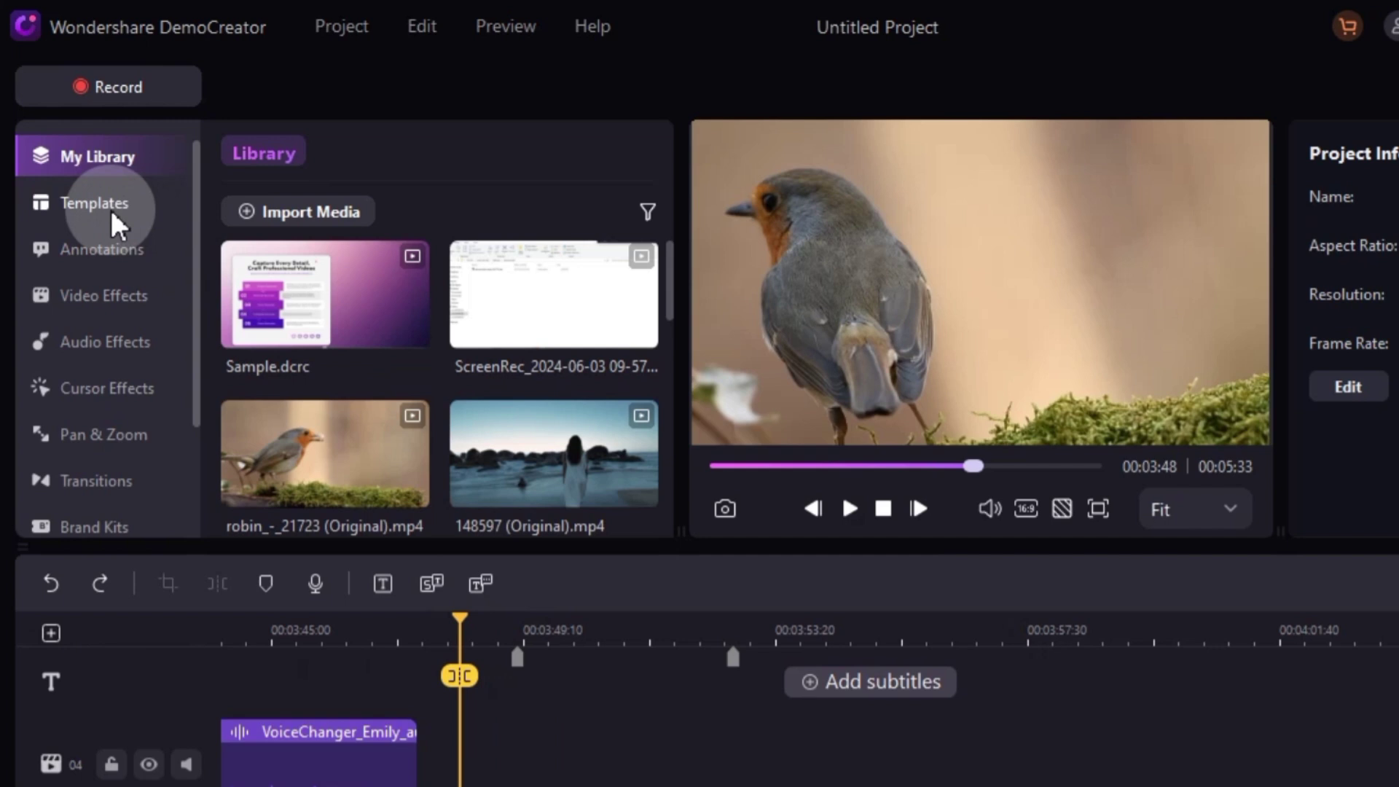
click(111, 210)
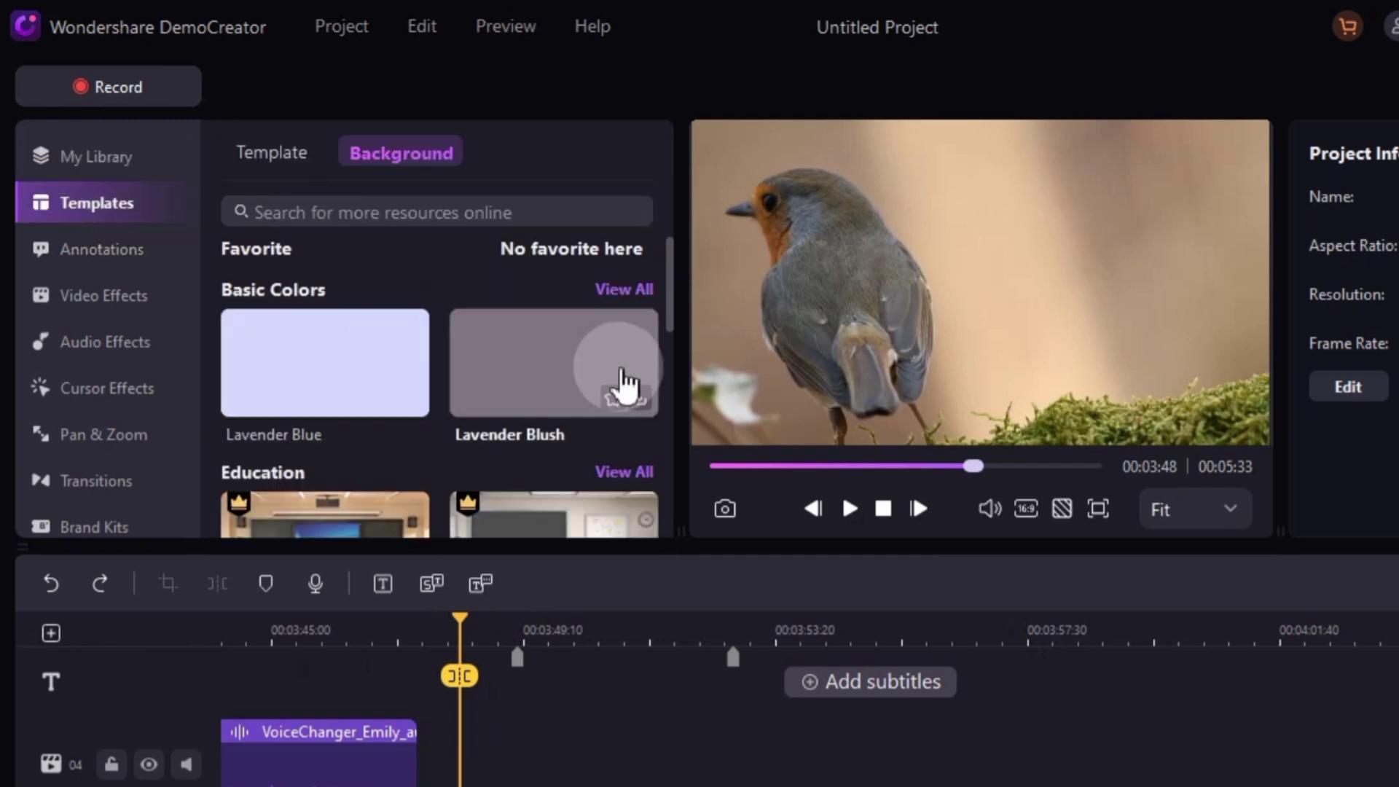
scroll(627, 381, down, 2)
scroll(626, 381, down, 2)
scroll(626, 382, down, 2)
scroll(626, 381, down, 2)
Add the Text 1 title to the timeline and select its text for replacement
click(100, 250)
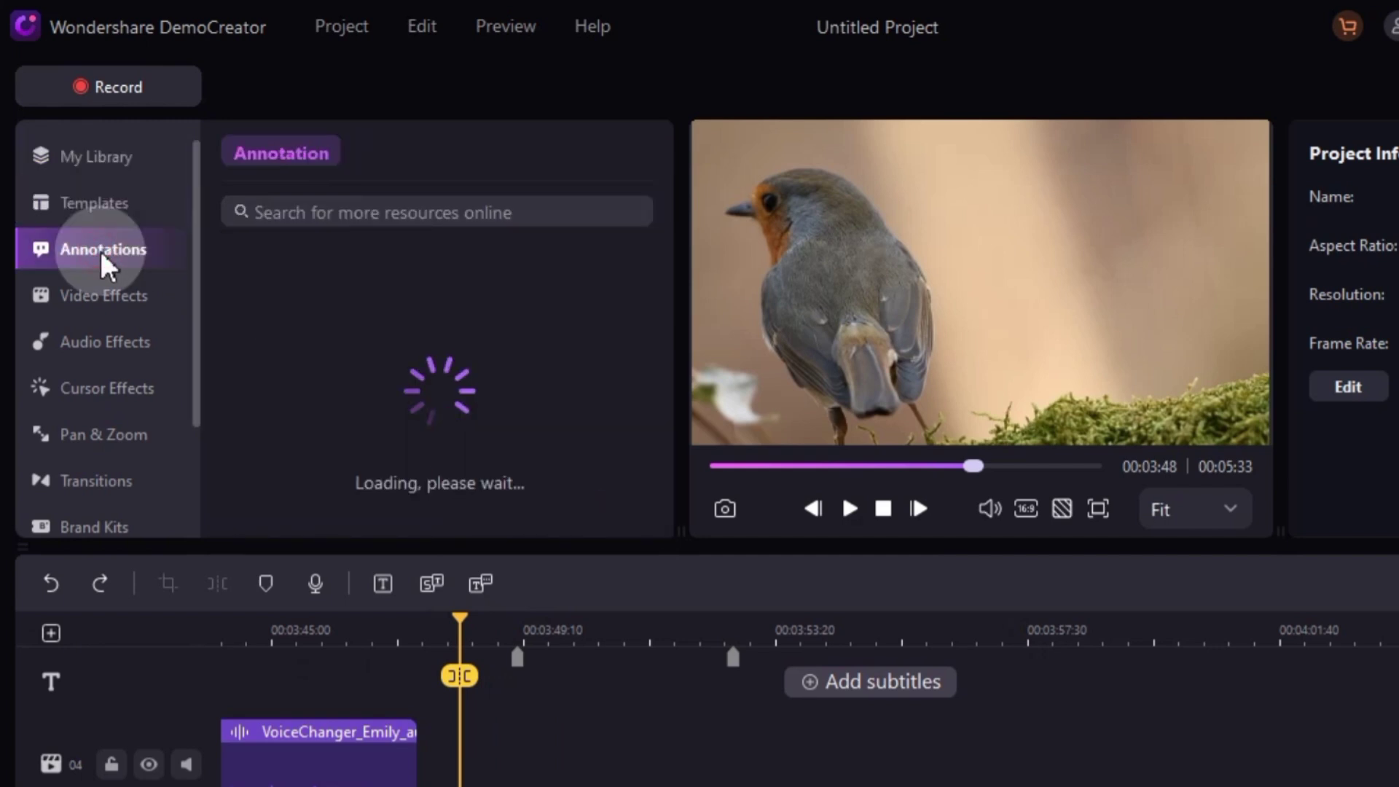
scroll(609, 366, down, 5)
scroll(607, 354, up, 5)
scroll(607, 353, up, 3)
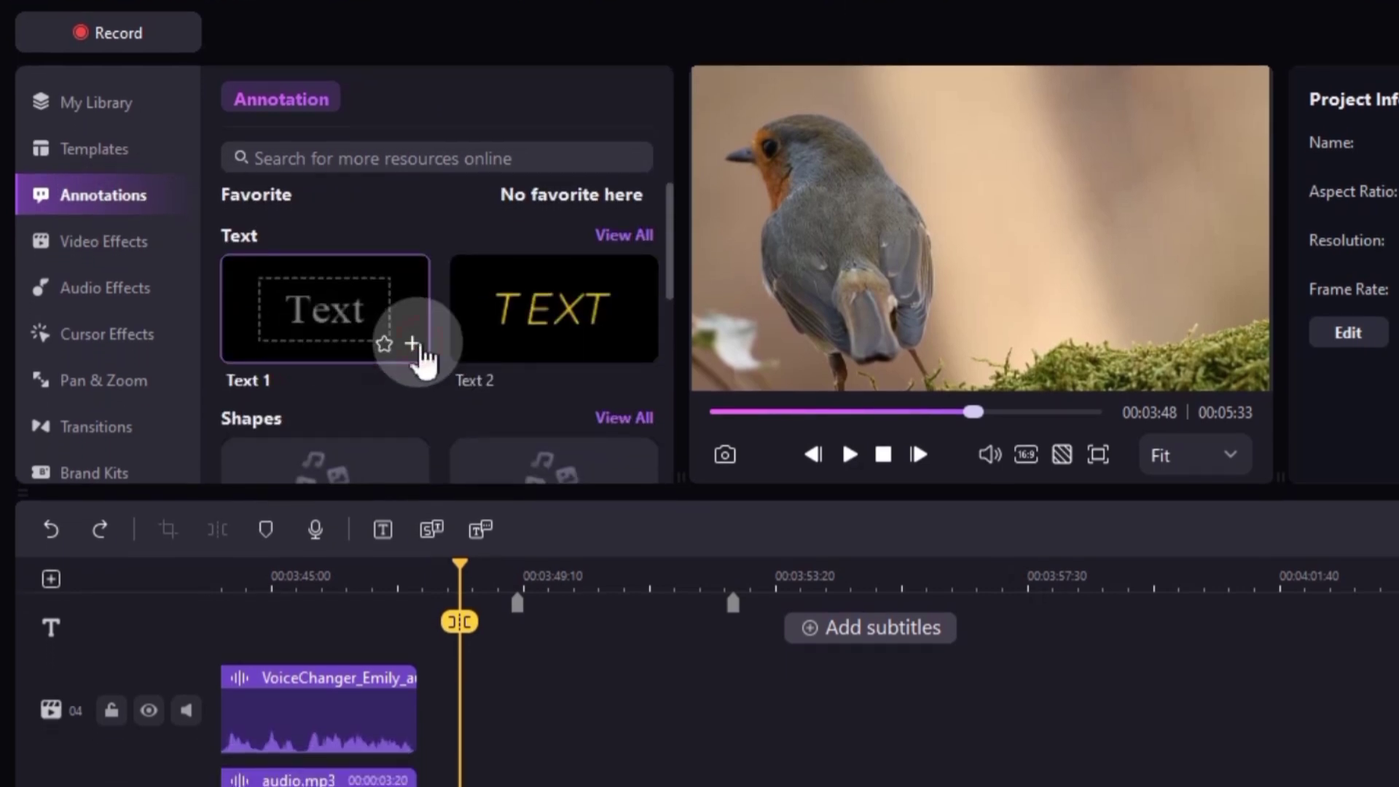
click(414, 346)
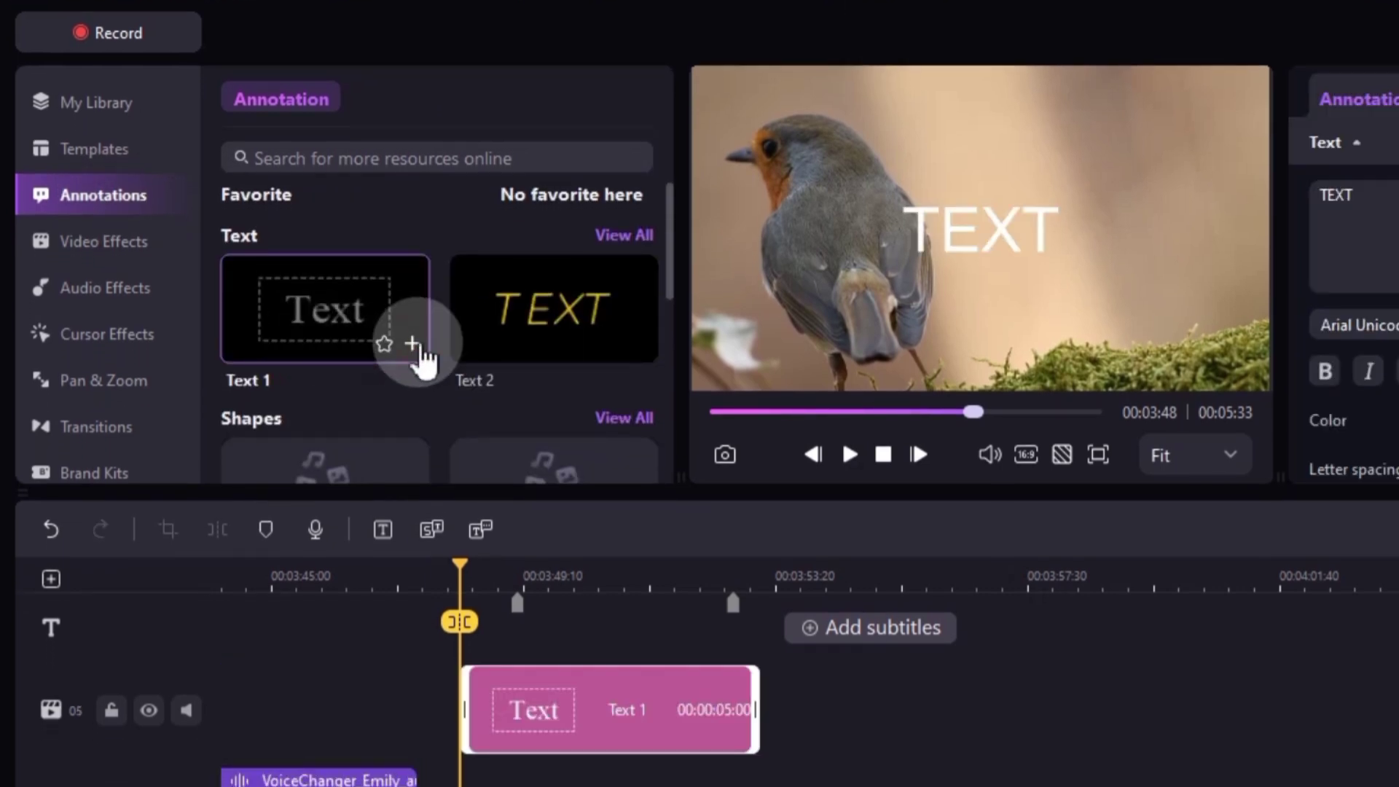
click(546, 591)
click(1350, 236)
key(ctrl+a)
text(DemoCreator)
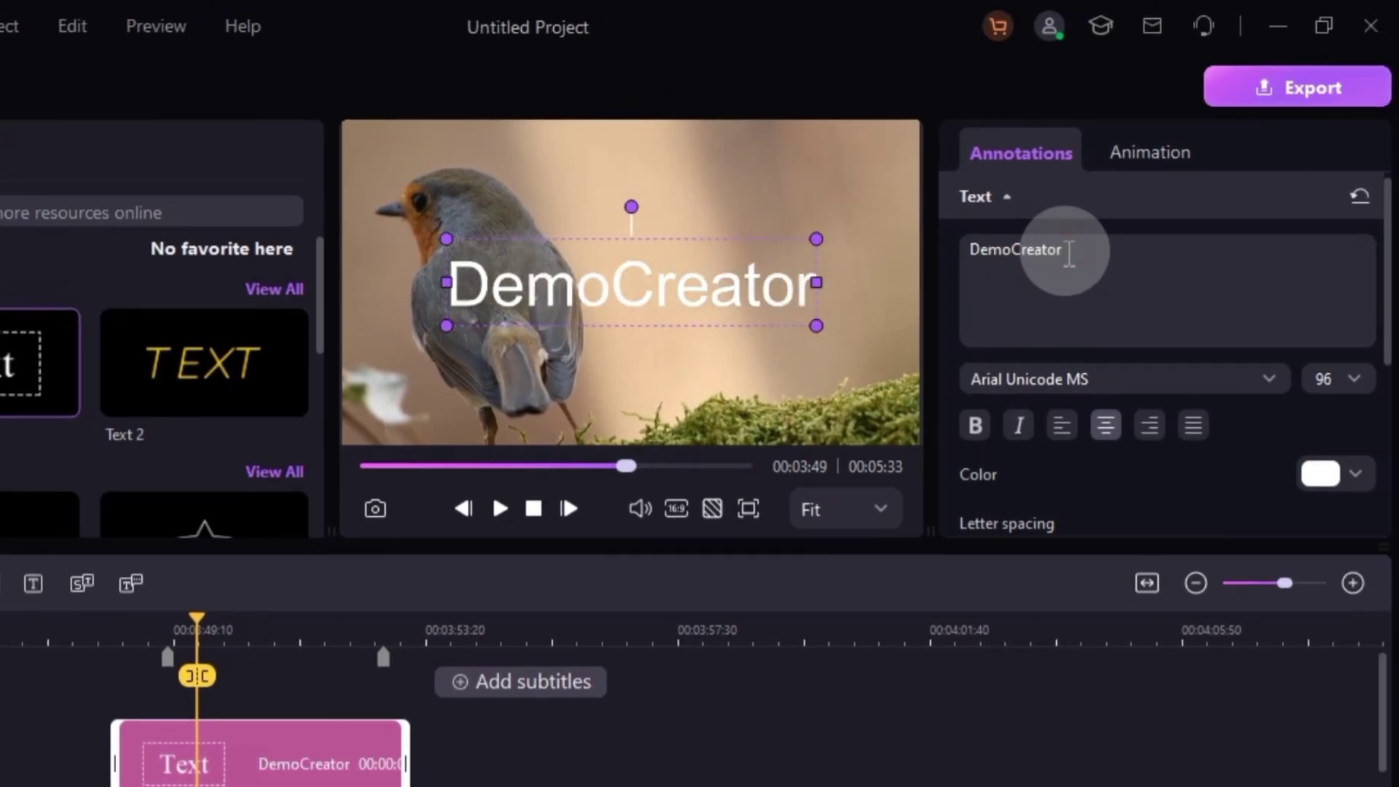
Make the title yellow and widen its letter spacing
click(1336, 267)
click(1273, 385)
drag(756, 272, 879, 226)
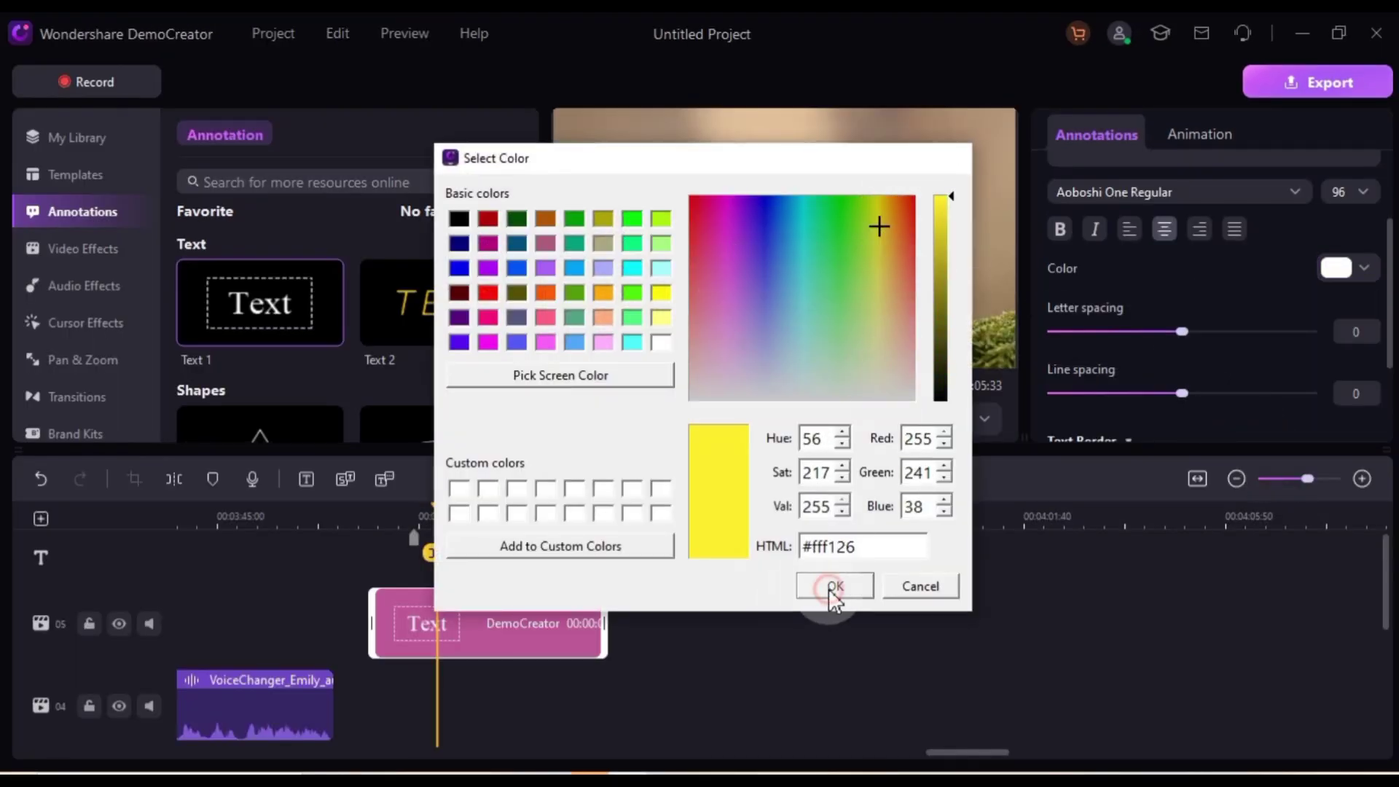
click(833, 588)
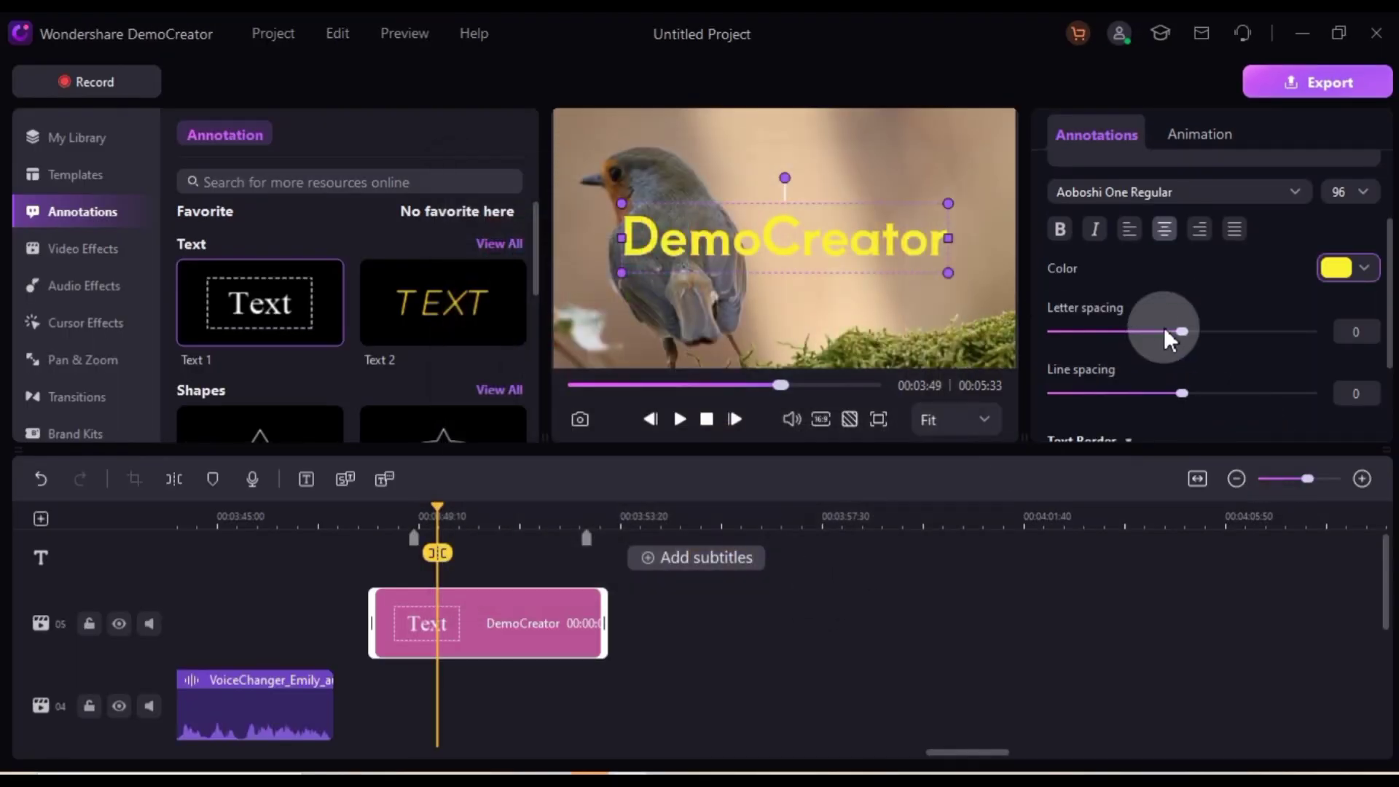
scroll(1169, 316, down, 3)
scroll(1177, 285, down, 3)
drag(1088, 348, 1020, 350)
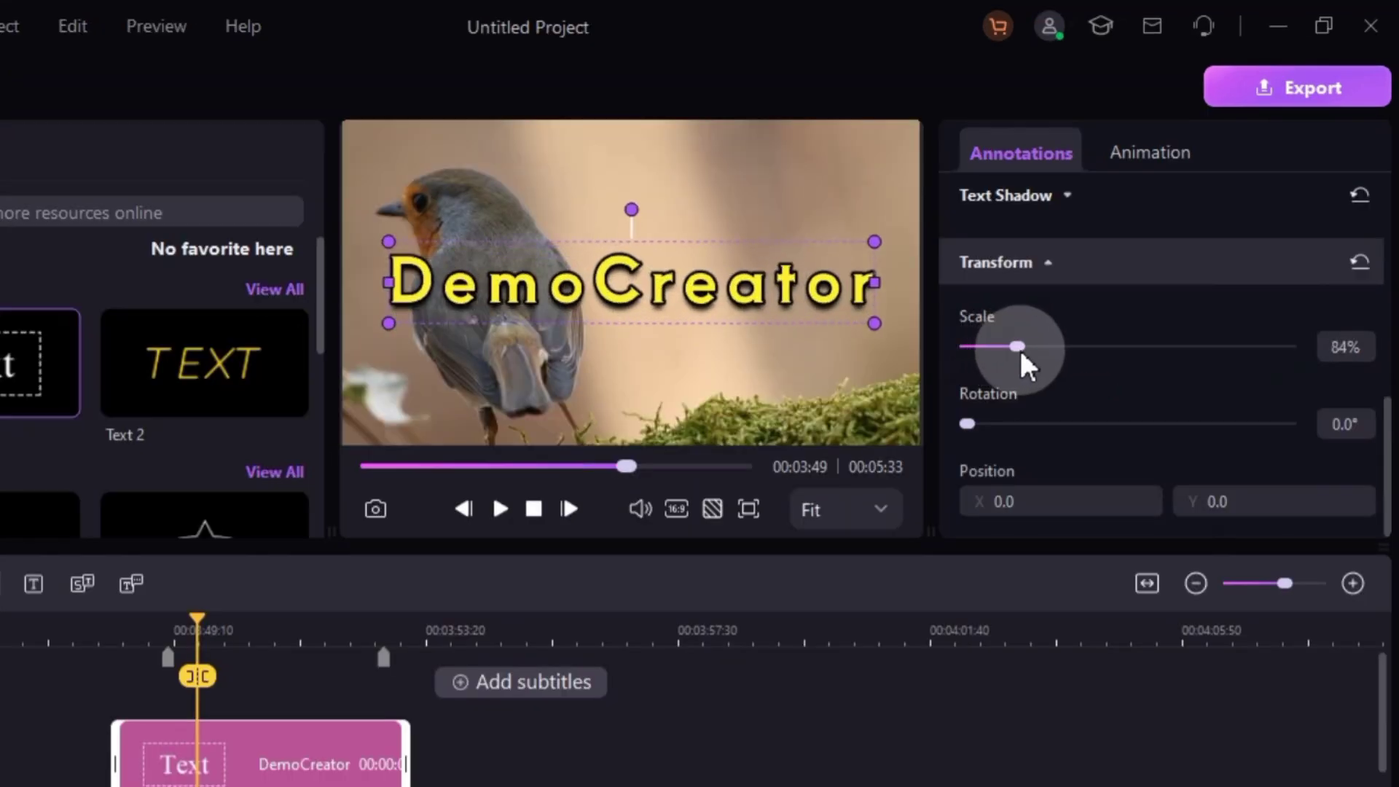
scroll(1136, 368, up, 5)
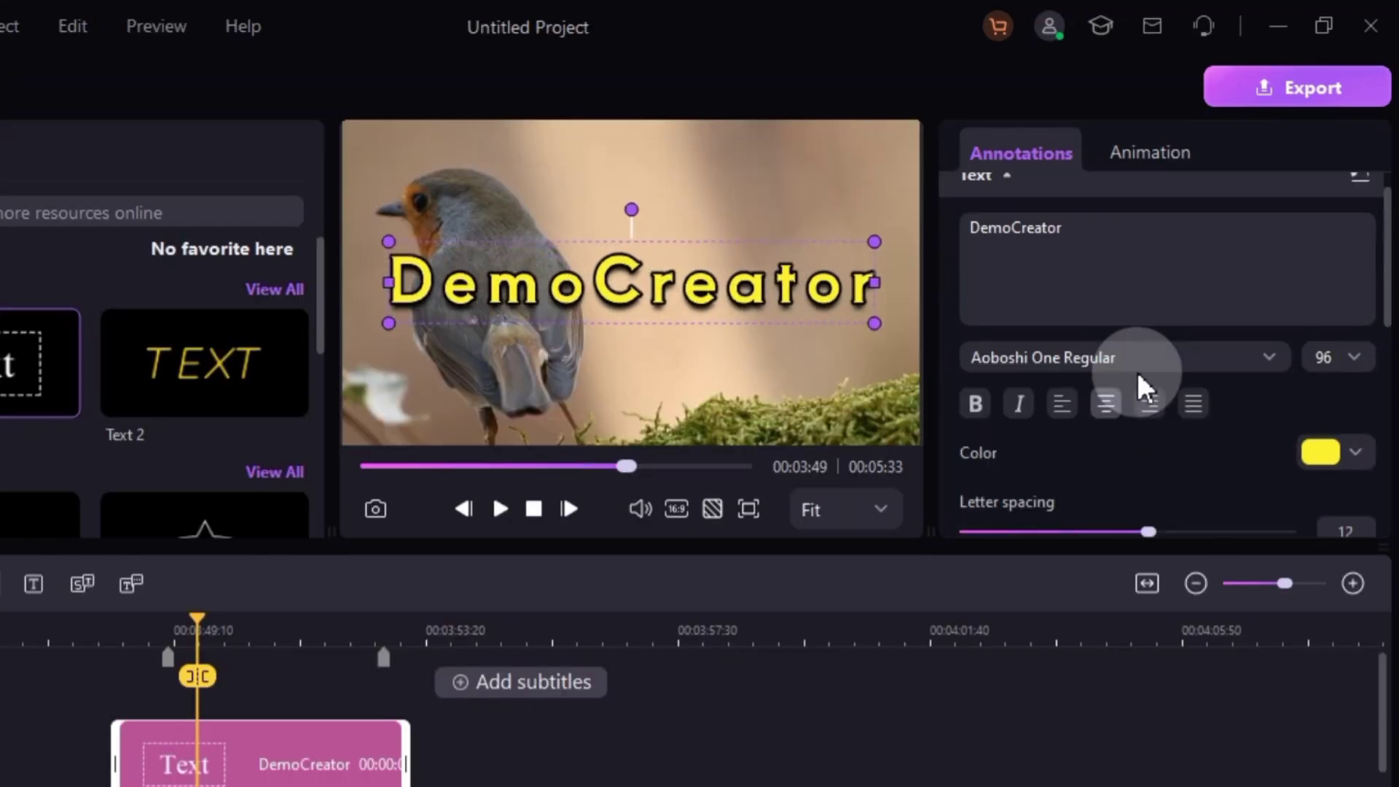
scroll(1136, 368, up, 2)
scroll(1135, 368, up, 1)
scroll(1136, 369, up, 1)
scroll(1135, 369, up, 1)
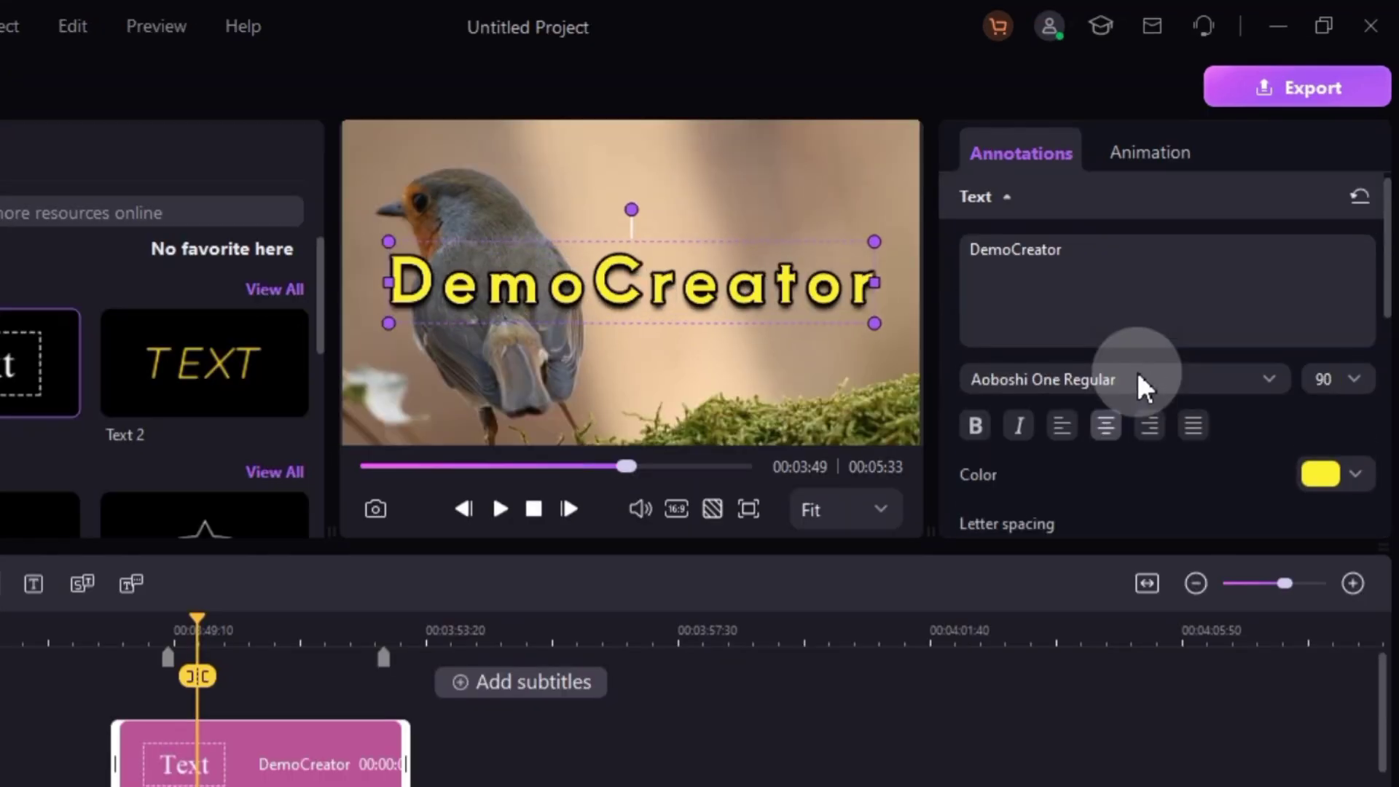
Look over the title's animation options and preview the title over the footage
click(1151, 159)
click(499, 510)
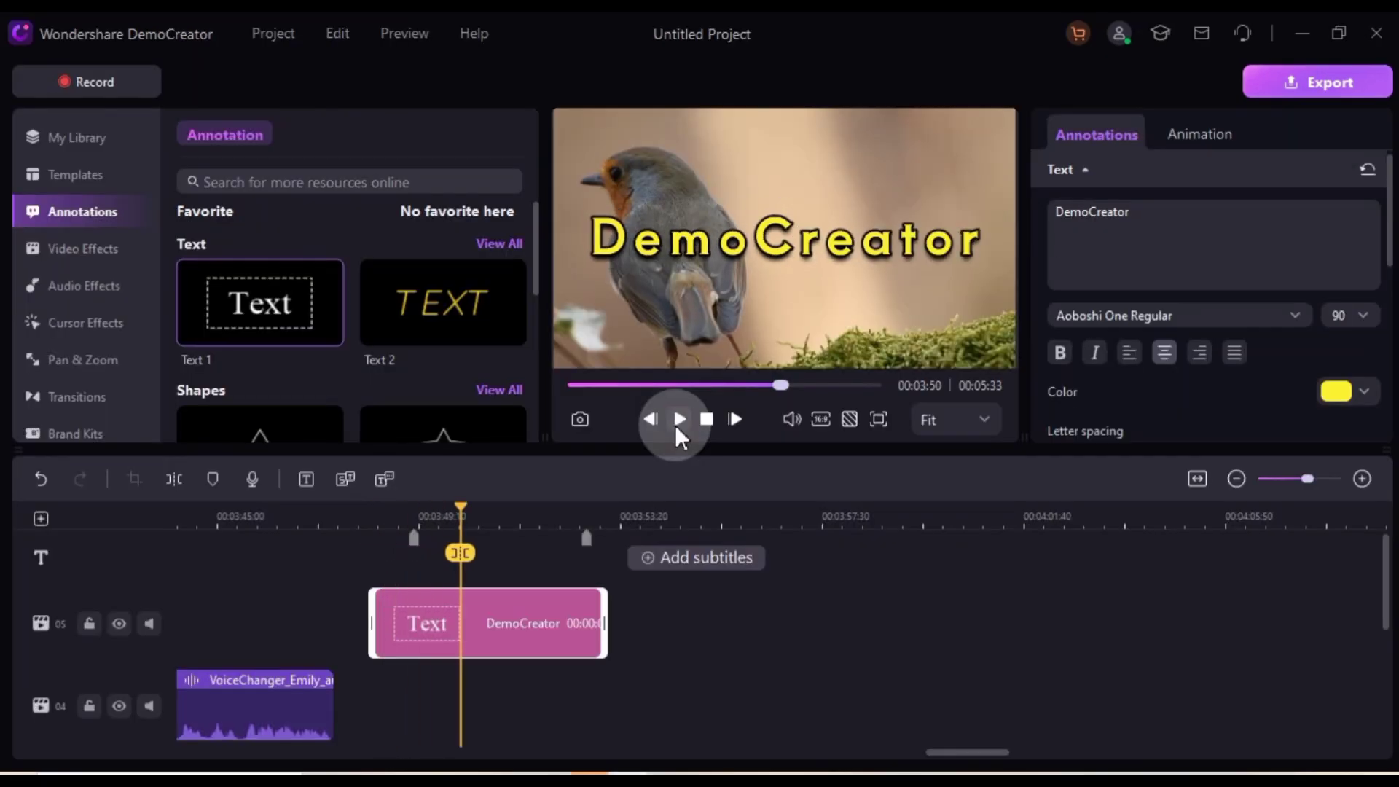
click(678, 420)
click(617, 613)
scroll(460, 370, down, 4)
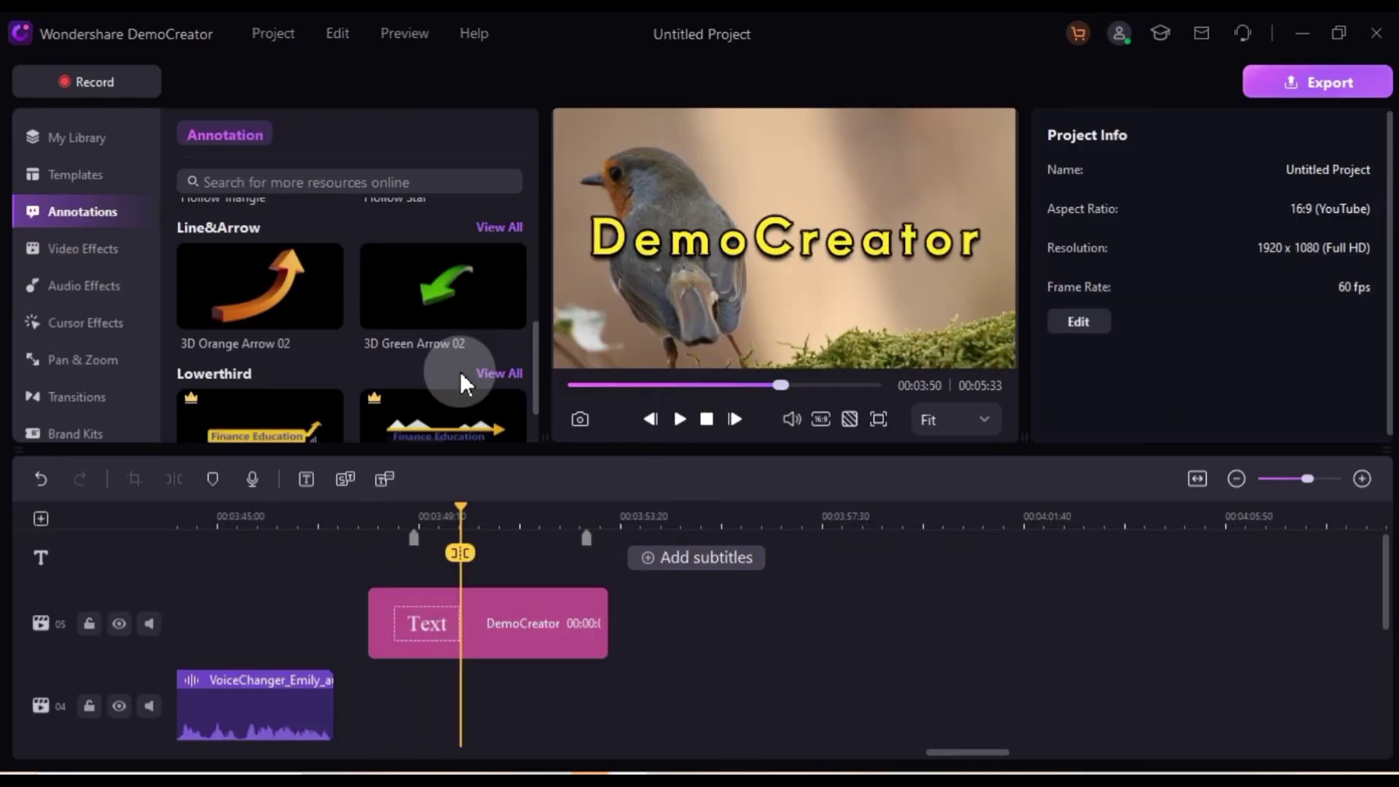
scroll(460, 370, down, 2)
Add Cinema Aspect 21:9 to the timeline with border -0.10 and alpha 1.00
click(83, 247)
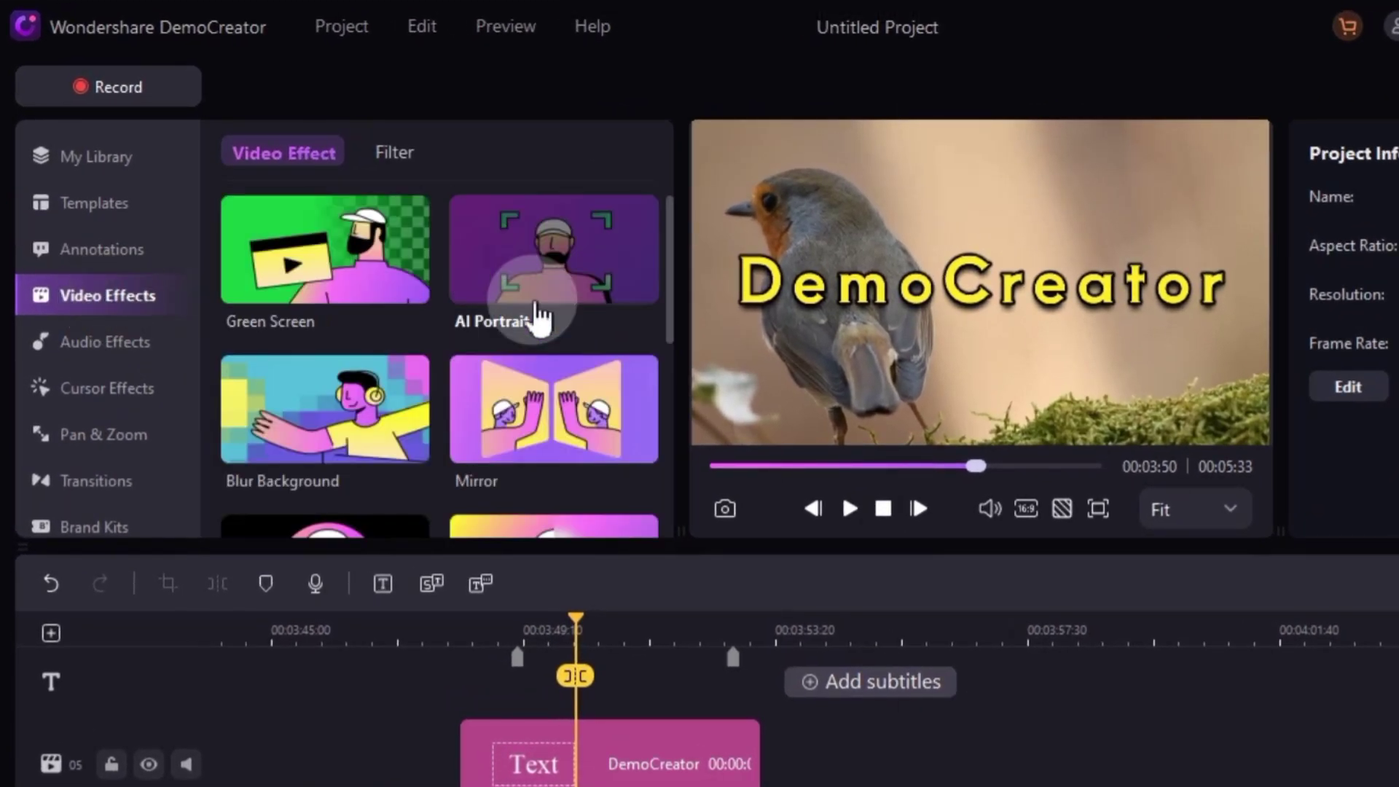
scroll(541, 318, down, 5)
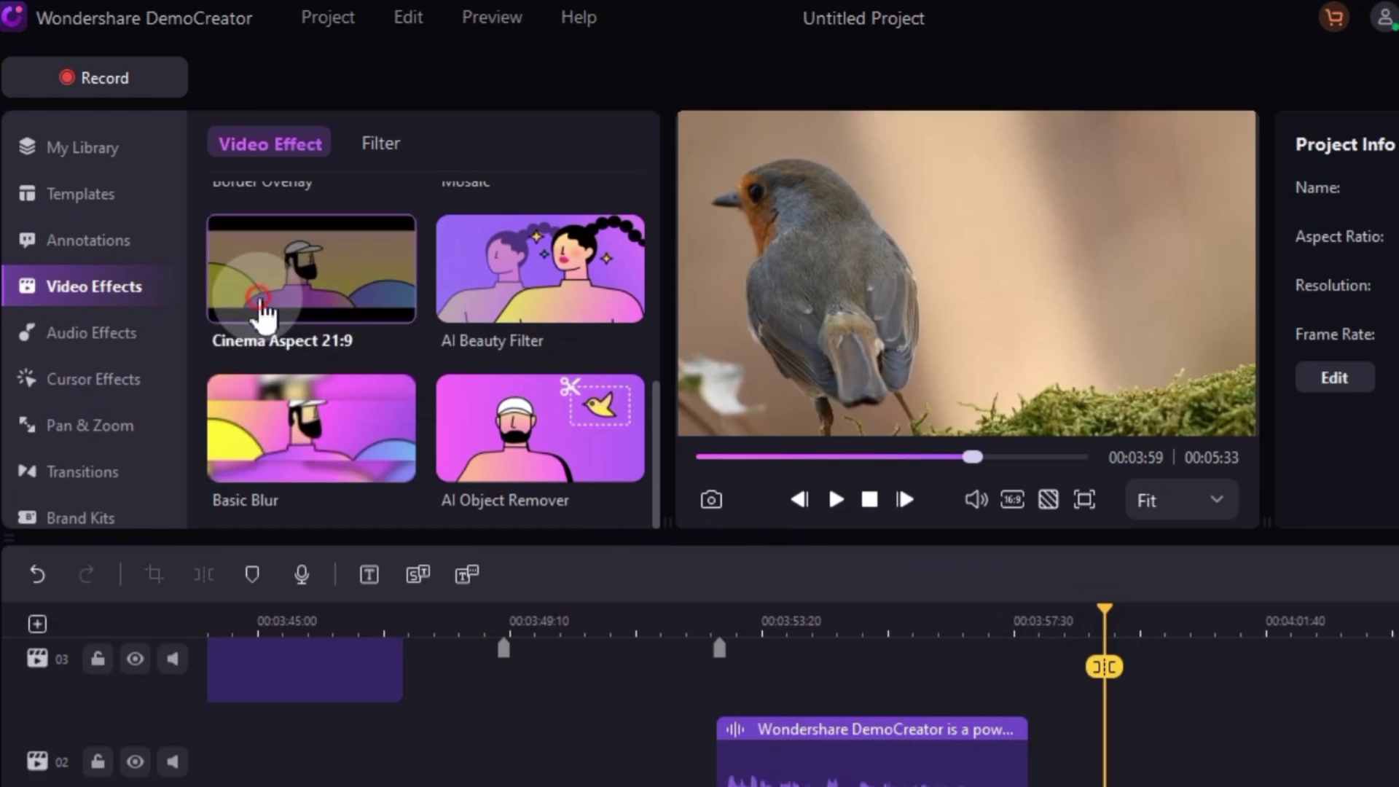
drag(325, 279, 1110, 721)
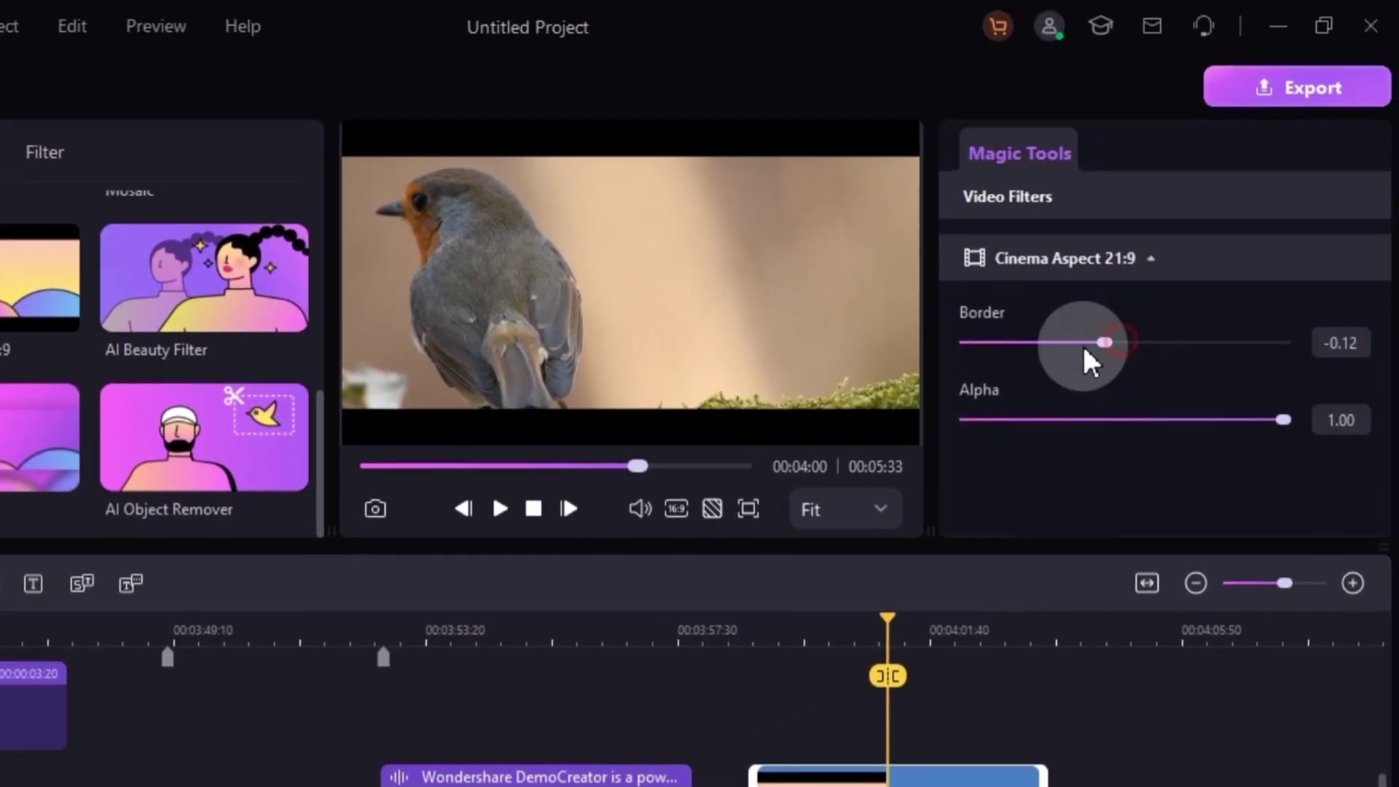
mouse_move(1082, 343)
mouse_down()
mouse_move(1280, 347)
mouse_move(1117, 345)
mouse_up()
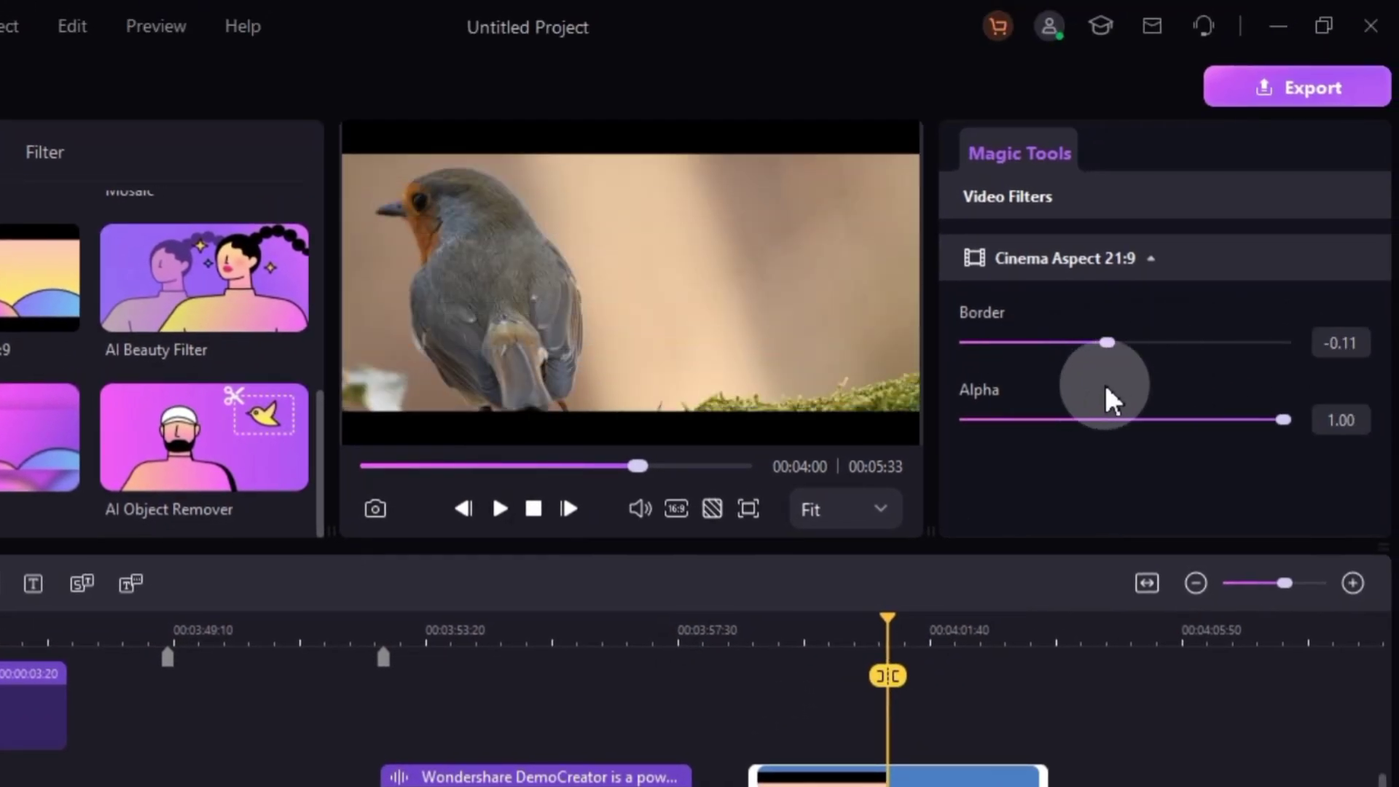
drag(1280, 421, 1261, 420)
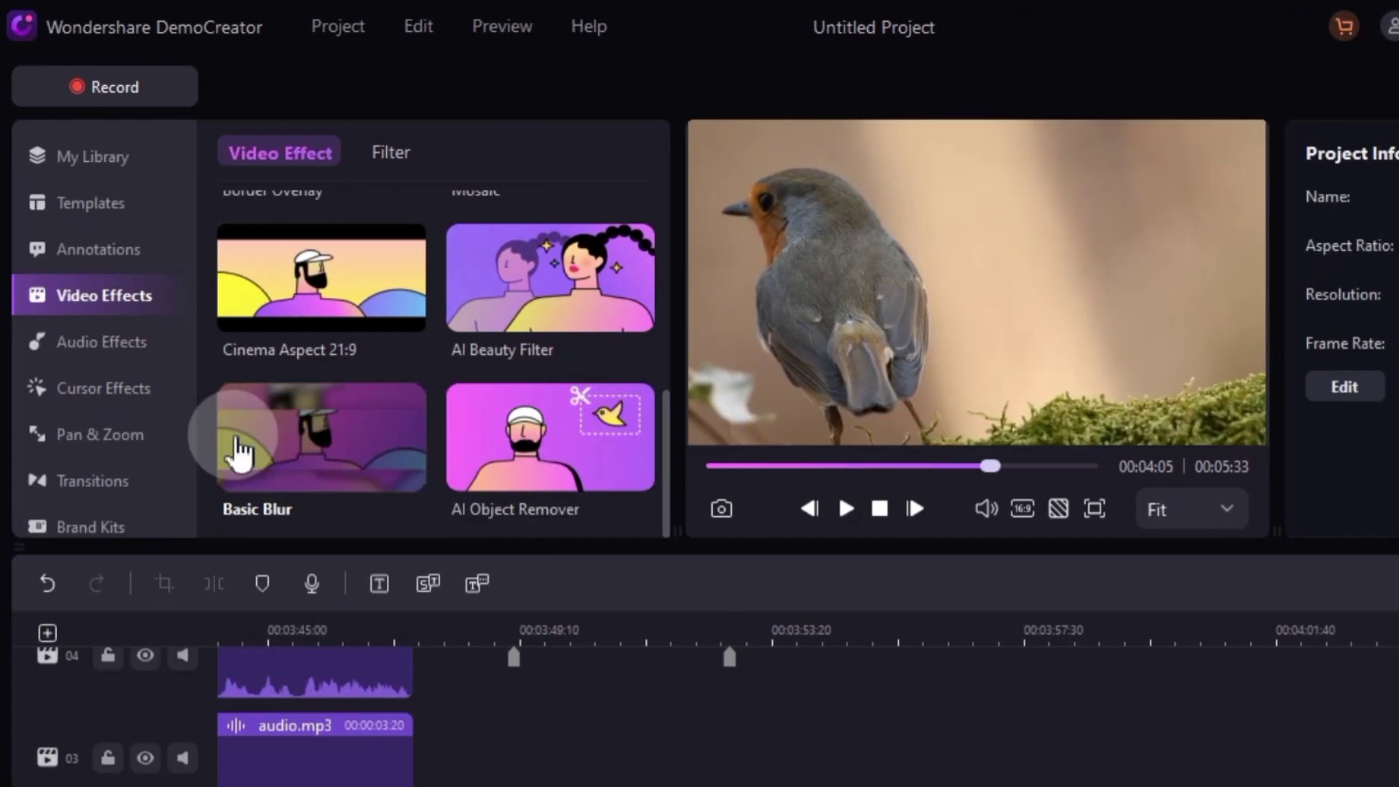
Browse Audio and Cursor Effects, open Pan & Zoom, and move the playhead to about 00:00:10
click(110, 346)
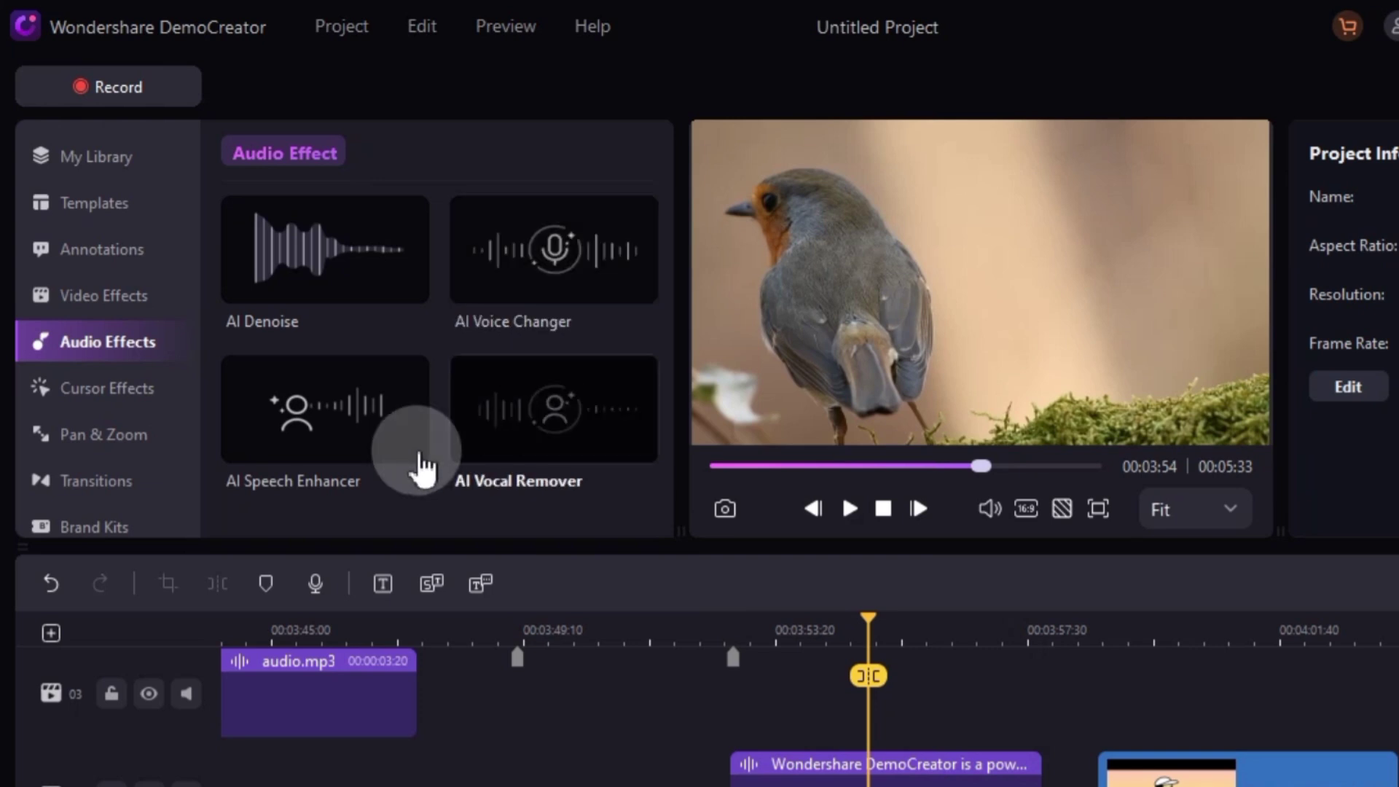
click(111, 388)
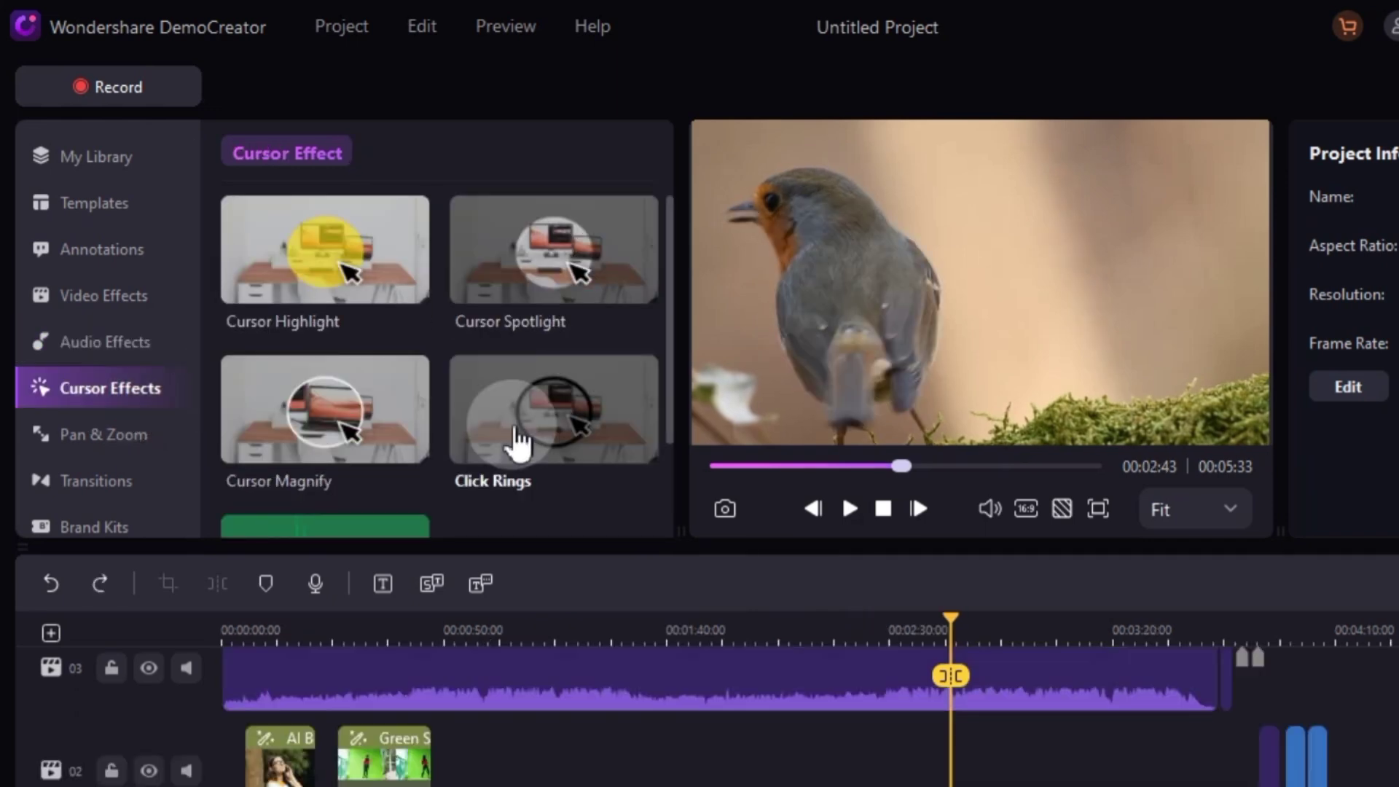
click(104, 434)
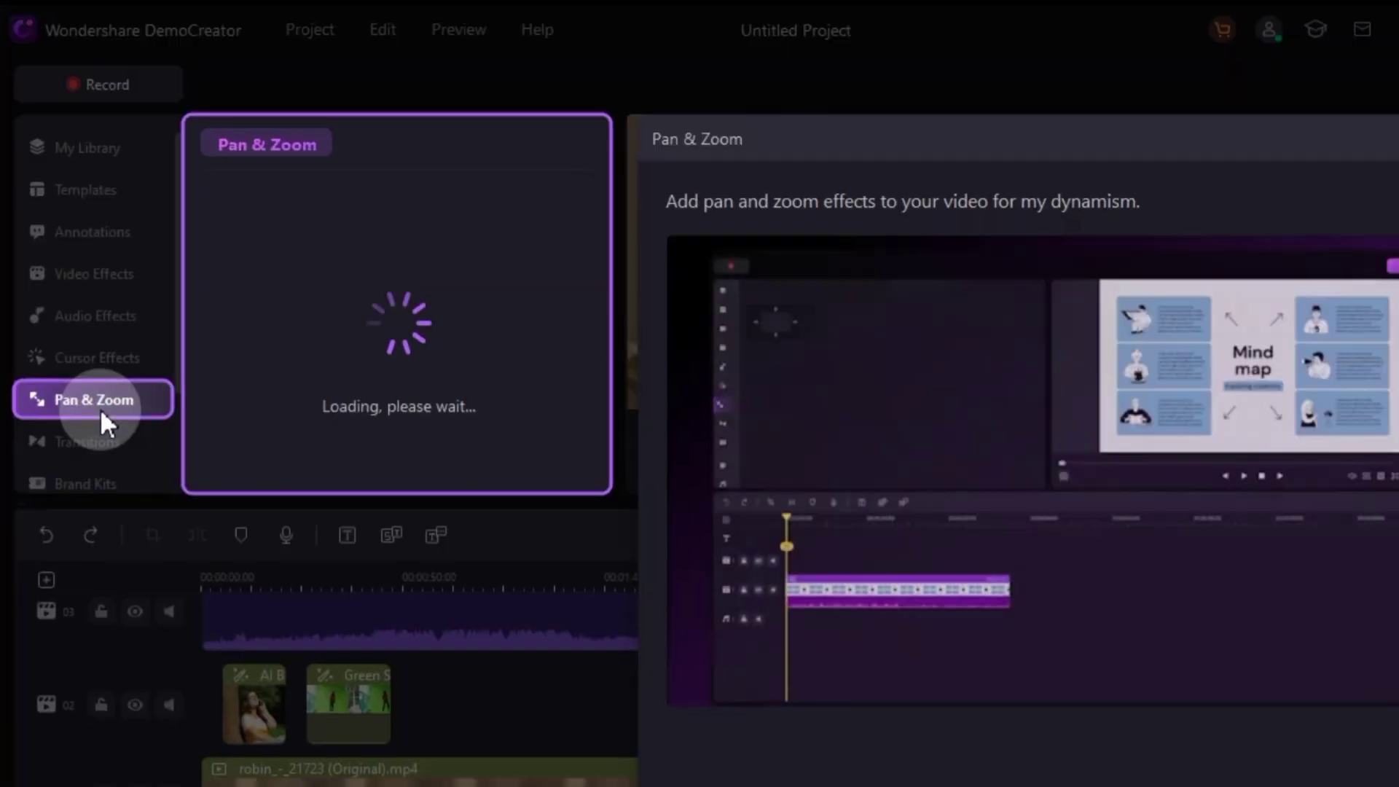
click(1285, 681)
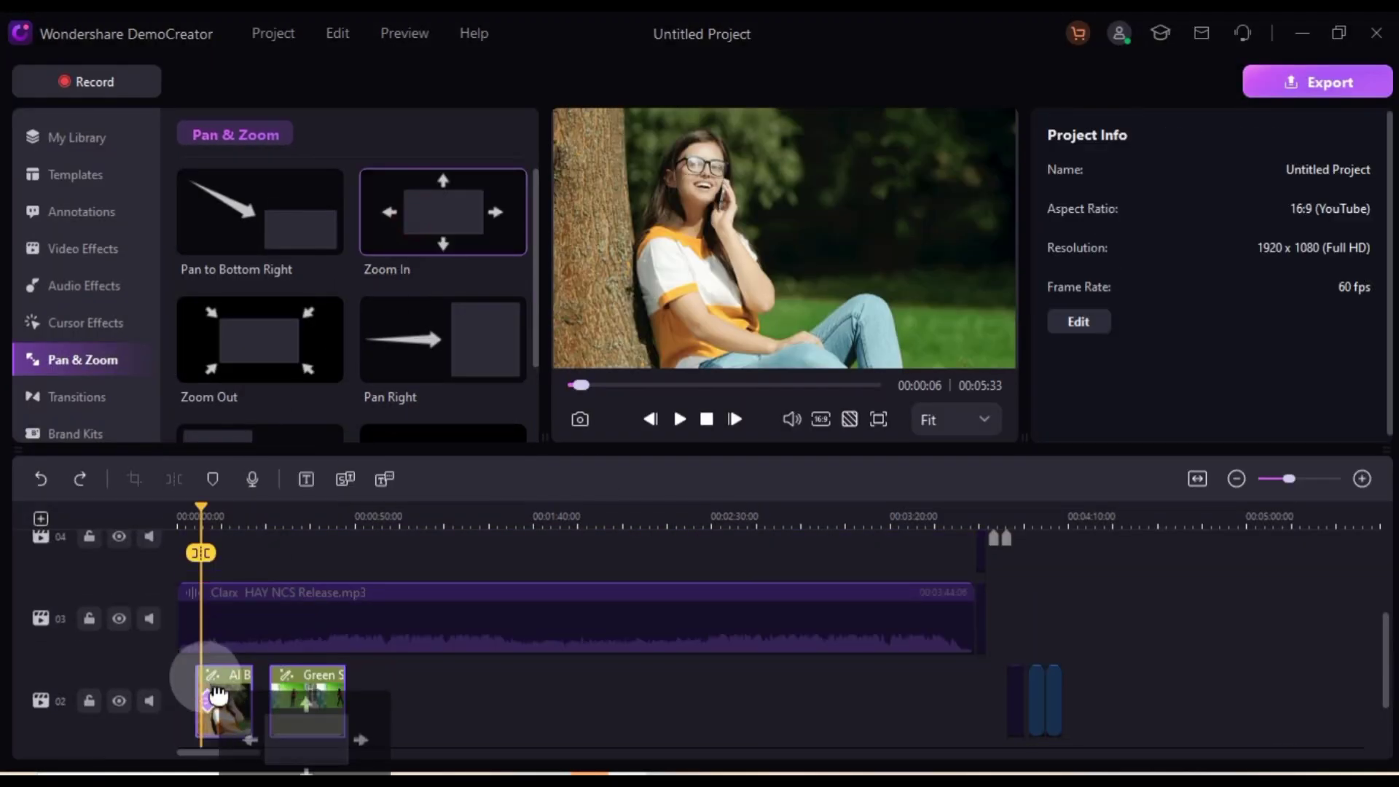
drag(207, 526, 215, 527)
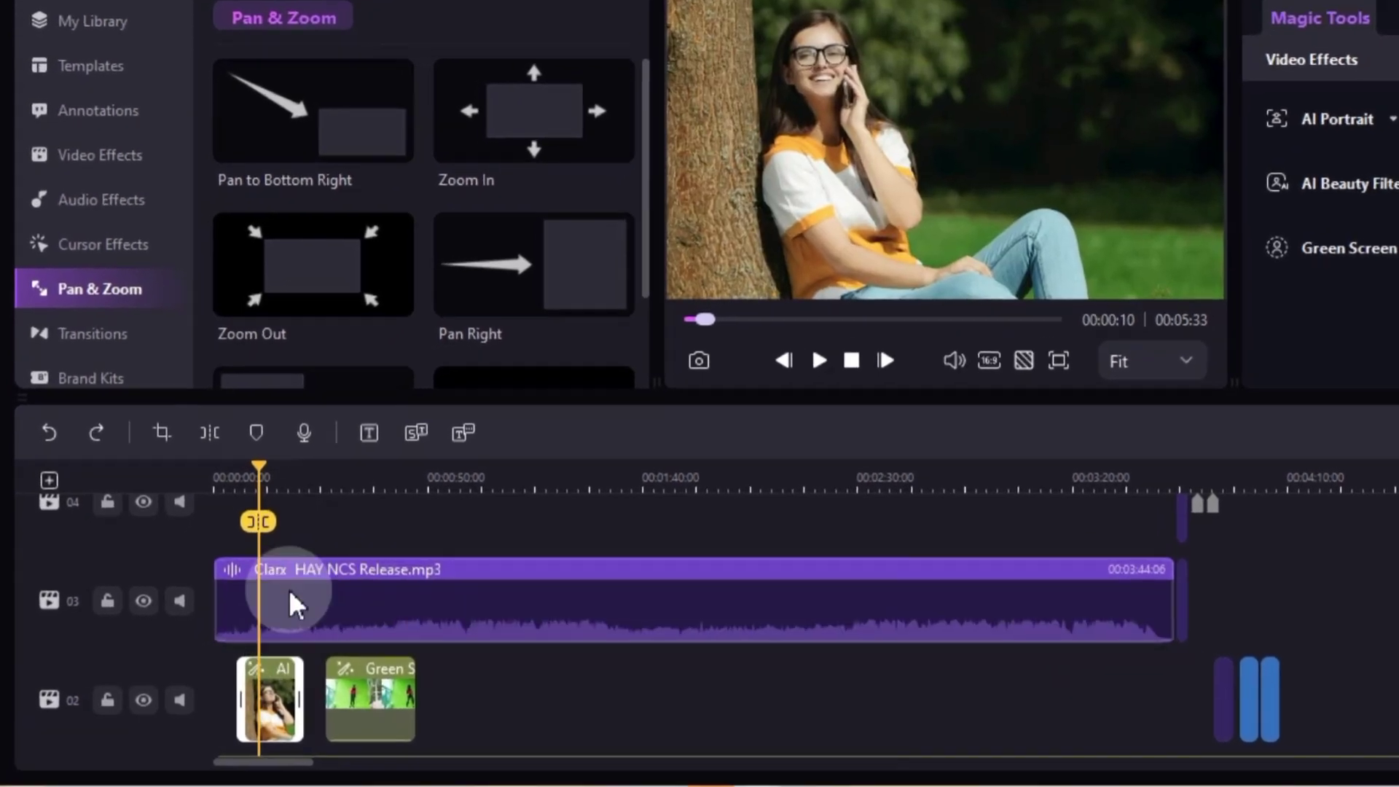
Butt the Green Screen clip against the AI Beauty clip and add a transition between them
click(76, 397)
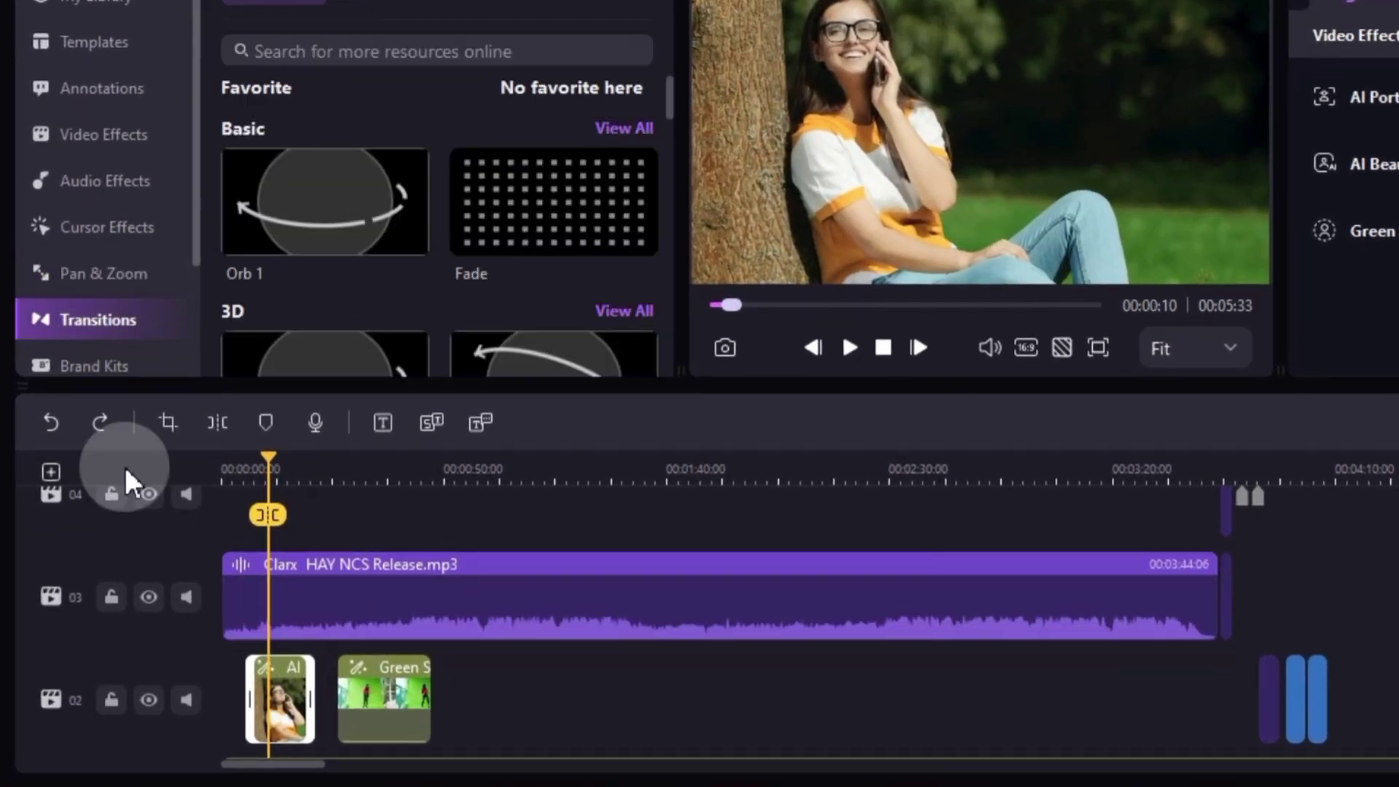
scroll(426, 241, down, 2)
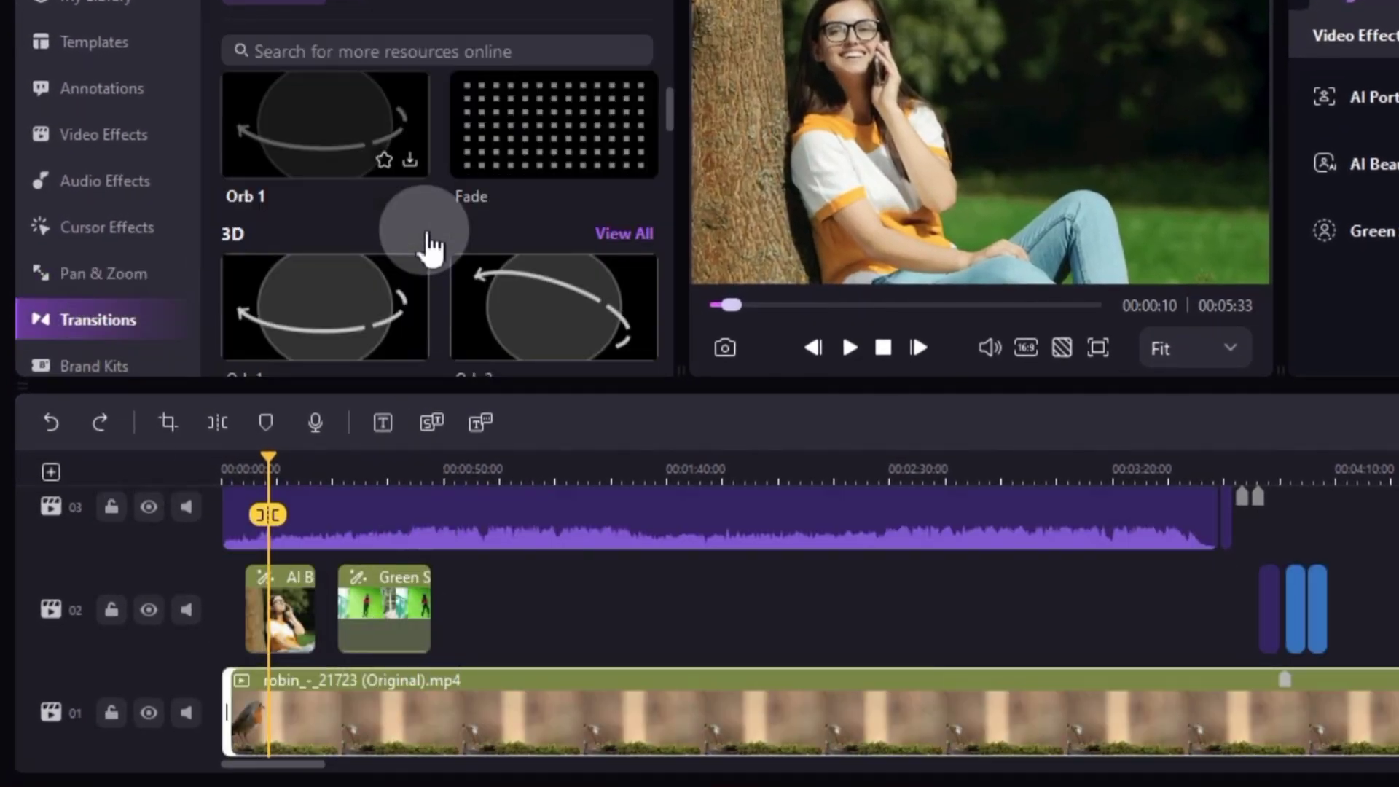
scroll(433, 246, down, 2)
scroll(433, 246, down, 2)
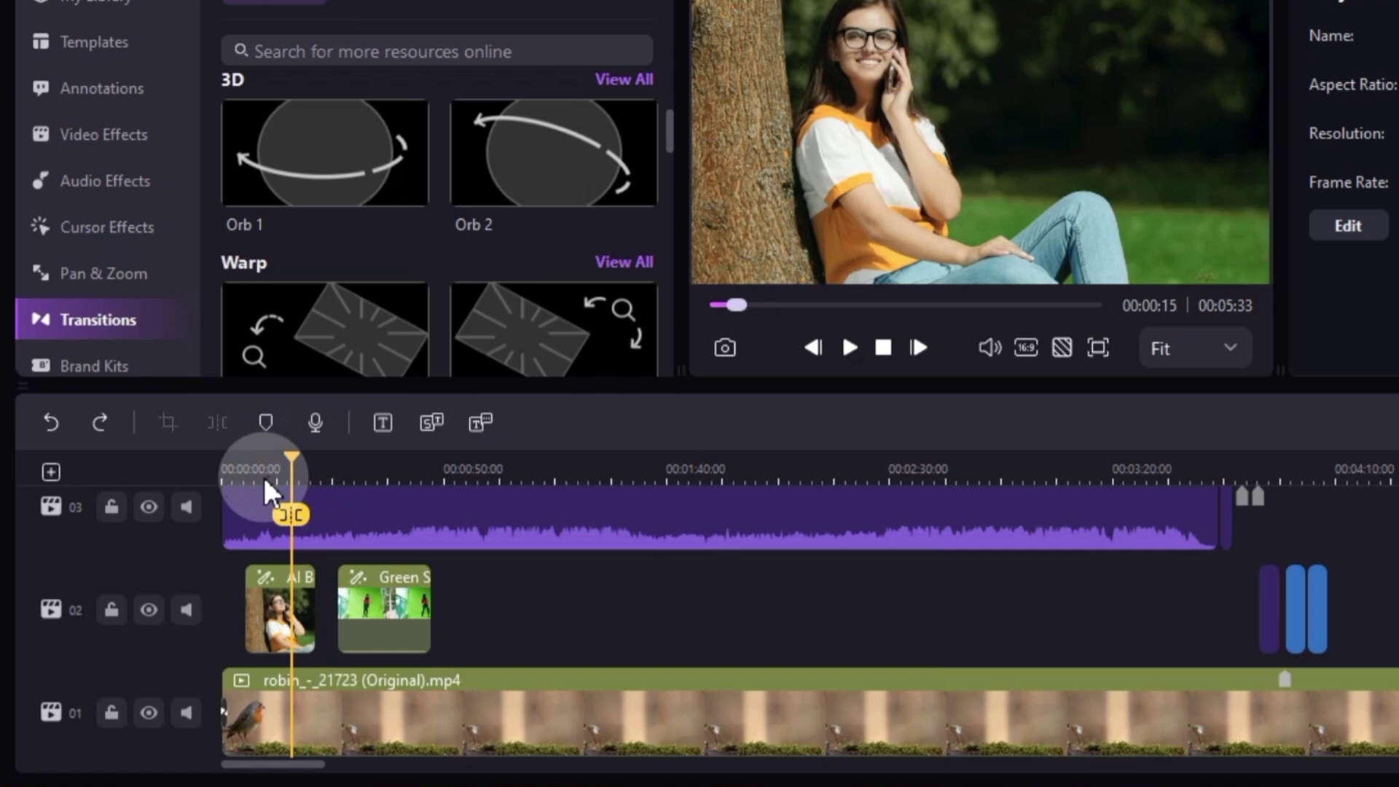
click(371, 629)
drag(372, 629, 356, 629)
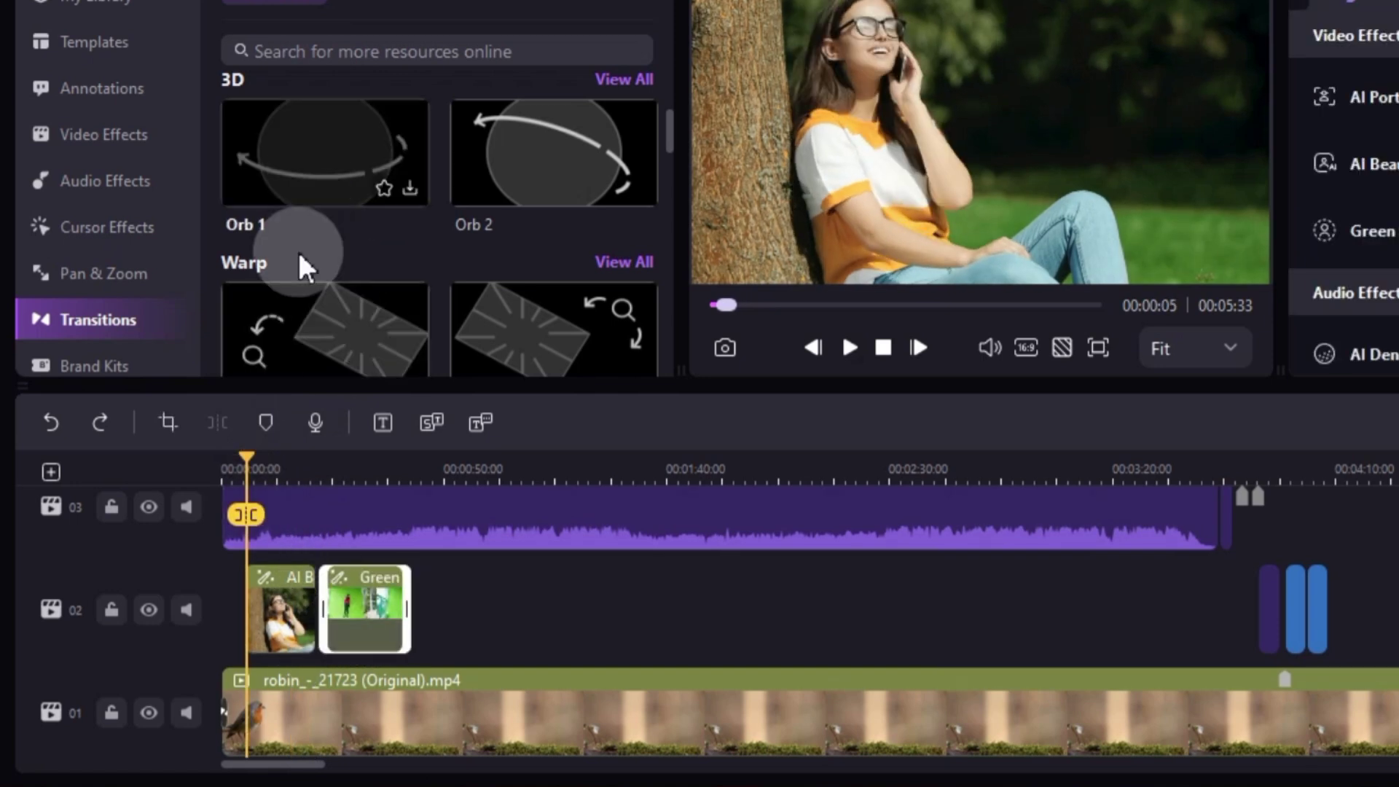
drag(317, 322, 320, 612)
Play back the new transition at the overlay clip join to check it
drag(249, 472, 399, 470)
scroll(382, 634, up, 3)
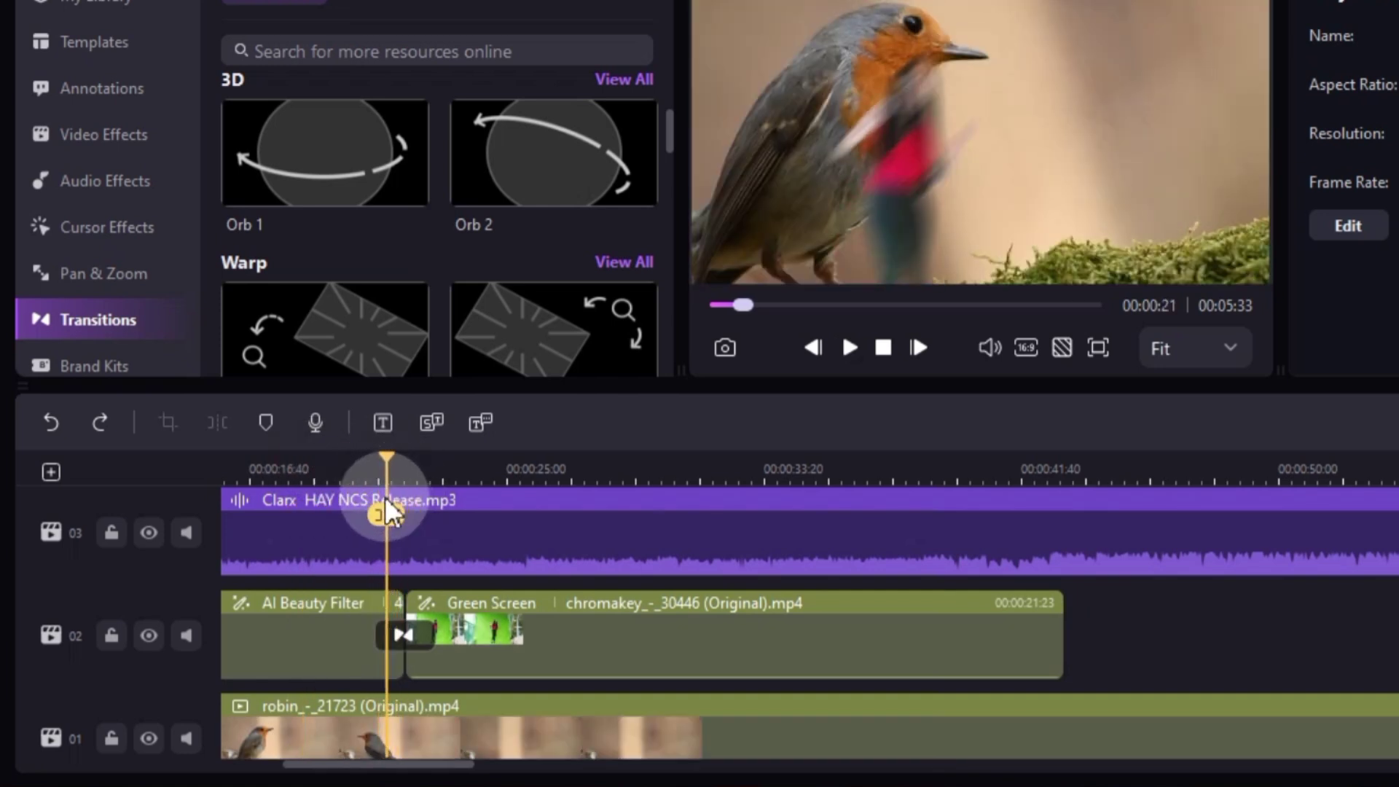
click(850, 348)
click(851, 347)
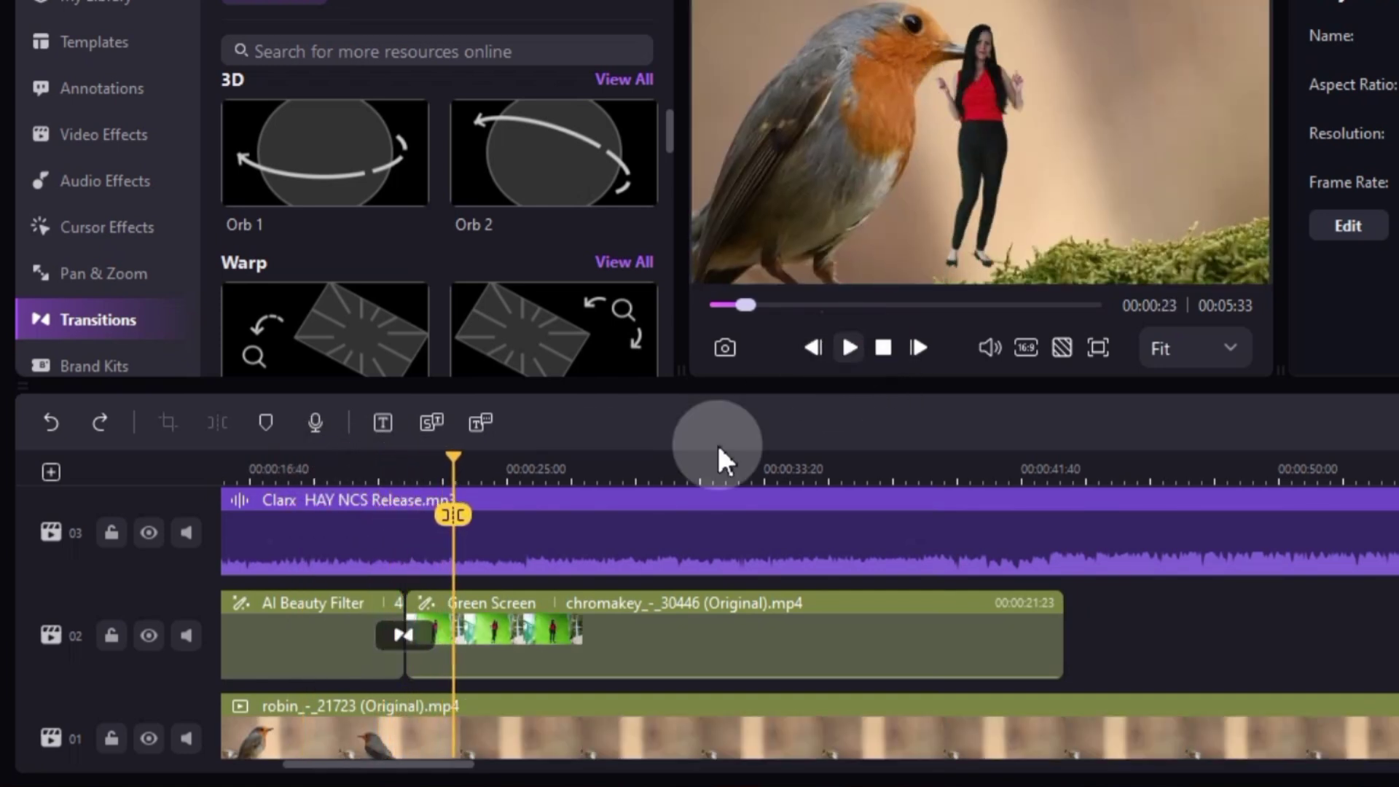
click(388, 471)
click(404, 634)
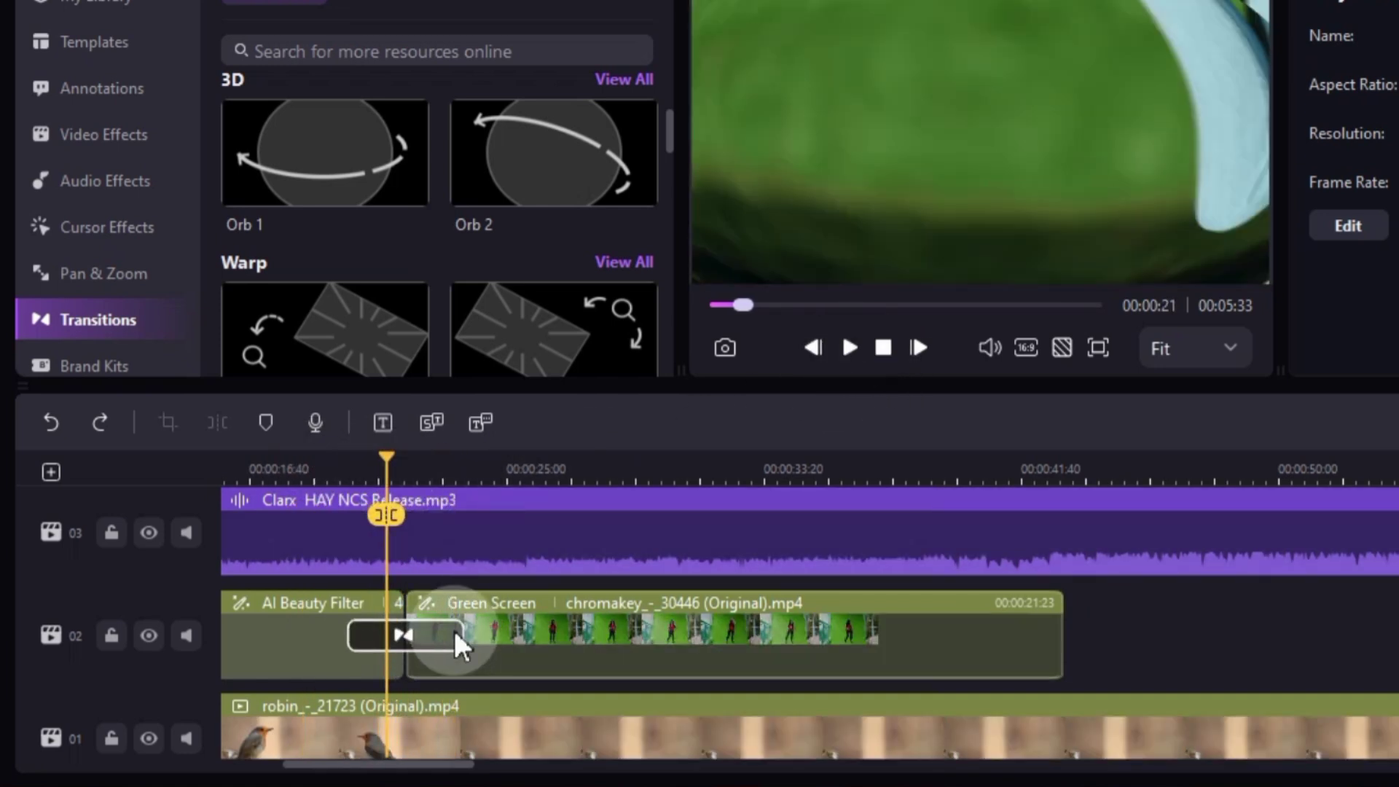
click(358, 471)
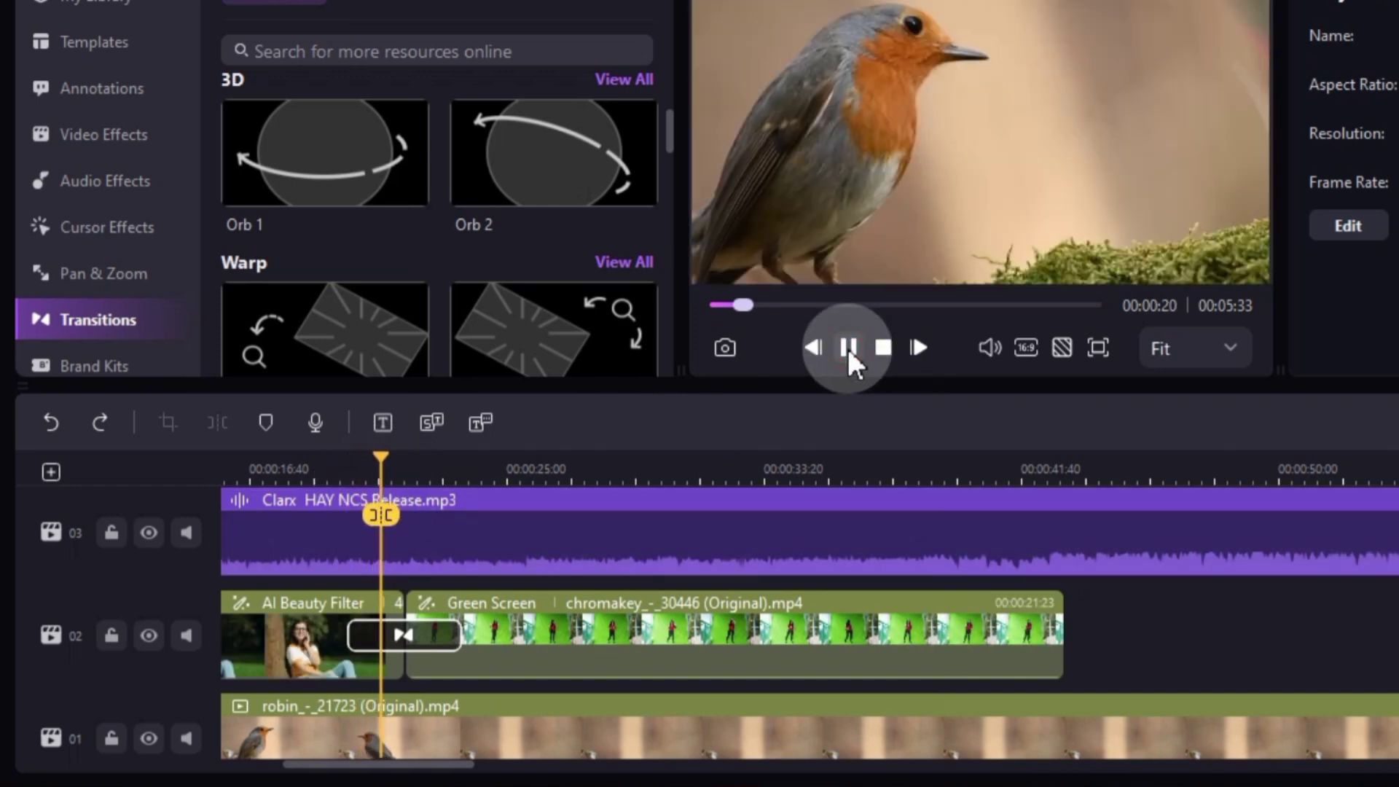
click(847, 348)
scroll(596, 312, down, 3)
scroll(596, 312, down, 2)
scroll(558, 296, down, 1)
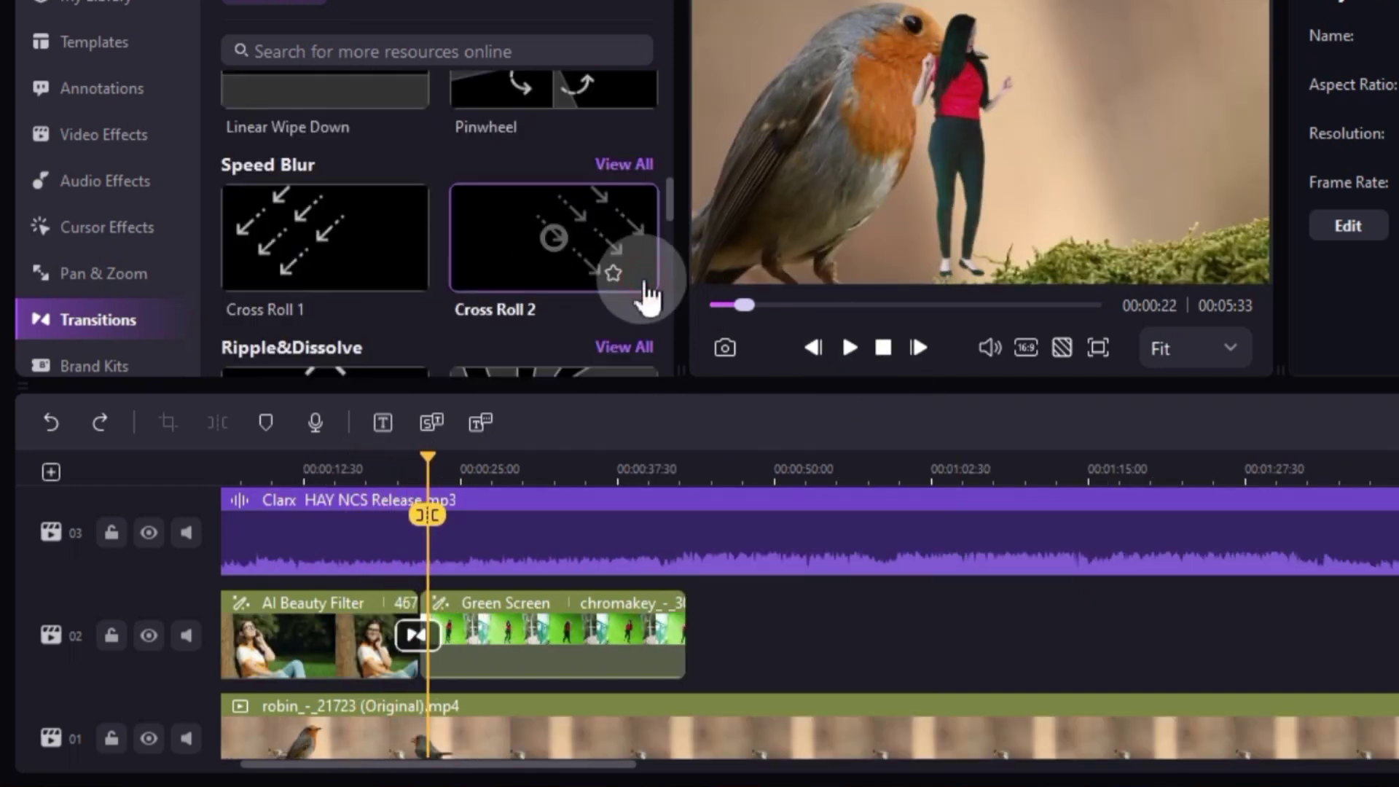
Preview Cross Roll 2 and Makeup Transition 01, then split the robin clip at 0:50
click(648, 293)
scroll(437, 285, down, 1)
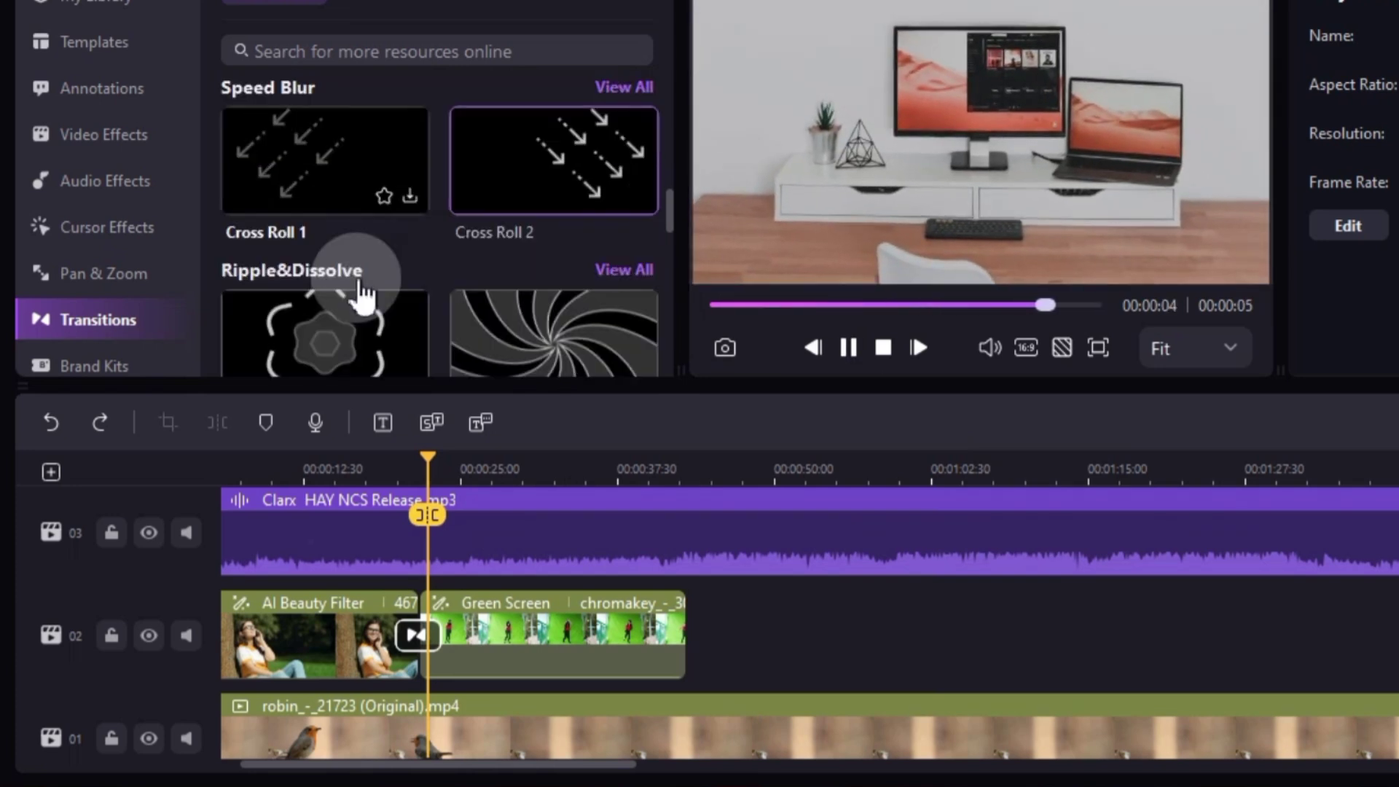
scroll(364, 293, down, 2)
scroll(377, 290, down, 1)
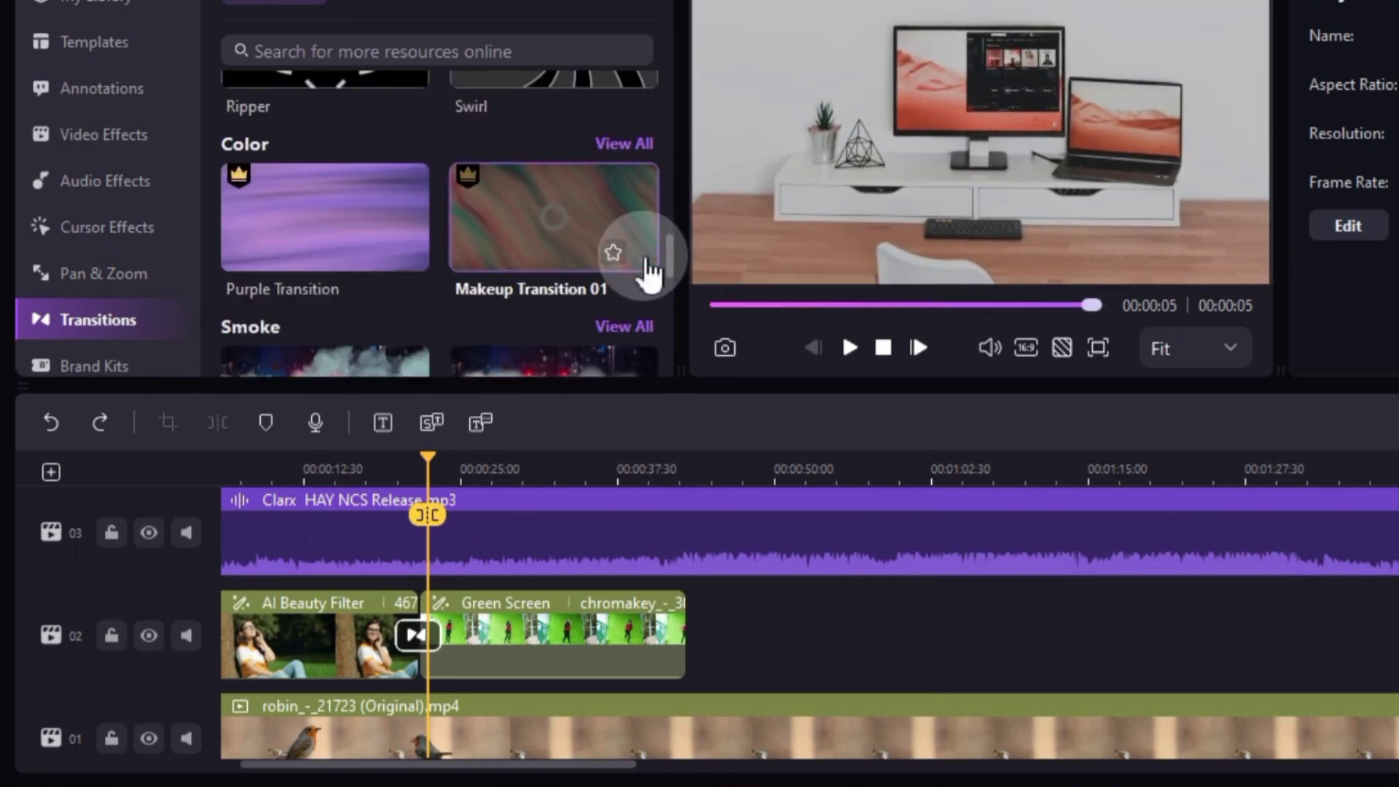
click(652, 267)
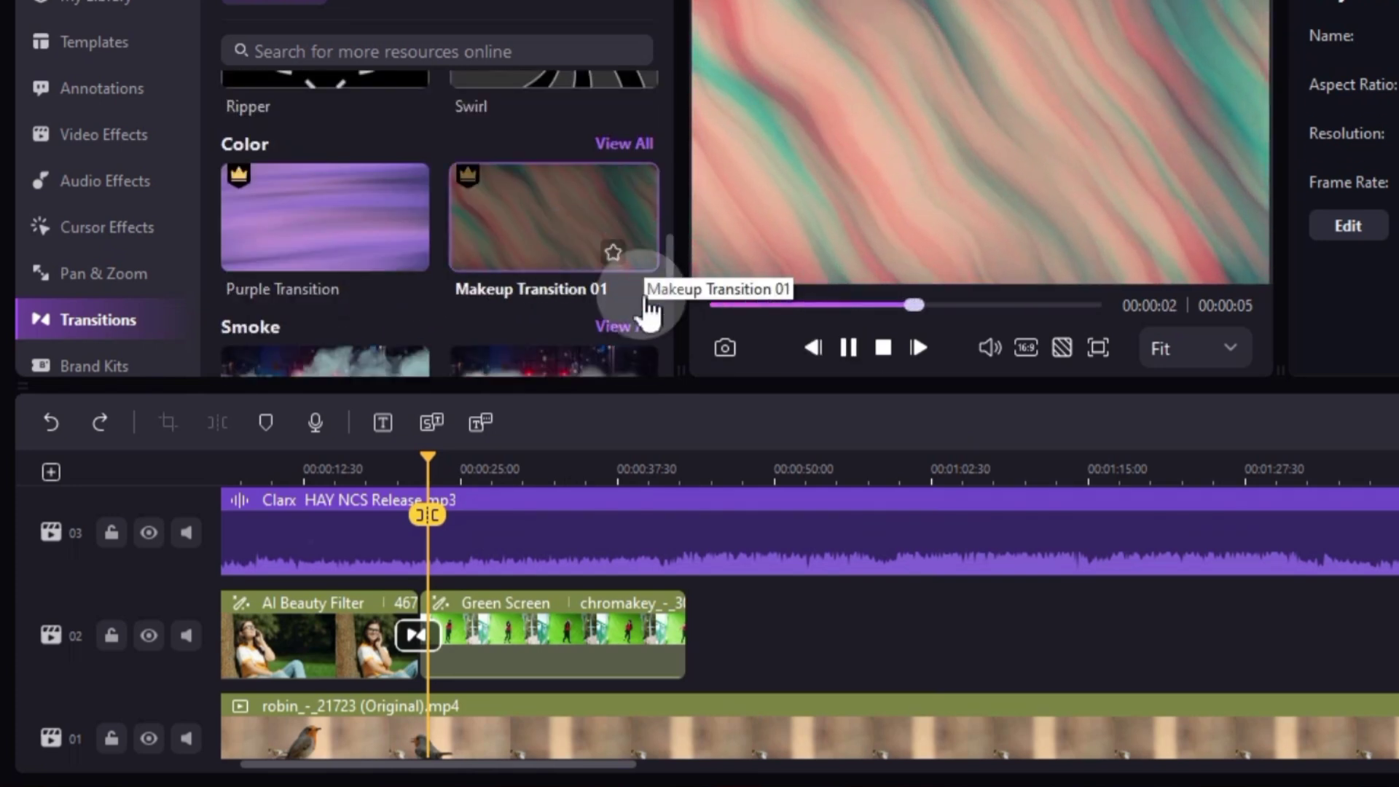
click(891, 656)
click(859, 472)
click(855, 515)
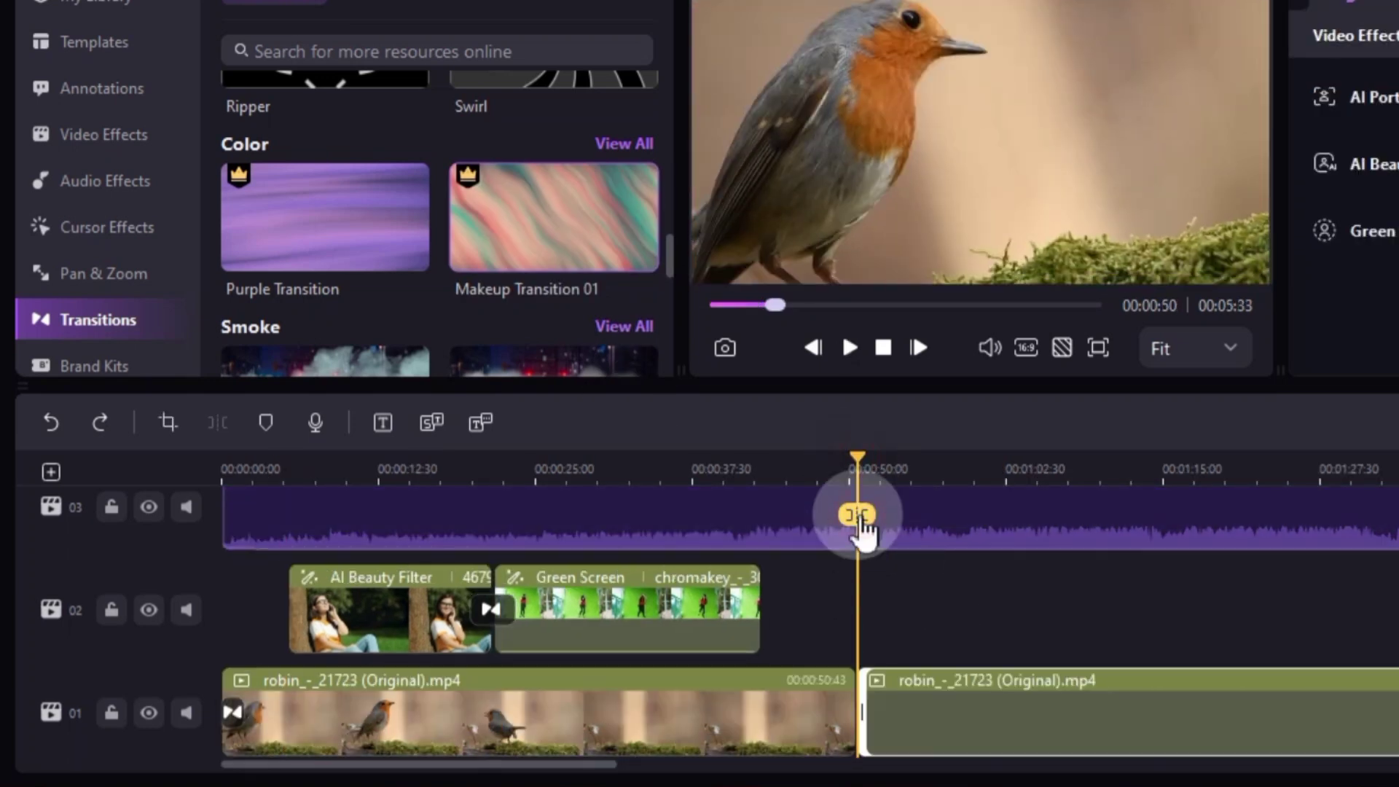
Place Makeup Transition 01 at the robin clip split and play it back
drag(555, 219, 856, 711)
drag(857, 459, 845, 459)
click(850, 349)
click(848, 348)
scroll(443, 257, down, 1)
scroll(443, 258, down, 2)
click(94, 367)
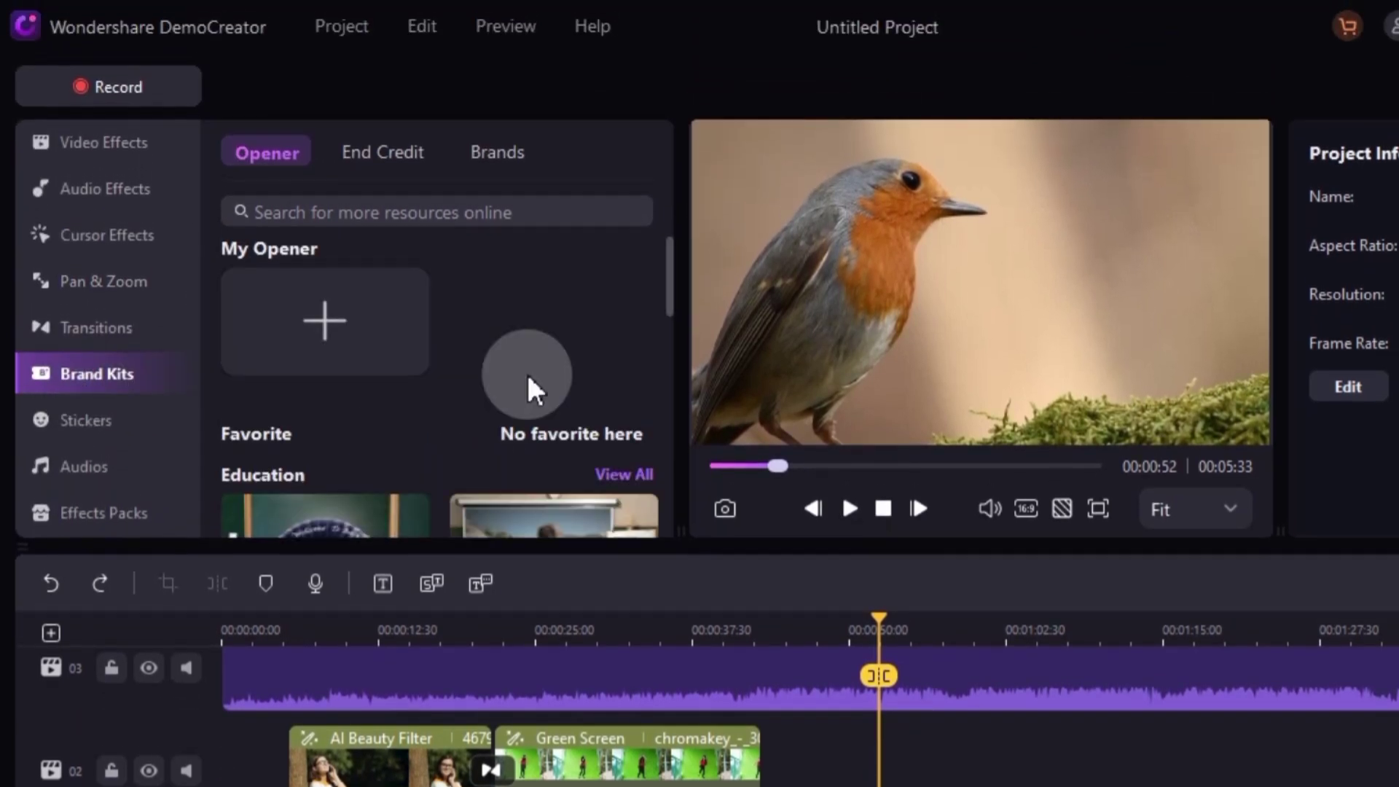
scroll(526, 371, down, 1)
scroll(525, 372, down, 1)
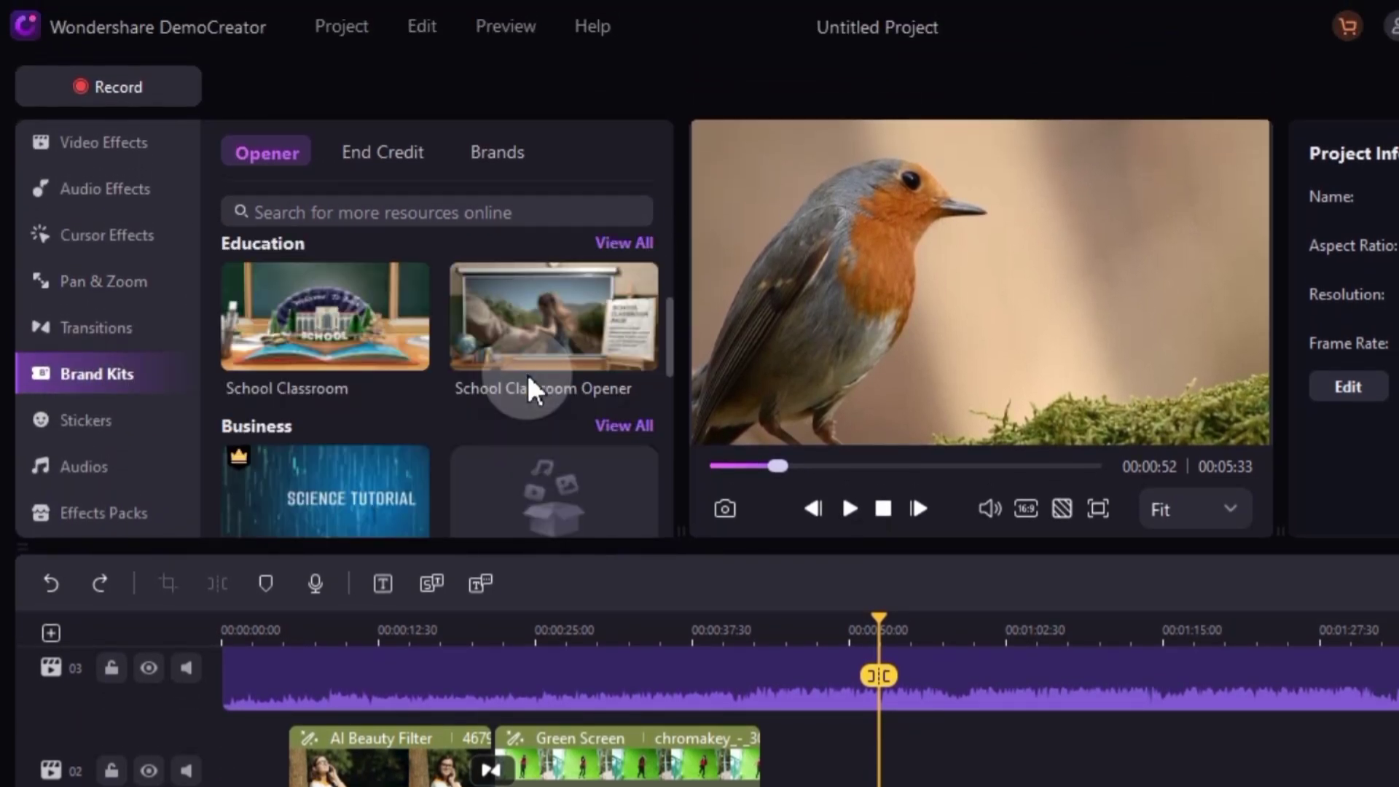
scroll(526, 372, down, 2)
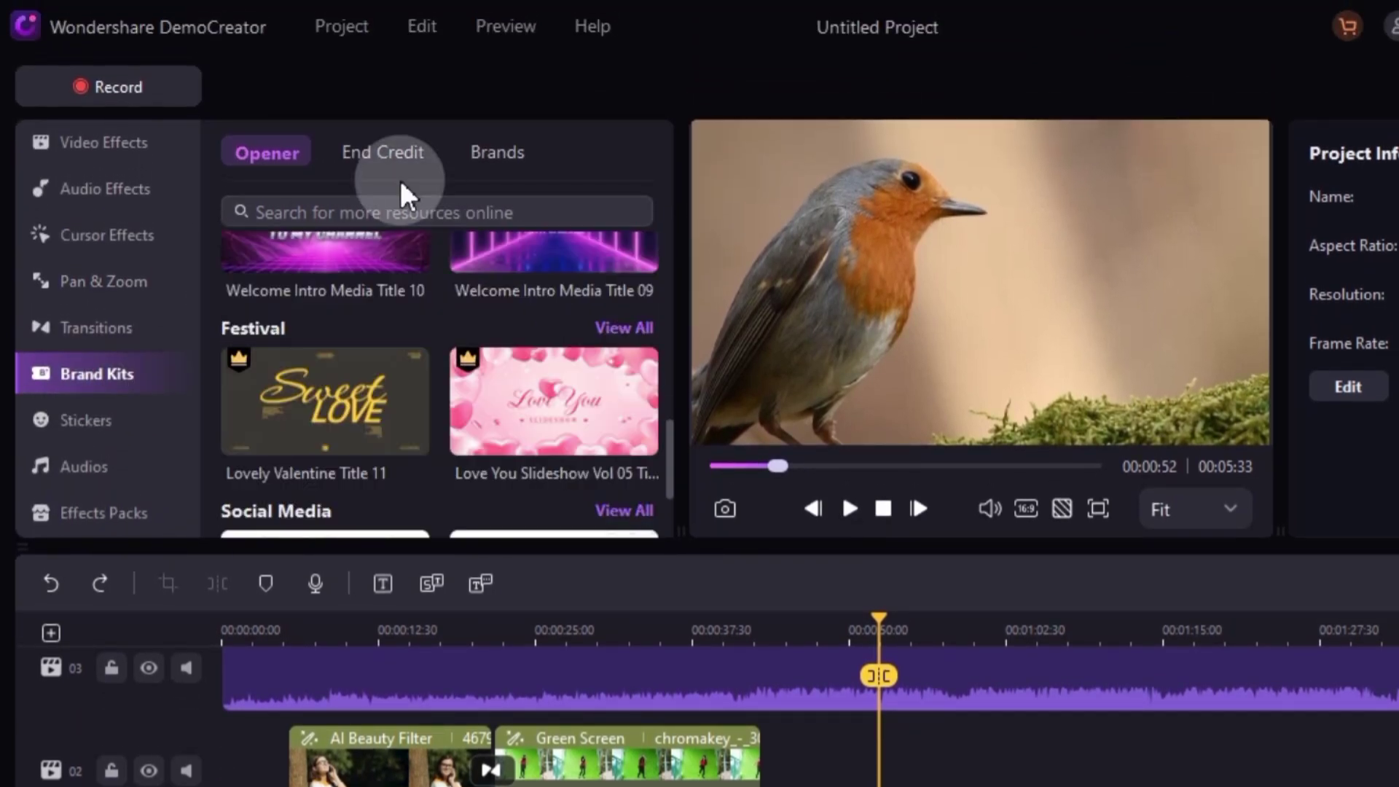
Browse the End Credit and Brands templates, cancelling the add-brand file dialog
click(383, 152)
scroll(505, 292, down, 2)
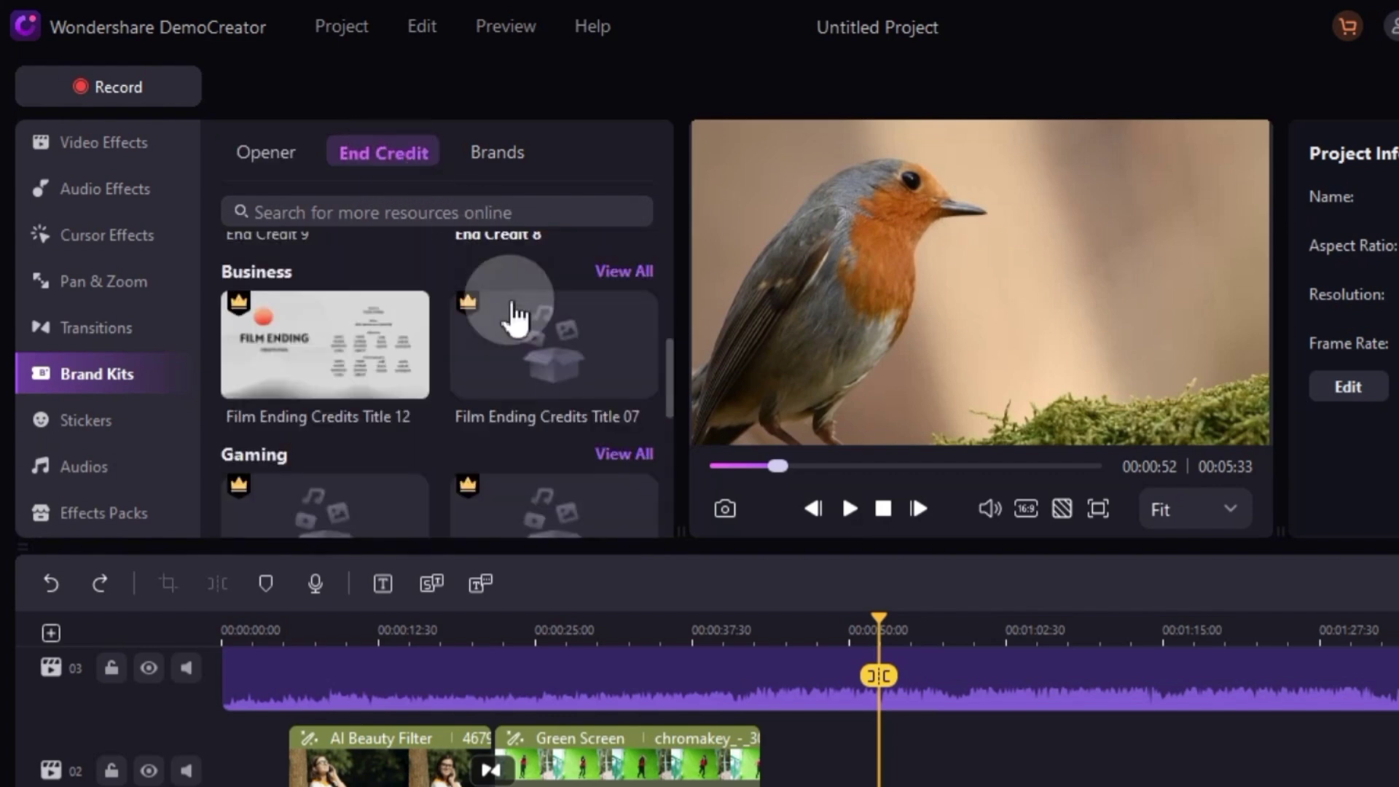
scroll(514, 316, down, 2)
click(498, 152)
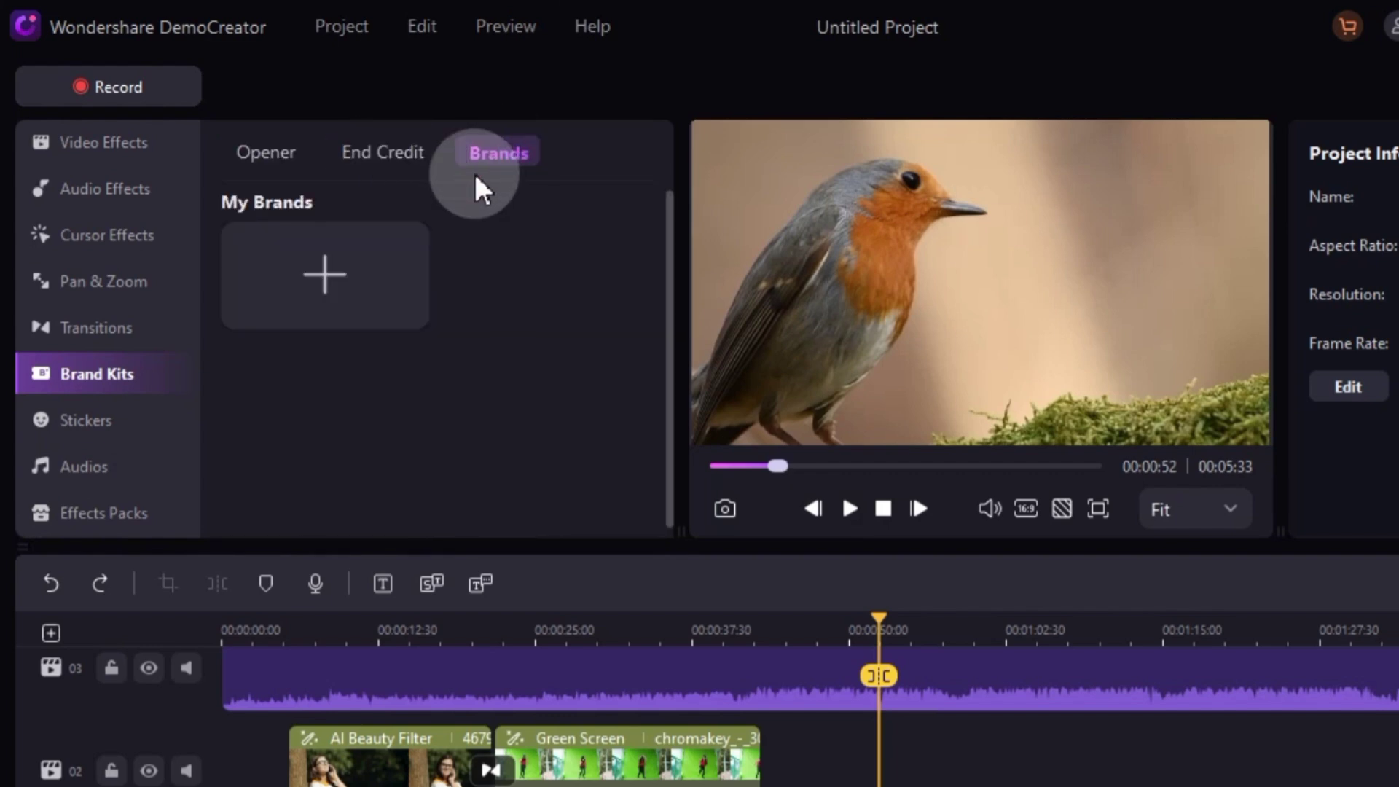
click(324, 278)
click(805, 569)
click(89, 420)
scroll(492, 362, down, 3)
scroll(611, 399, down, 3)
scroll(610, 399, down, 2)
scroll(610, 399, down, 1)
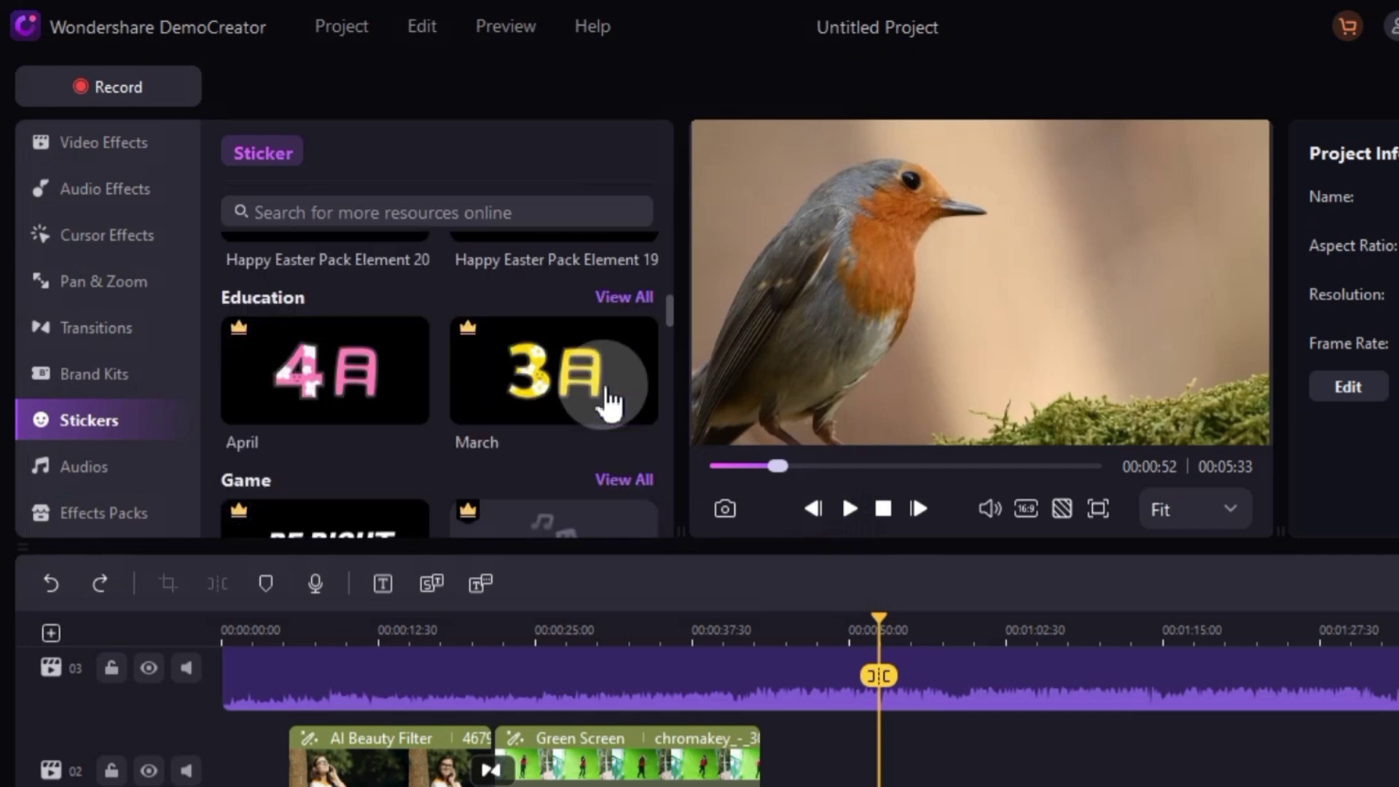
Search stickers for 'bird' and play back the cartoon bird sticker over the robin
click(492, 213)
text(bird)
key(Return)
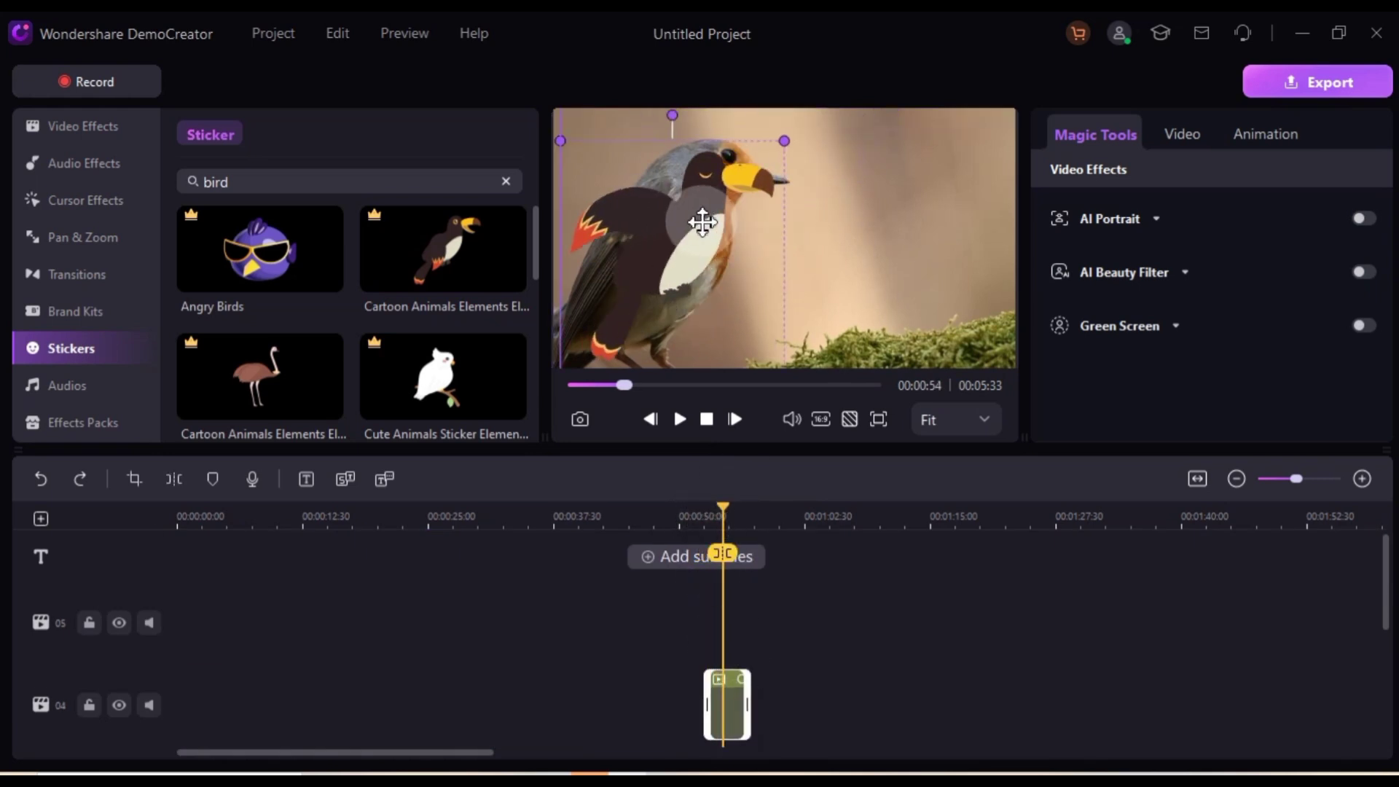
click(680, 420)
scroll(836, 620, down, 1)
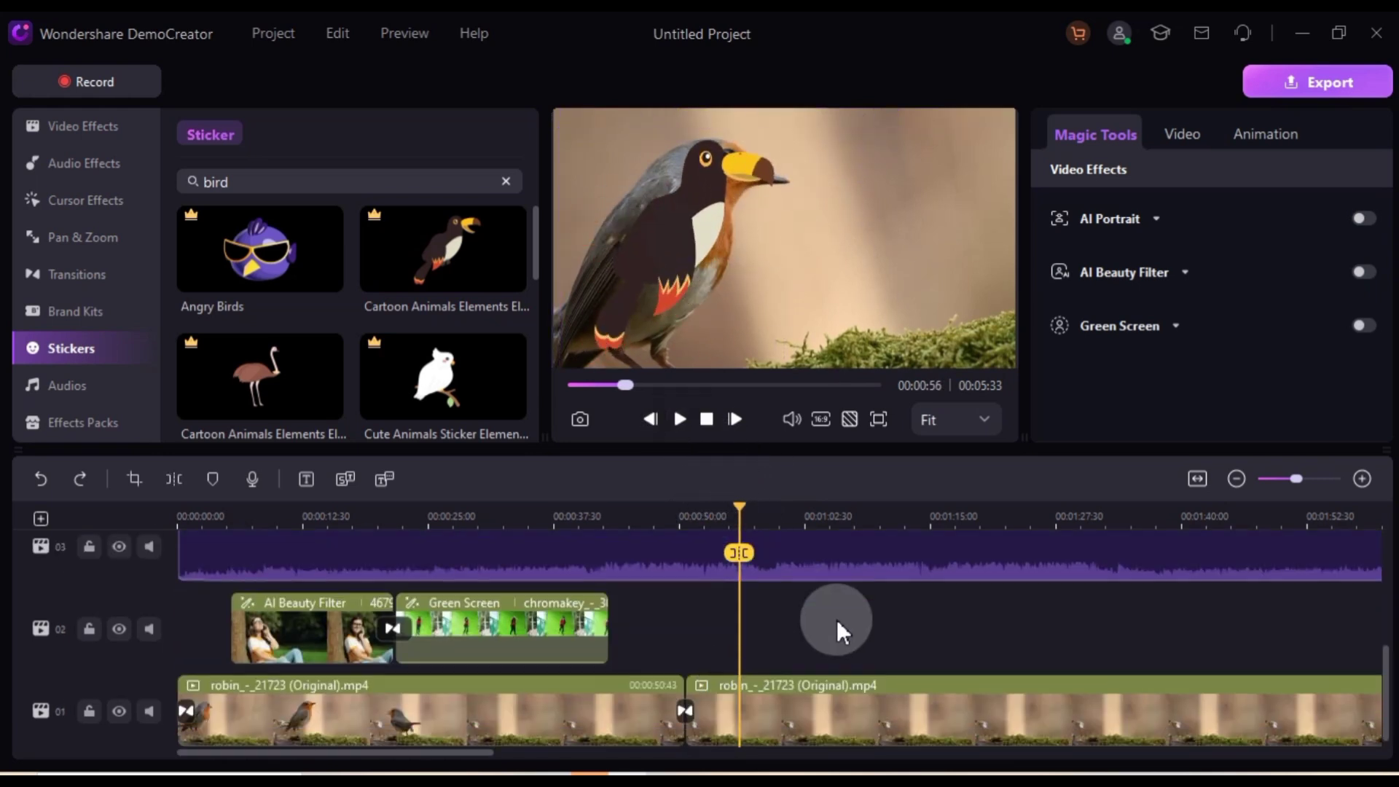
scroll(836, 619, up, 2)
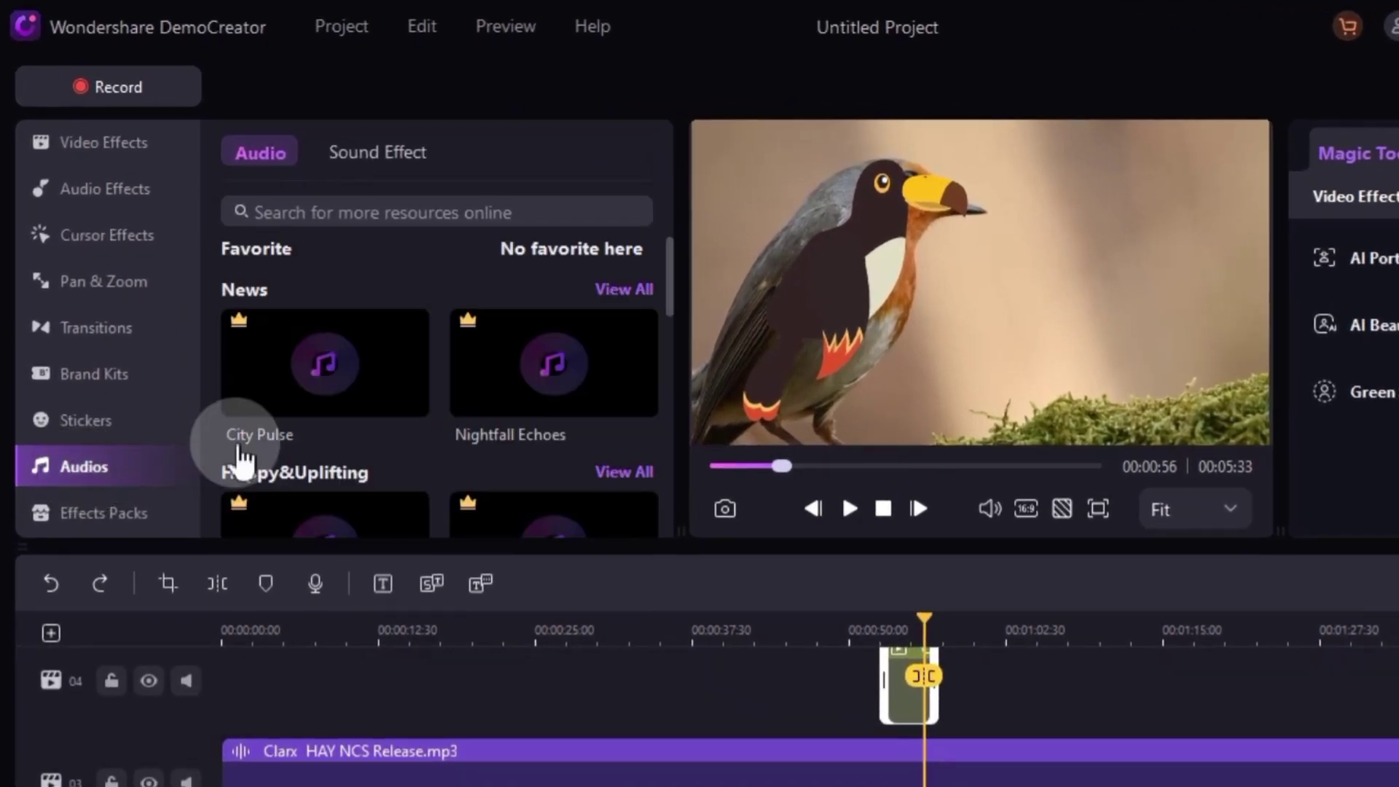
scroll(536, 416, down, 3)
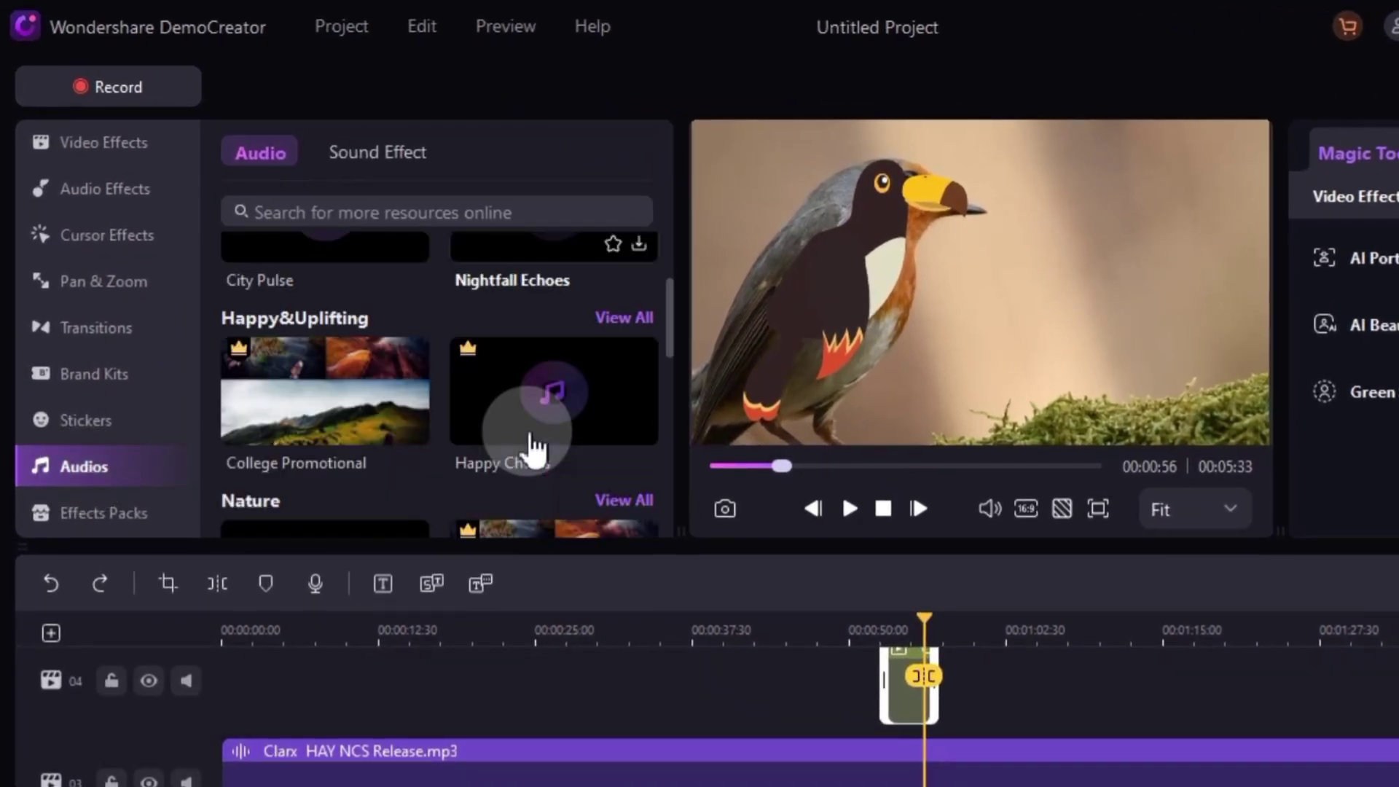
scroll(535, 443, down, 2)
scroll(535, 443, down, 2)
scroll(535, 443, down, 2)
scroll(536, 443, down, 2)
scroll(535, 442, up, 8)
Search audio for 'love', preview Lovely Life, and play the timeline with it added
click(461, 212)
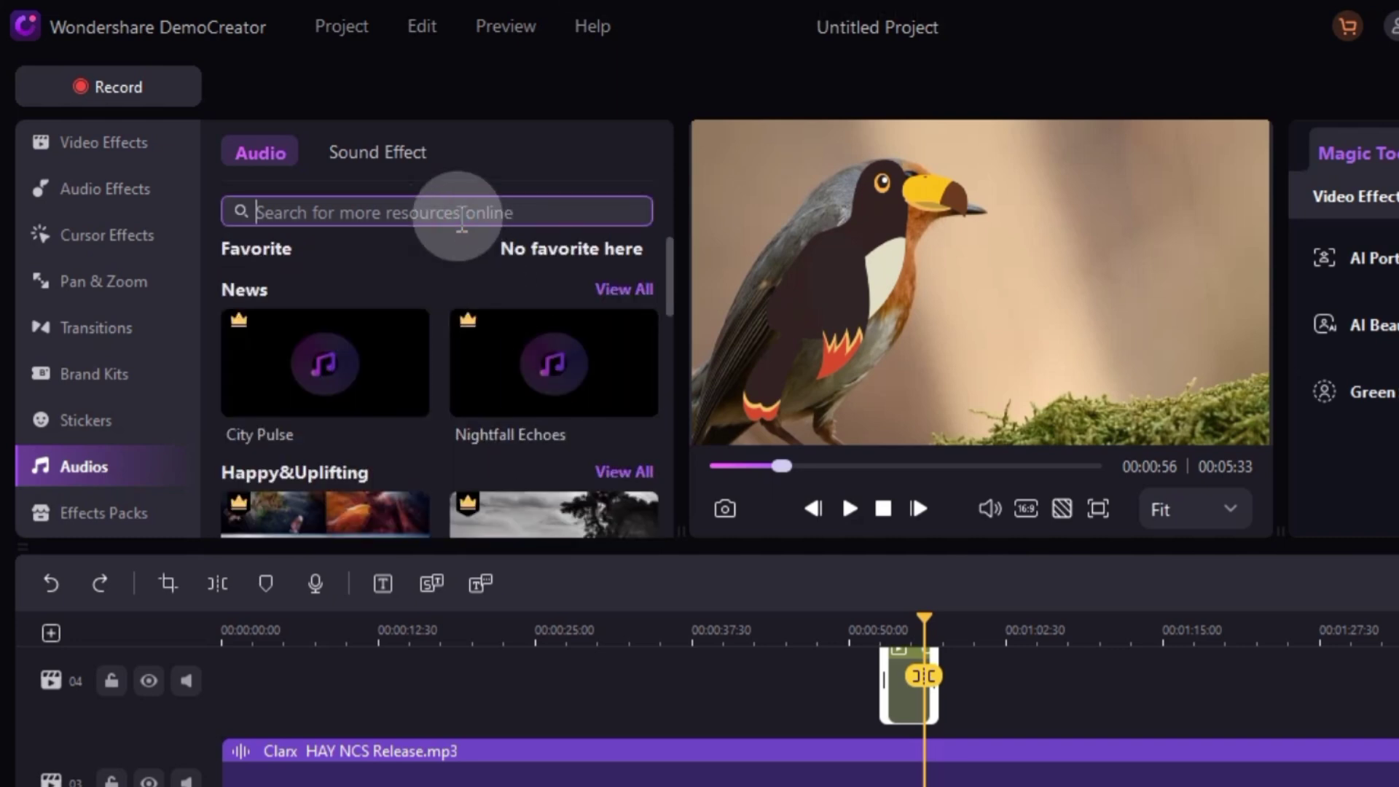
text(love)
key(Return)
scroll(536, 306, down, 3)
scroll(536, 306, up, 3)
click(326, 323)
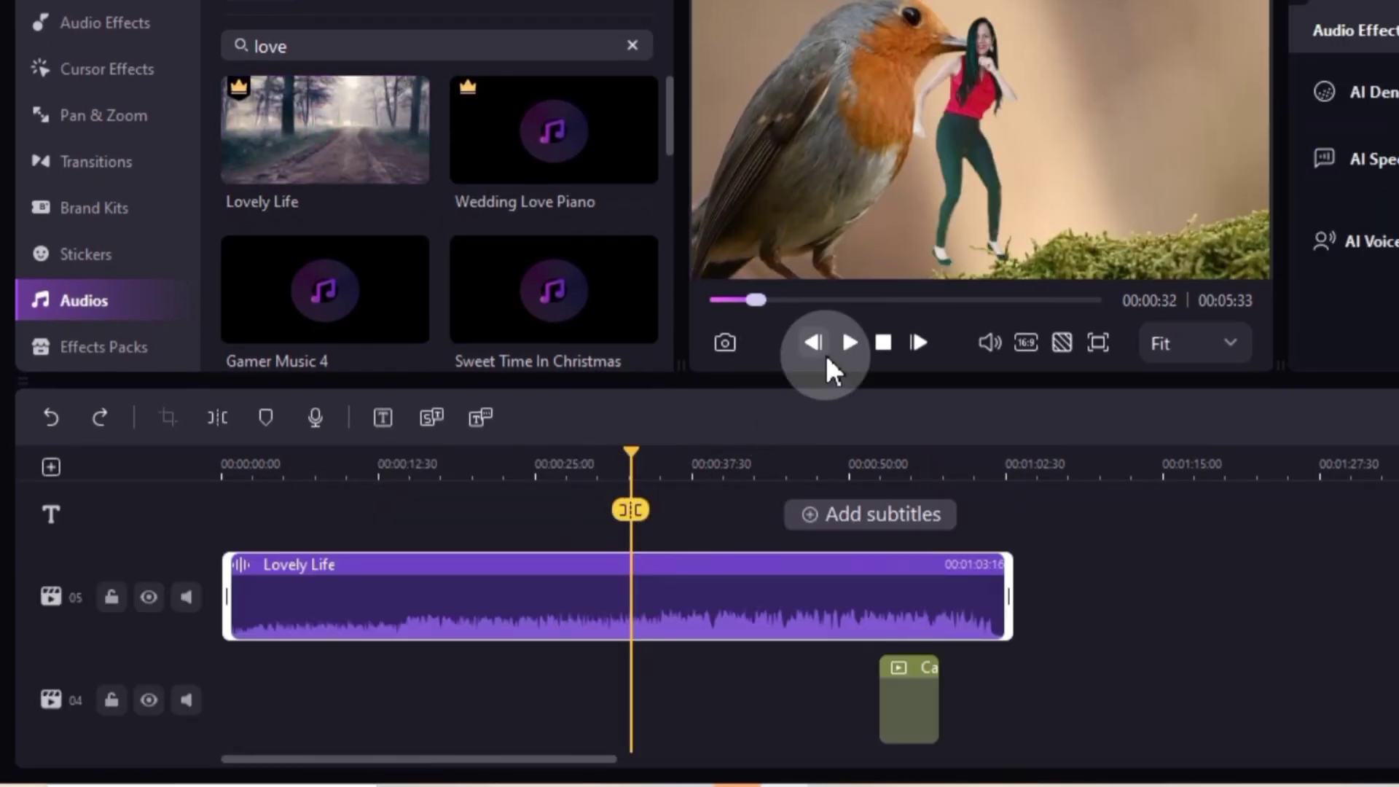
click(848, 344)
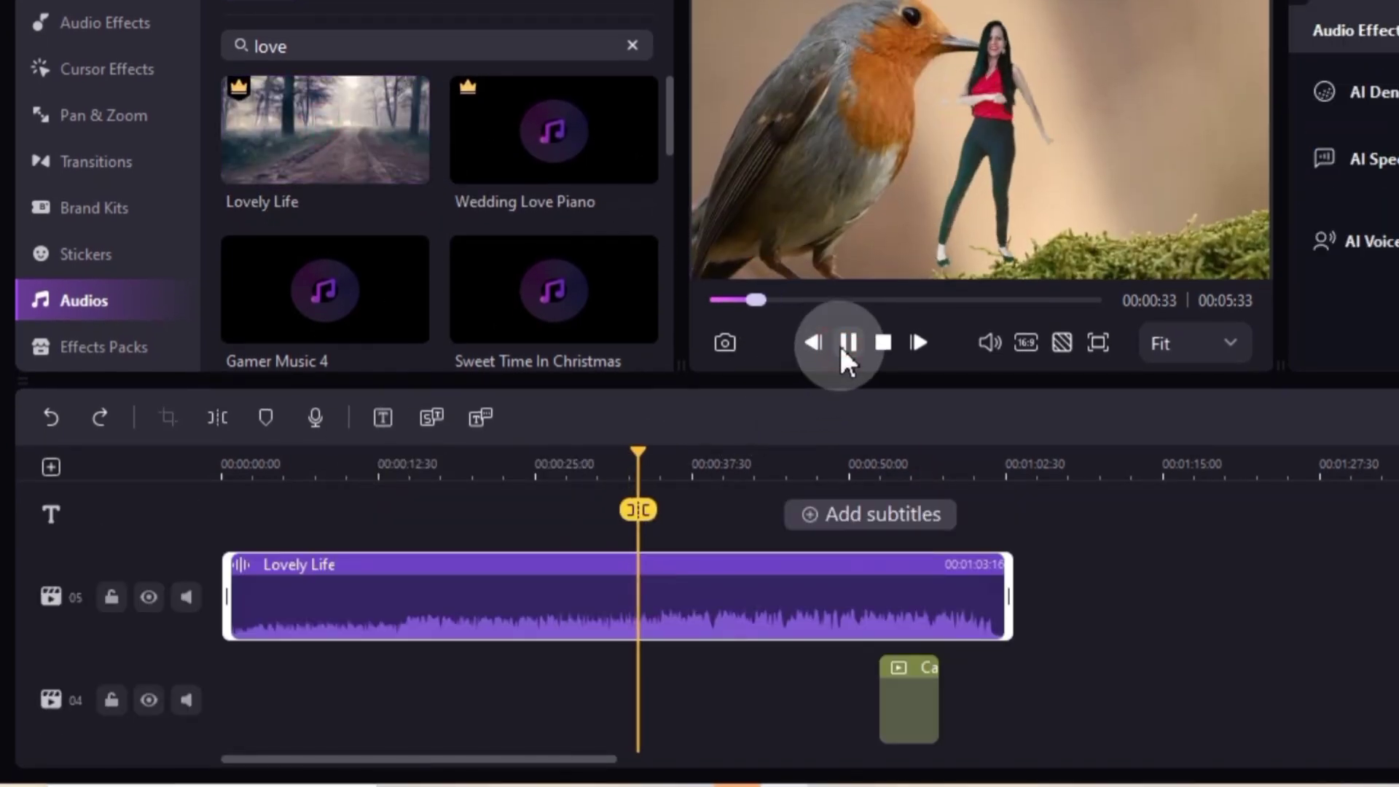
click(850, 344)
Search effects packs for 'Music', preview Hacker Music, and open its contents
click(106, 347)
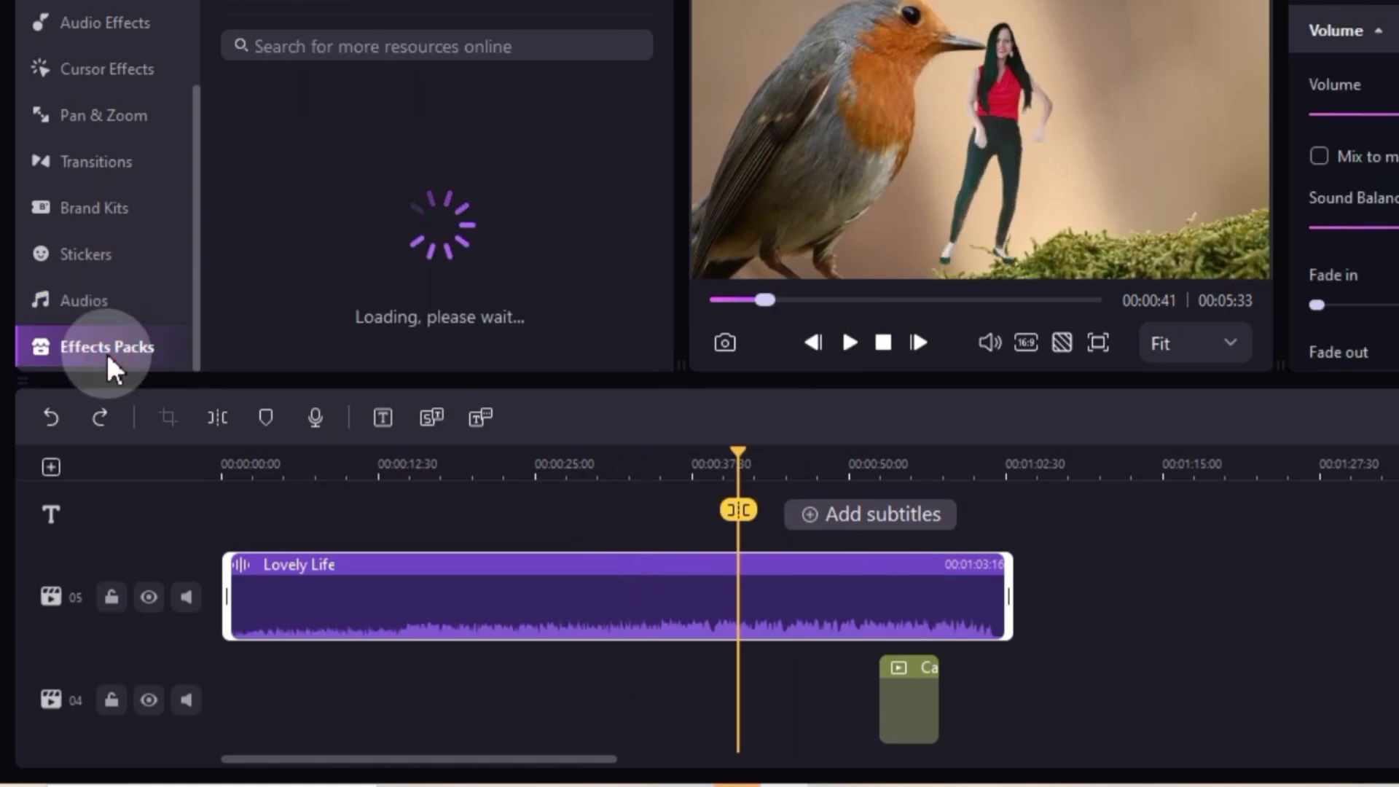
scroll(329, 273, down, 4)
scroll(481, 251, down, 2)
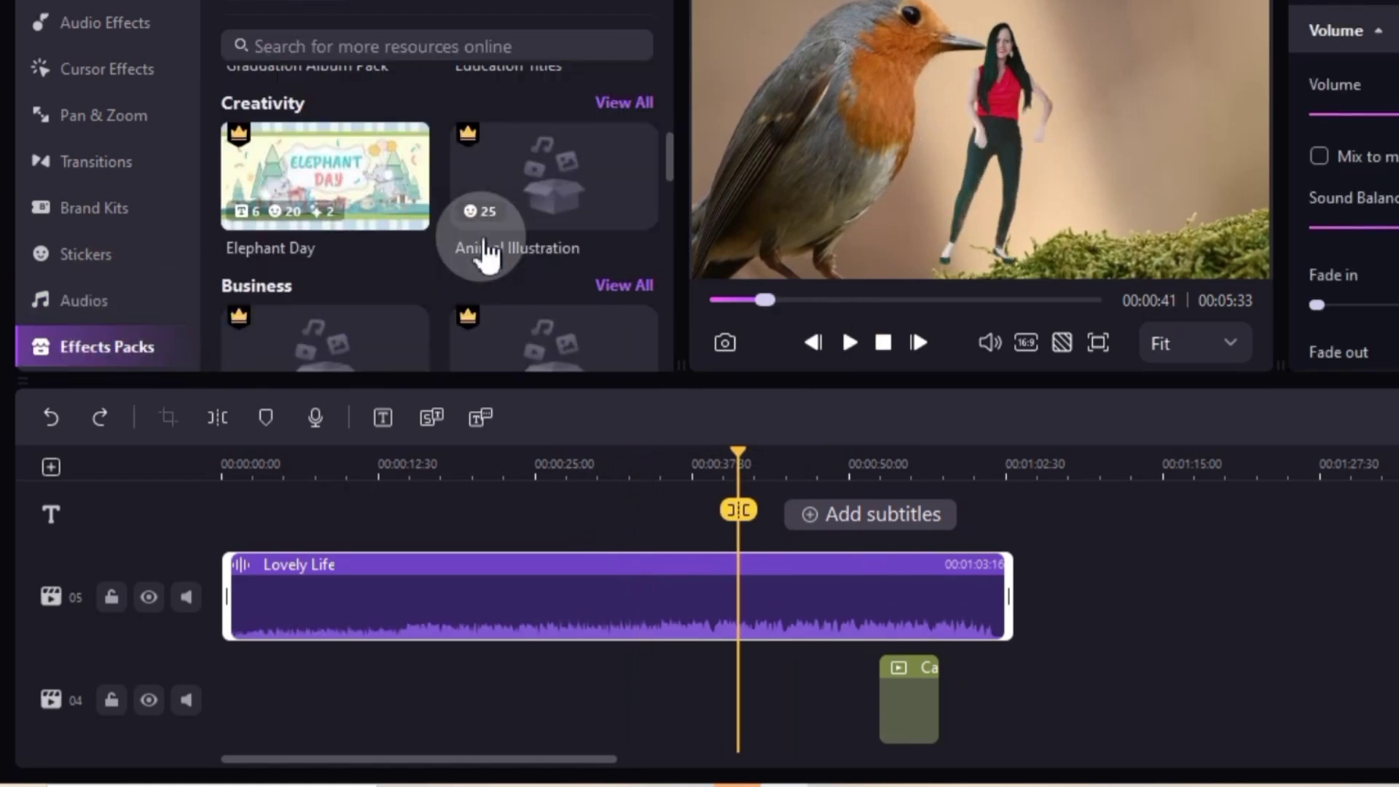
scroll(487, 253, down, 2)
scroll(487, 253, down, 3)
scroll(486, 254, up, 4)
click(505, 44)
text(Music)
key(Return)
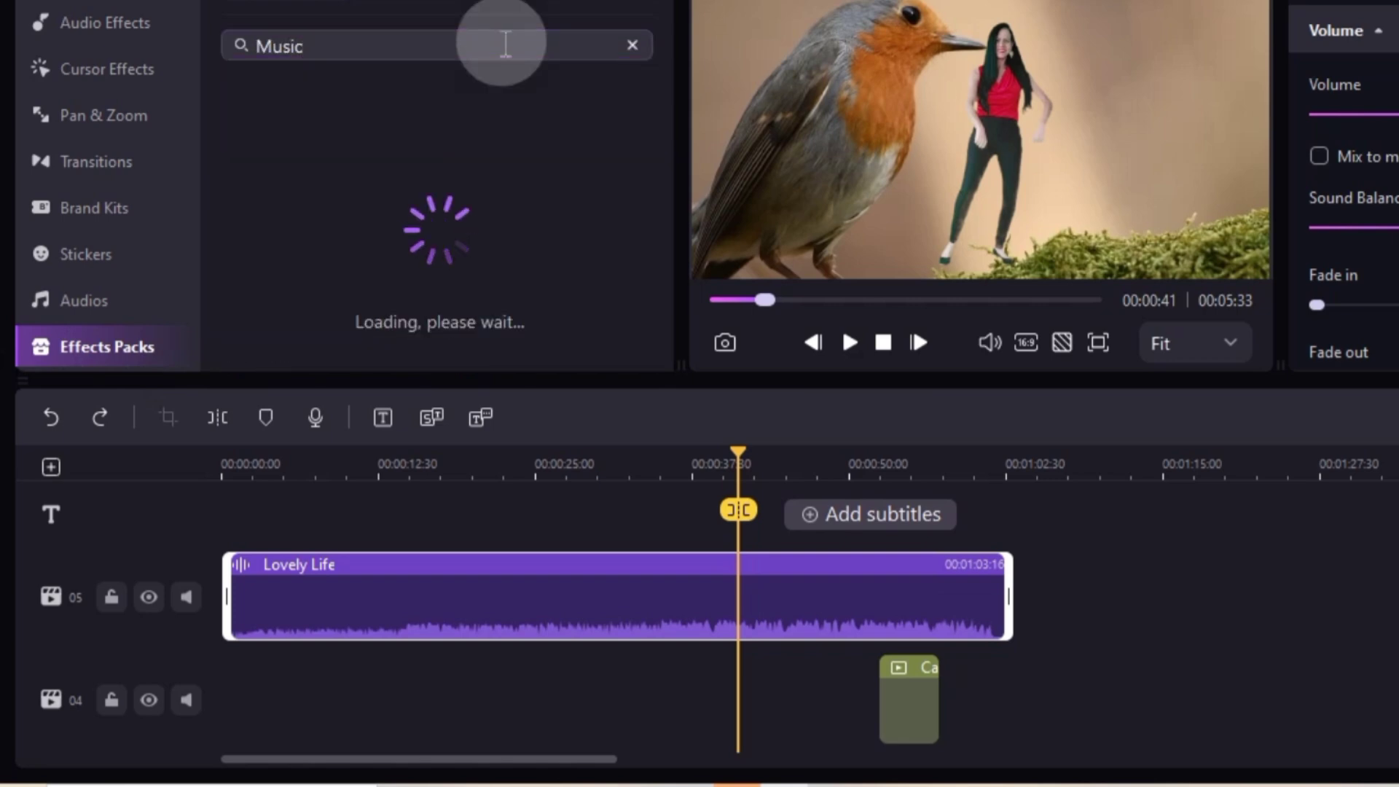
scroll(602, 175, down, 3)
scroll(617, 241, down, 3)
scroll(621, 252, down, 3)
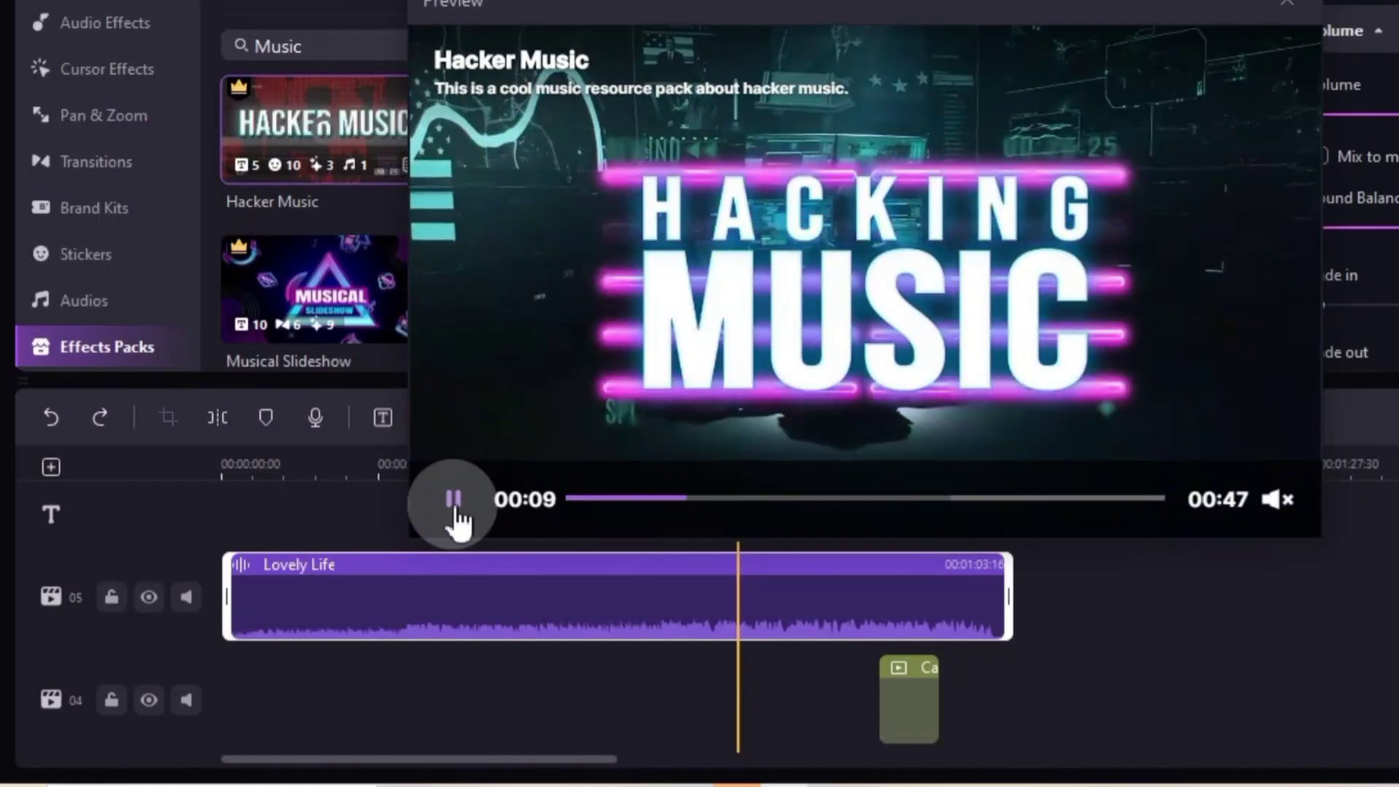
click(454, 498)
click(1287, 5)
click(288, 200)
click(302, 31)
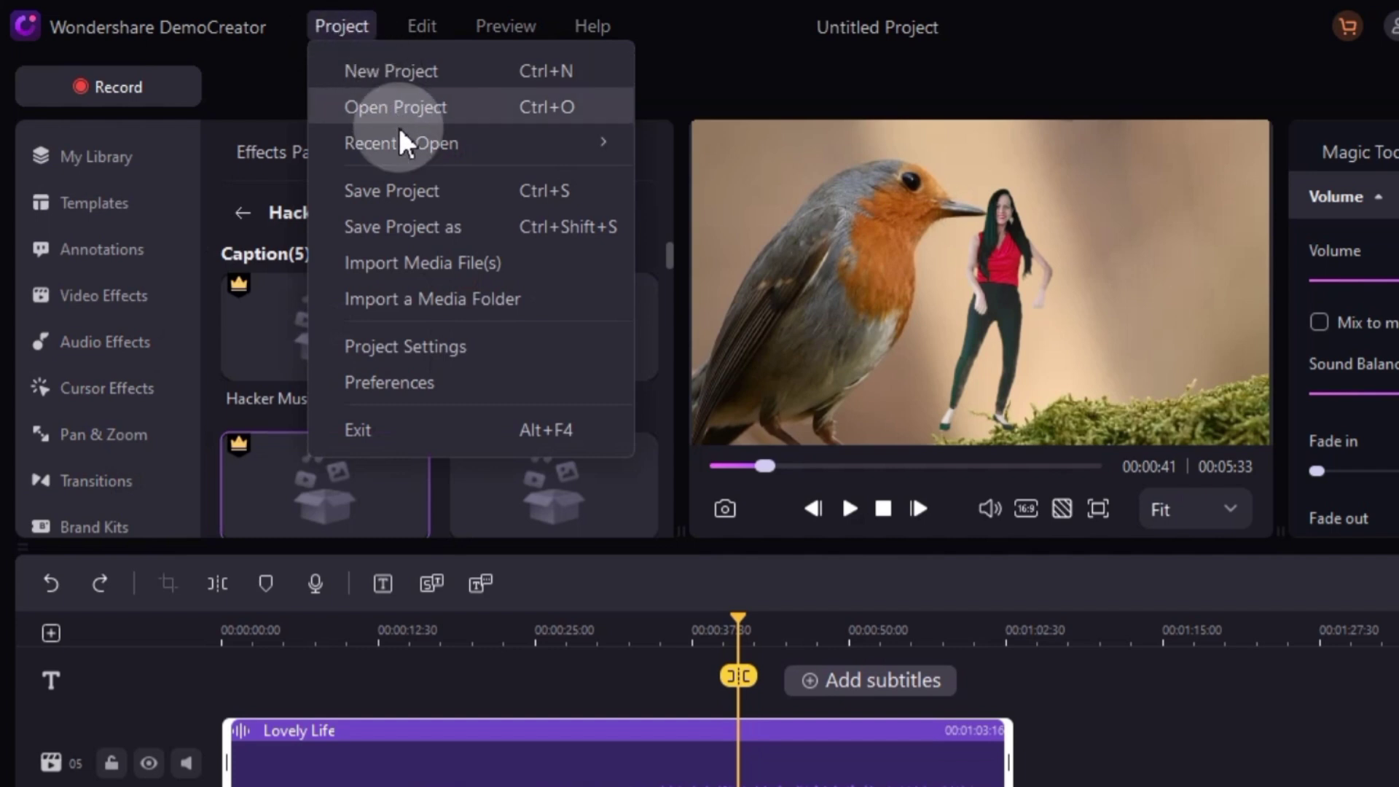
Save the project as 'My Democreator project', then look through the Edit menu
click(422, 231)
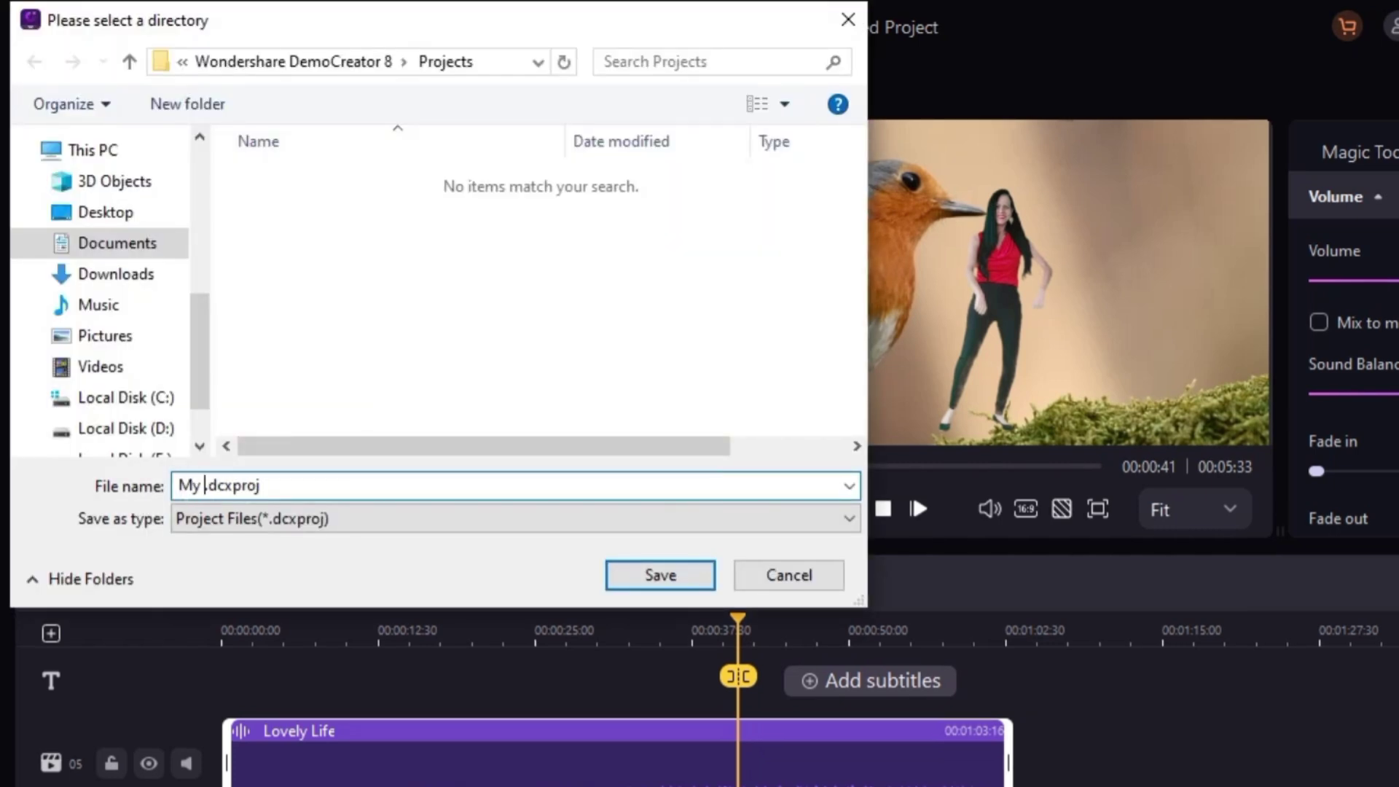
click(660, 575)
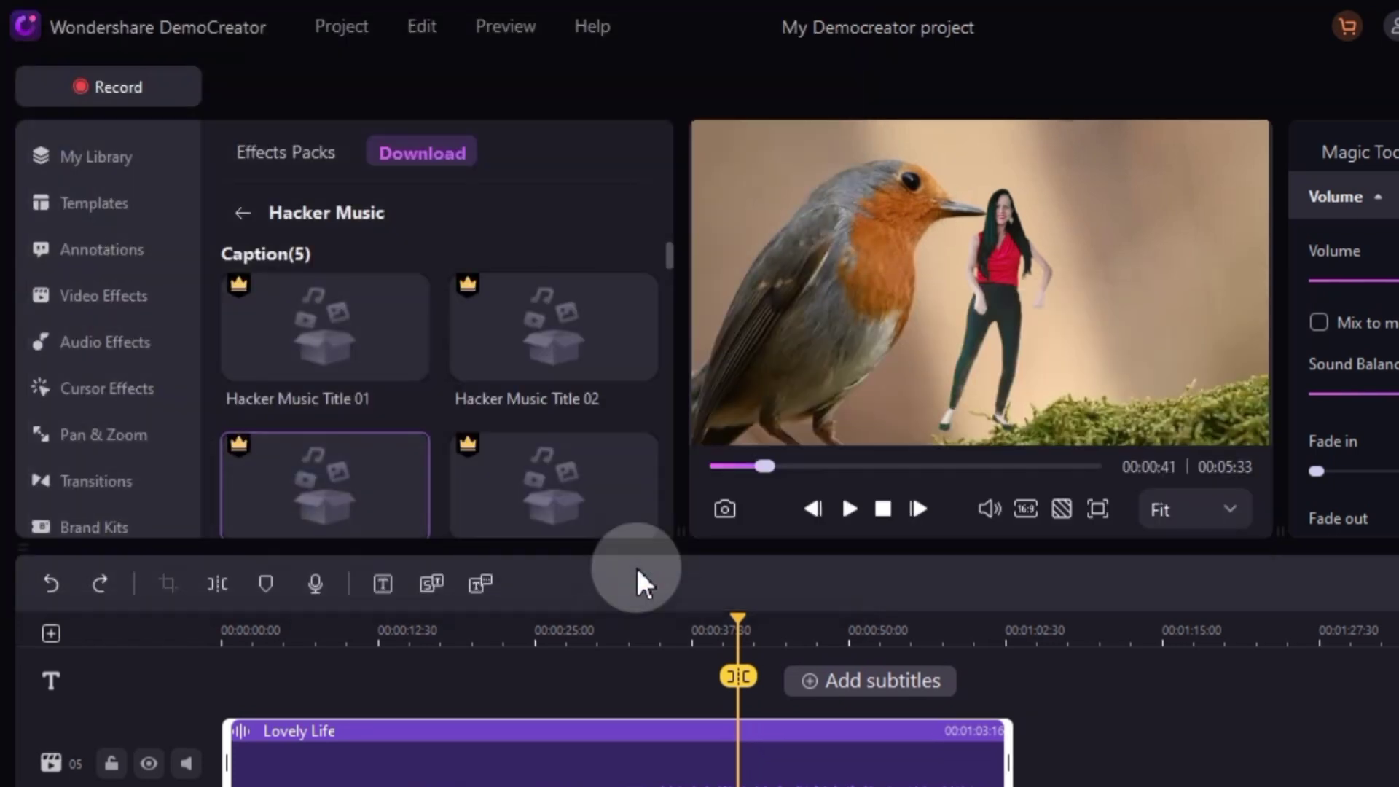
click(422, 26)
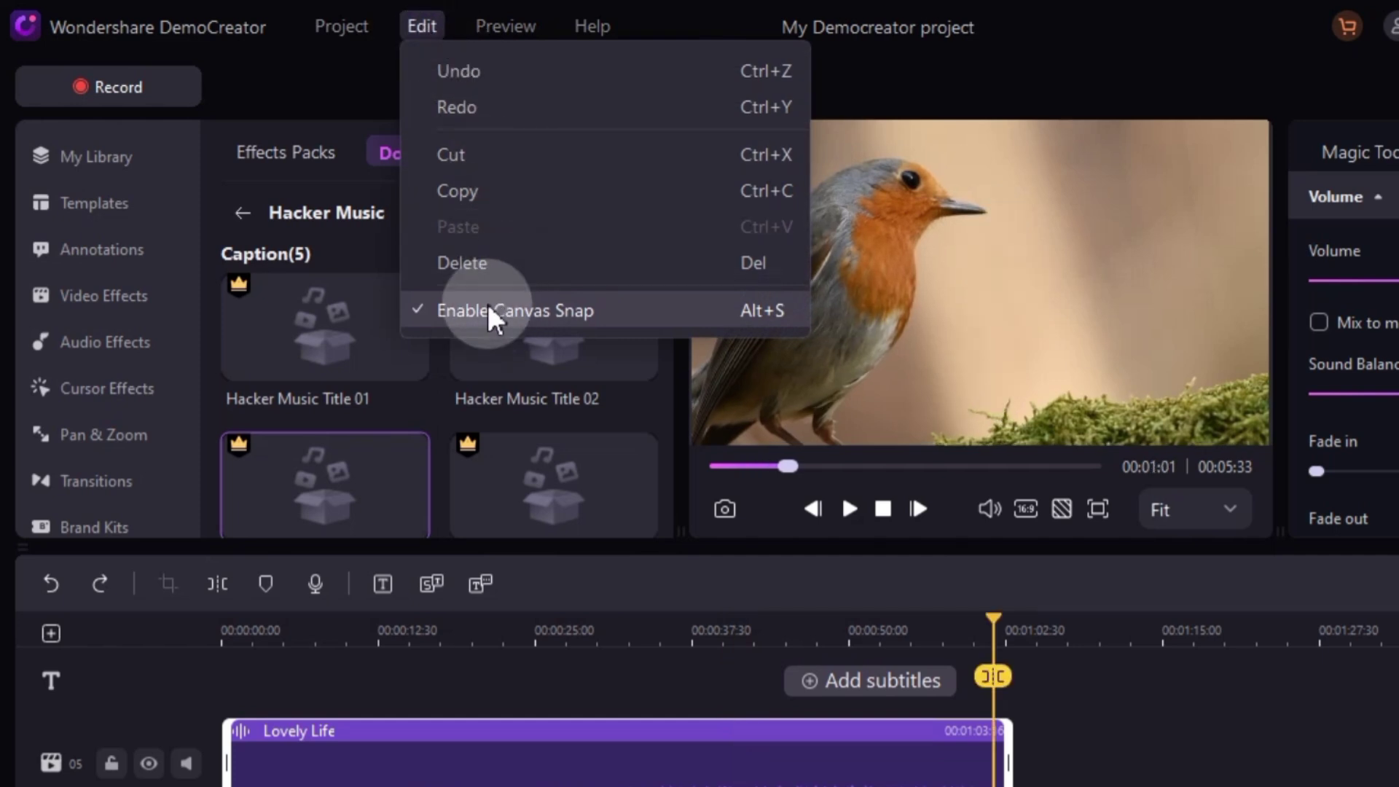
mouse_move(505, 27)
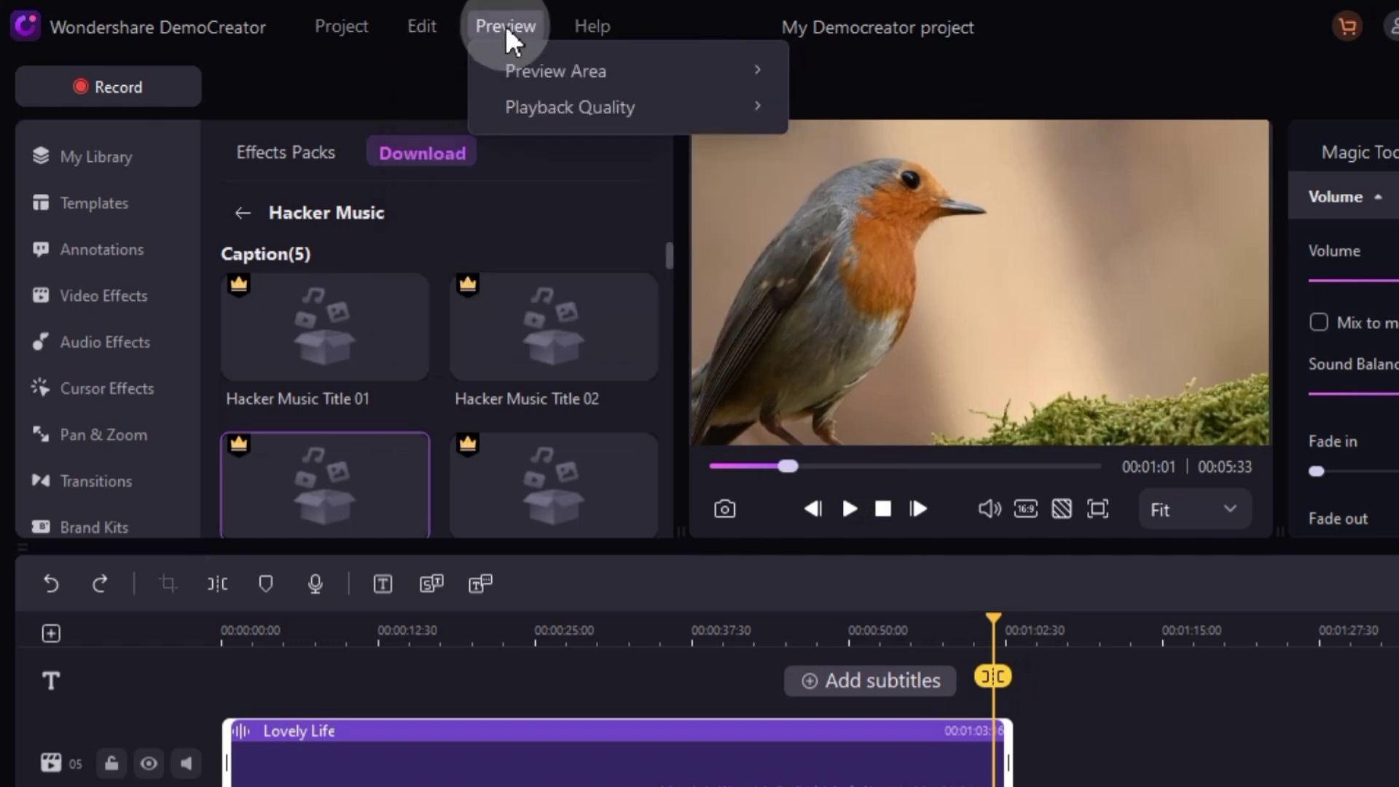
click(856, 238)
mouse_move(570, 108)
click(767, 386)
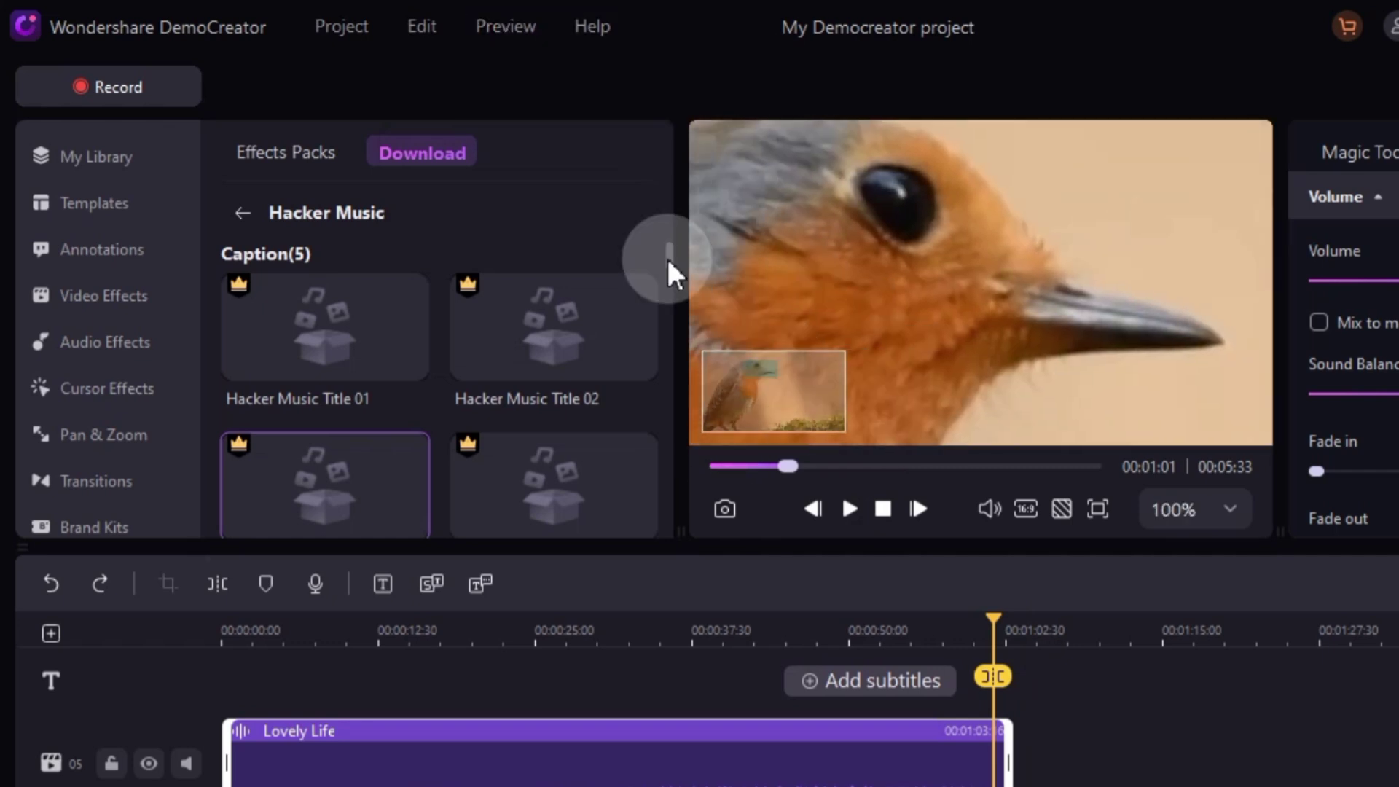
click(506, 27)
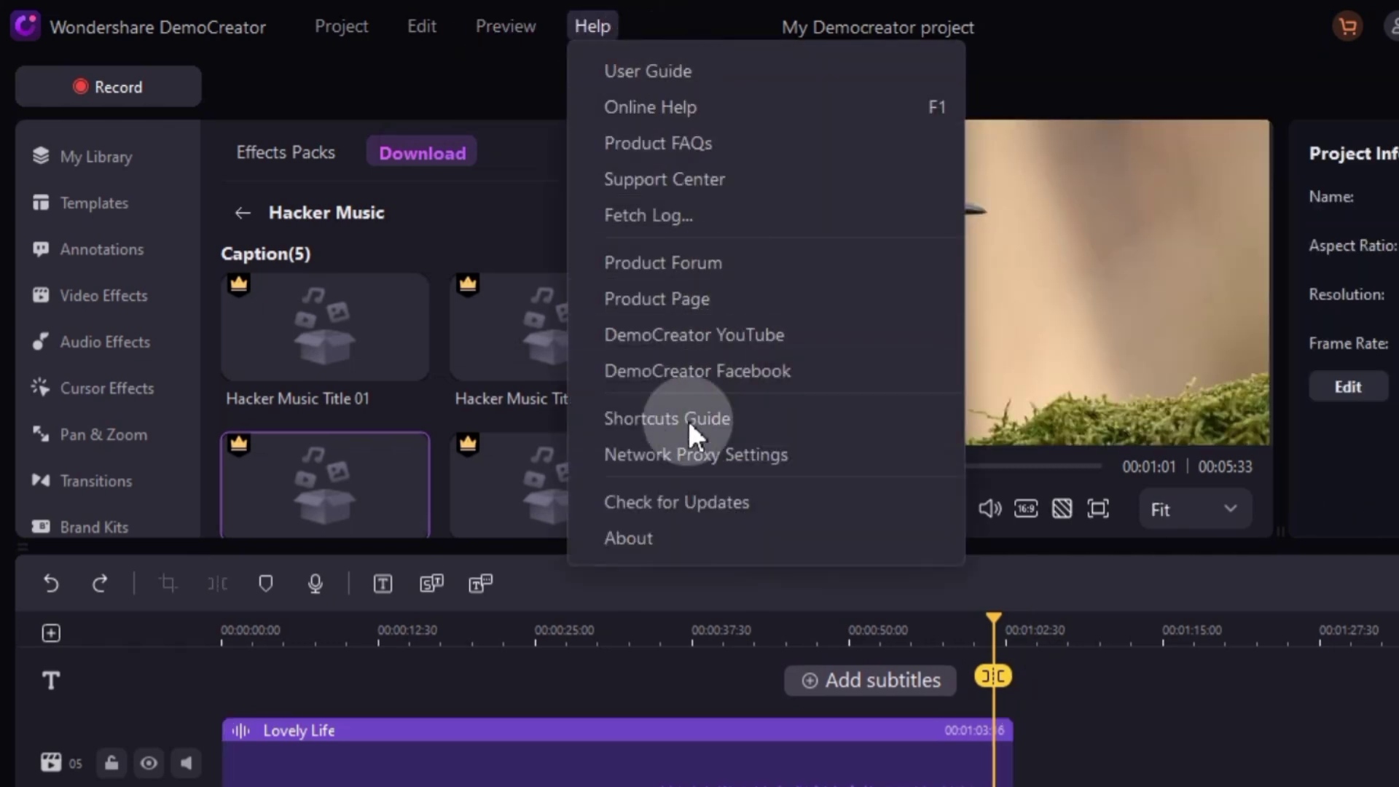
mouse_move(591, 26)
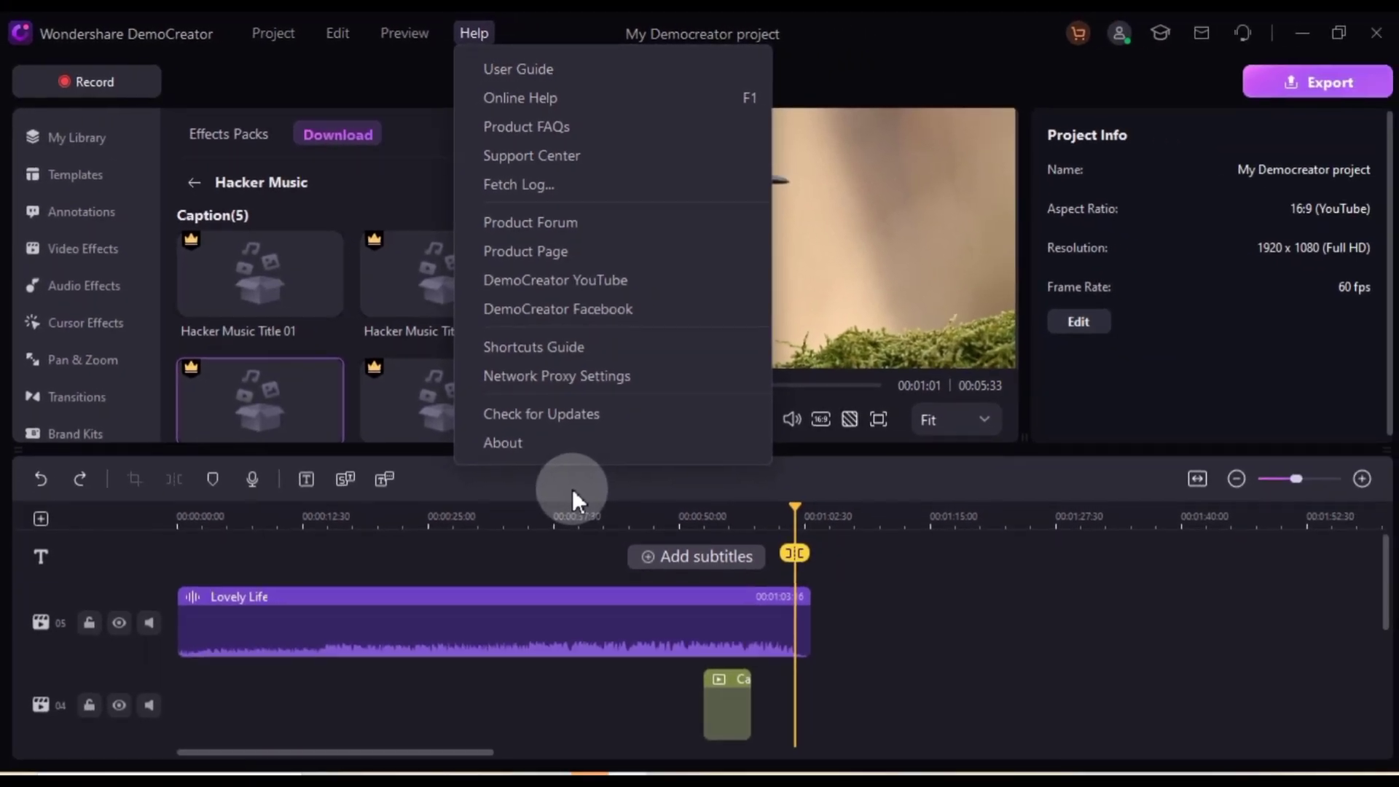
click(572, 489)
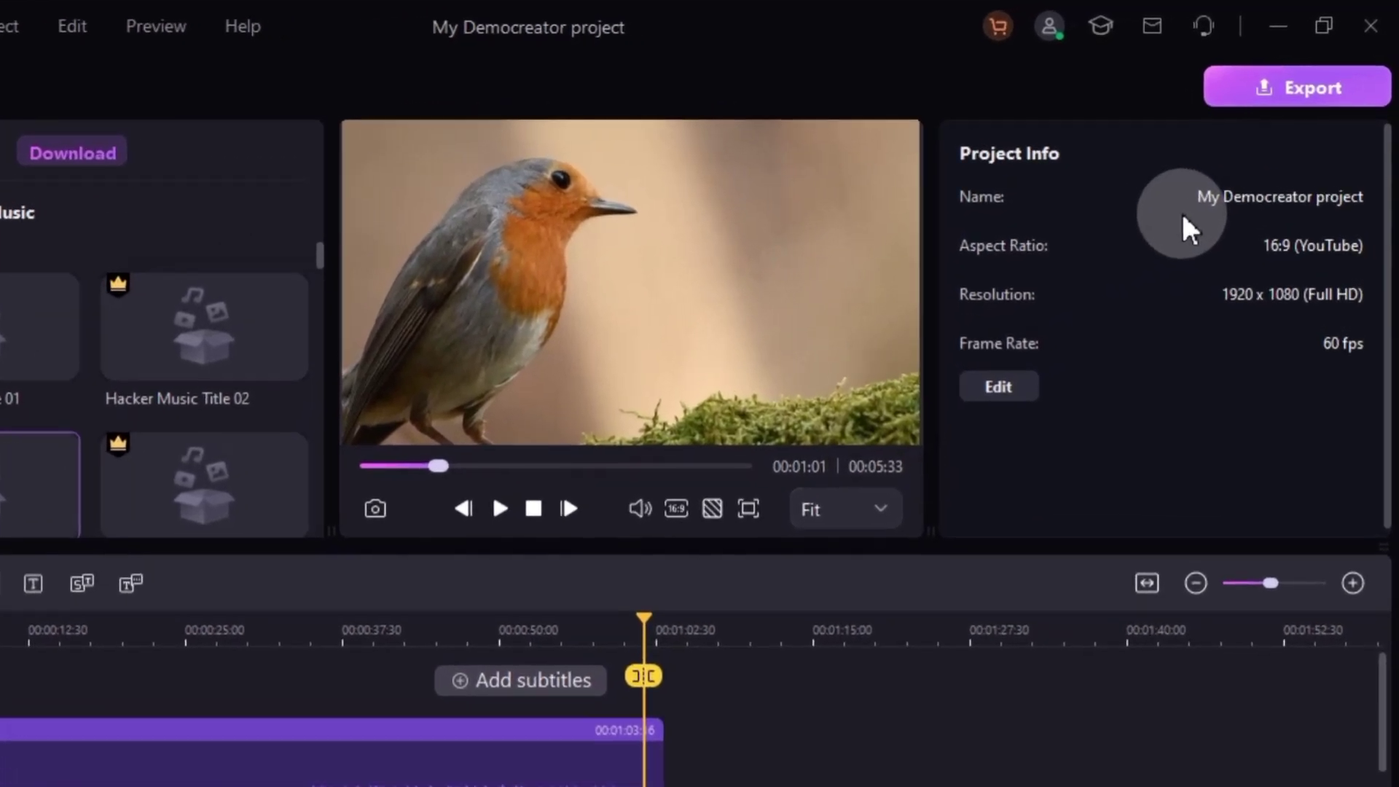
Open the Export dialog and browse the YouTube, TikTok and Vimeo sharing options
click(1301, 94)
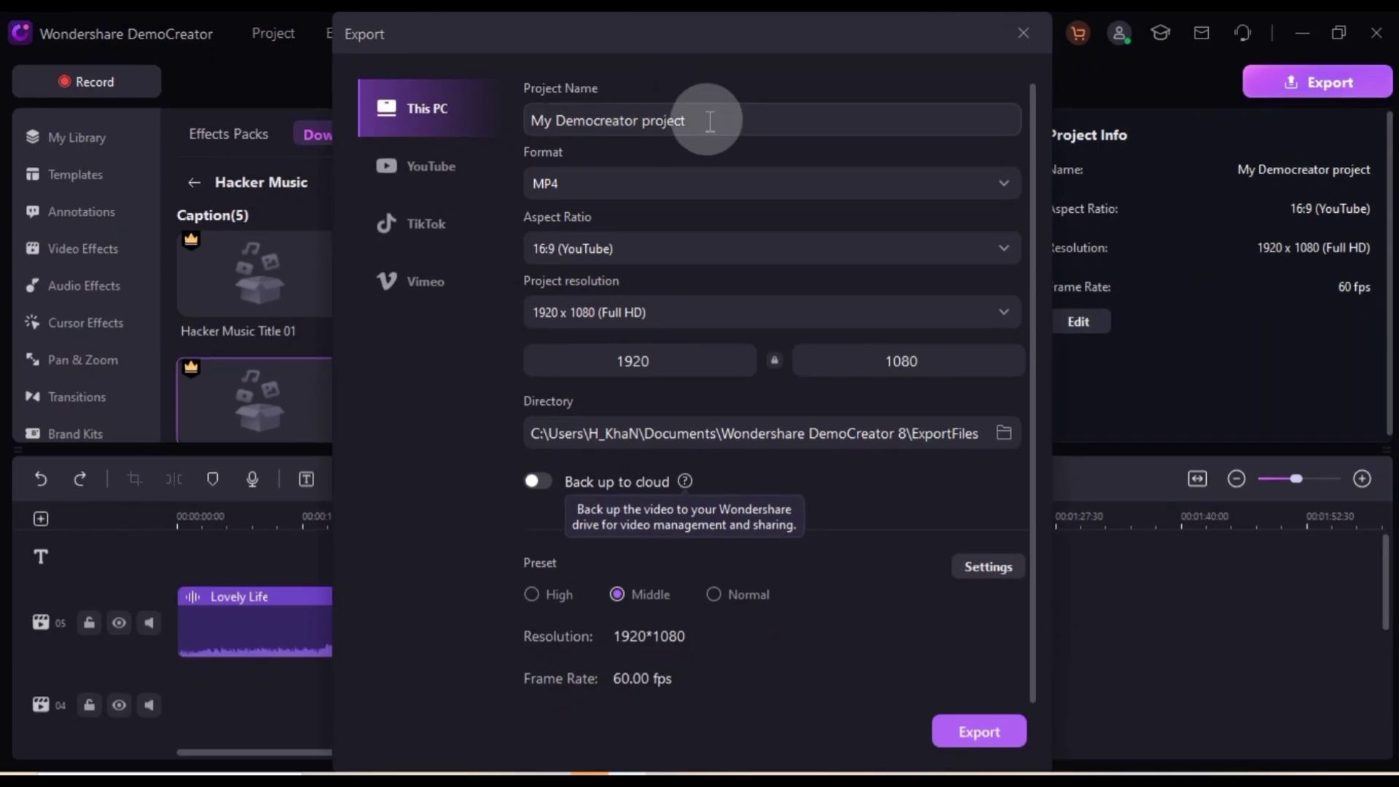
click(430, 167)
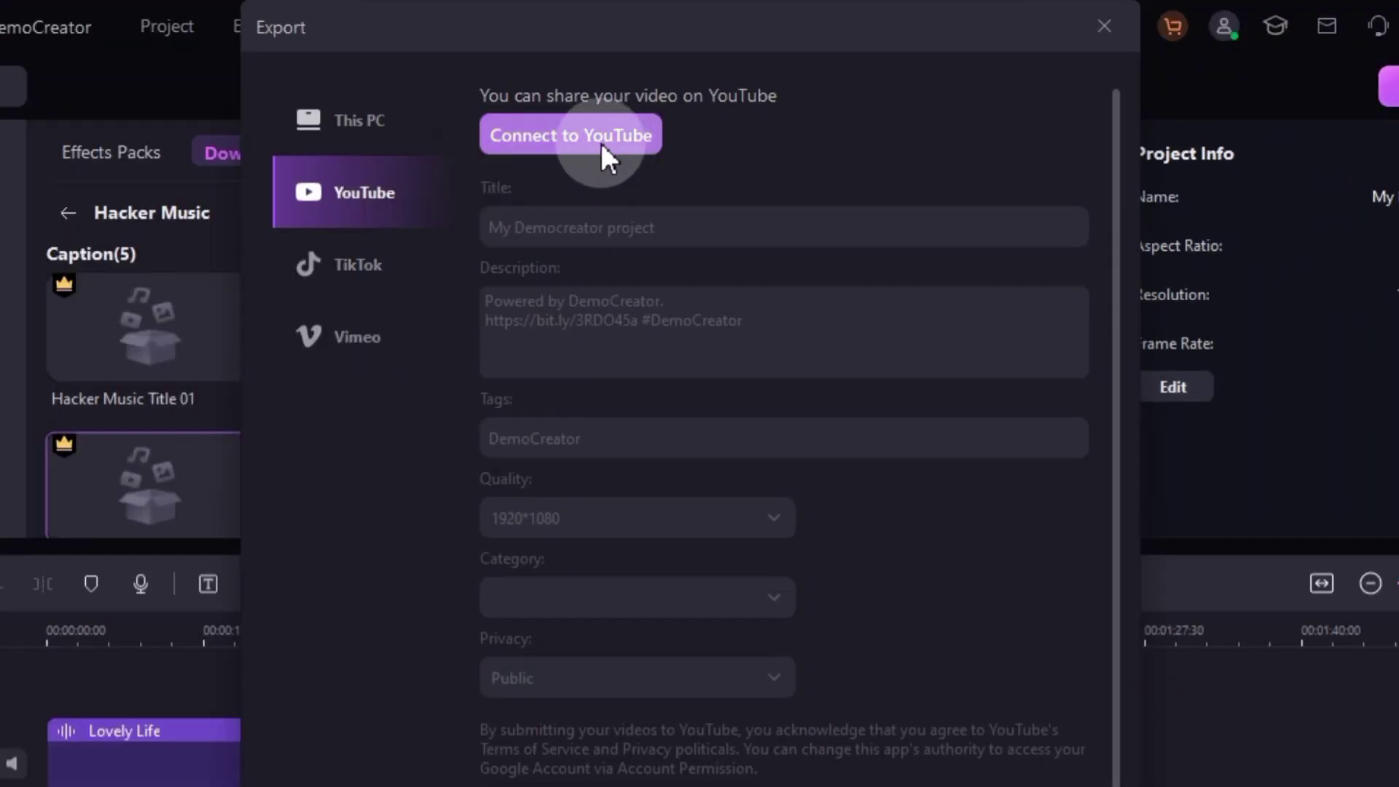
click(427, 223)
click(439, 336)
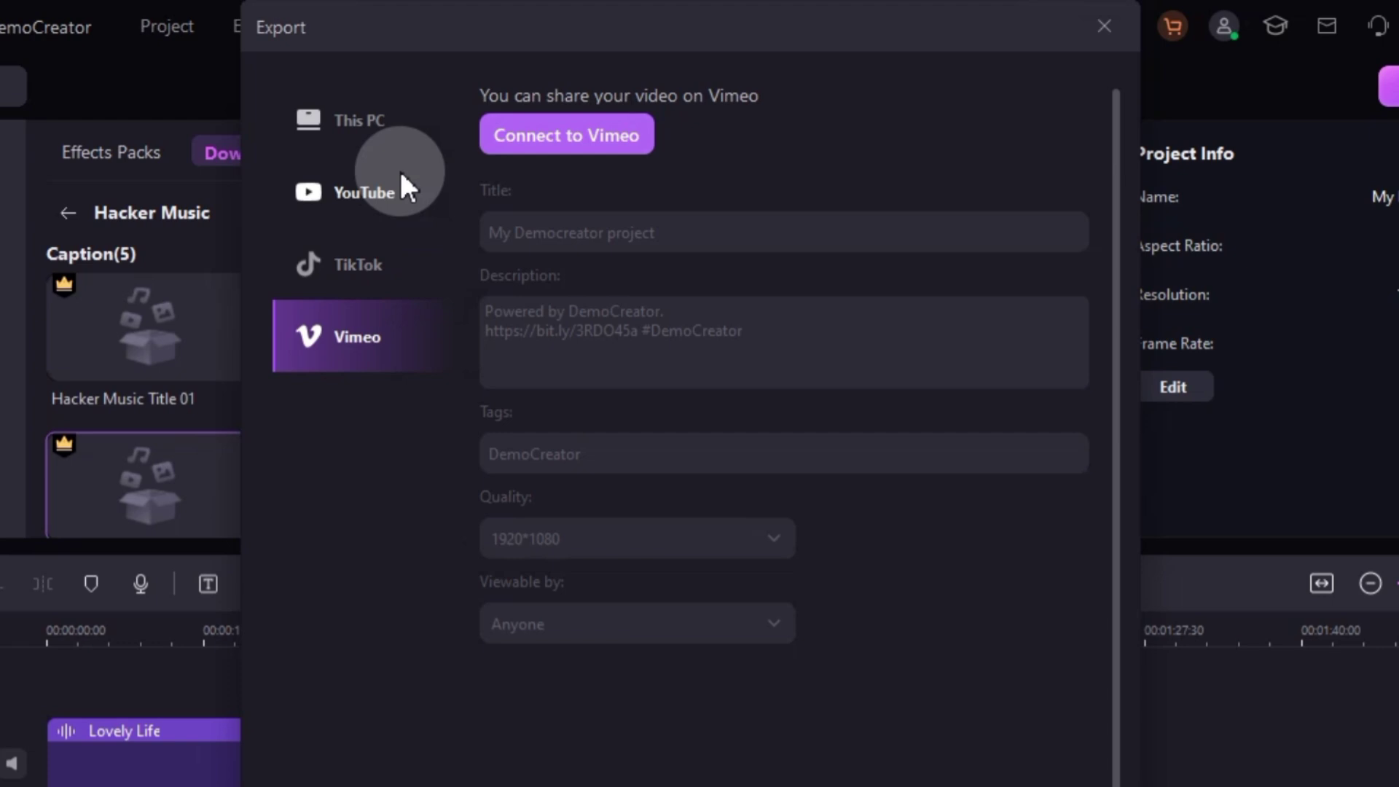
Export to This PC as MP4 with 16:9 aspect ratio and 1920x1080 resolution
click(376, 114)
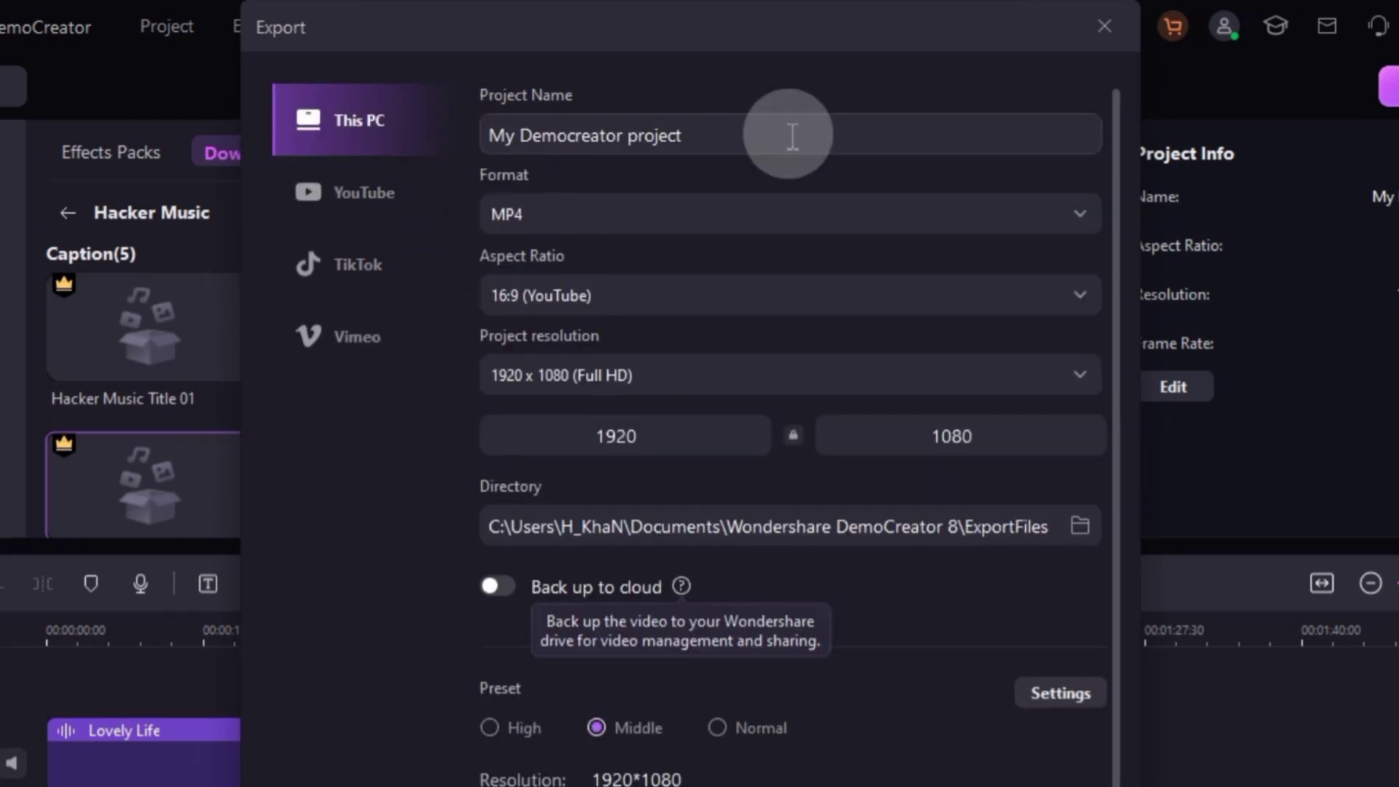
drag(790, 134, 454, 135)
click(686, 165)
click(678, 214)
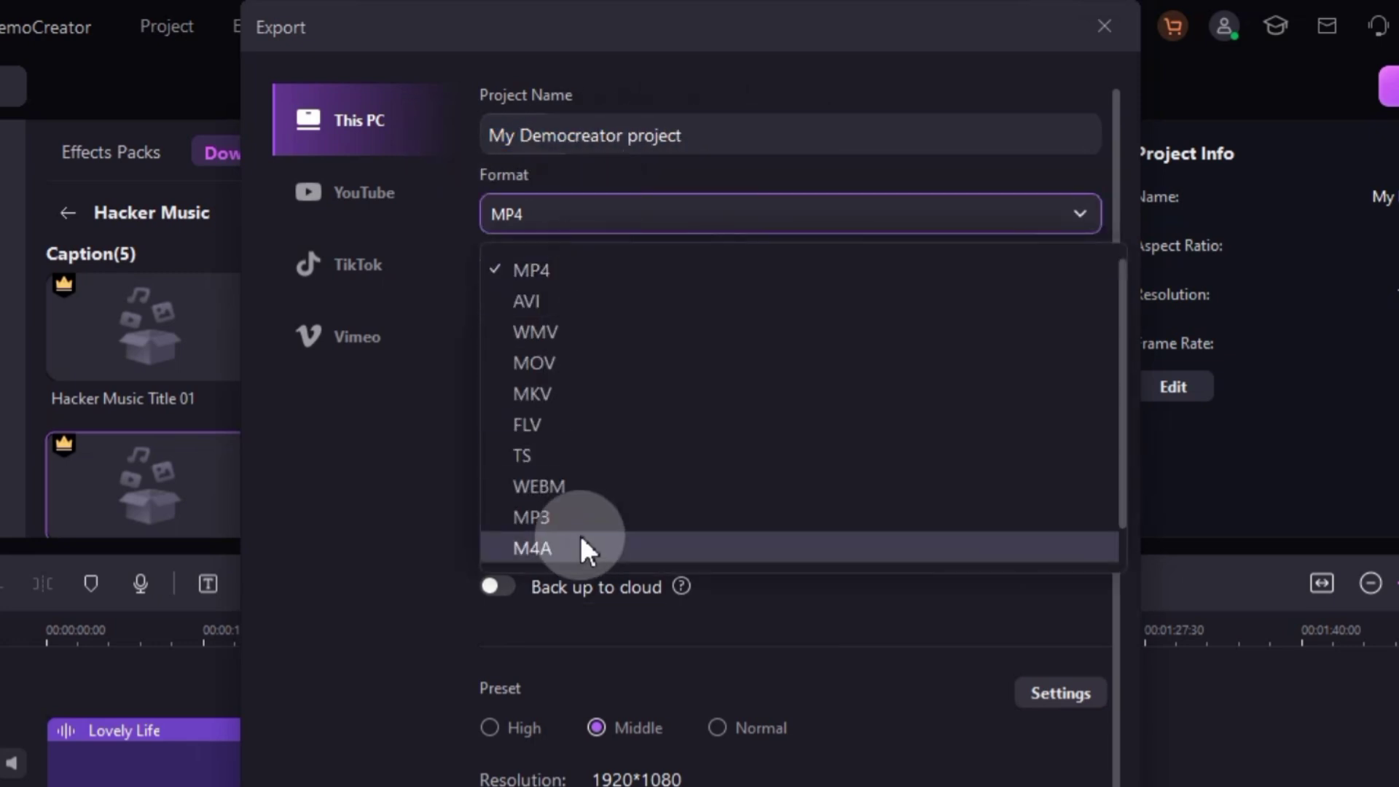
click(588, 272)
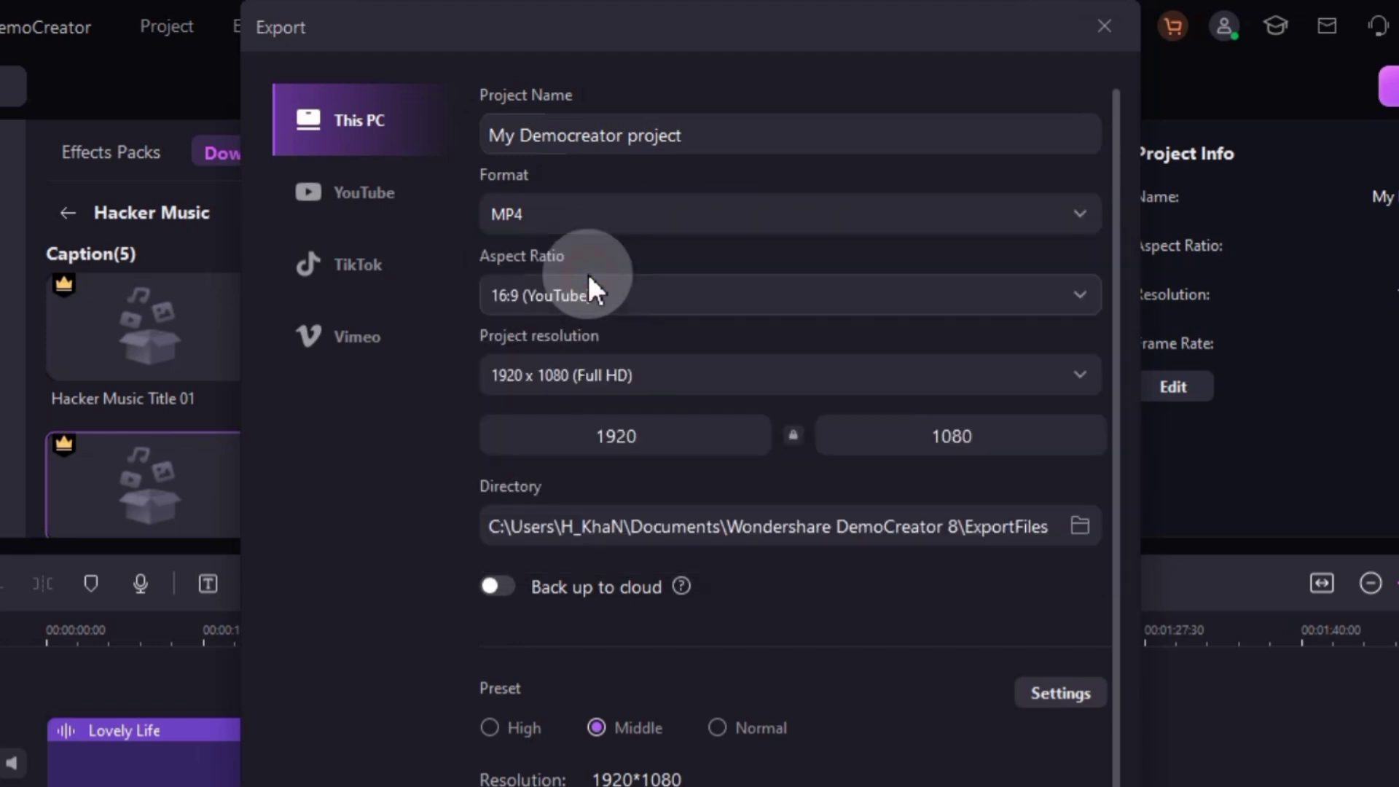
click(587, 290)
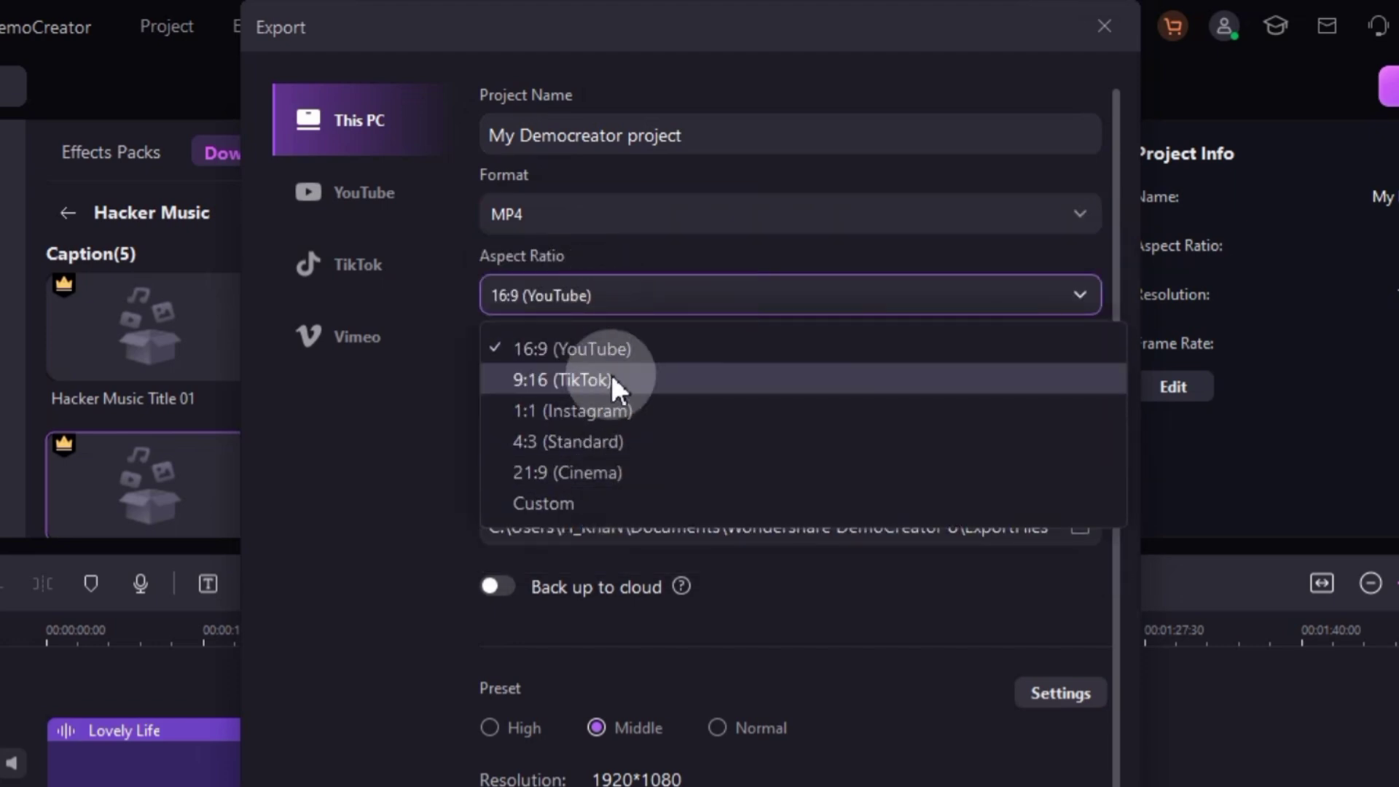
click(611, 379)
click(600, 293)
click(604, 349)
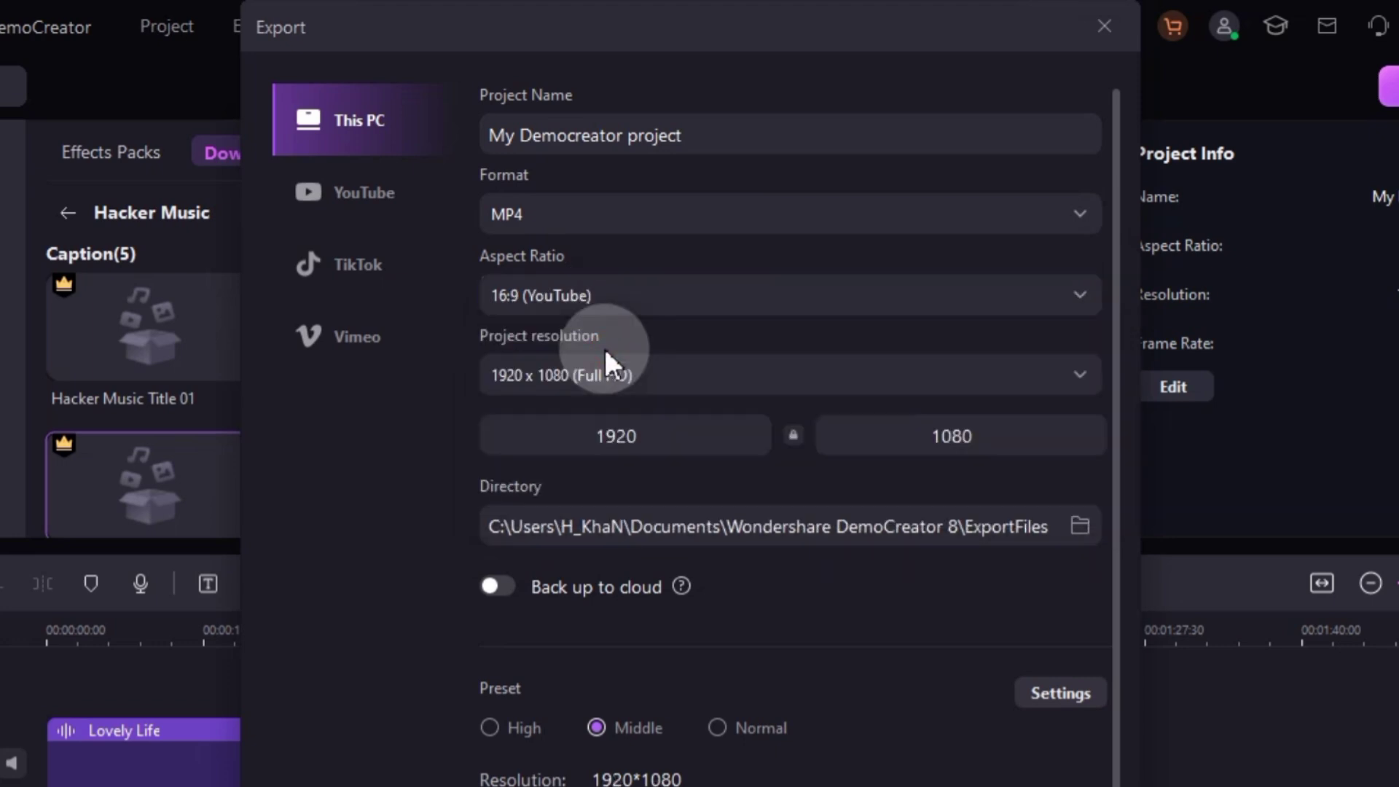
click(605, 374)
click(601, 459)
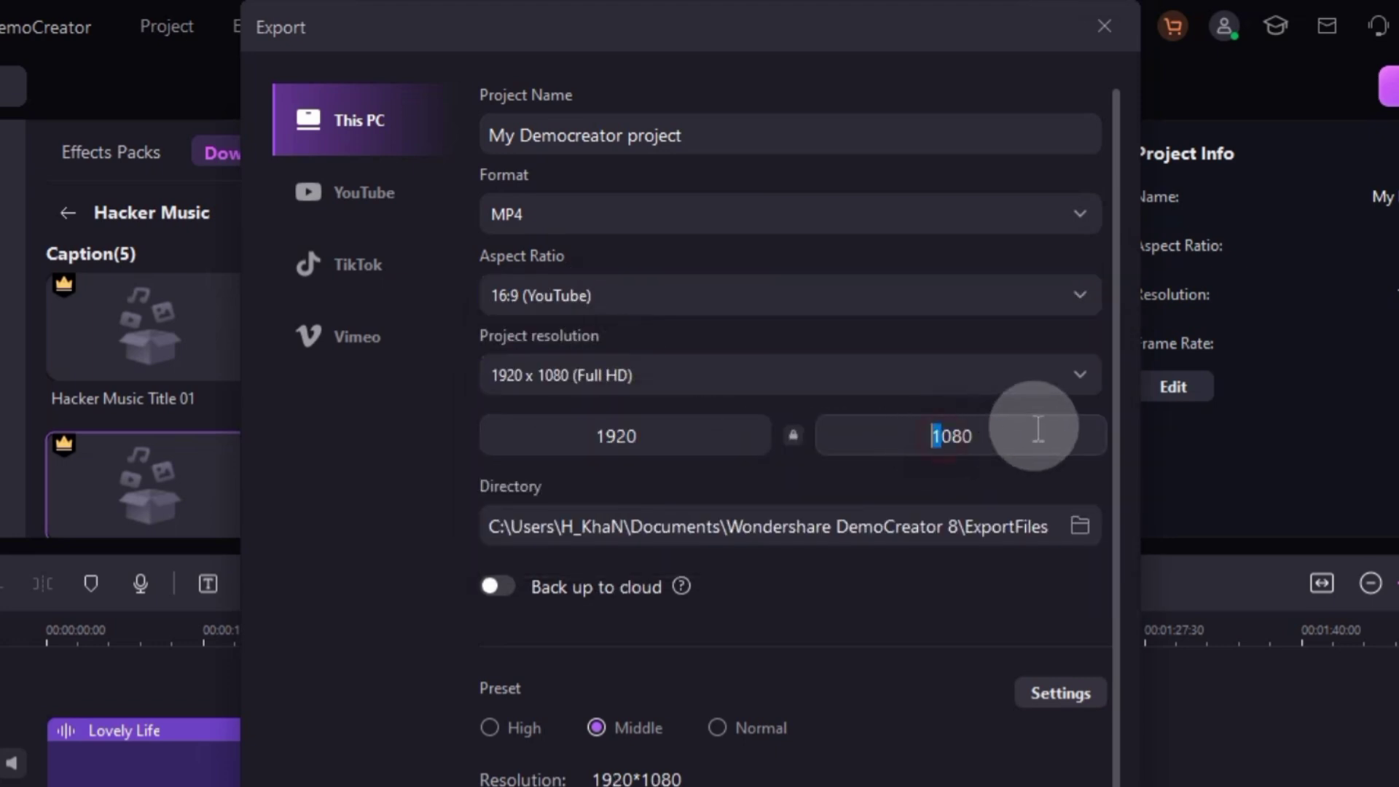
Keep ExportFiles as the export folder and set the quality preset to Middle
click(982, 526)
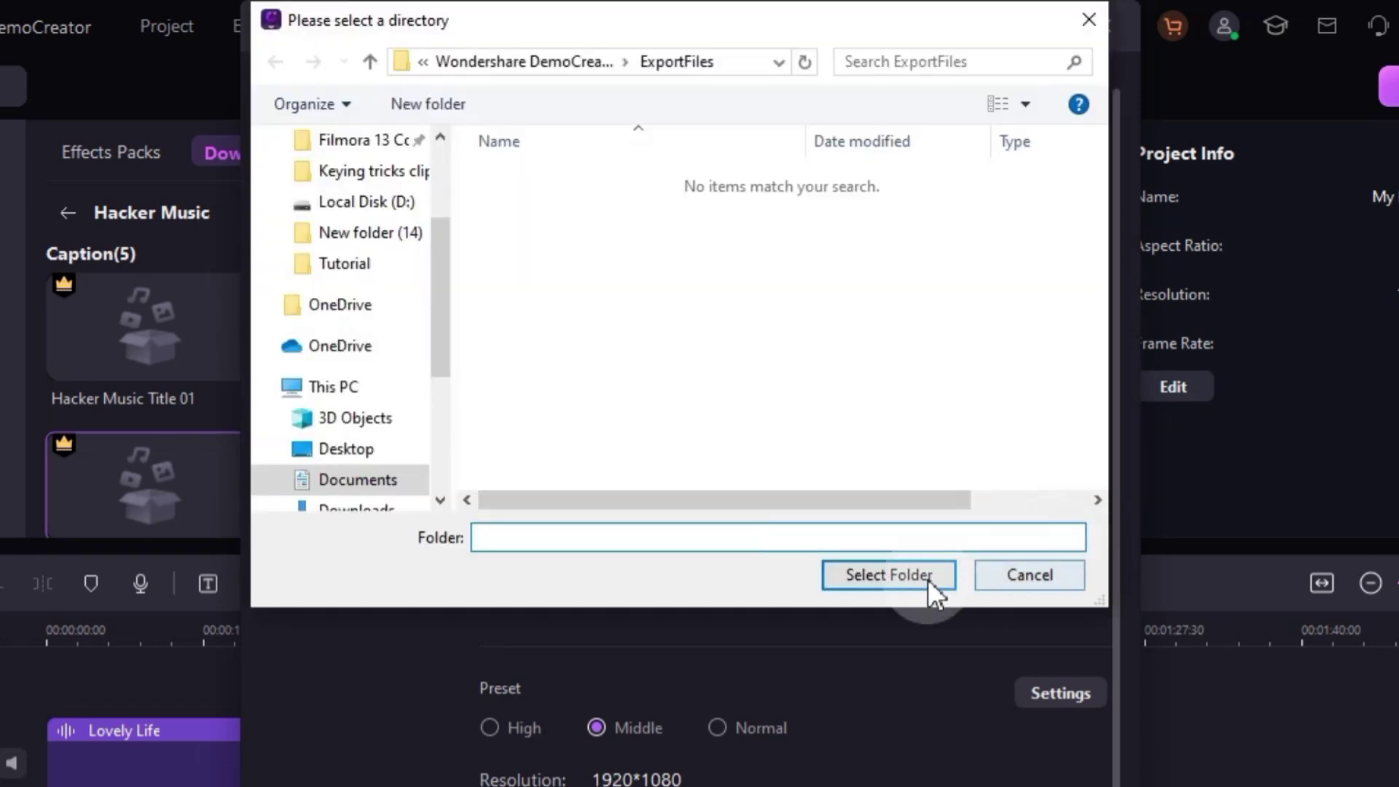
click(928, 579)
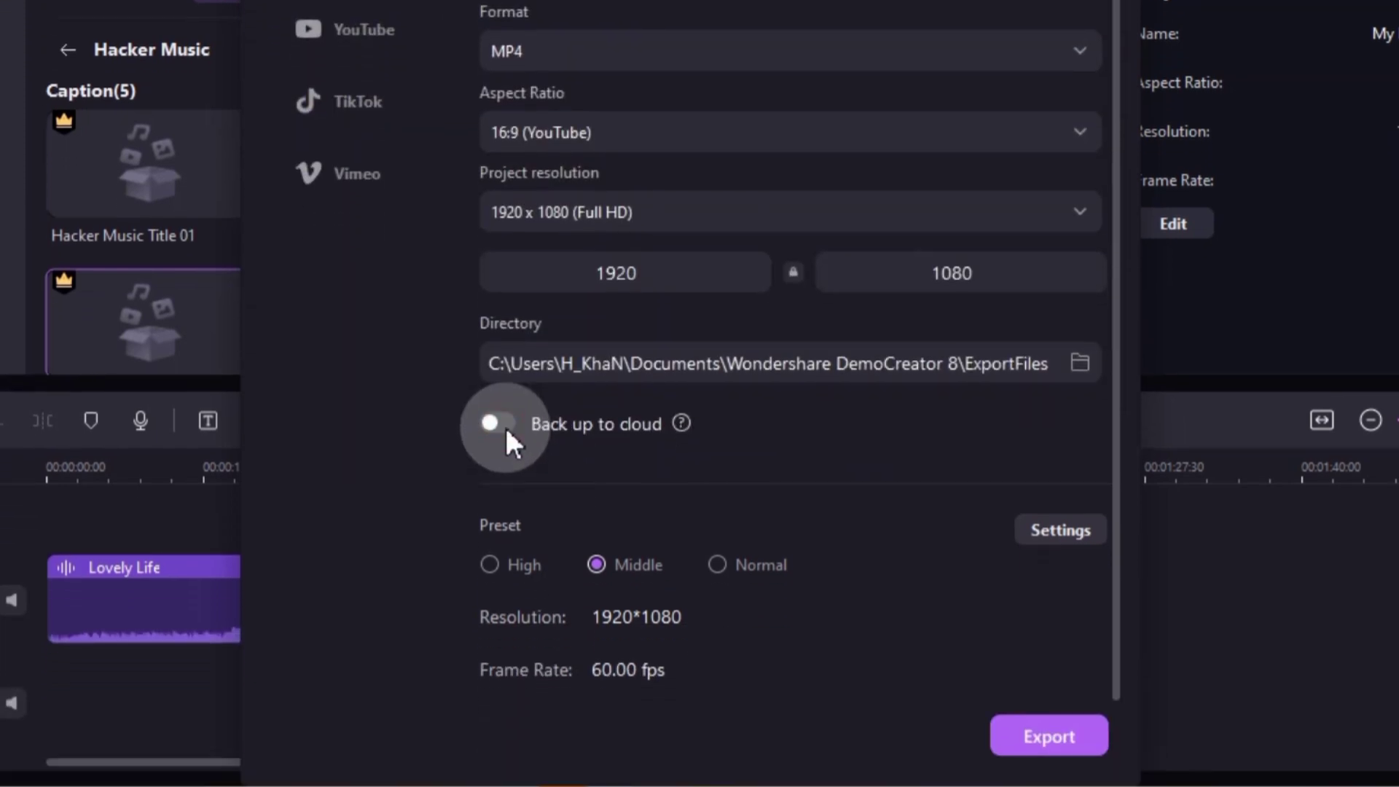
click(490, 565)
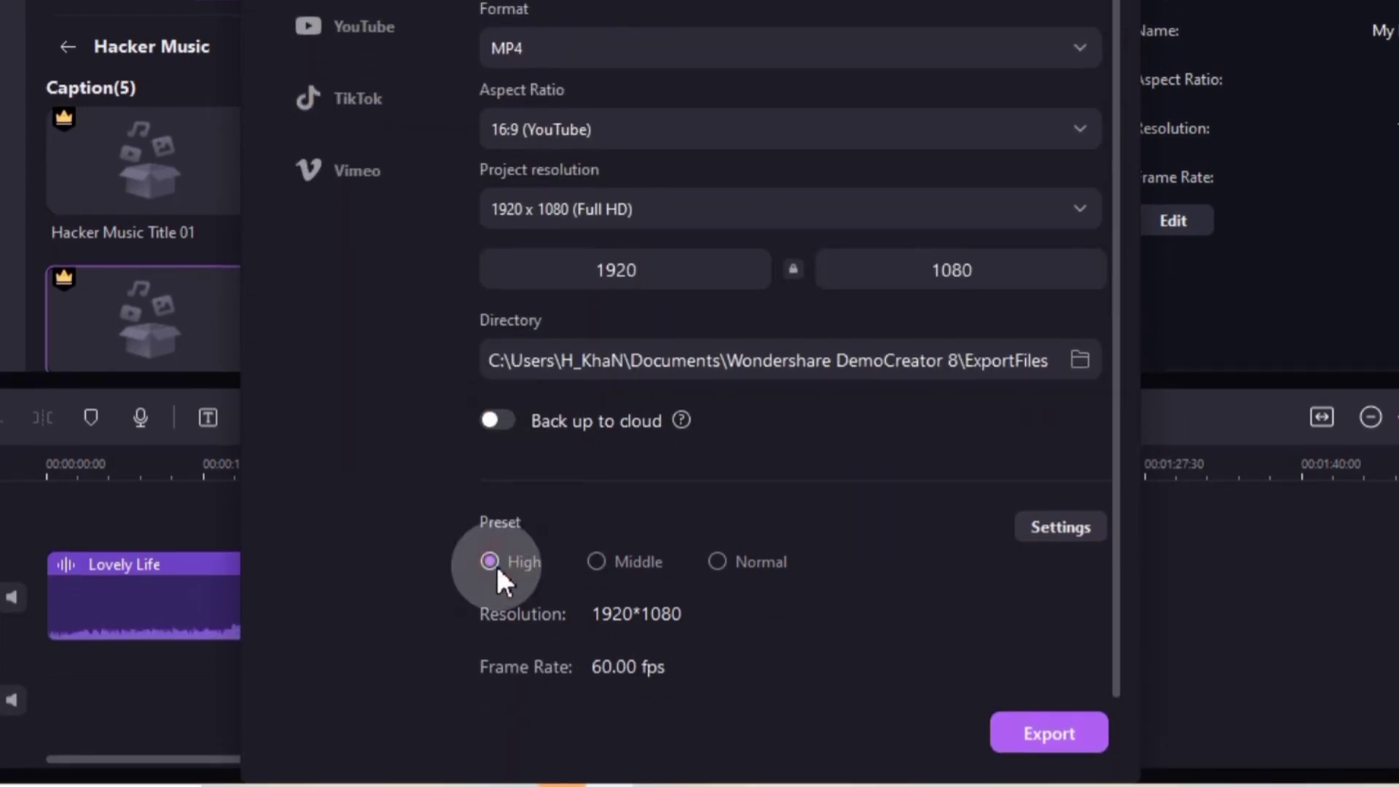
click(595, 562)
click(717, 562)
click(599, 562)
Review encoder, frame rate and bit rate settings, accept them, and start the export
click(1061, 527)
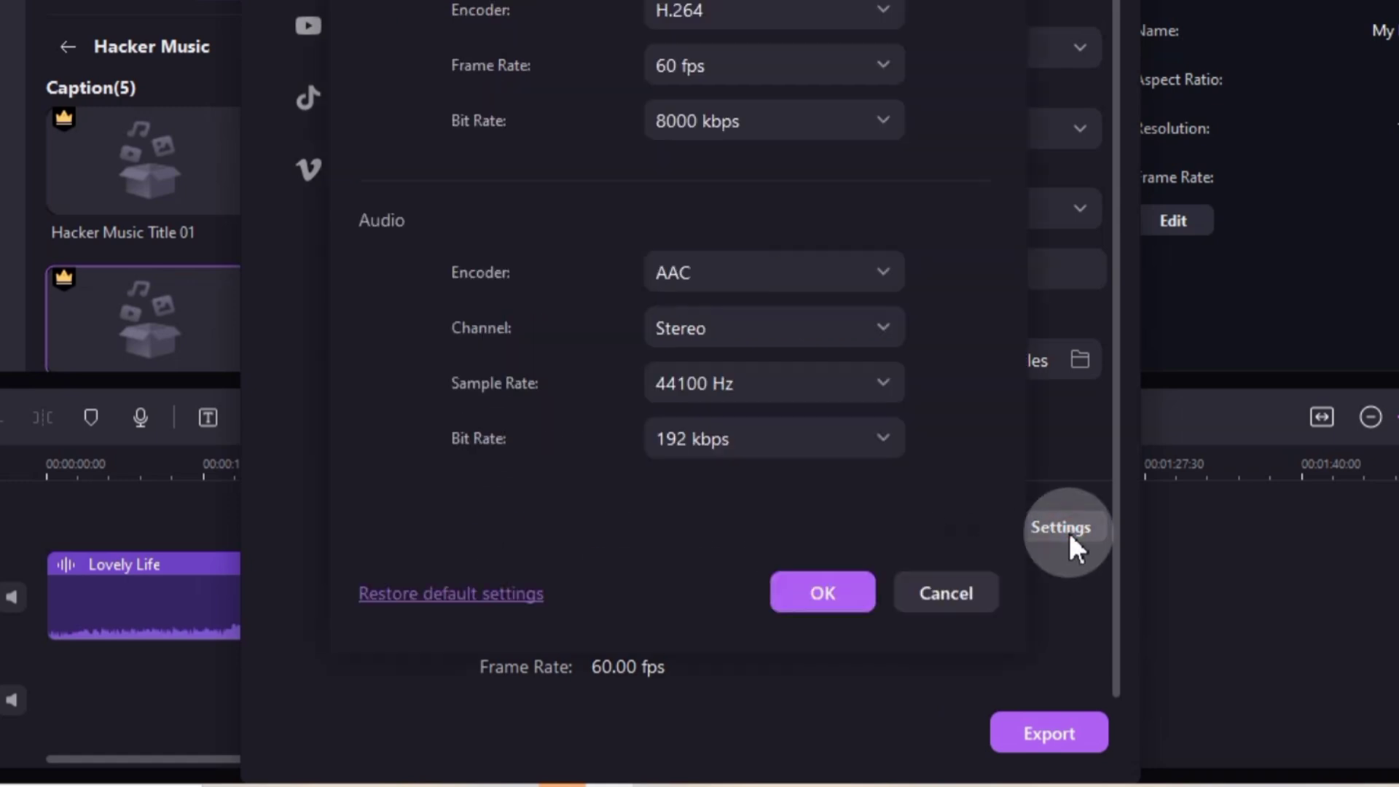
click(807, 157)
click(790, 229)
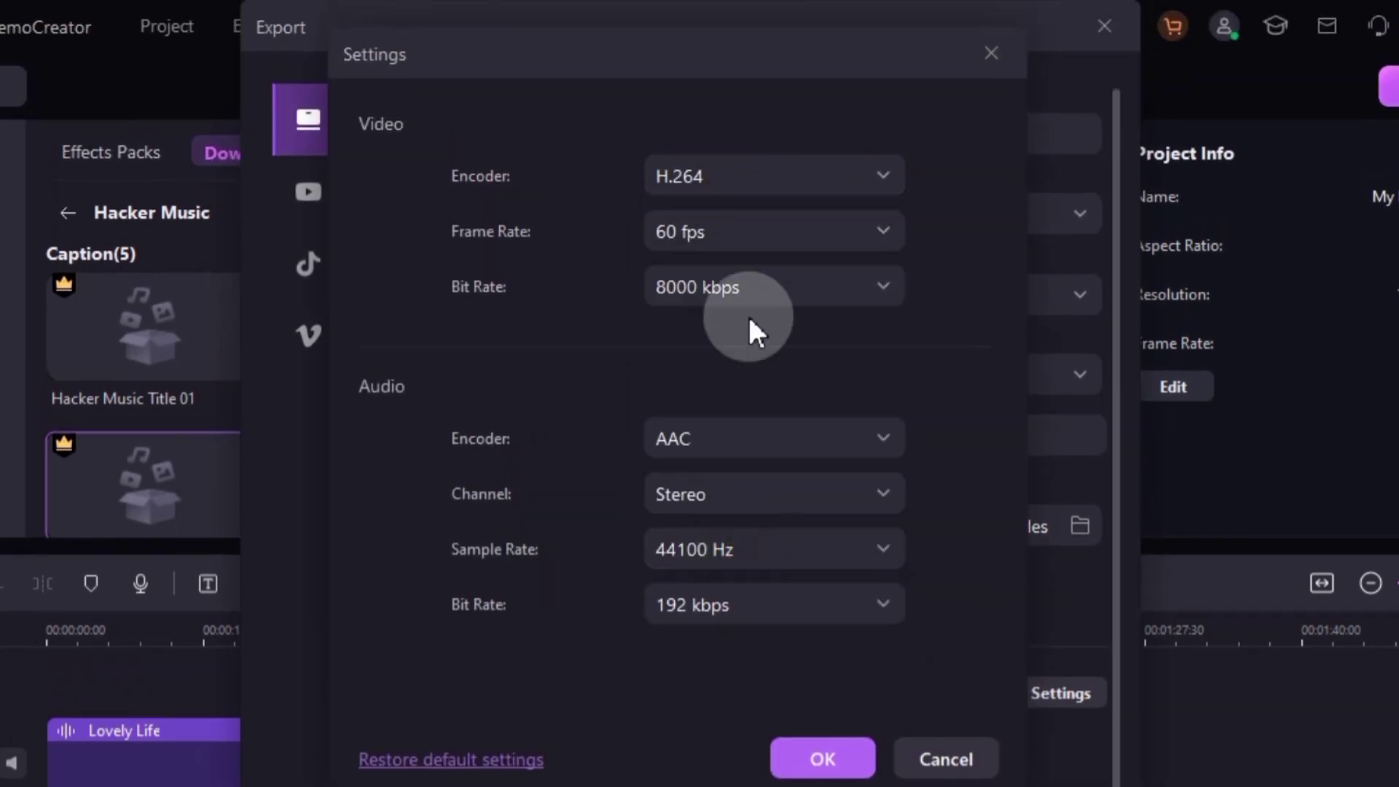
click(765, 286)
click(755, 408)
click(822, 758)
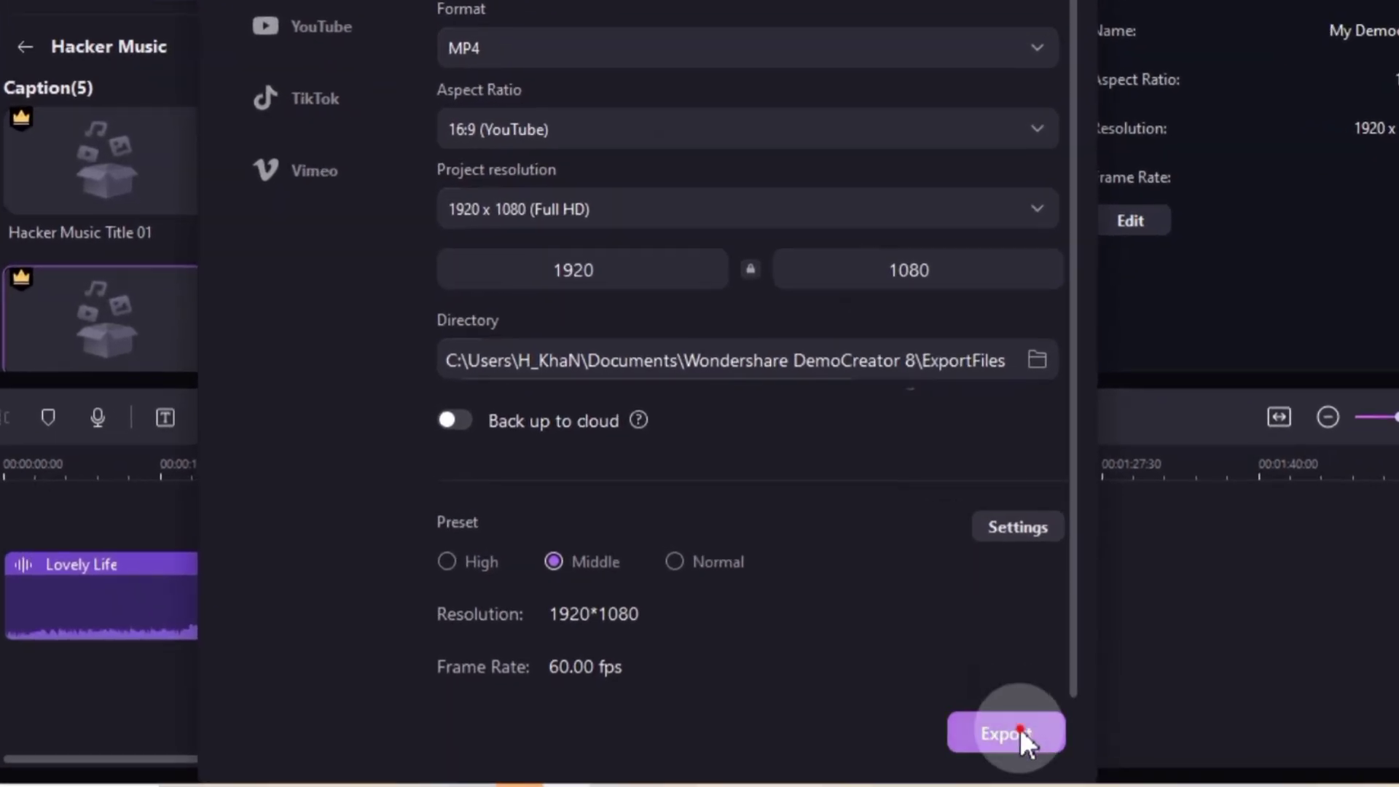
click(978, 731)
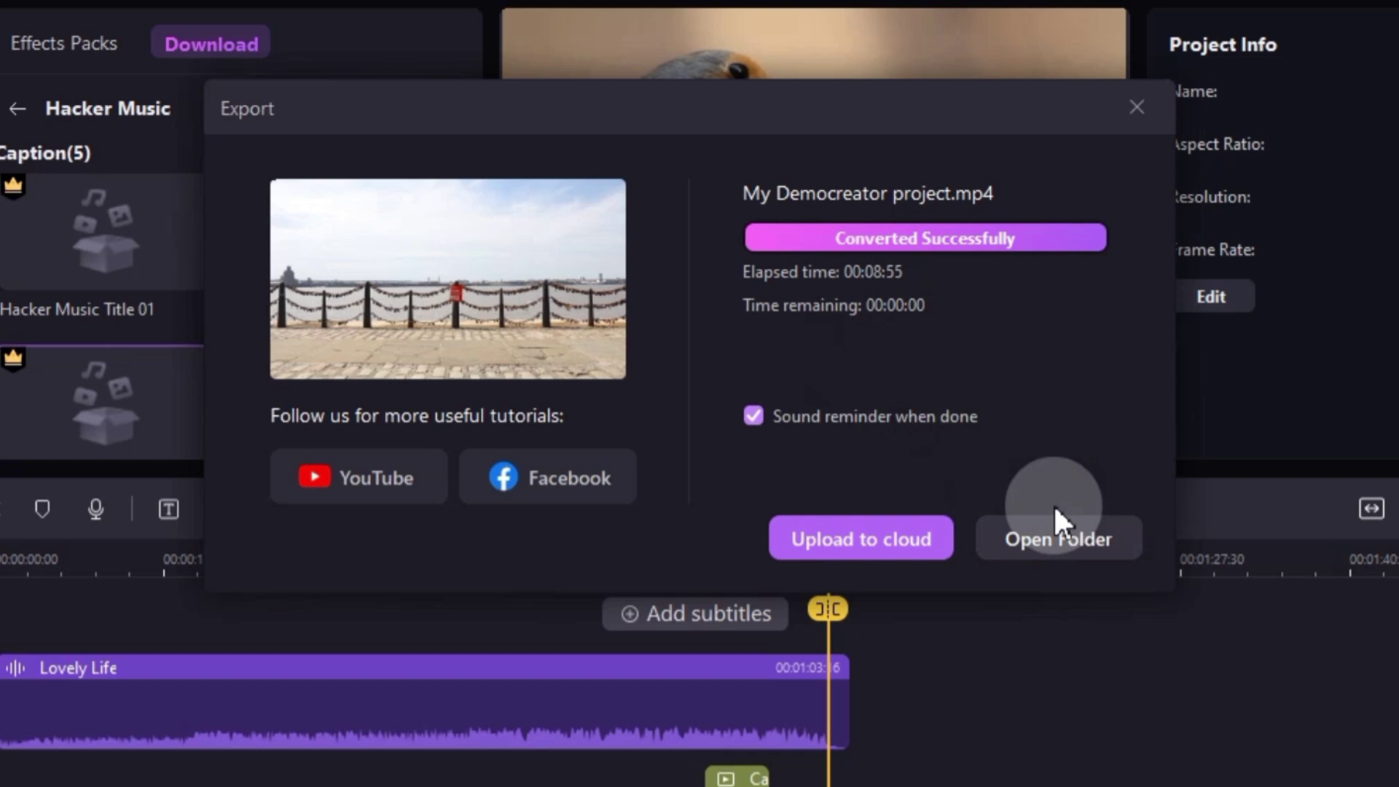
Open the ExportFiles folder holding the finished My Democreator project.mp4
click(1086, 552)
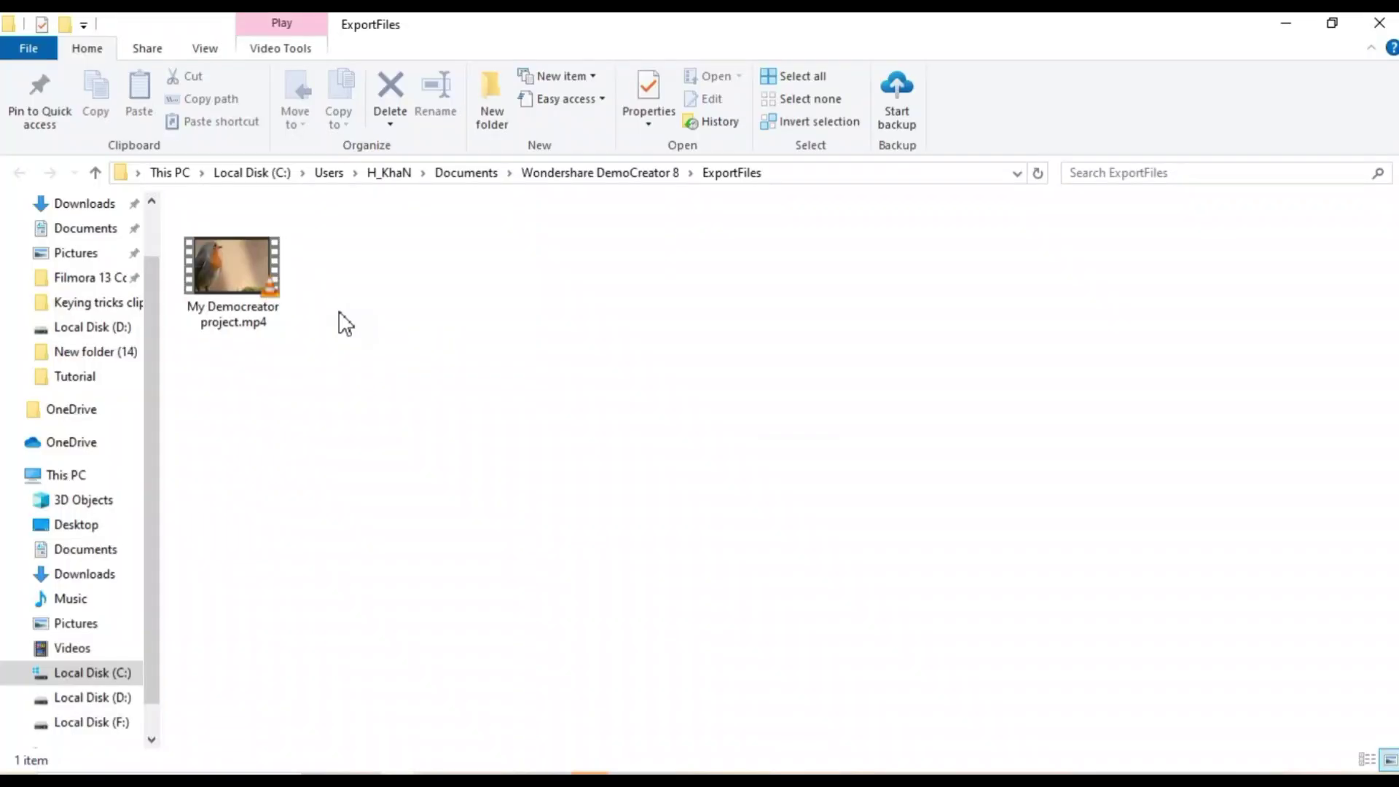
Play My Democreator project.mp4 in VLC and skip ahead to the Liverpool promenade near the end
double_click(236, 284)
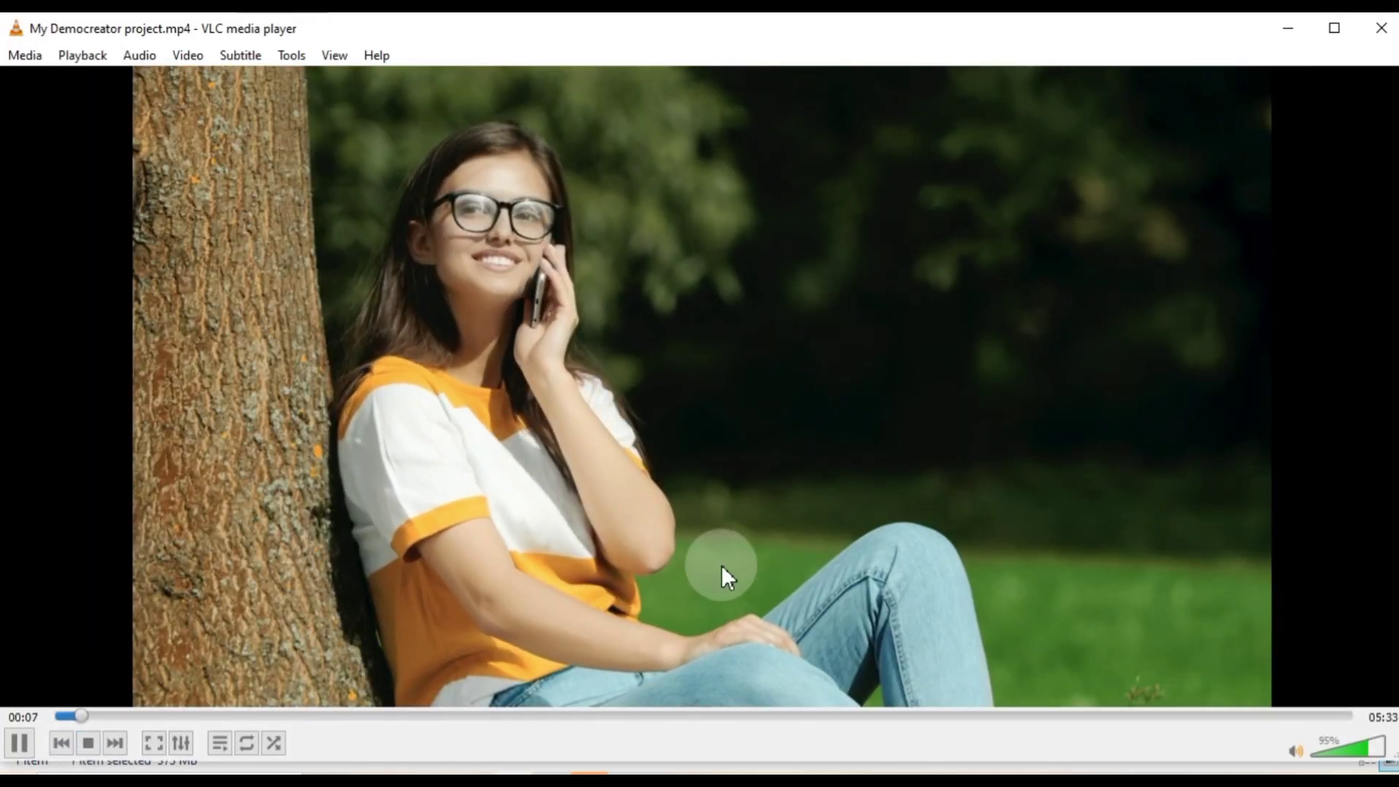
click(1292, 717)
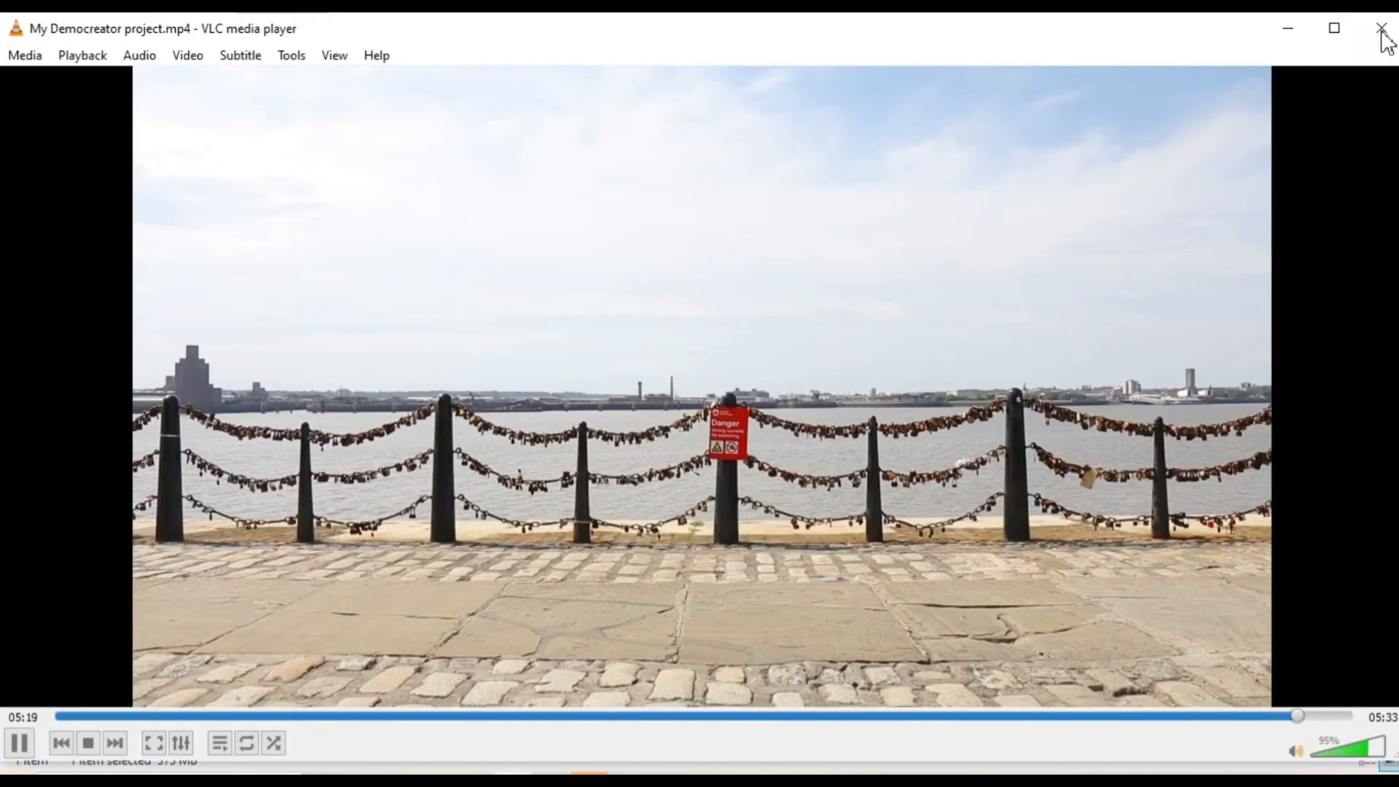